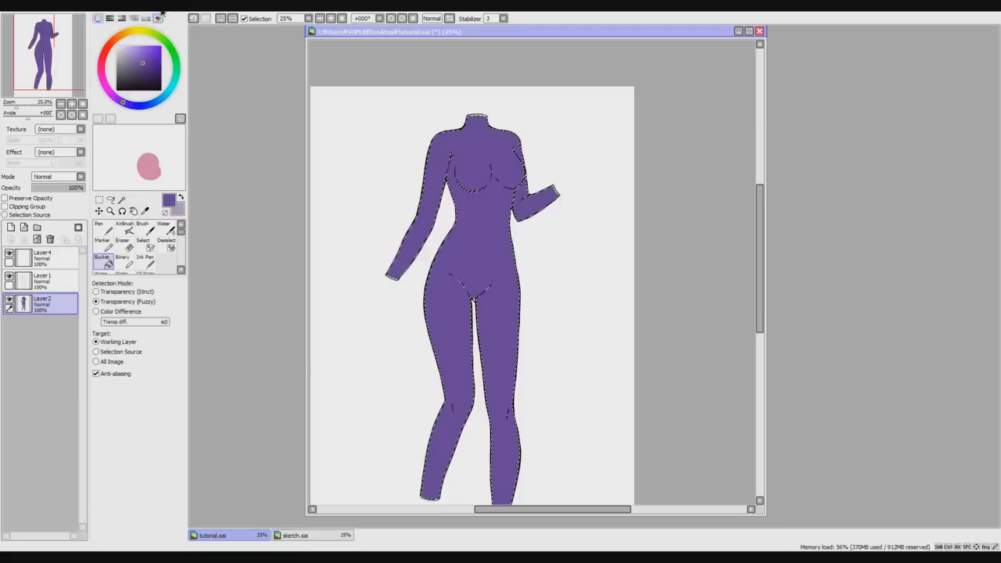
Clear the selection and fill the white gaps at the lowered arm's wrist and hip crease with purple, enlarging the Pen to size 29.
click(220, 18)
click(103, 228)
scroll(397, 273, up, 4)
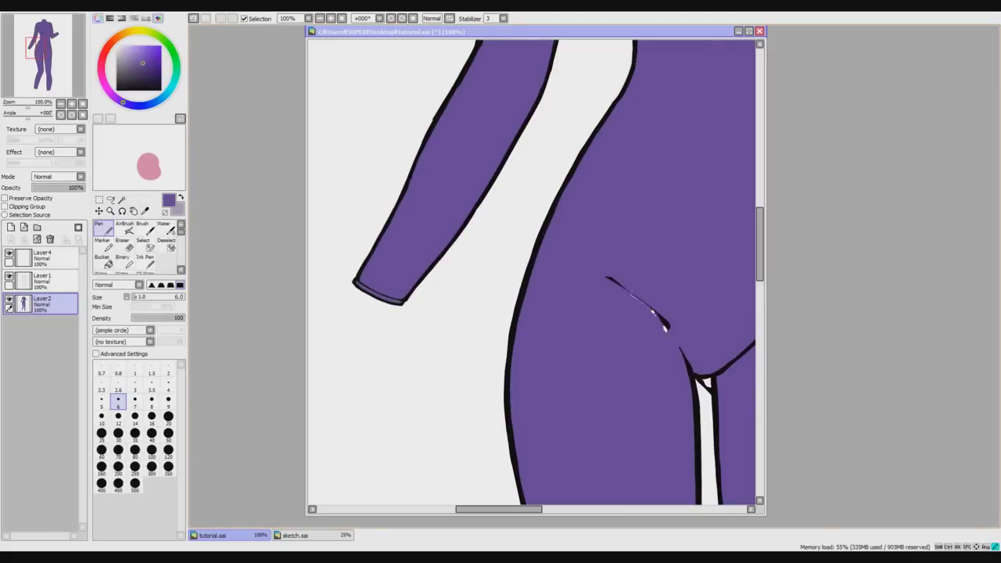
scroll(663, 318, down, 1)
drag(511, 509, 541, 511)
drag(147, 297, 153, 297)
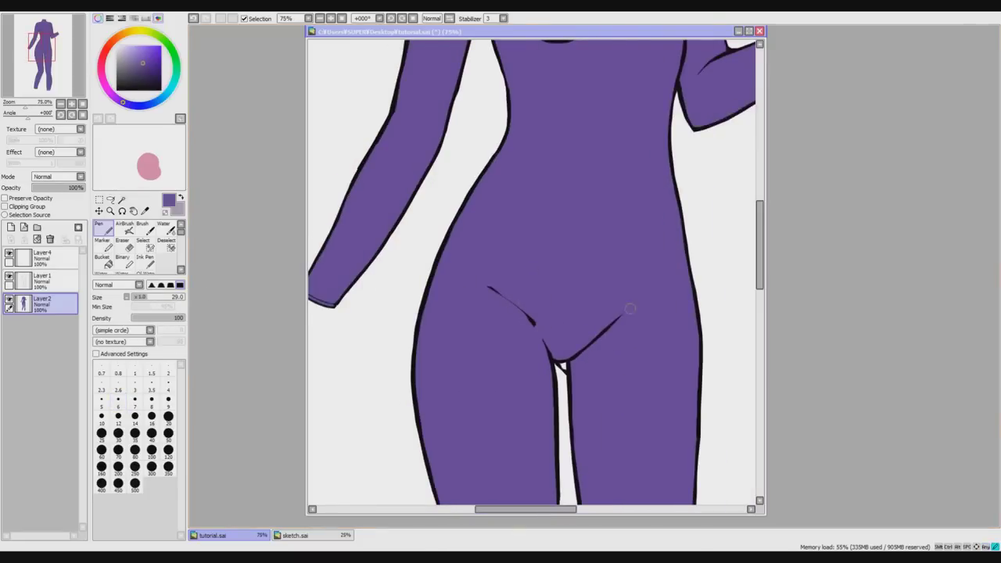
drag(558, 362, 564, 362)
key(ctrl+z)
Fill the white cuff at the bent arm's wrist with purple using the Pen at size 11.
scroll(635, 298, down, 1)
scroll(602, 156, up, 2)
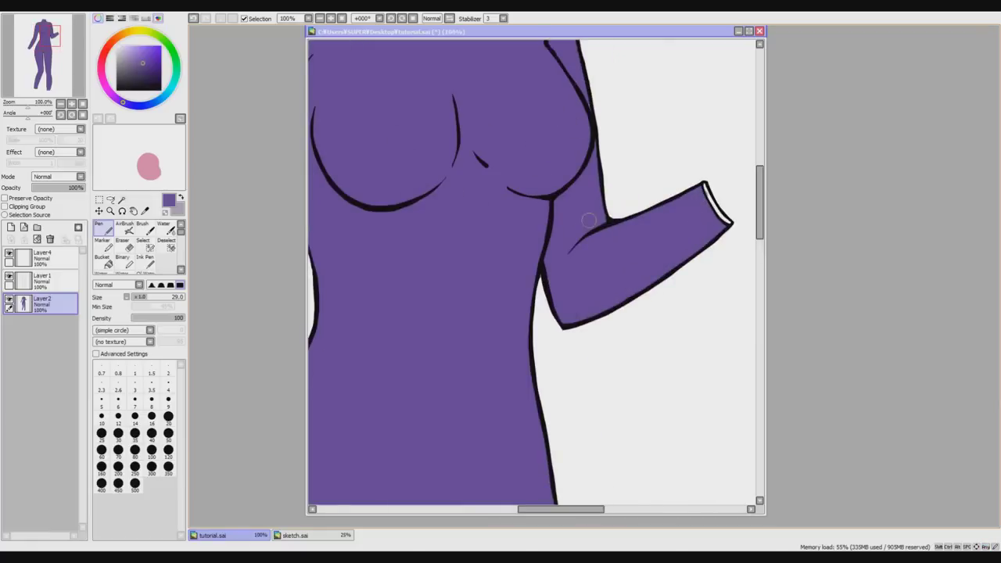
click(136, 297)
key(ctrl+z)
drag(707, 192, 731, 223)
scroll(771, 212, down, 3)
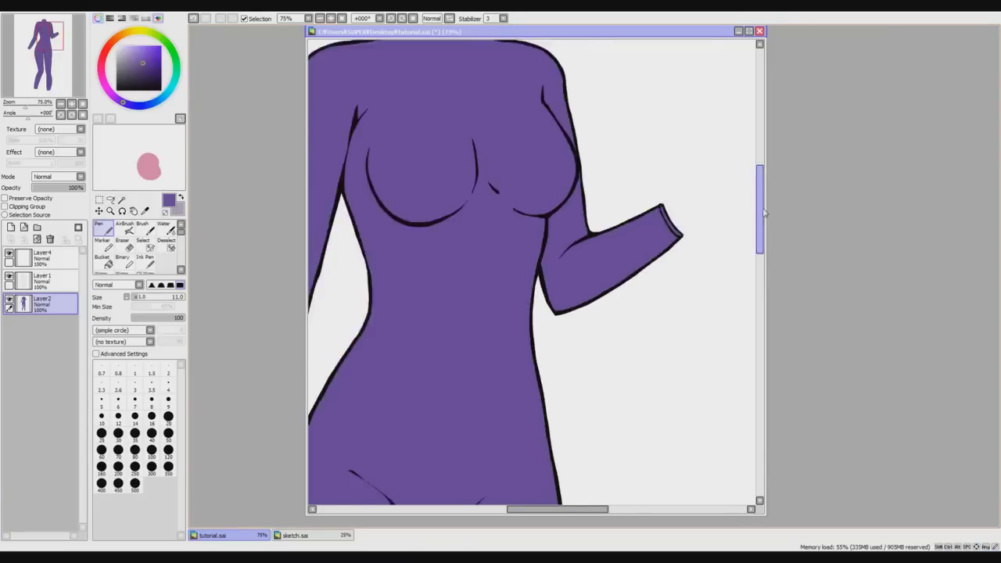
Fill the white opening at the top of the neck with the same purple.
drag(763, 220, 765, 212)
scroll(479, 172, up, 4)
drag(463, 176, 581, 180)
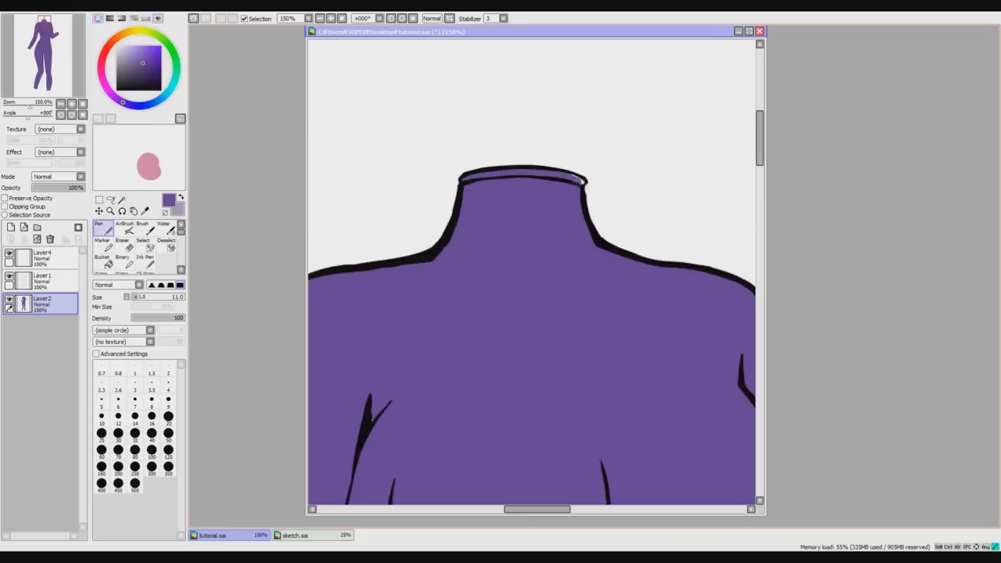
scroll(740, 144, down, 4)
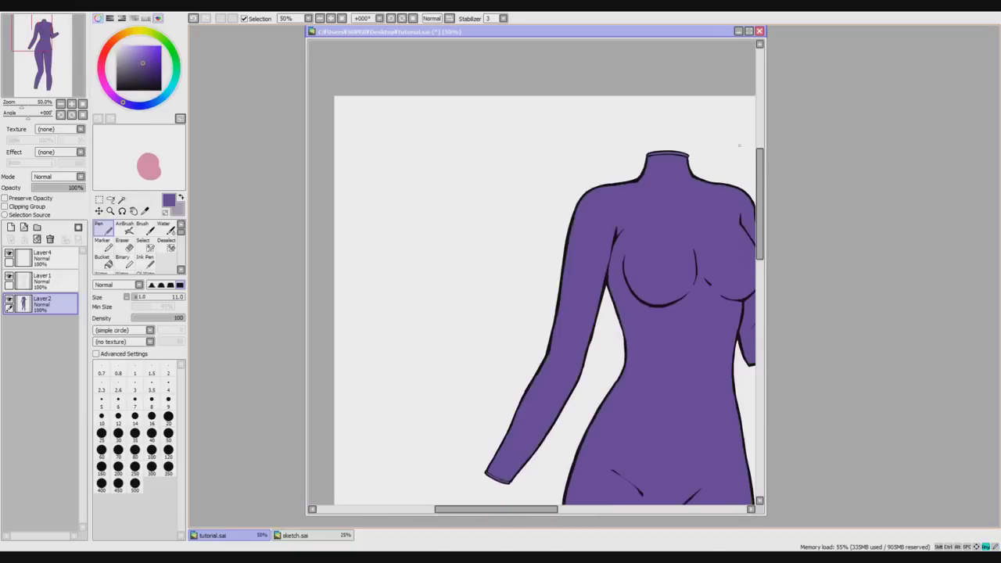
Fill the small white corner where the inner thighs meet with purple.
drag(683, 378, 610, 289)
scroll(609, 289, up, 1)
scroll(635, 308, up, 2)
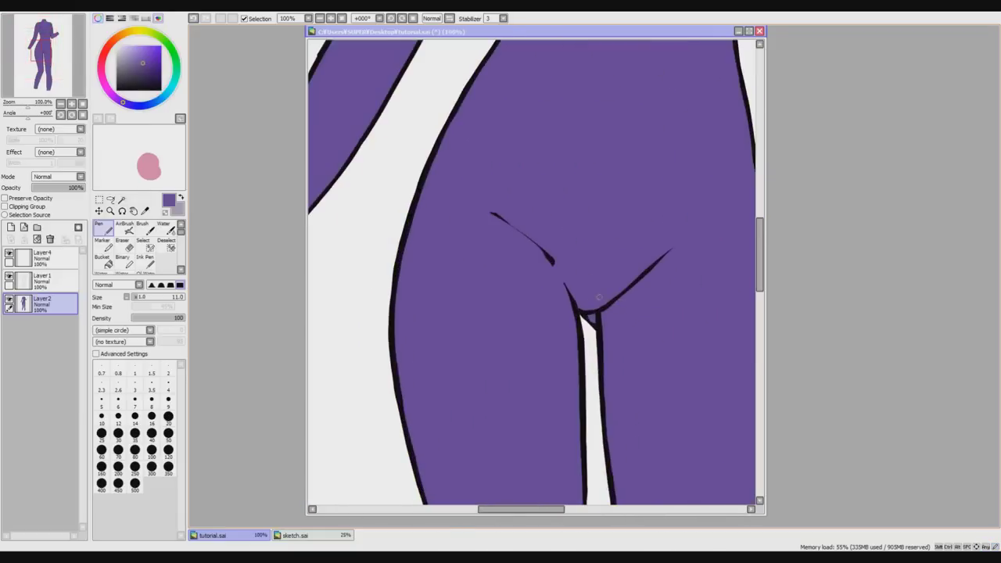
scroll(634, 308, down, 2)
Fill the white opening at the ankle of the bent leg with purple.
drag(759, 234, 759, 291)
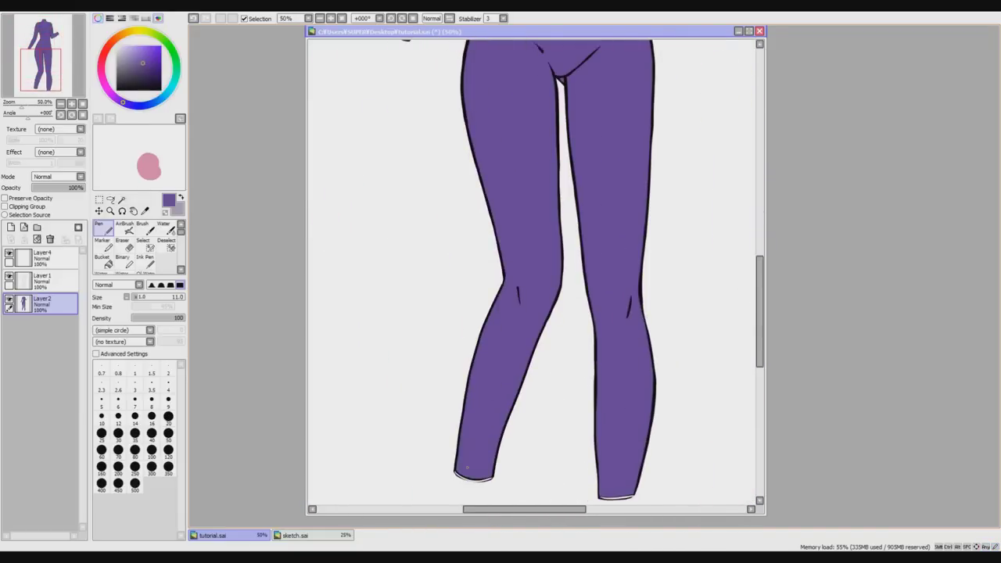
scroll(469, 473, up, 1)
drag(759, 344, 759, 363)
scroll(478, 353, up, 2)
mouse_move(420, 356)
mouse_down()
mouse_move(479, 385)
mouse_move(526, 379)
mouse_up()
key(ctrl+z)
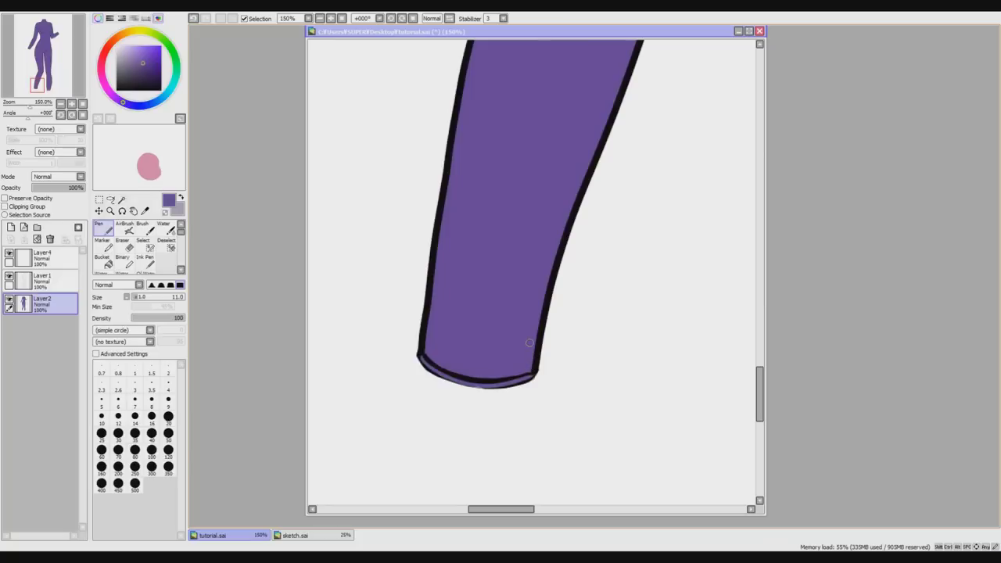
Fill the white opening at the straight leg's ankle with purple.
scroll(529, 341, down, 1)
drag(542, 510, 583, 510)
scroll(558, 410, up, 1)
drag(525, 402, 621, 396)
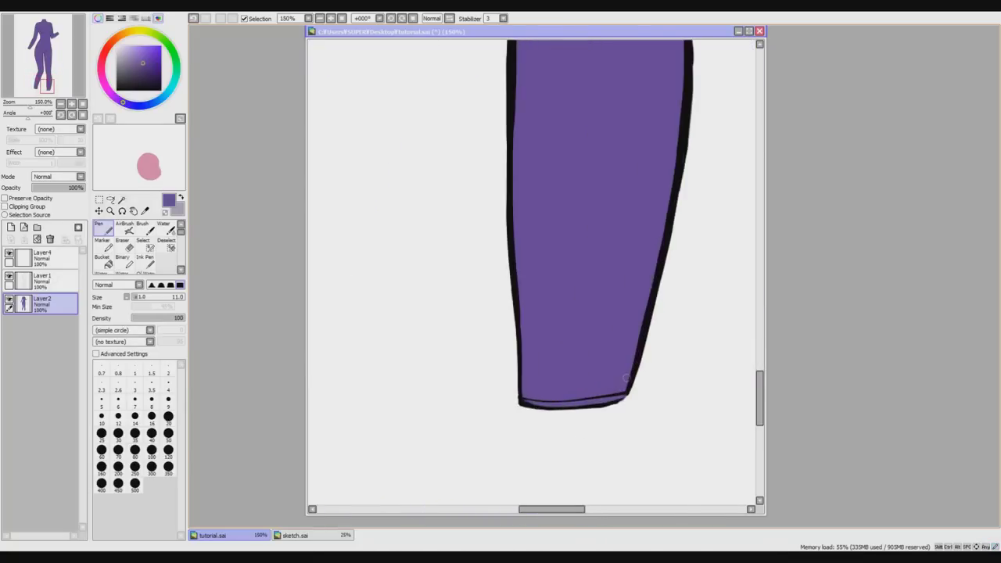
scroll(750, 348, down, 3)
scroll(726, 301, up, 1)
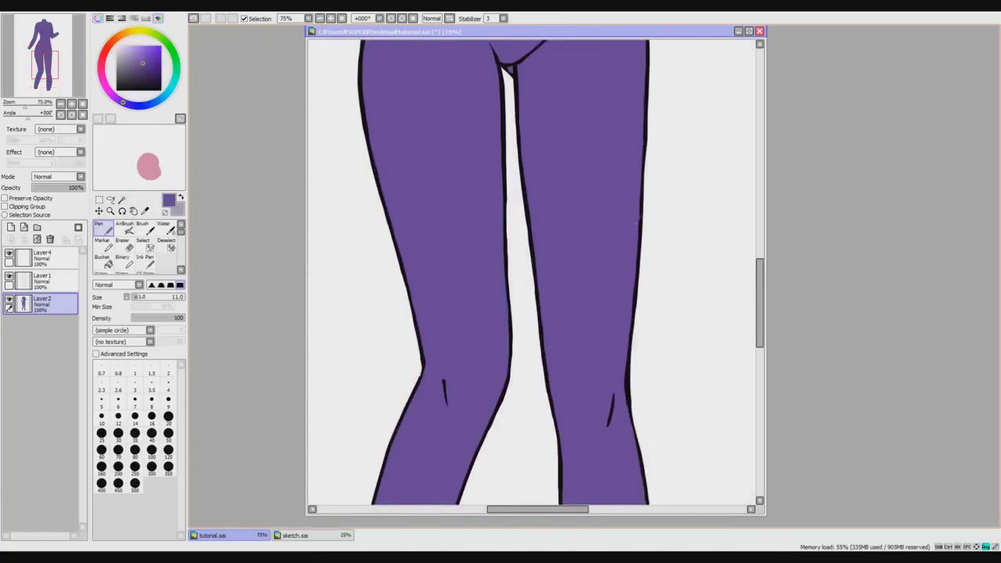
scroll(632, 231, down, 1)
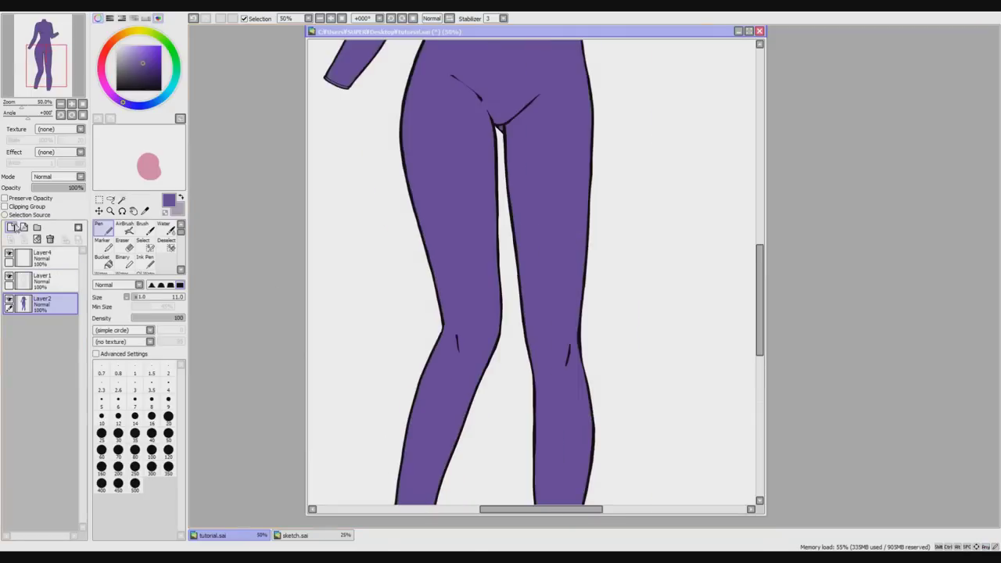
Add a new layer directly above the body color layer and turn it into a clipping group.
click(11, 227)
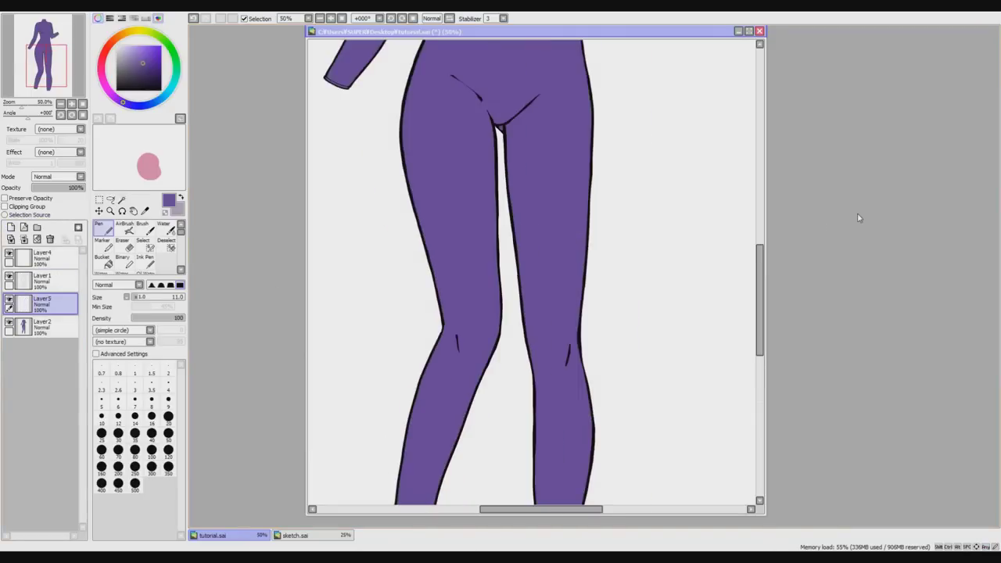
click(39, 207)
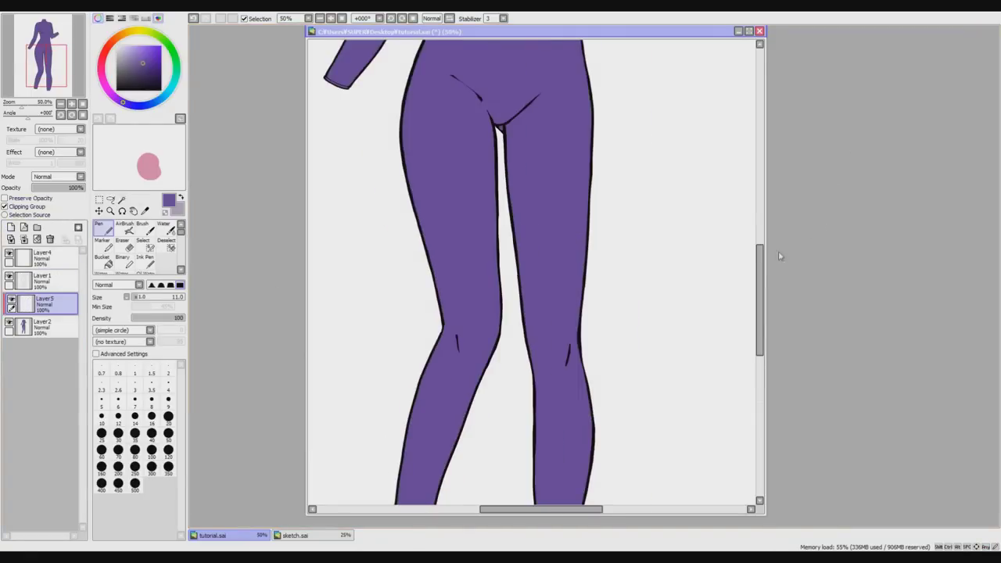
scroll(764, 276, down, 1)
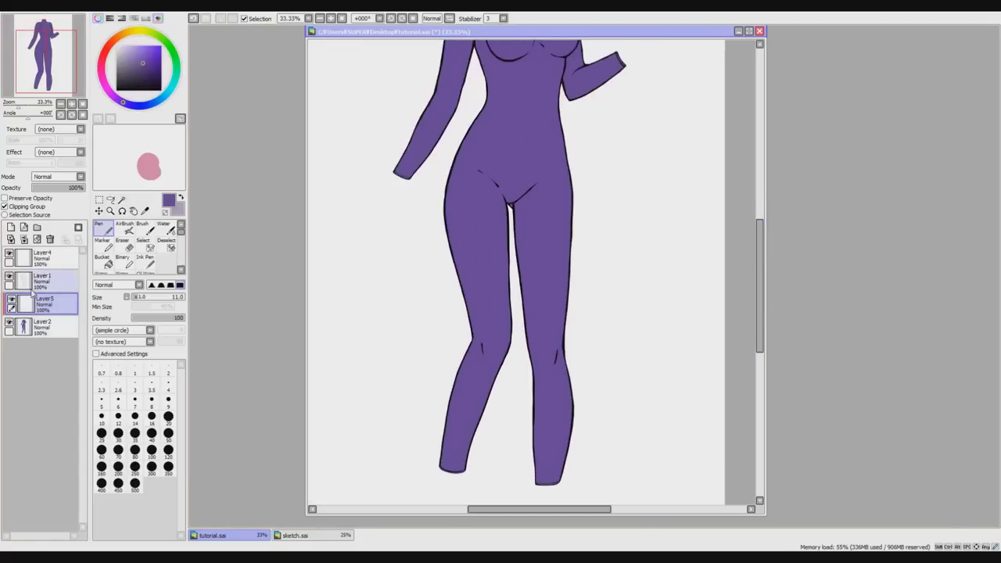
Set the Pen size to 49 and test shading strokes on the hips and legs in a darker purple.
click(137, 74)
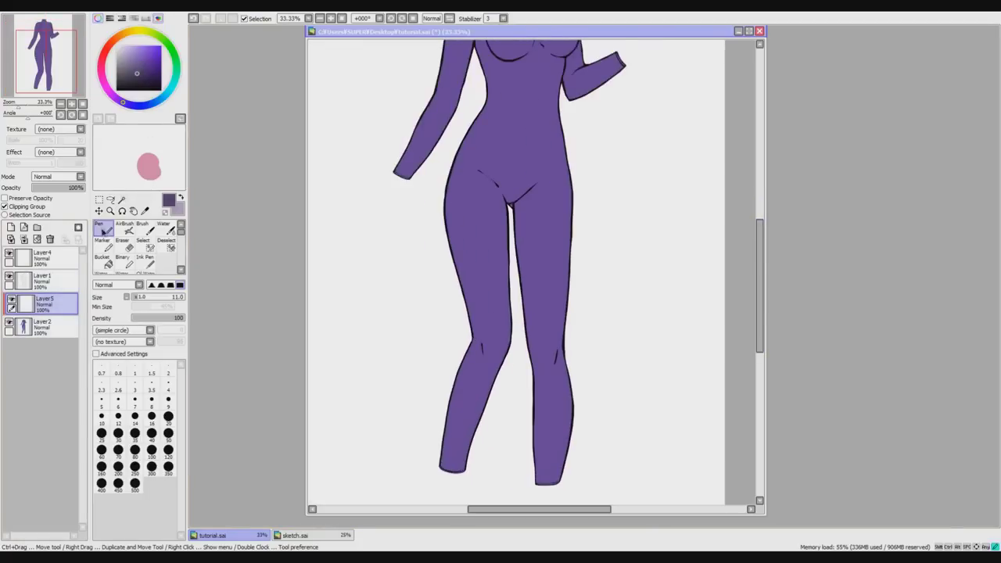
click(157, 298)
mouse_move(455, 261)
mouse_down()
mouse_move(461, 269)
mouse_move(507, 211)
mouse_move(455, 302)
mouse_move(486, 335)
mouse_up()
key(ctrl+z)
drag(460, 154, 467, 242)
mouse_move(566, 268)
mouse_down()
mouse_move(532, 364)
mouse_move(463, 418)
mouse_move(551, 343)
mouse_move(492, 289)
mouse_move(450, 299)
mouse_move(456, 176)
mouse_move(512, 140)
mouse_up()
key(ctrl+z)
Try moving the clipped layer above Layer1 and test a stroke on the lowered arm.
drag(43, 298, 43, 276)
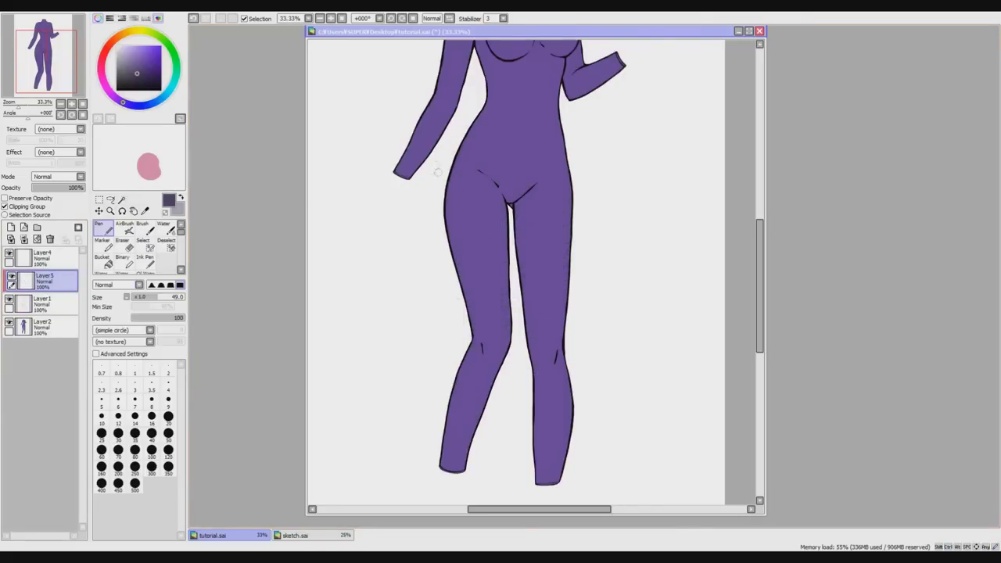
drag(761, 258, 761, 222)
scroll(520, 206, up, 1)
mouse_move(392, 236)
mouse_down()
mouse_move(400, 186)
mouse_move(428, 253)
mouse_up()
key(ctrl+z)
Try a stroke in bright teal along the lowered arm to test the clipping.
click(175, 79)
click(161, 46)
mouse_move(410, 124)
mouse_down()
mouse_move(402, 180)
mouse_move(551, 185)
mouse_move(478, 170)
mouse_move(685, 340)
mouse_move(341, 212)
mouse_move(361, 257)
mouse_up()
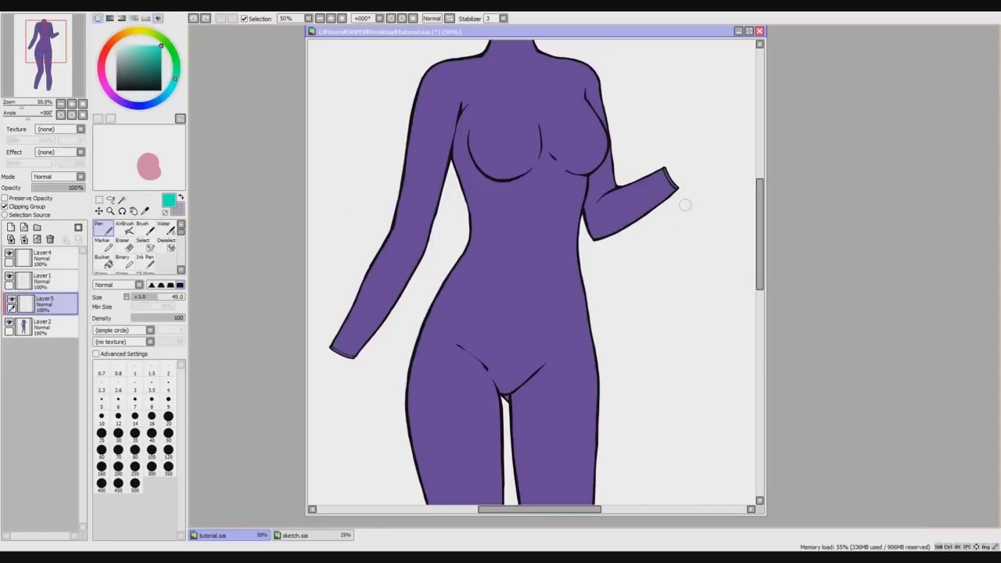
key(ctrl+minus)
key(ctrl+minus)
Sample the body's purple and choose a slightly darker shade of it for the Pen.
alt+click(609, 252)
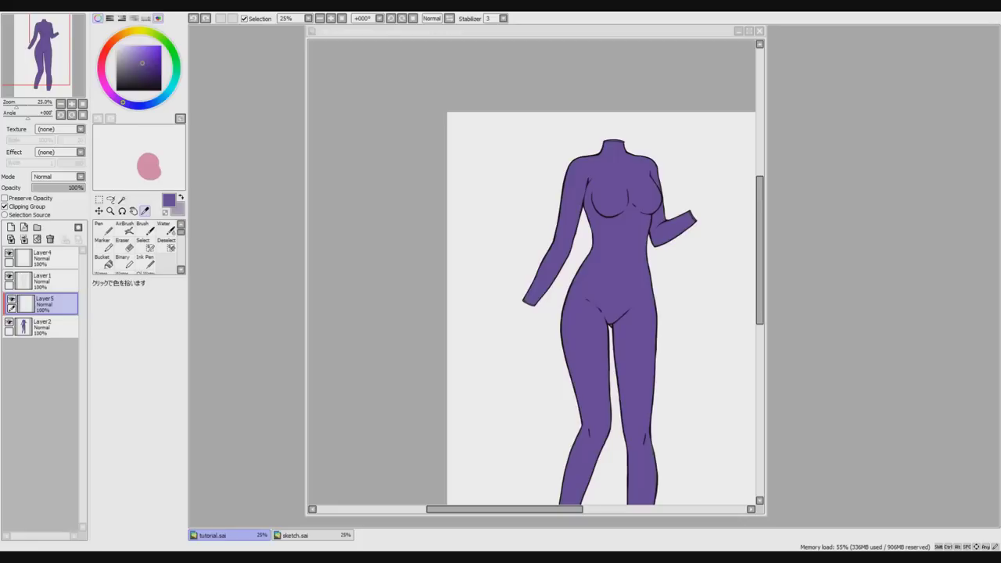
drag(759, 281, 759, 277)
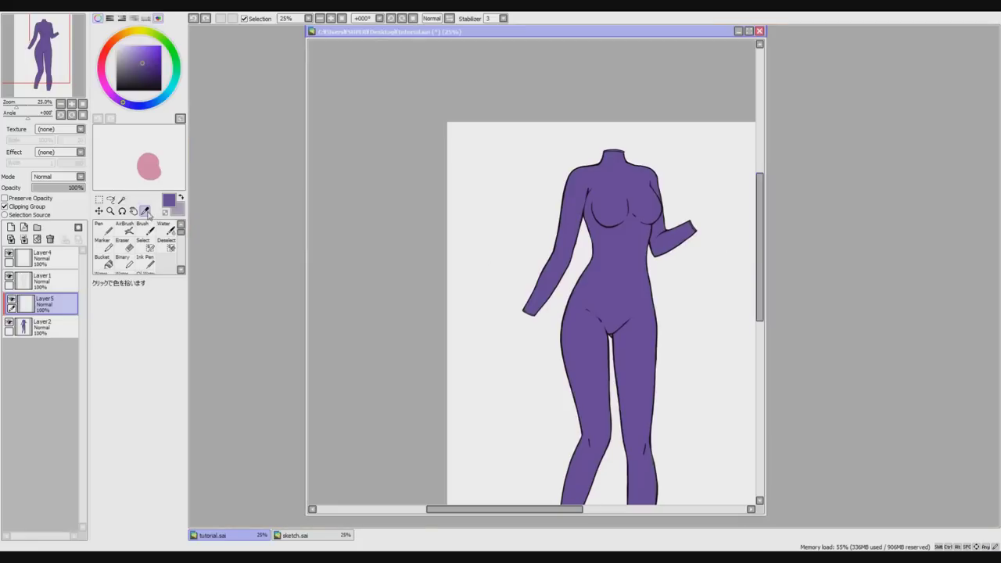
scroll(522, 275, up, 4)
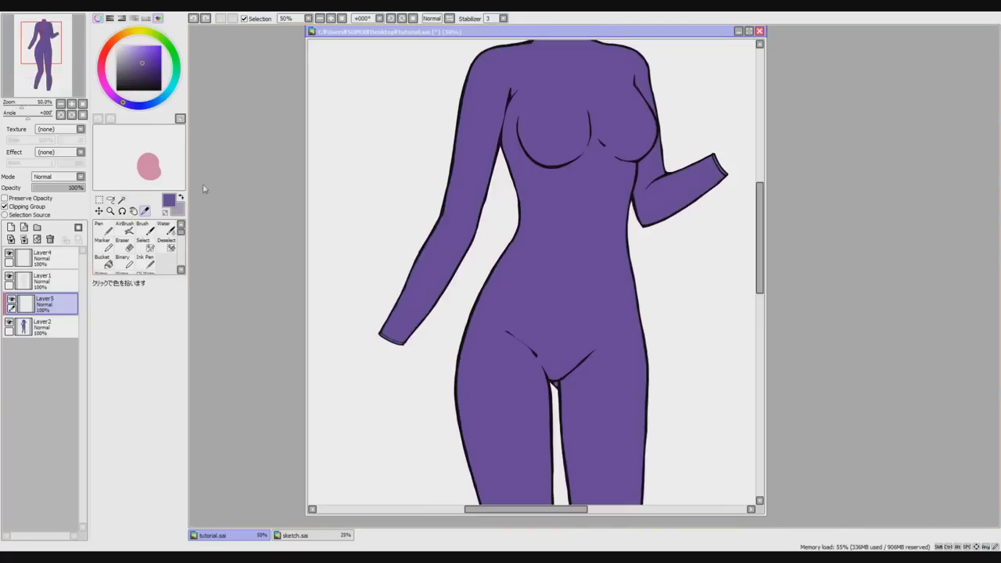
click(144, 67)
click(102, 227)
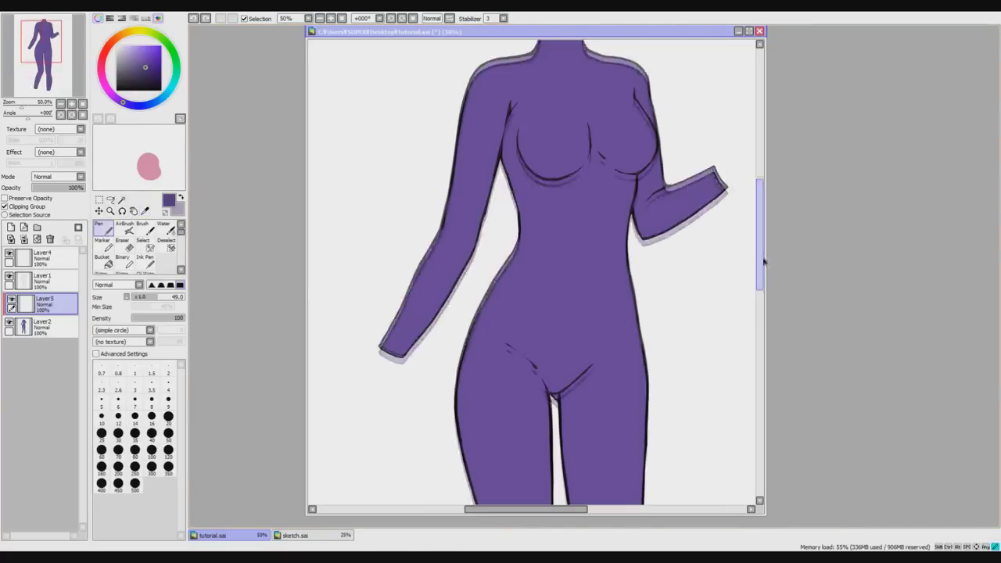
scroll(754, 251, down, 1)
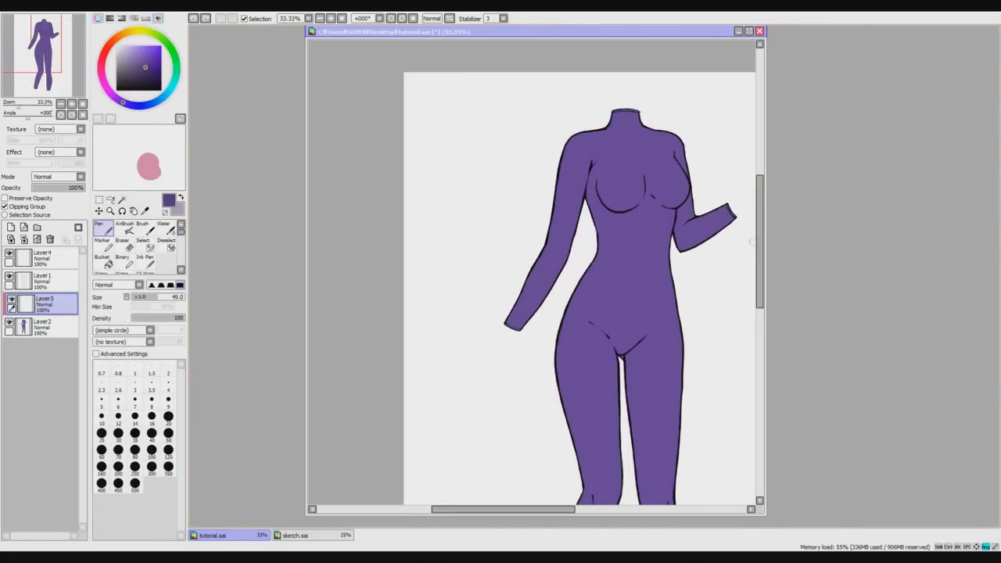
scroll(362, 286, up, 1)
drag(535, 509, 561, 509)
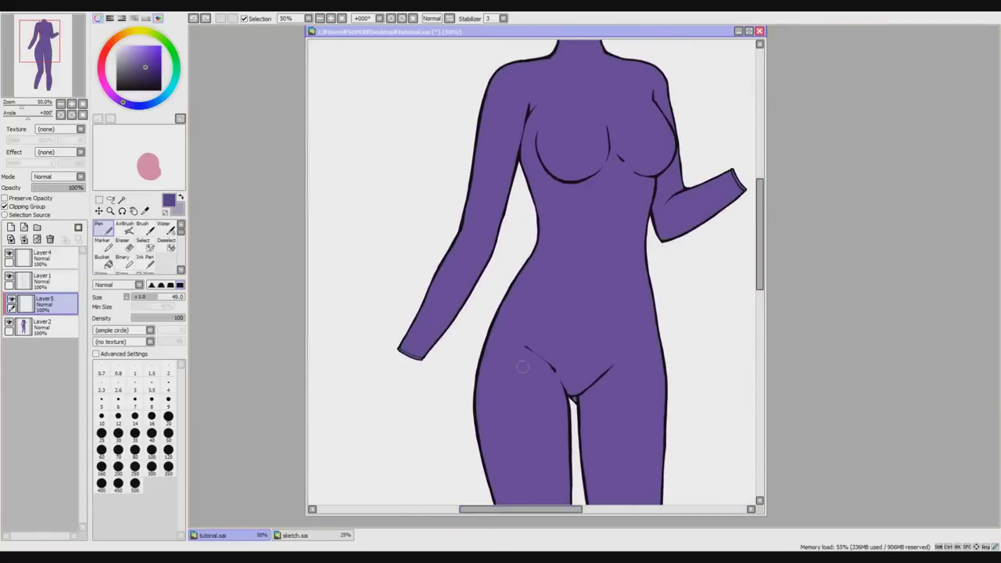
Try painting darker purple shading along the lowered arm's outer edge and over the shoulder to the neck.
drag(402, 351, 463, 211)
key(ctrl+z)
drag(486, 102, 463, 227)
drag(486, 109, 518, 64)
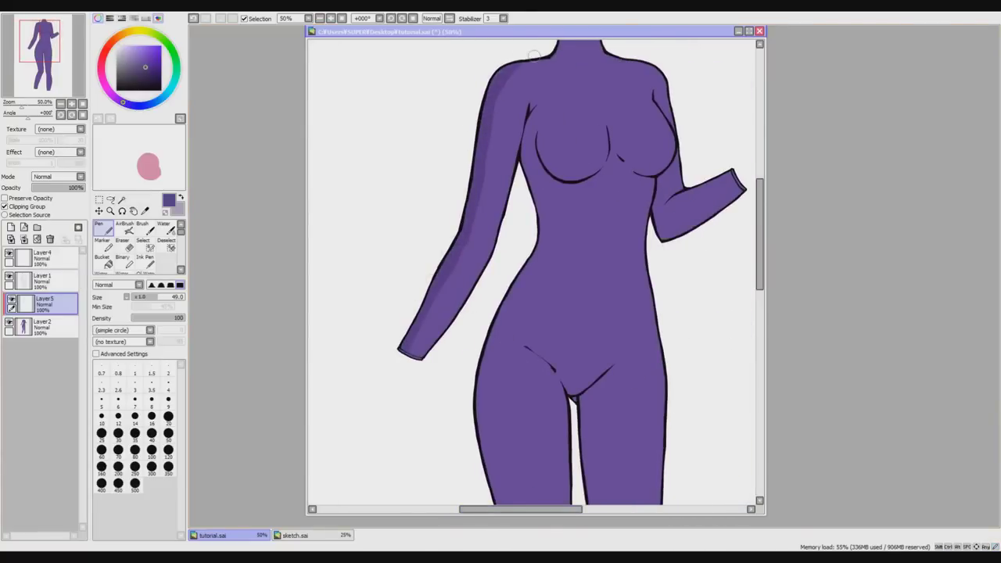
drag(765, 209, 765, 198)
scroll(512, 149, up, 1)
drag(527, 91, 582, 70)
scroll(765, 205, down, 1)
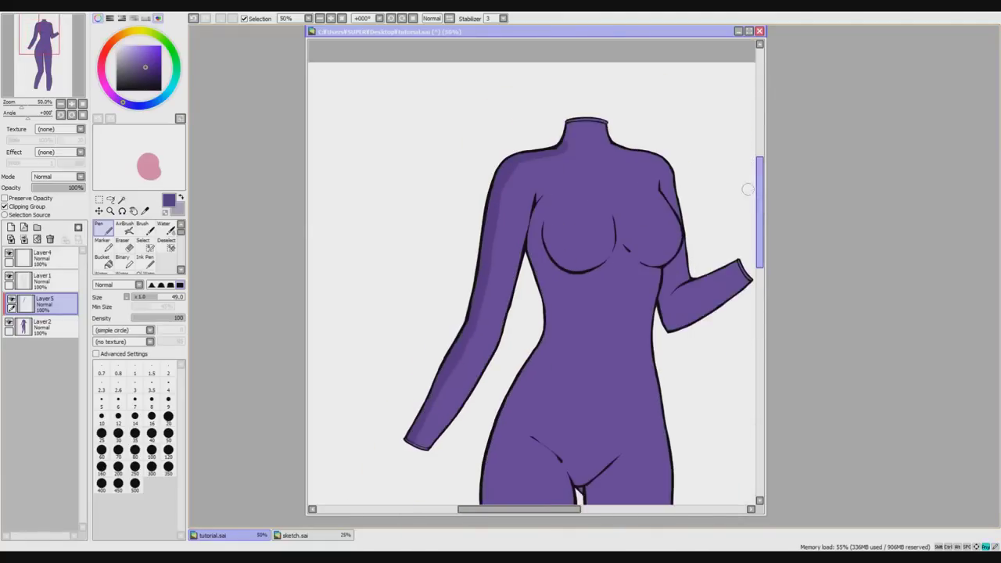
key(ctrl+z)
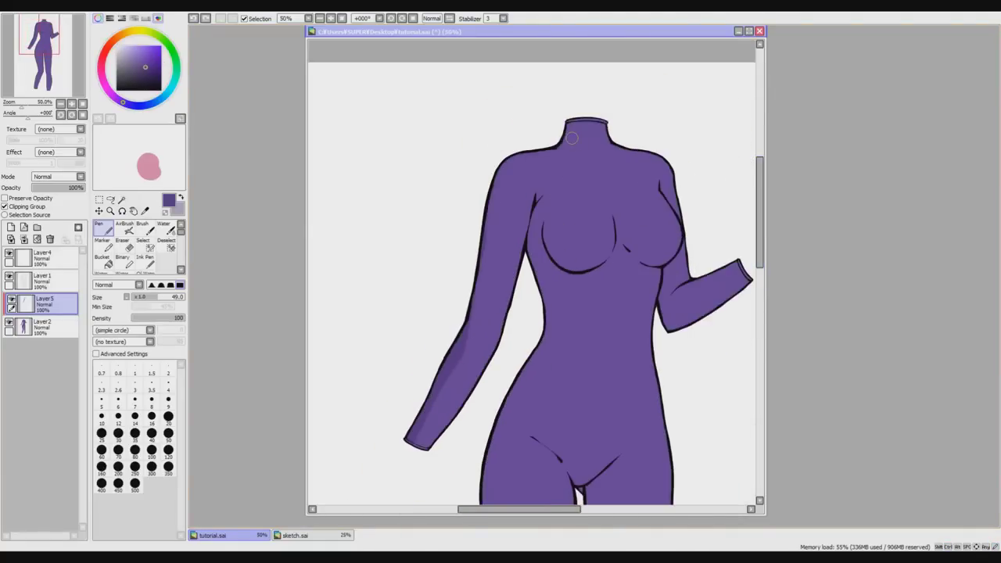
key(ctrl+z)
Try other shades from the color wheel and test a shading stroke on the lowered forearm.
click(147, 59)
click(173, 55)
click(150, 103)
click(146, 58)
drag(412, 426, 460, 328)
key(ctrl+z)
key(ctrl+z)
Set the clipped layer's blending mode to Multiply and sample the body's purple for the Pen.
key(alt)
click(144, 68)
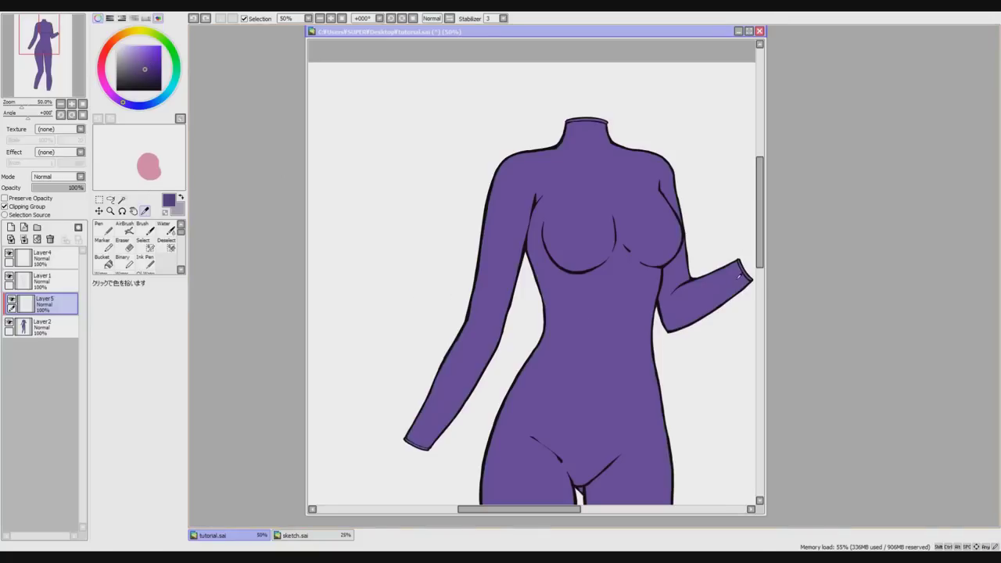
click(66, 197)
click(104, 229)
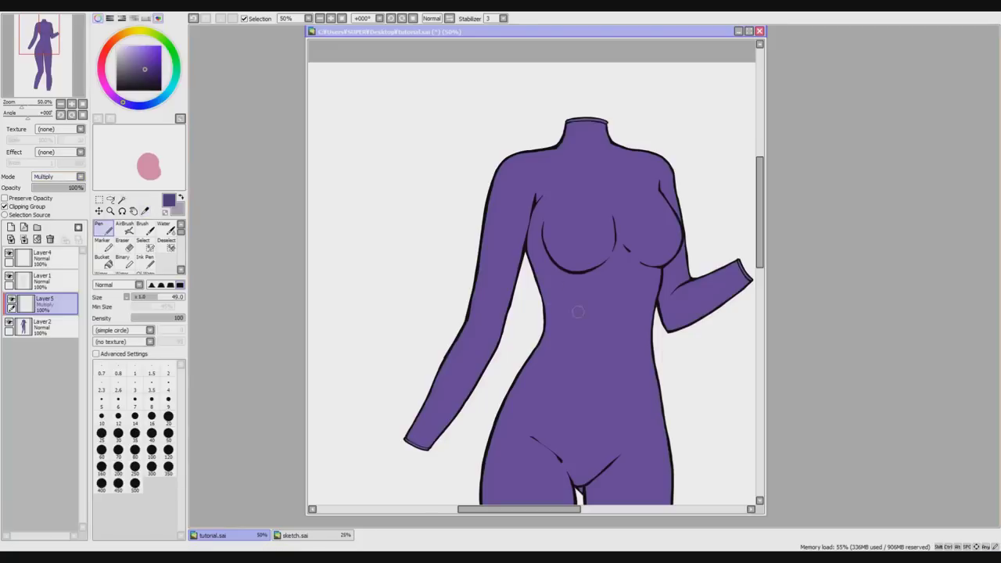
click(146, 211)
click(618, 298)
click(104, 229)
Paint Multiply shading along both edges of the lowered arm and over the shoulder.
mouse_move(405, 444)
mouse_down()
mouse_move(475, 299)
mouse_move(509, 156)
mouse_move(566, 149)
mouse_move(514, 161)
mouse_move(501, 196)
mouse_up()
mouse_move(469, 278)
mouse_down()
mouse_move(494, 199)
mouse_move(464, 288)
mouse_up()
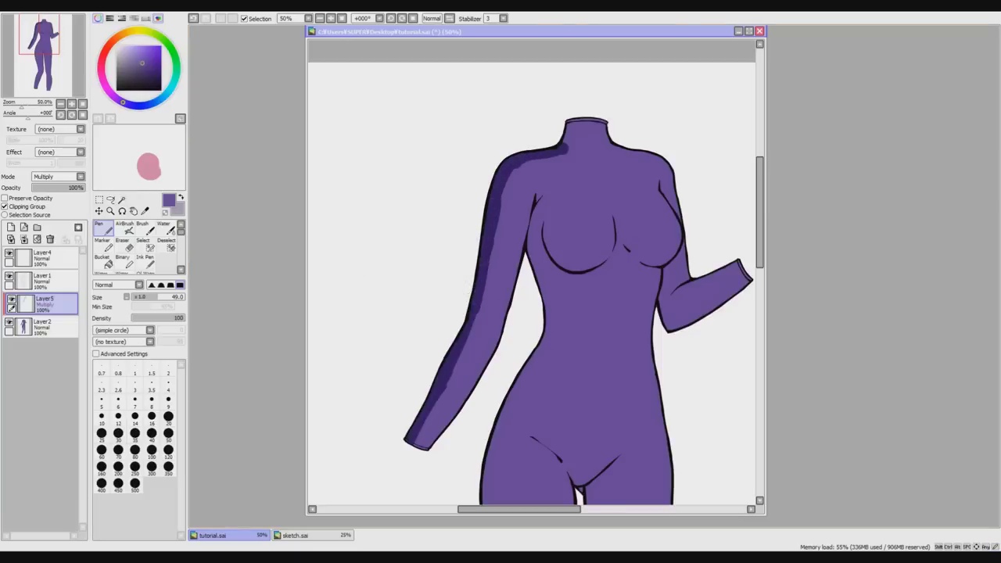
drag(418, 443, 434, 403)
key(ctrl+z)
drag(419, 442, 448, 358)
mouse_move(536, 200)
mouse_down()
mouse_move(493, 344)
mouse_move(430, 447)
mouse_up()
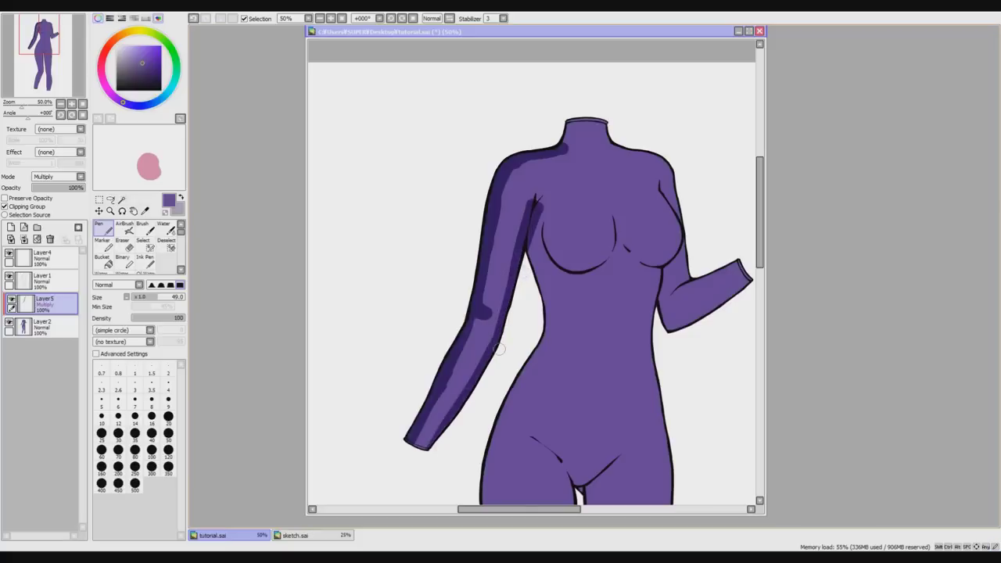
Undo all the arm and shoulder shading strokes and the clipped layer's Multiply mode.
key(ctrl+z)
key(ctrl+z)
key(ctrl+z)
key(ctrl+z)
key(ctrl+z)
key(ctrl+z)
key(ctrl+z)
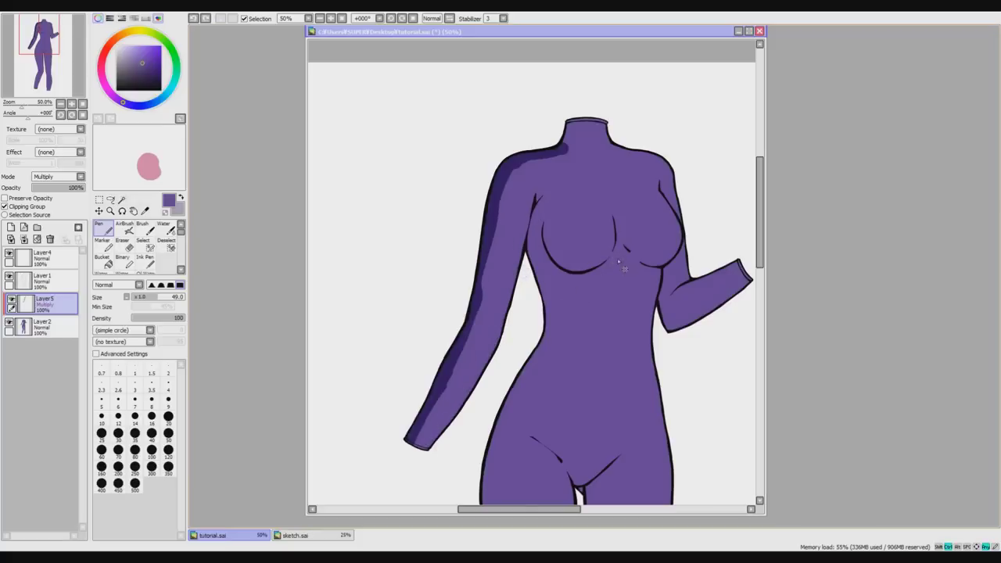
key(ctrl+z)
key(ctrl+z)
key(ctrl+z)
key(ctrl+z)
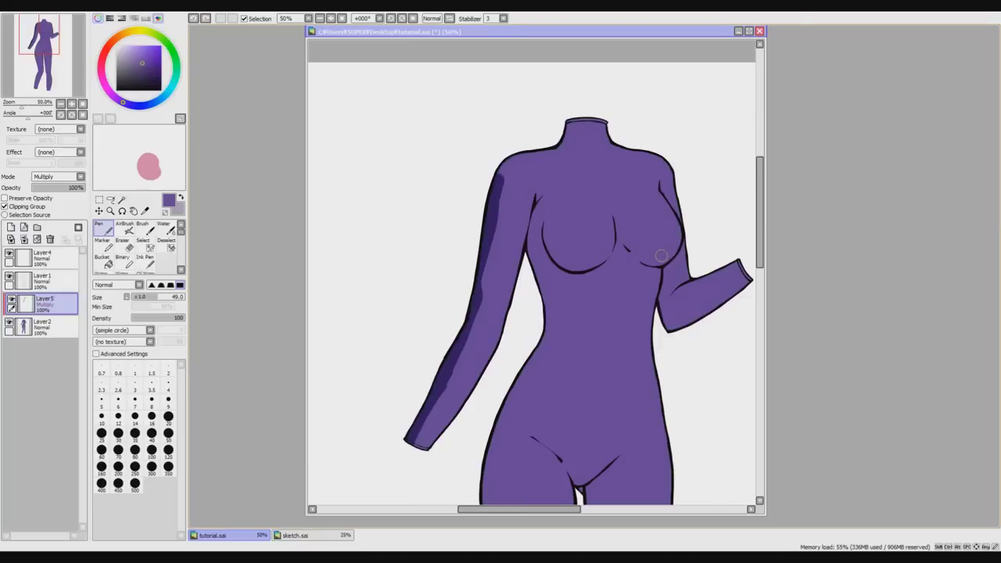
key(ctrl+z)
key(ctrl+z)
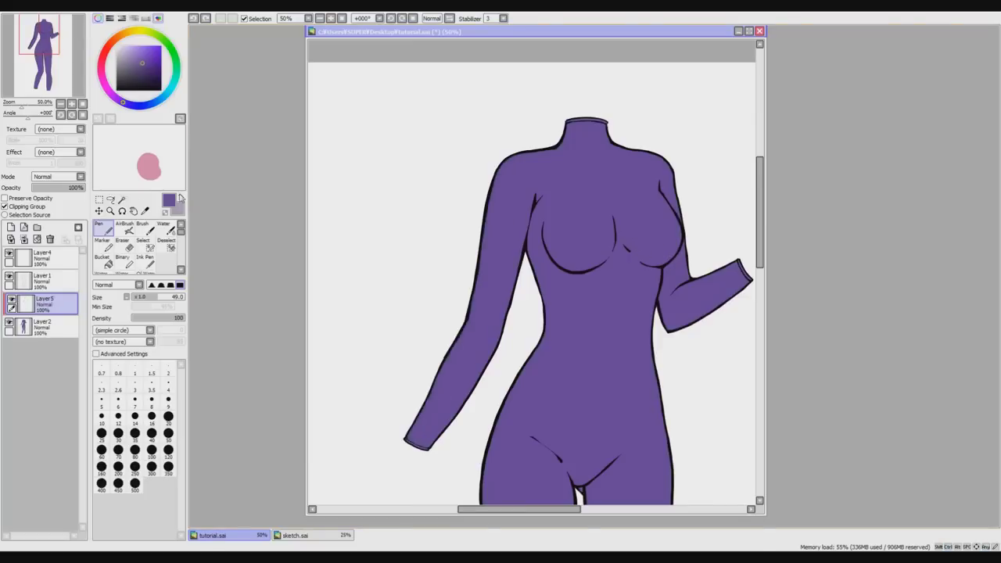
Pick a darker purple and paint Pen shading along the lowered arm's outer edge up over the shoulder.
key(alt)
drag(144, 67, 146, 72)
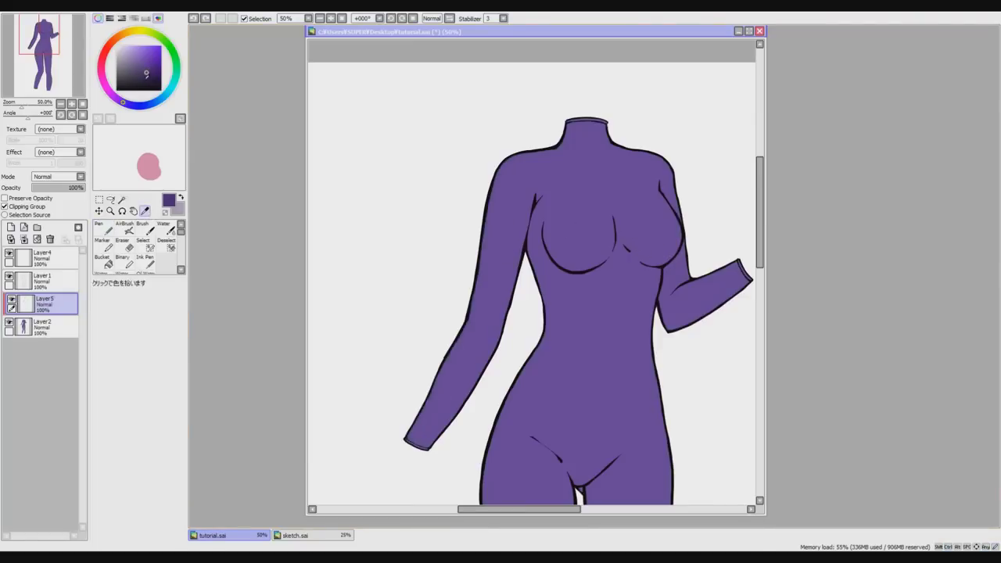
click(104, 228)
mouse_move(413, 437)
mouse_down()
mouse_move(454, 345)
mouse_move(437, 387)
mouse_move(467, 296)
mouse_move(460, 289)
mouse_move(469, 323)
mouse_move(476, 245)
mouse_move(465, 301)
mouse_move(499, 178)
mouse_move(486, 203)
mouse_move(523, 155)
mouse_up()
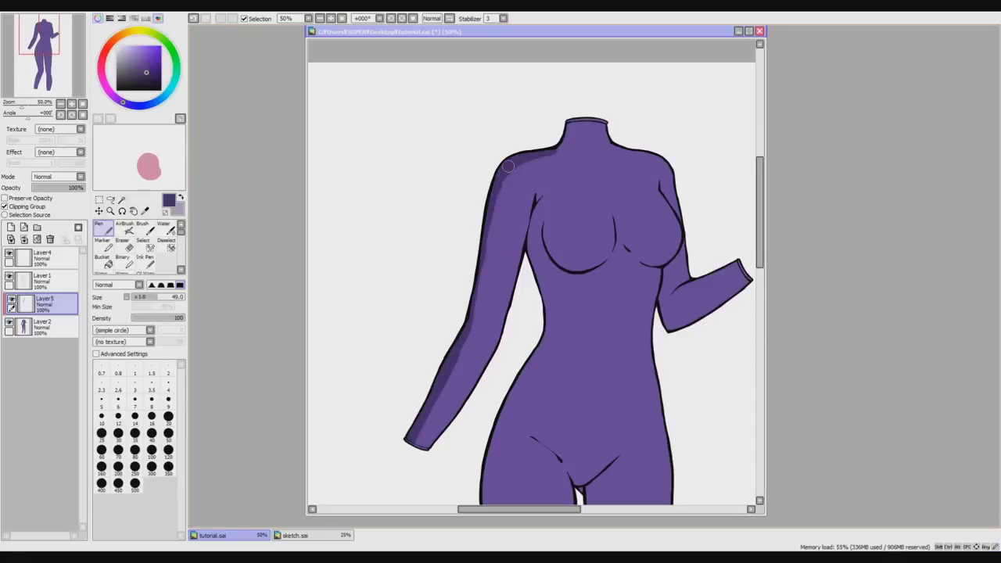
Pick a lighter purple and paint a filled swatch on Layer4 in the blank area beside the raised arm.
scroll(642, 386, down, 2)
drag(555, 510, 588, 498)
scroll(673, 235, up, 1)
drag(760, 225, 748, 242)
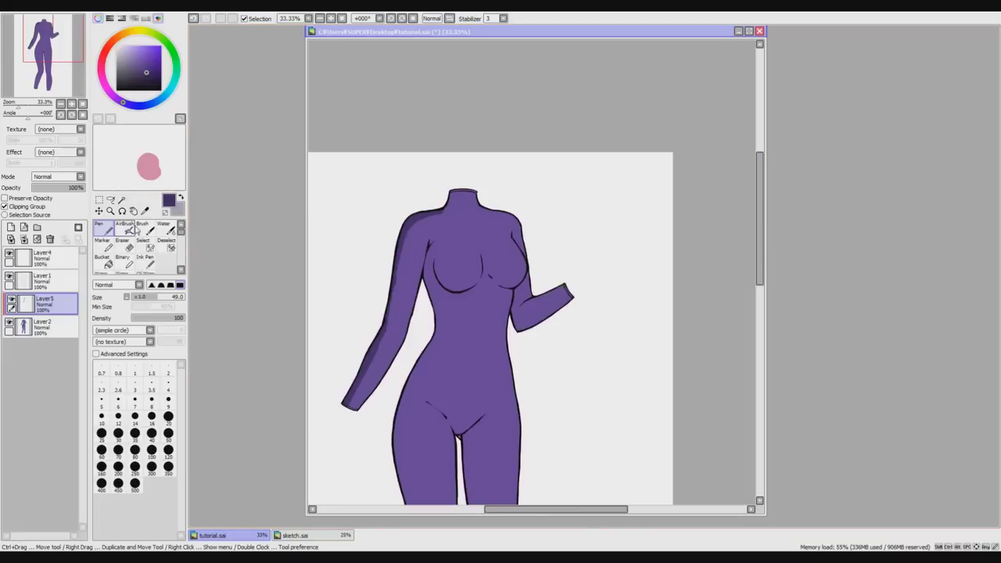
drag(146, 69, 144, 55)
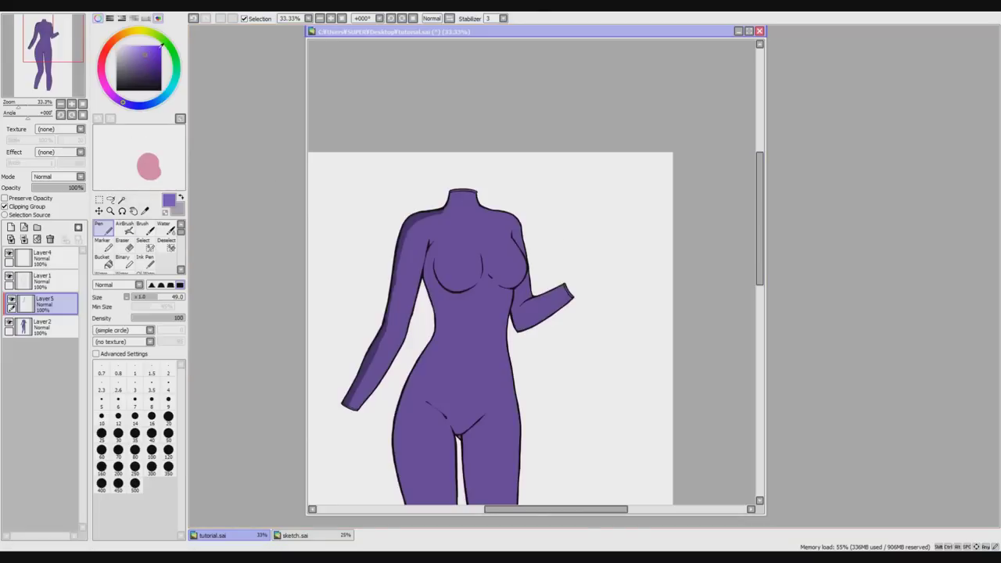
click(43, 258)
mouse_move(625, 311)
mouse_down()
mouse_move(660, 280)
mouse_move(651, 285)
mouse_move(665, 285)
mouse_move(669, 327)
mouse_up()
key(ctrl+z)
key(ctrl+z)
mouse_move(671, 264)
mouse_down()
mouse_move(673, 354)
mouse_move(671, 311)
mouse_move(683, 284)
mouse_move(681, 322)
mouse_up()
scroll(668, 291, down, 1)
scroll(666, 308, up, 1)
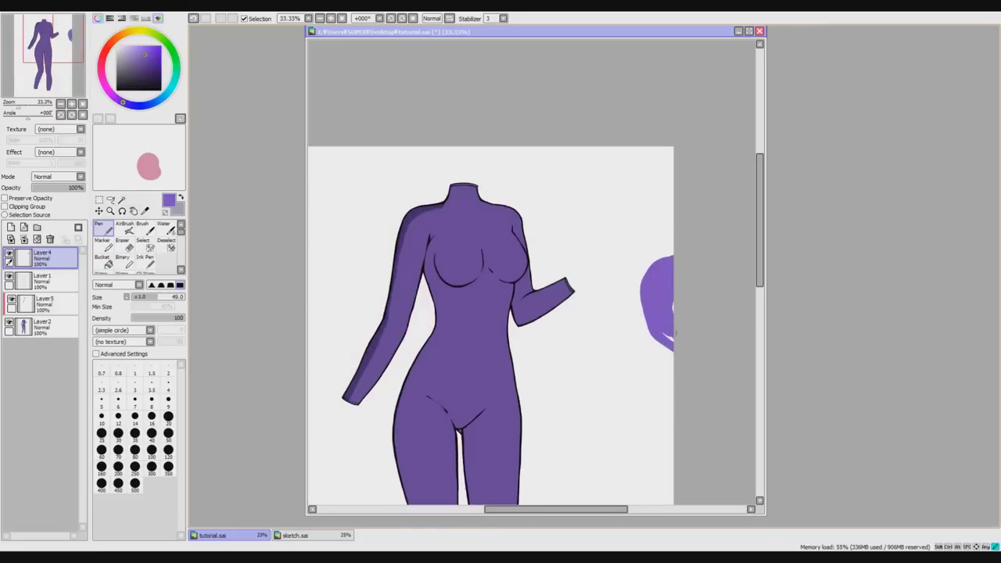
drag(644, 309, 681, 321)
Sample the dark shading purple from the lowered arm as the drawing color.
scroll(677, 312, down, 1)
key(i)
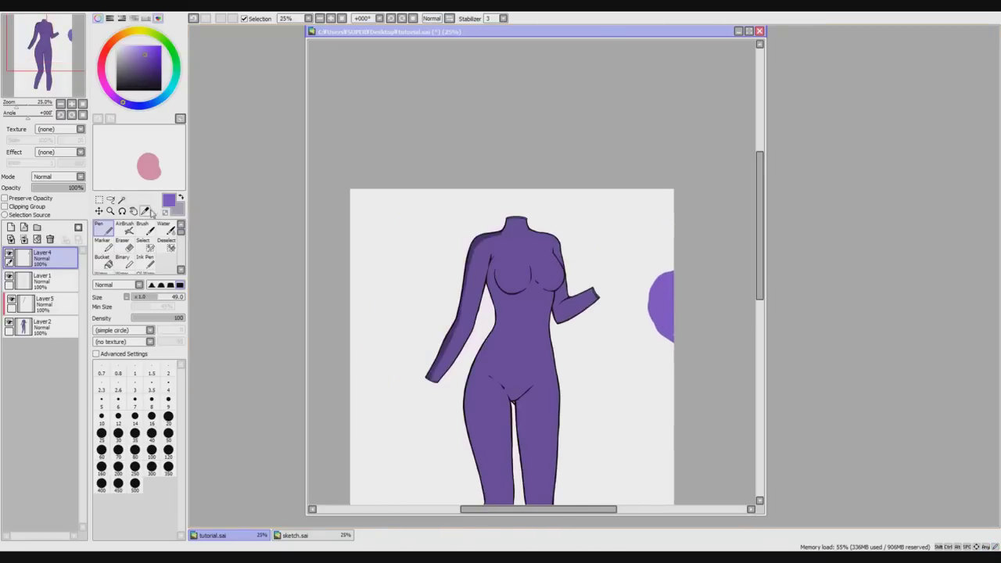
scroll(461, 263, up, 1)
click(476, 253)
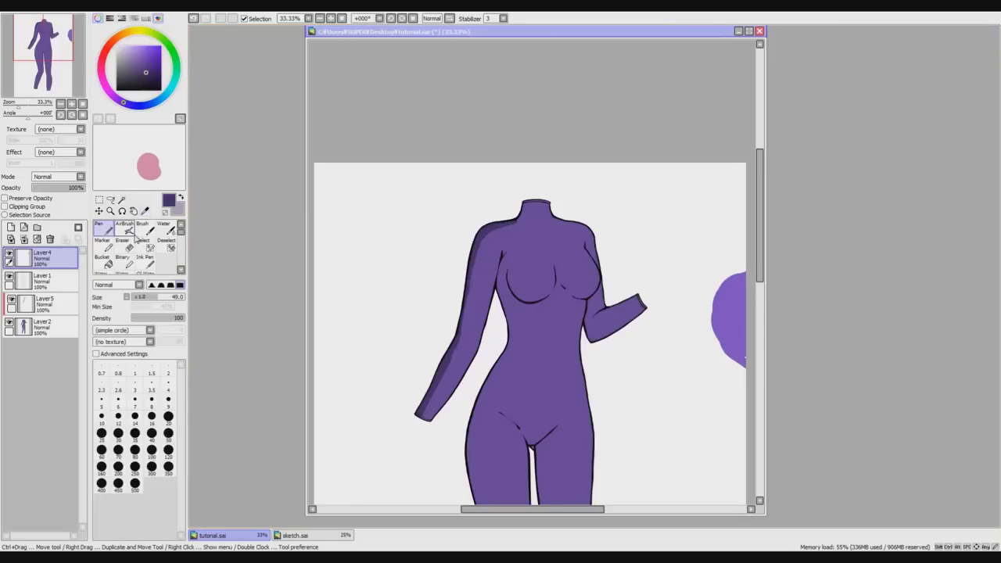
On the clipped Layer5, even out the lowered arm's outer shading and shade the forearm's inner edge.
scroll(455, 403, up, 2)
key(ctrl+z)
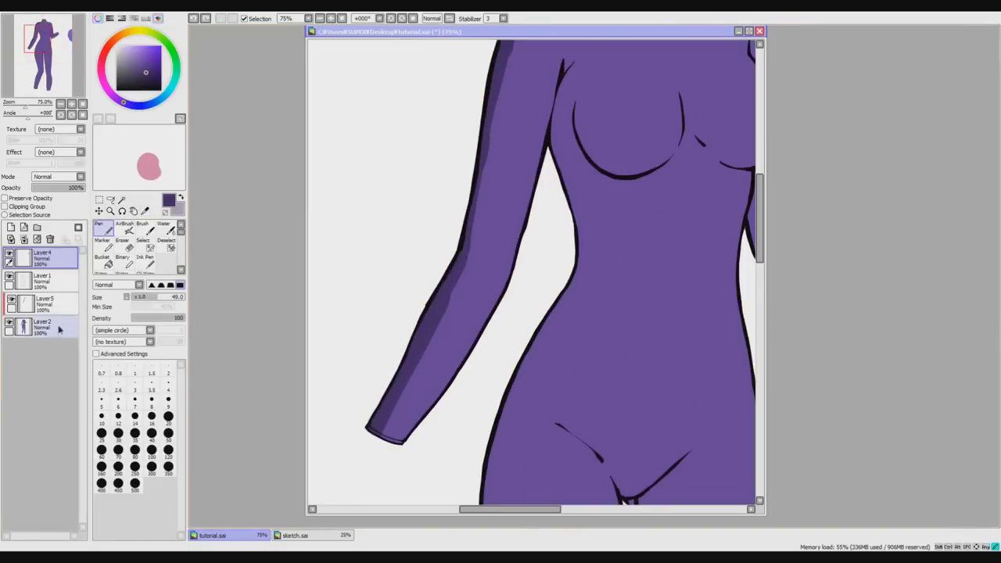
click(43, 326)
click(43, 303)
drag(442, 297, 454, 275)
drag(464, 236, 475, 182)
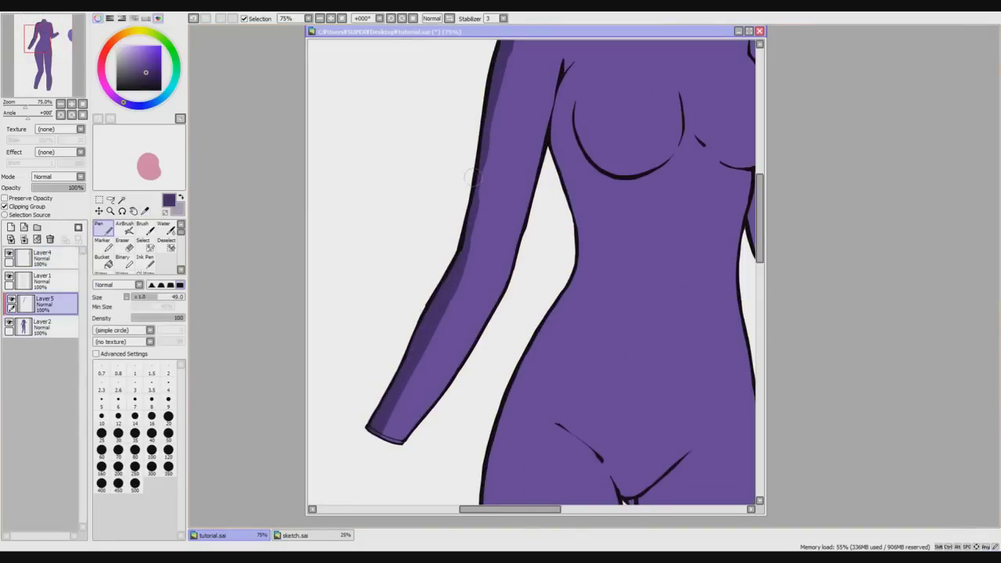
drag(411, 447, 477, 362)
scroll(528, 237, up, 2)
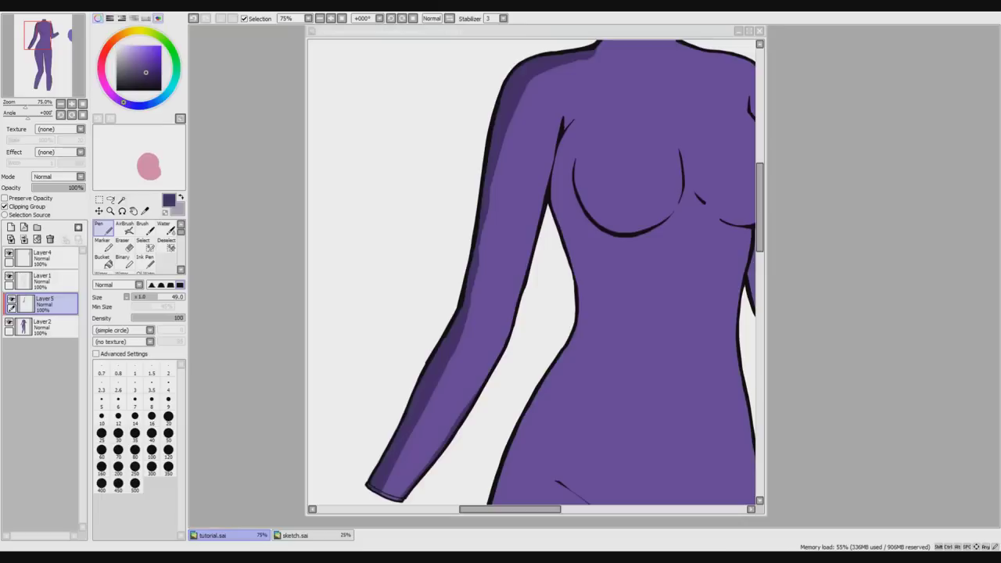
Widen the shading above the elbow and paint a dark patch at the elbow bend of the lowered arm.
click(759, 244)
mouse_move(456, 331)
mouse_down()
mouse_move(498, 137)
mouse_move(459, 276)
mouse_up()
key(ctrl+z)
key(ctrl+z)
mouse_move(476, 200)
mouse_down()
mouse_move(460, 272)
mouse_move(475, 165)
mouse_move(432, 333)
mouse_move(470, 275)
mouse_move(480, 308)
mouse_up()
key(ctrl+z)
mouse_move(477, 309)
mouse_down()
mouse_move(474, 319)
mouse_move(468, 301)
mouse_up()
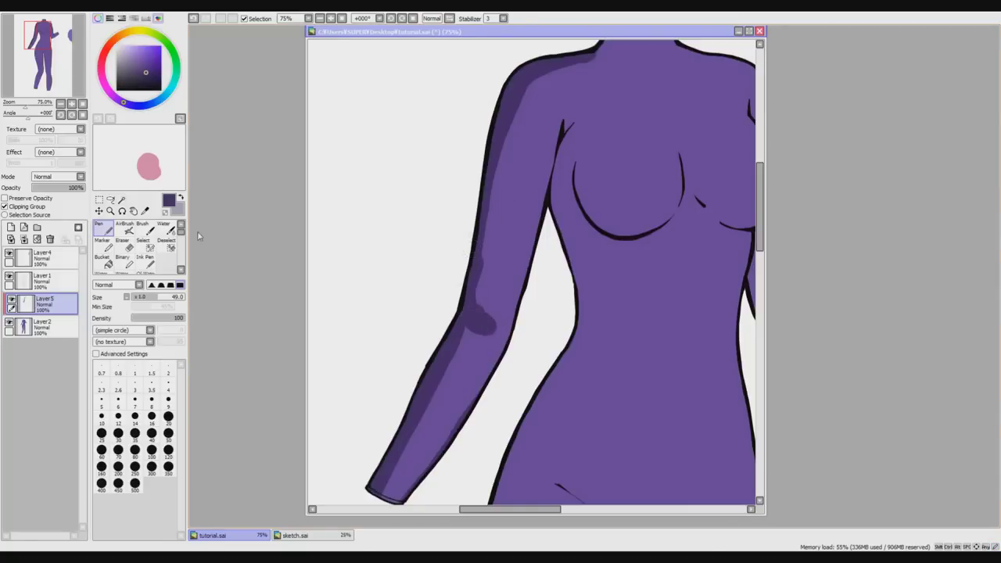
Erase the excess elbow shading into a pointed fold and clean up the forearm's shading edge.
click(123, 246)
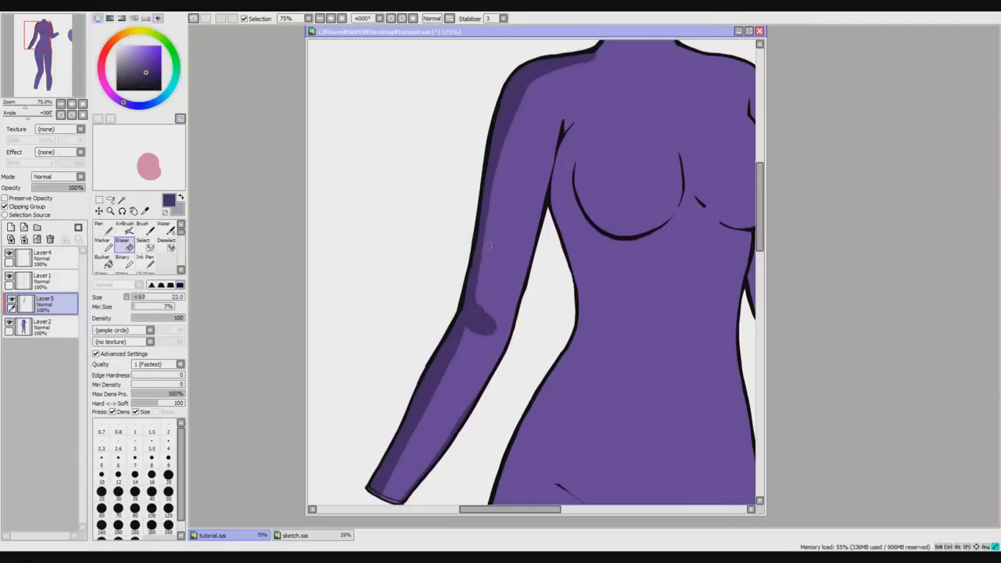
drag(469, 351, 491, 330)
drag(420, 407, 373, 492)
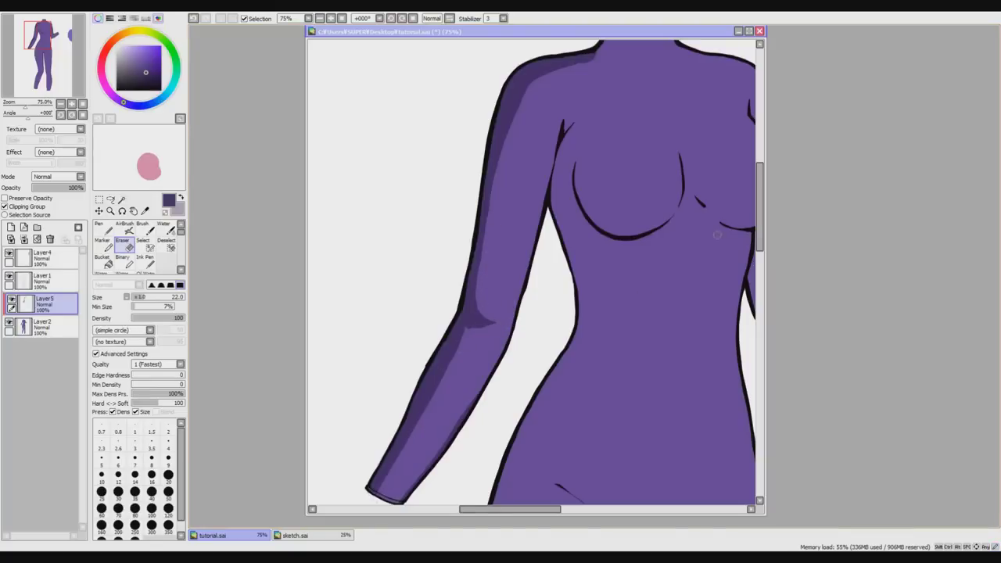
Paint Pen shading along the lowered arm's inner edge from the armpit down the forearm.
key(n)
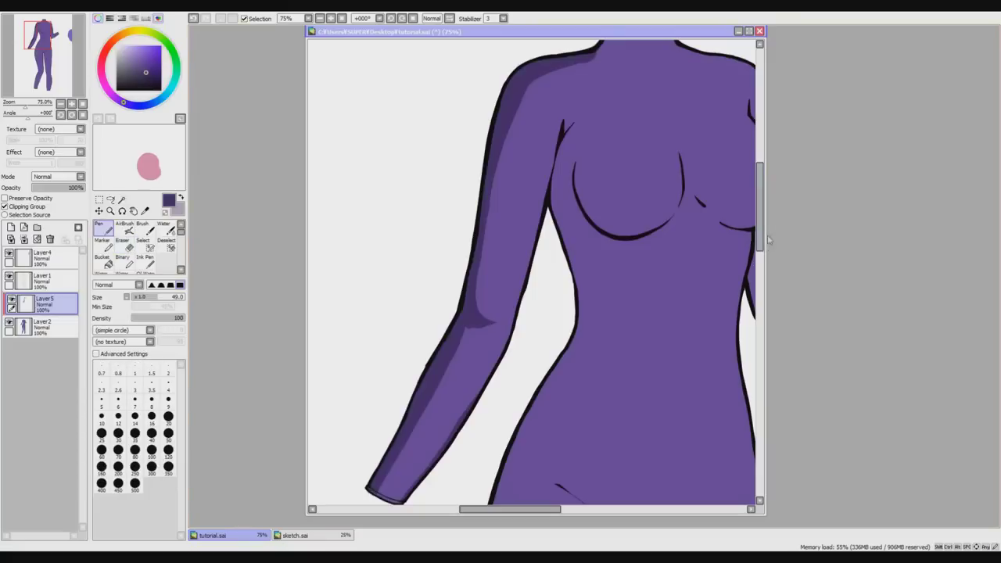
scroll(761, 242, down, 1)
drag(761, 241, 762, 249)
scroll(469, 377, up, 1)
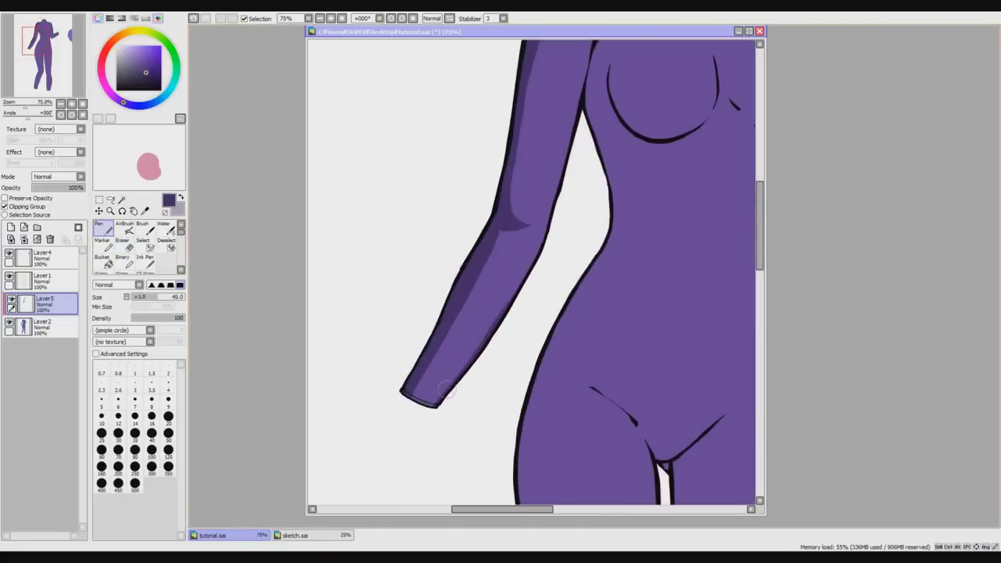
mouse_move(584, 111)
mouse_down()
mouse_move(550, 242)
mouse_move(524, 297)
mouse_up()
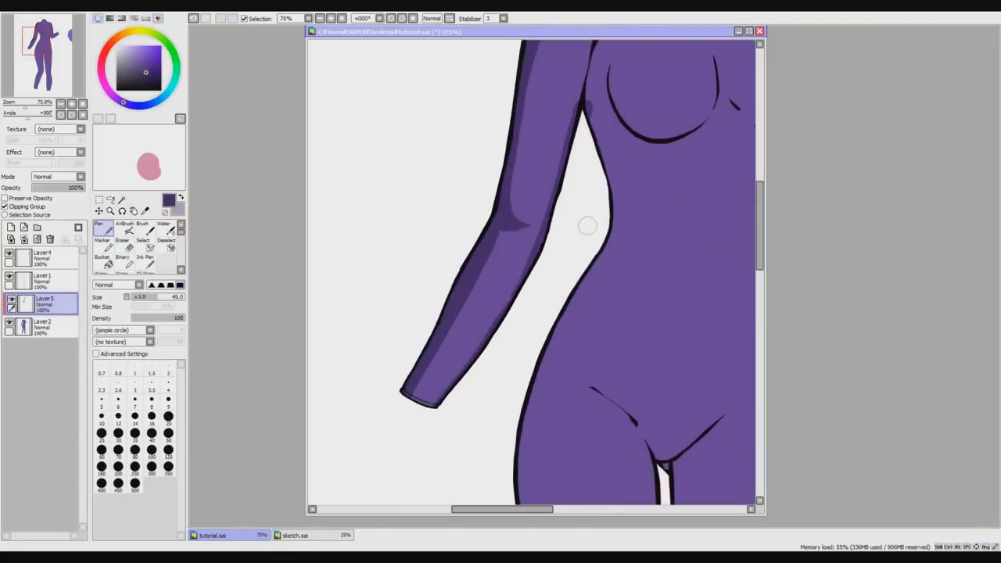
Shade the side of the torso from the armpit and under the breast down past the waist and hip.
drag(762, 216, 762, 194)
mouse_move(585, 198)
mouse_down()
mouse_move(602, 232)
mouse_move(595, 184)
mouse_move(605, 209)
mouse_move(607, 143)
mouse_move(595, 170)
mouse_move(619, 292)
mouse_up()
scroll(617, 297, down, 1)
drag(539, 511, 570, 511)
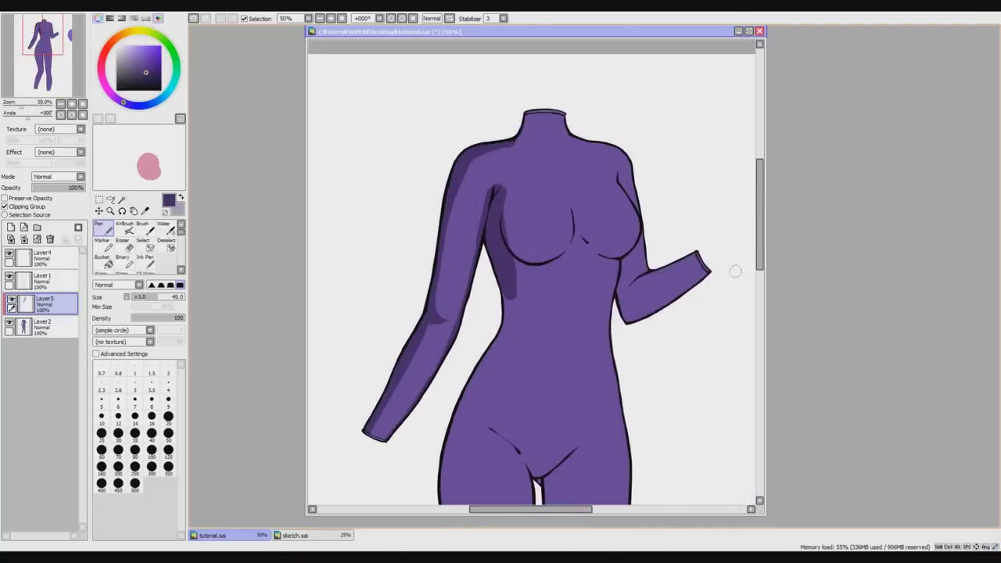
scroll(759, 262, down, 2)
mouse_move(517, 166)
mouse_down()
mouse_move(502, 250)
mouse_move(447, 403)
mouse_move(465, 305)
mouse_move(507, 195)
mouse_up()
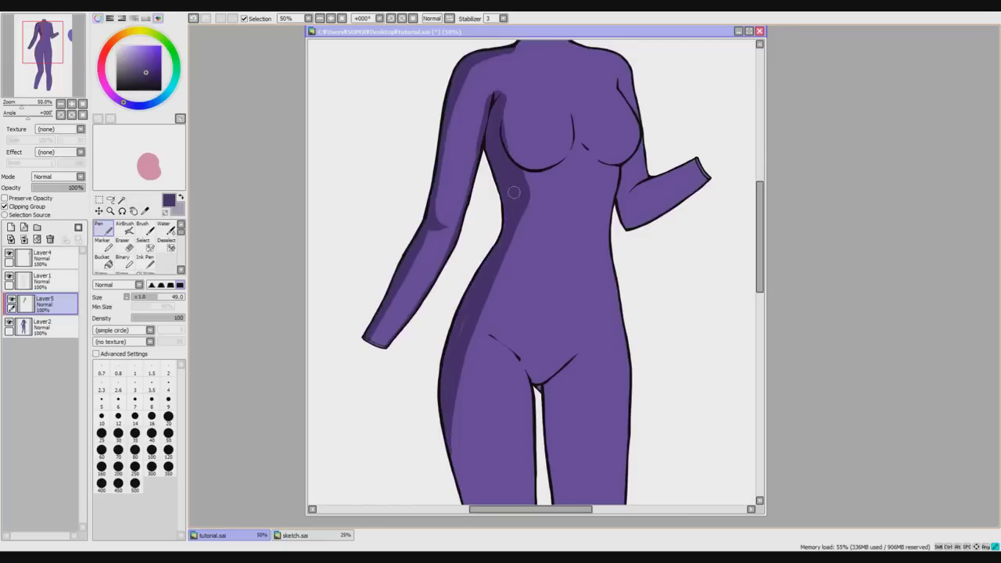
drag(460, 315, 451, 360)
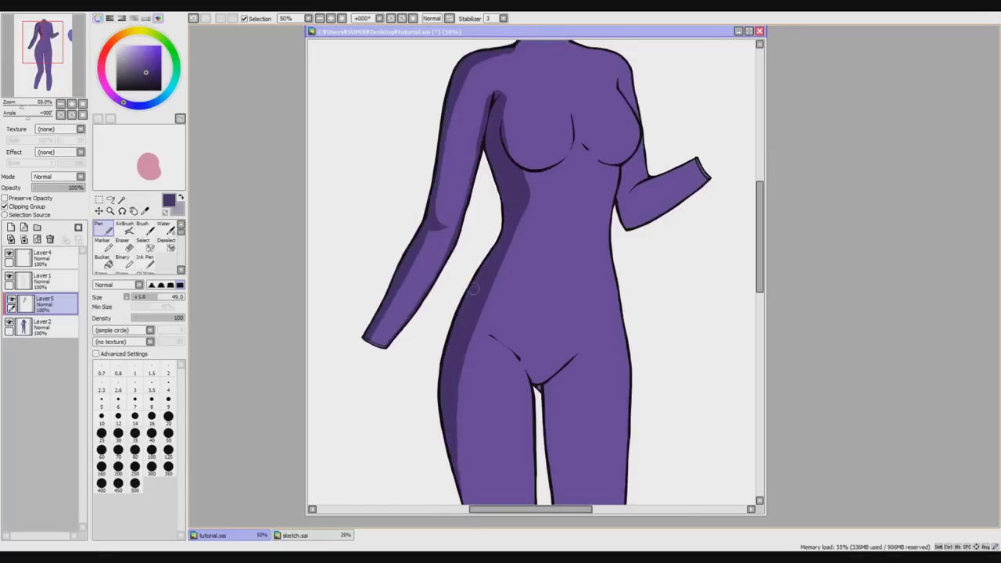
Shade the inner edges of both thighs and the creases where the legs meet the torso.
mouse_move(520, 366)
mouse_down()
mouse_move(534, 429)
mouse_move(533, 498)
mouse_up()
scroll(576, 277, down, 3)
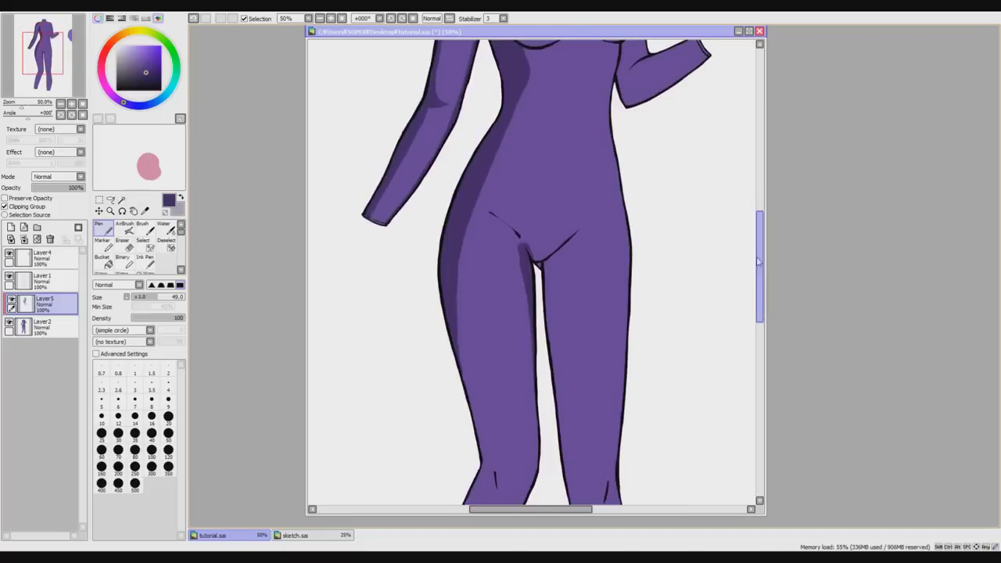
drag(541, 256, 572, 499)
drag(558, 244, 556, 305)
mouse_move(526, 255)
mouse_down()
mouse_move(487, 211)
mouse_move(523, 242)
mouse_move(572, 235)
mouse_up()
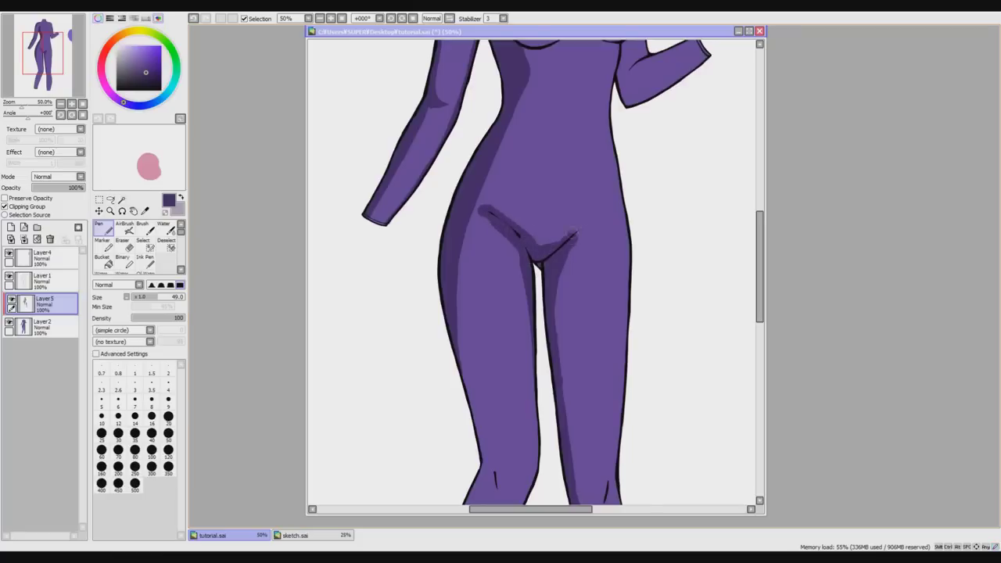
drag(512, 245, 532, 335)
drag(525, 287, 535, 426)
Shade the outer edge of the bent leg from the thigh past the knee to the ankle.
drag(455, 250, 463, 391)
drag(455, 320, 480, 441)
drag(455, 339, 494, 489)
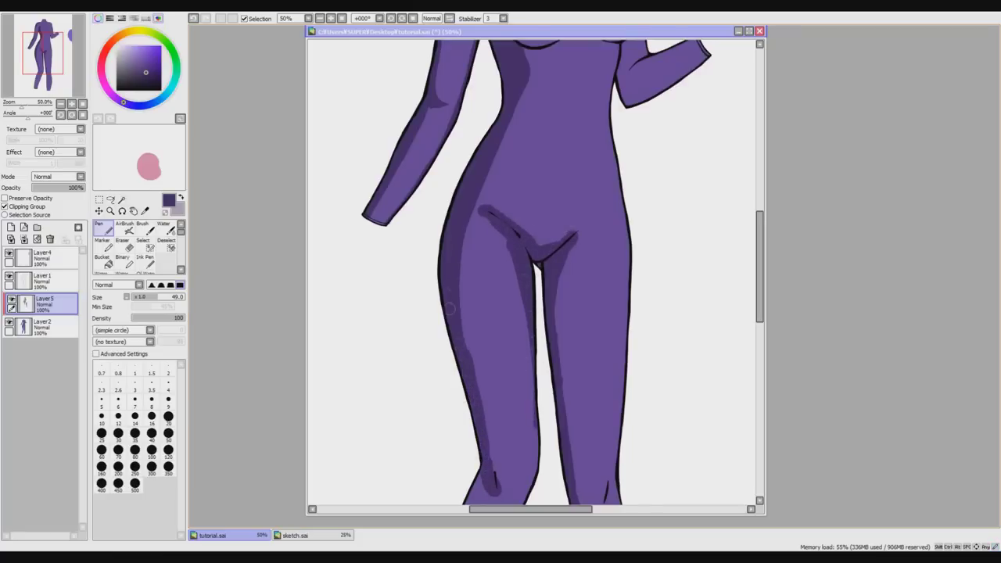
scroll(606, 276, down, 3)
mouse_move(491, 353)
mouse_down()
mouse_move(458, 400)
mouse_move(479, 350)
mouse_move(436, 499)
mouse_up()
scroll(465, 191, down, 5)
drag(478, 166, 436, 324)
Erase with a size 34 Eraser to taper the hip crease shading and smooth the inner thigh shading edges.
scroll(431, 372, up, 3)
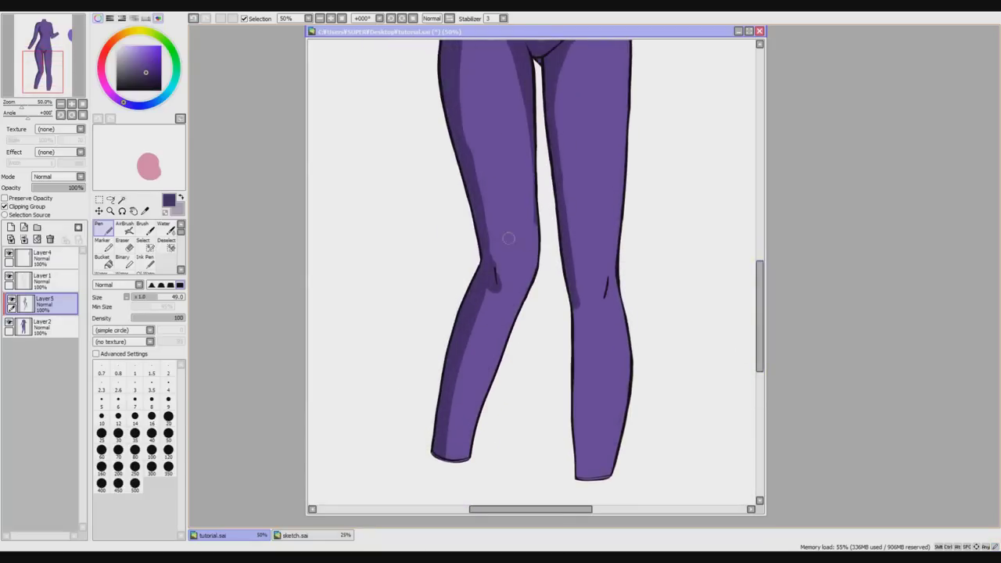
scroll(471, 250, up, 3)
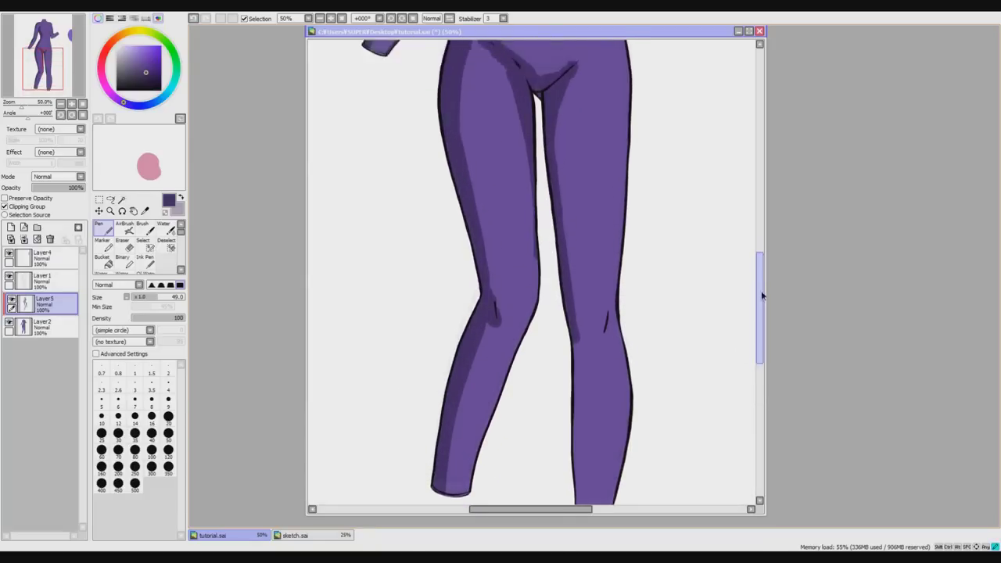
click(129, 247)
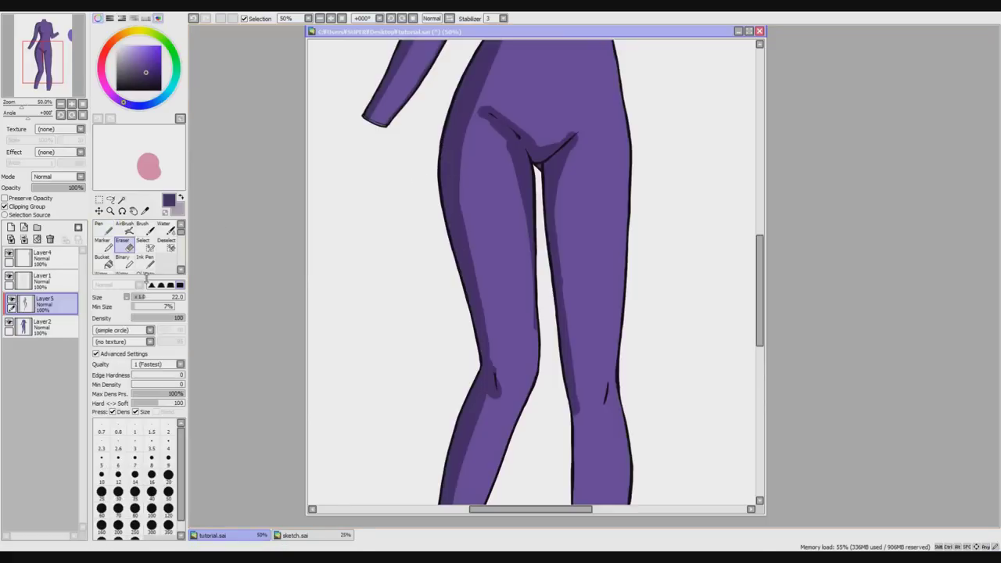
drag(759, 252, 759, 239)
scroll(491, 164, up, 1)
mouse_move(474, 183)
mouse_down()
mouse_move(509, 224)
mouse_move(499, 194)
mouse_move(515, 290)
mouse_move(533, 321)
mouse_up()
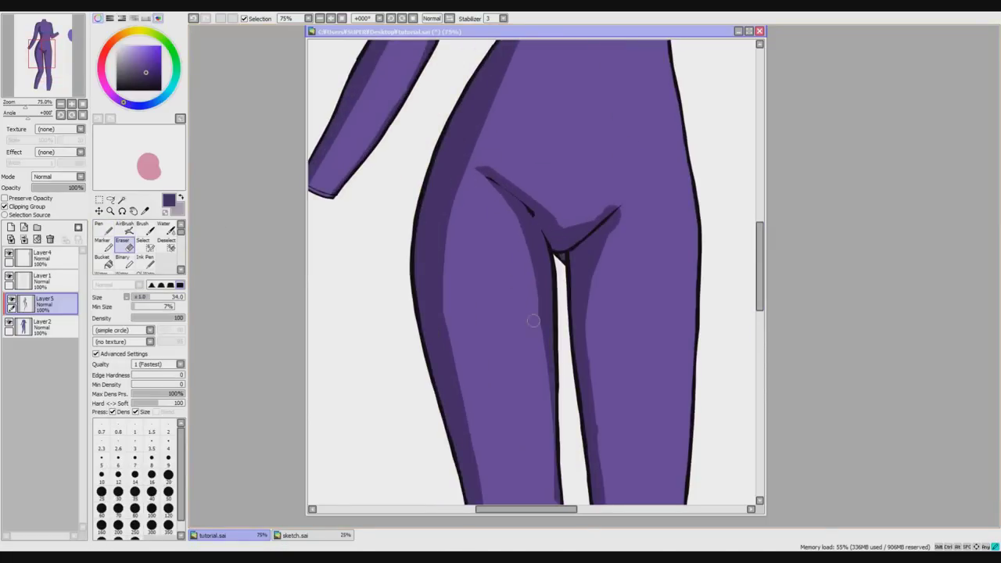
drag(517, 227, 548, 403)
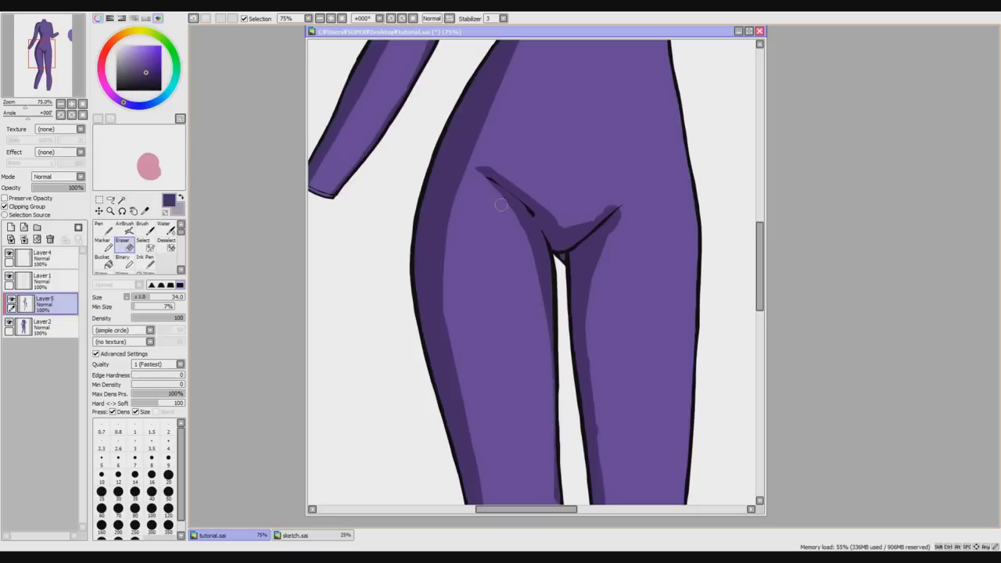
drag(483, 161, 562, 218)
drag(623, 222, 599, 264)
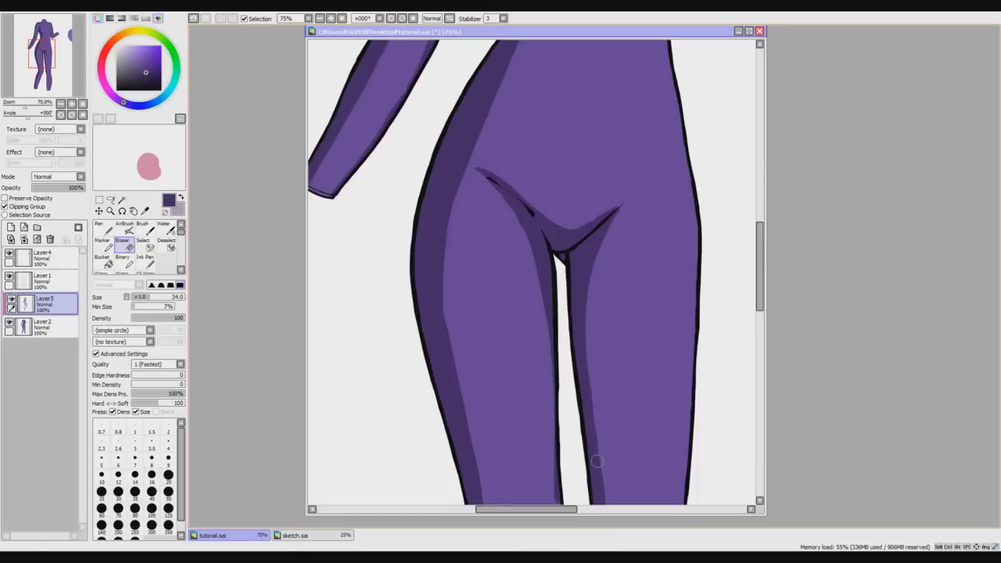
Trim the rounded shading ends around both knees with the Eraser.
scroll(741, 305, down, 5)
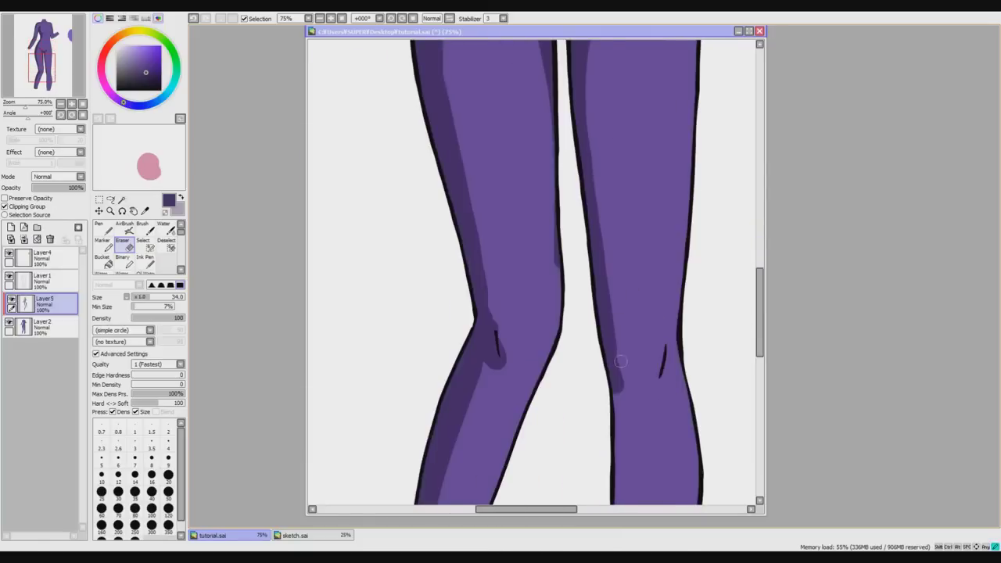
mouse_move(508, 314)
mouse_down()
mouse_move(501, 350)
mouse_move(497, 302)
mouse_move(505, 334)
mouse_move(481, 402)
mouse_move(506, 368)
mouse_up()
key(ctrl+z)
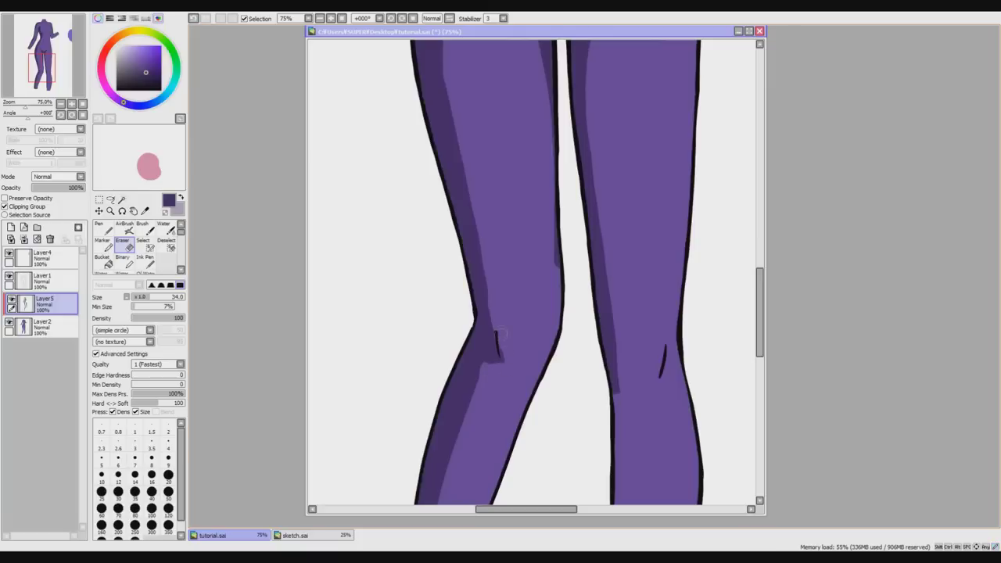
Extend the Pen shading along the bent leg's inner thigh edge down to the knee.
key(n)
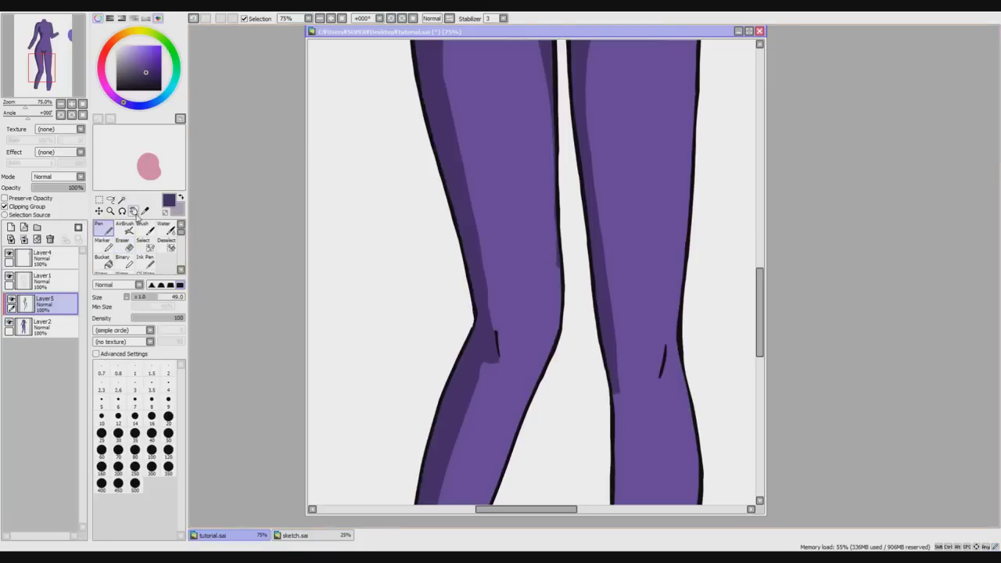
drag(765, 285, 766, 250)
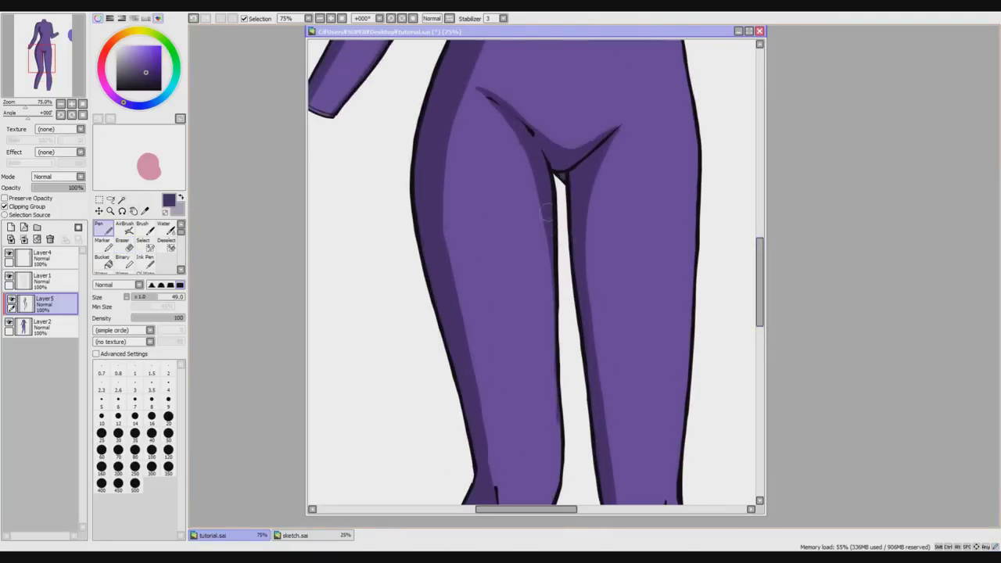
drag(557, 290, 560, 340)
mouse_move(562, 402)
mouse_down()
mouse_move(561, 332)
mouse_move(561, 467)
mouse_up()
key(ctrl+z)
key(ctrl+z)
drag(562, 376, 560, 460)
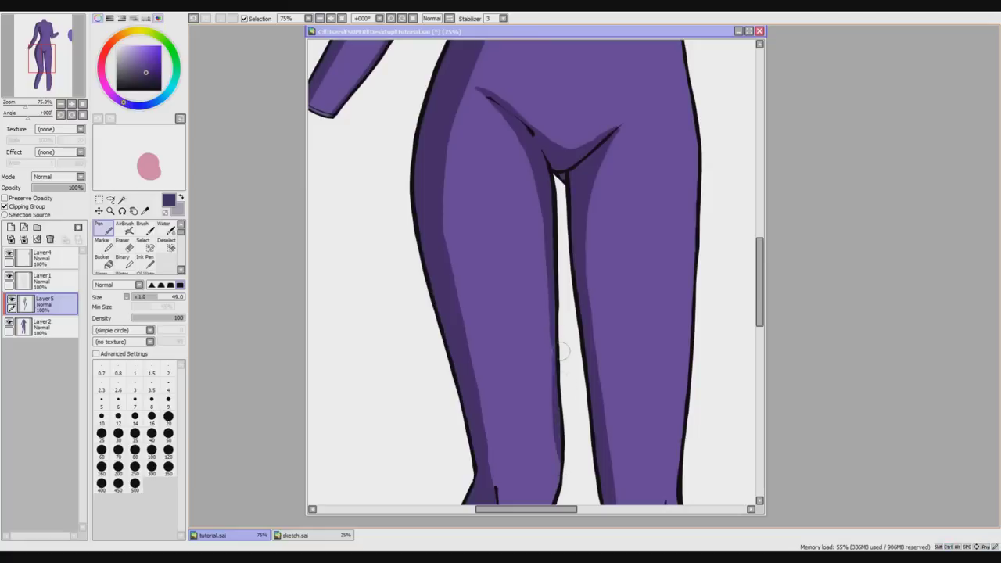
Thin and smooth the shading along the bent leg's inner thigh edge with the size 34 Eraser.
drag(761, 269, 761, 285)
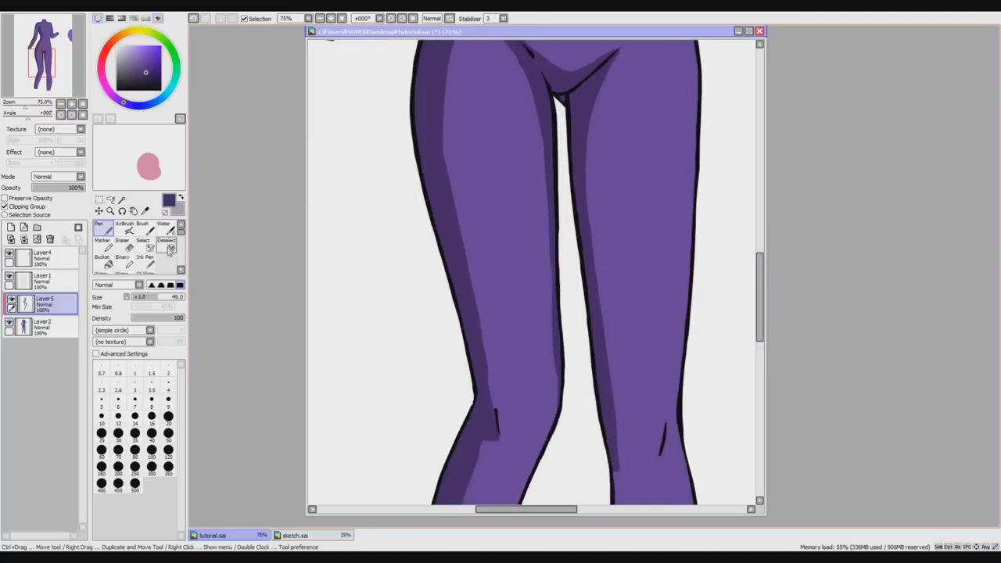
click(127, 246)
scroll(576, 170, up, 1)
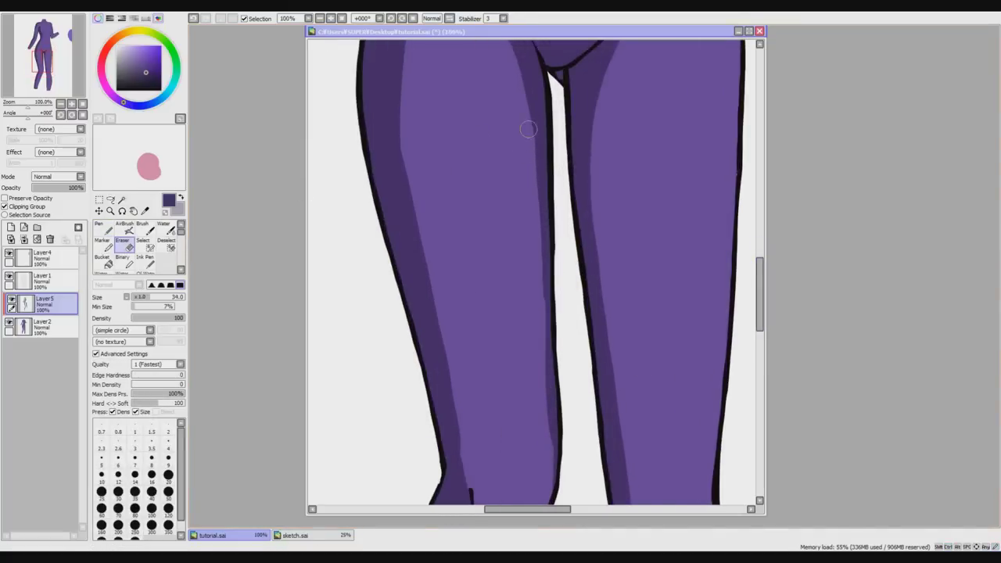
drag(537, 168, 550, 457)
Redraw the bent leg's inner thigh shading as a narrow strip down to the knee with a size 21 Pen.
click(103, 244)
click(152, 297)
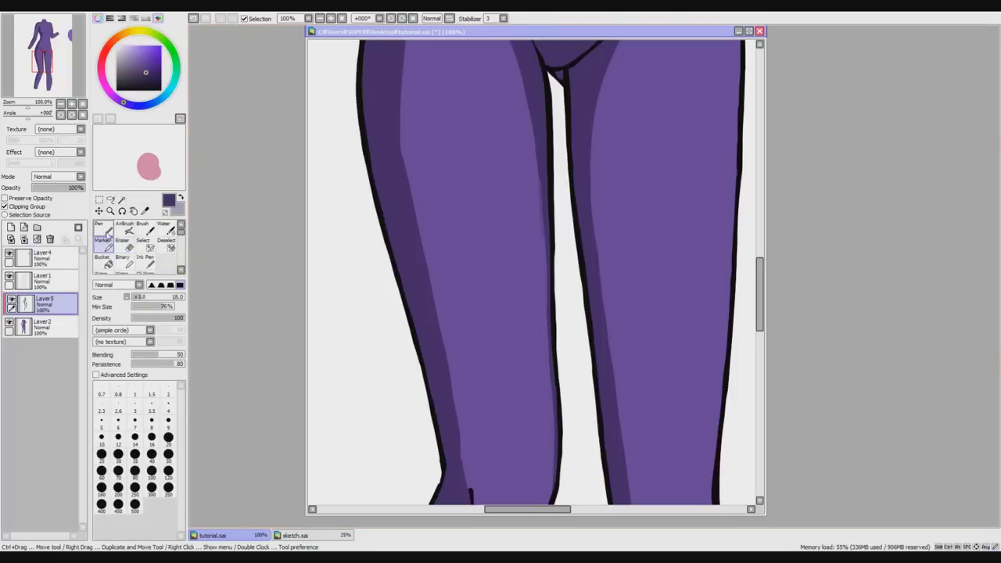
click(103, 228)
click(153, 296)
key(ctrl+z)
drag(540, 156, 546, 313)
drag(546, 230, 545, 313)
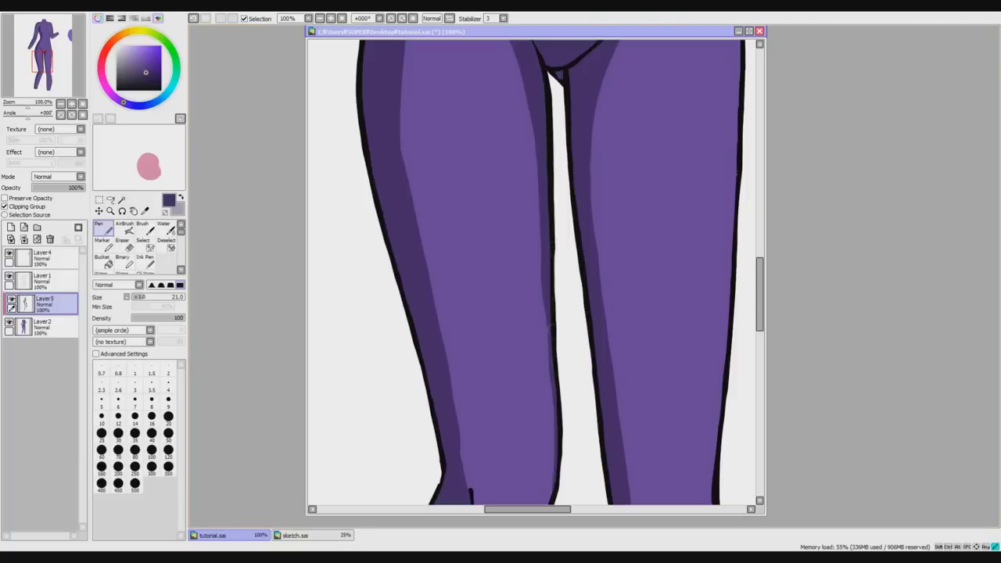
drag(553, 364, 550, 505)
Continue the narrow Pen shading from the bent leg's knee along the inner calf edge to the ankle.
scroll(751, 286, down, 1)
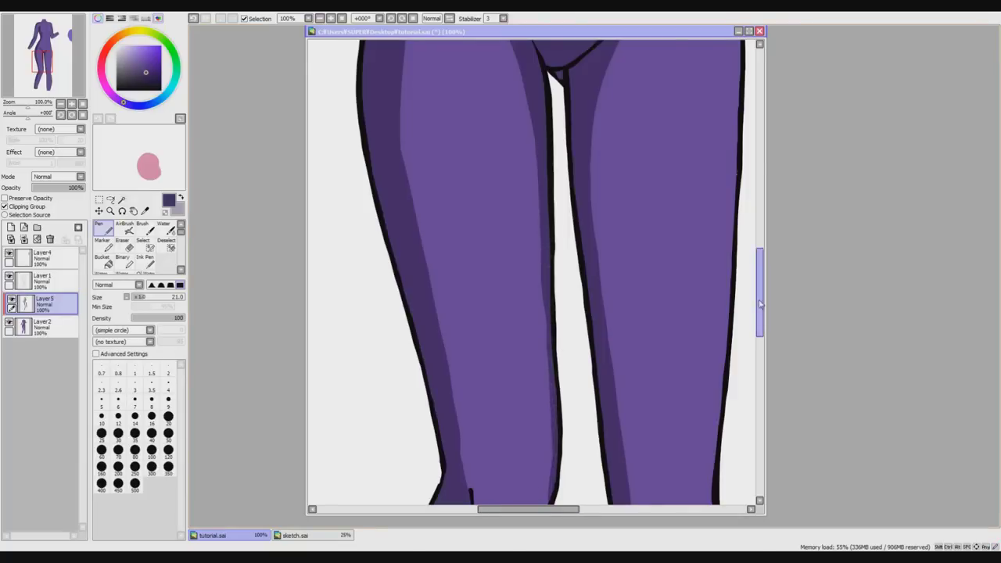
drag(759, 286, 759, 308)
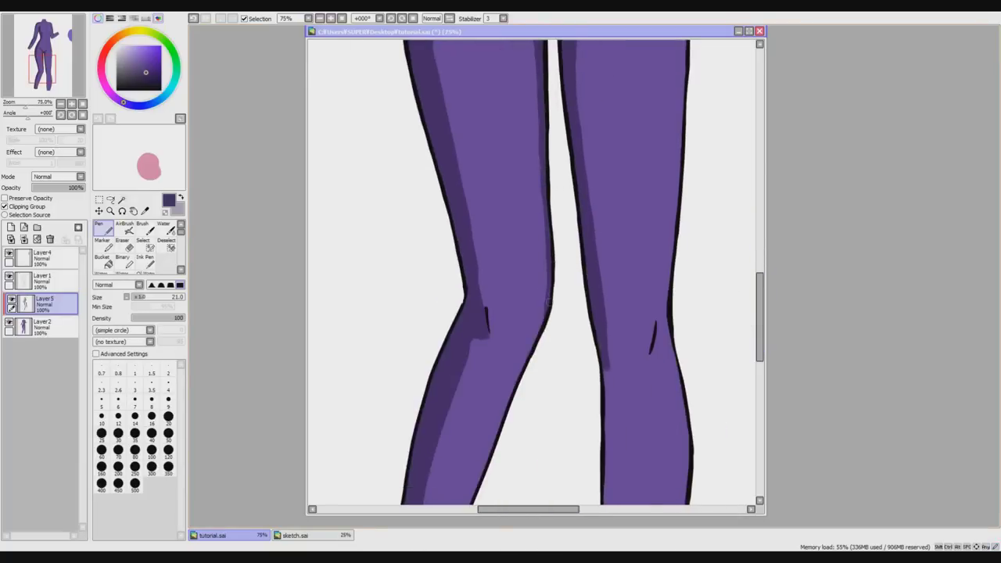
scroll(736, 288, down, 3)
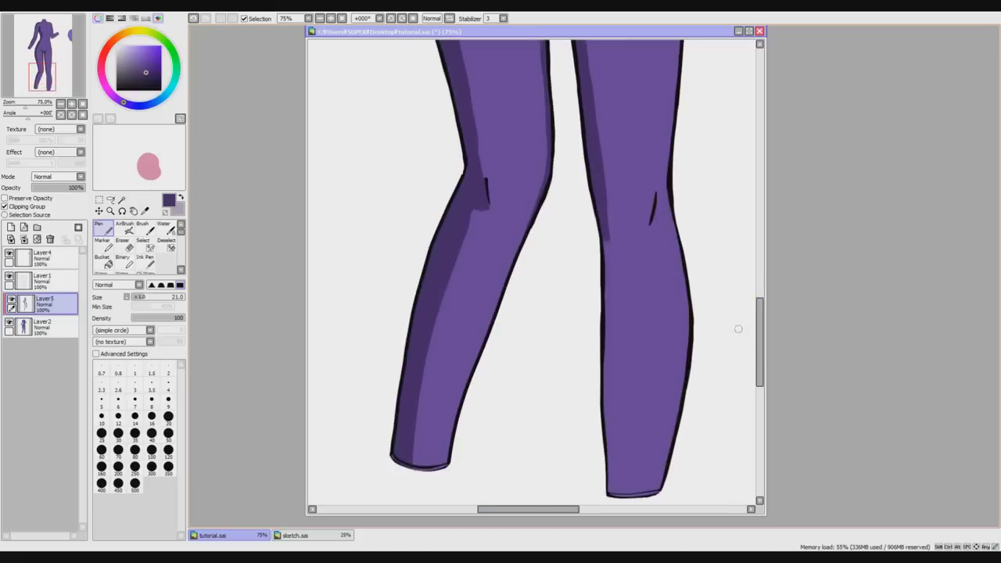
drag(522, 238, 480, 347)
drag(469, 381, 447, 466)
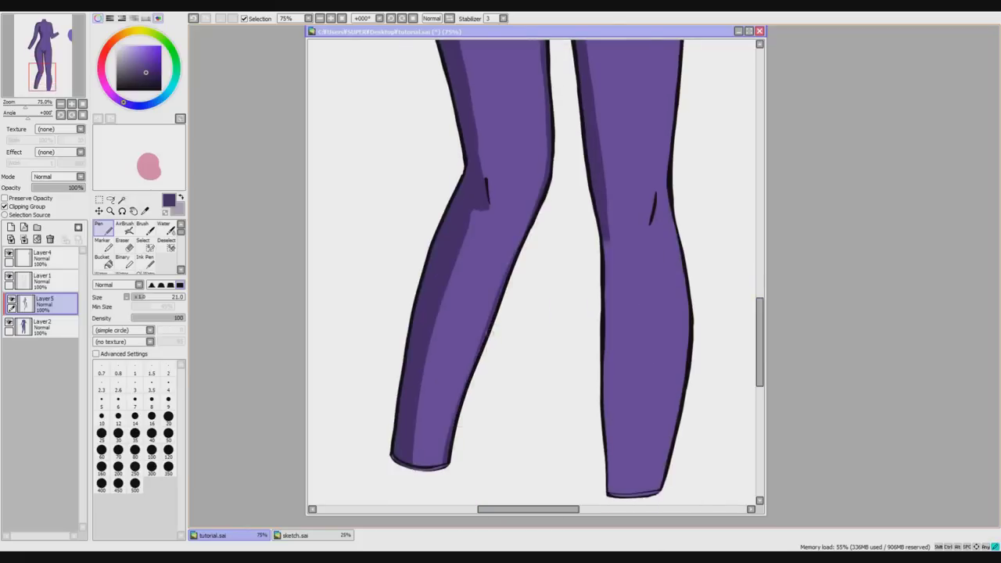
drag(544, 190, 515, 251)
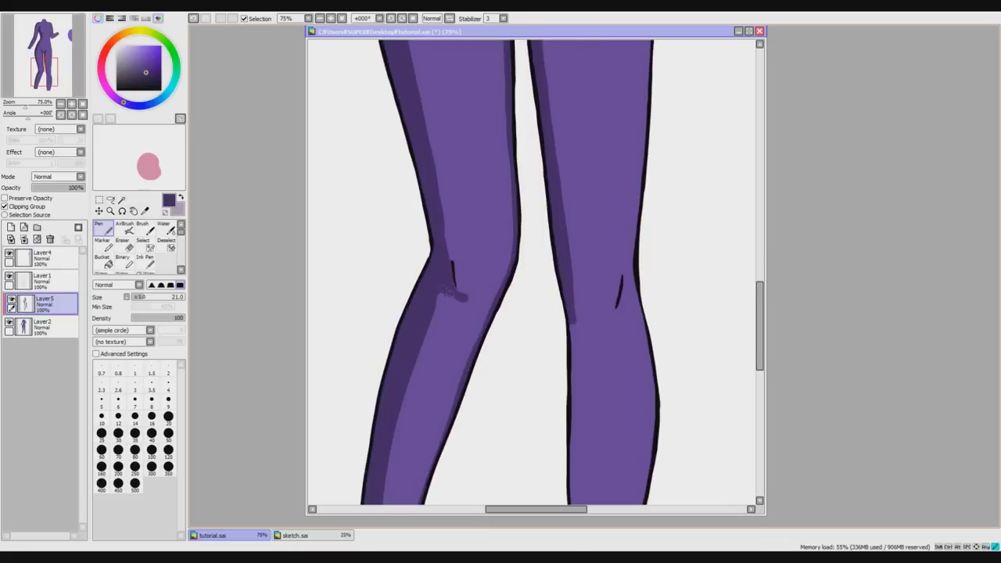
Shade a short curve beneath the bent leg's knee line and taper its end with the Eraser.
drag(447, 289, 479, 296)
key(e)
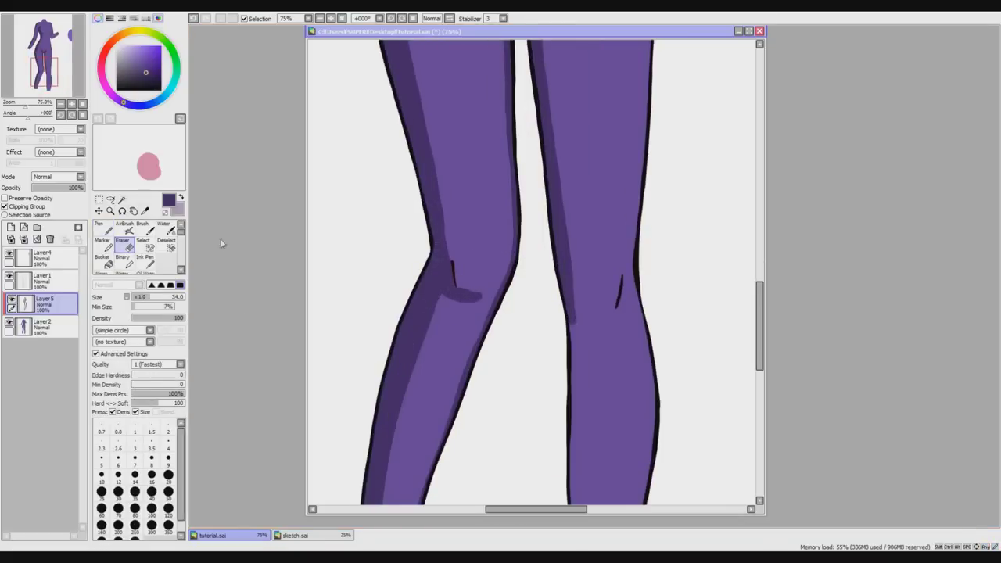
scroll(509, 258, down, 4)
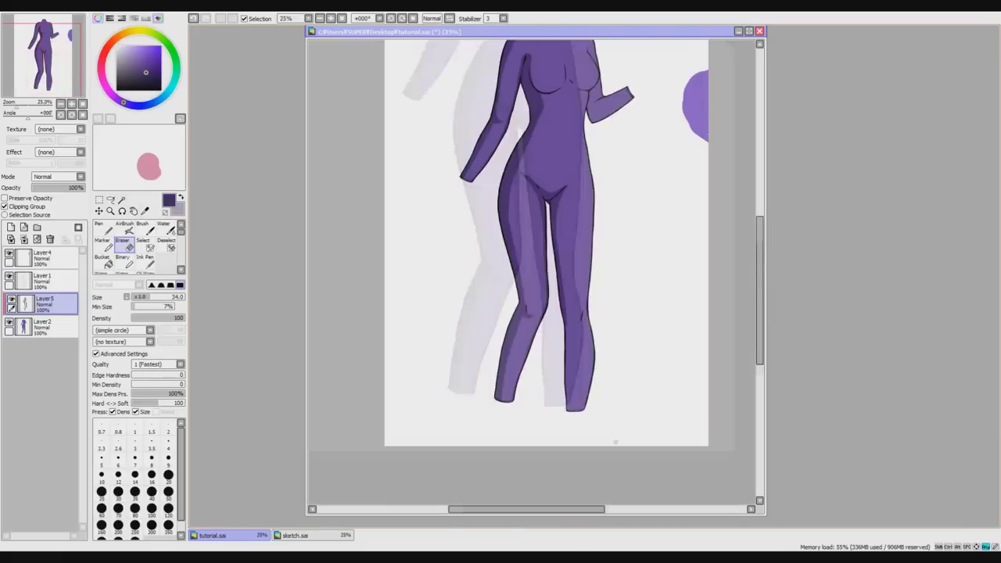
drag(579, 511, 608, 512)
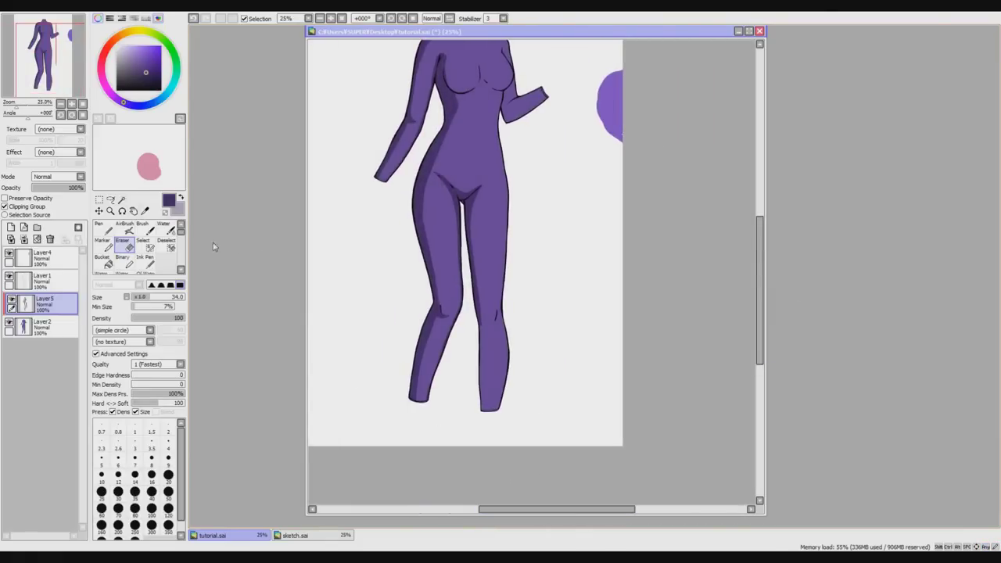
Shade the straight leg's inner edge from the knee down the calf with a narrow Pen strip.
click(104, 228)
scroll(625, 312, up, 1)
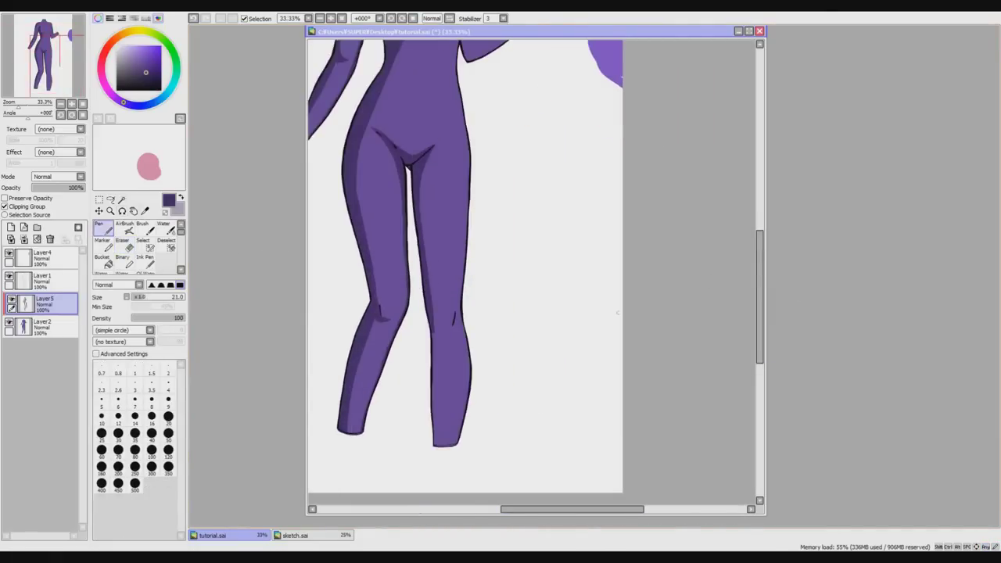
scroll(428, 342, up, 1)
drag(439, 312, 439, 493)
key(ctrl+z)
key(ctrl+z)
drag(435, 325, 440, 493)
Shade beneath the straight leg's knee line and round off the shading's lower edge with the Eraser.
drag(469, 306, 448, 320)
drag(759, 297, 759, 282)
key(ctrl+z)
mouse_move(441, 376)
mouse_down()
mouse_move(453, 382)
mouse_move(439, 384)
mouse_up()
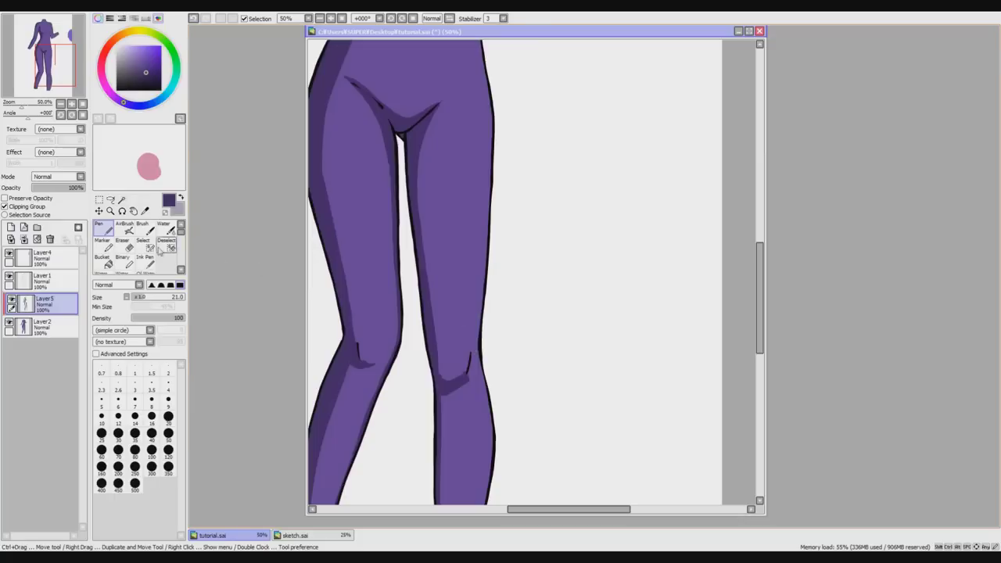
click(125, 245)
scroll(450, 348, up, 1)
mouse_move(450, 387)
mouse_down()
mouse_move(474, 384)
mouse_move(449, 420)
mouse_up()
Extend the Pen shading along the straight leg's hip crease and taper it with the Eraser.
click(103, 228)
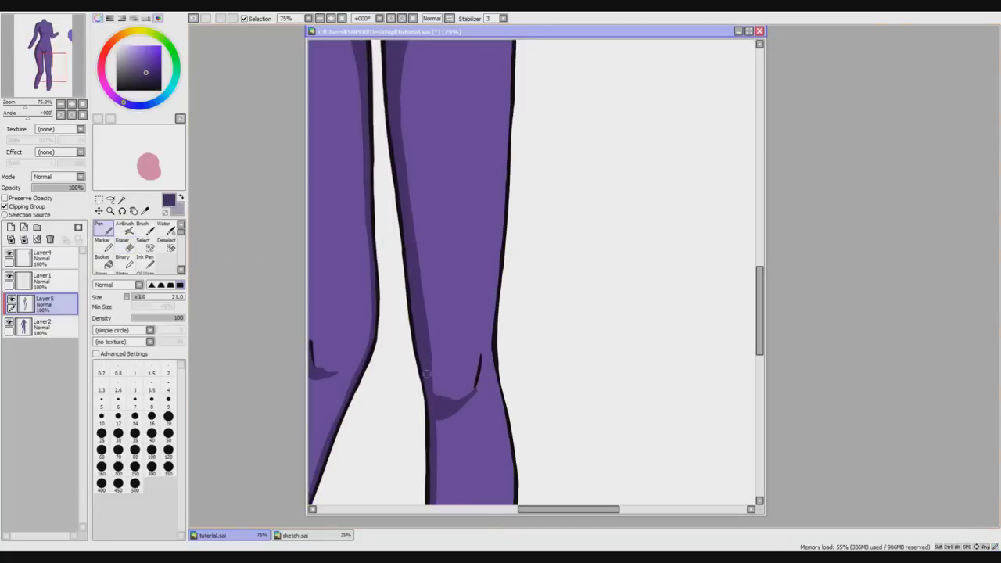
scroll(761, 306, down, 2)
drag(761, 305, 762, 251)
scroll(761, 284, up, 2)
drag(451, 352, 515, 299)
click(129, 247)
drag(483, 336, 513, 304)
scroll(796, 269, down, 1)
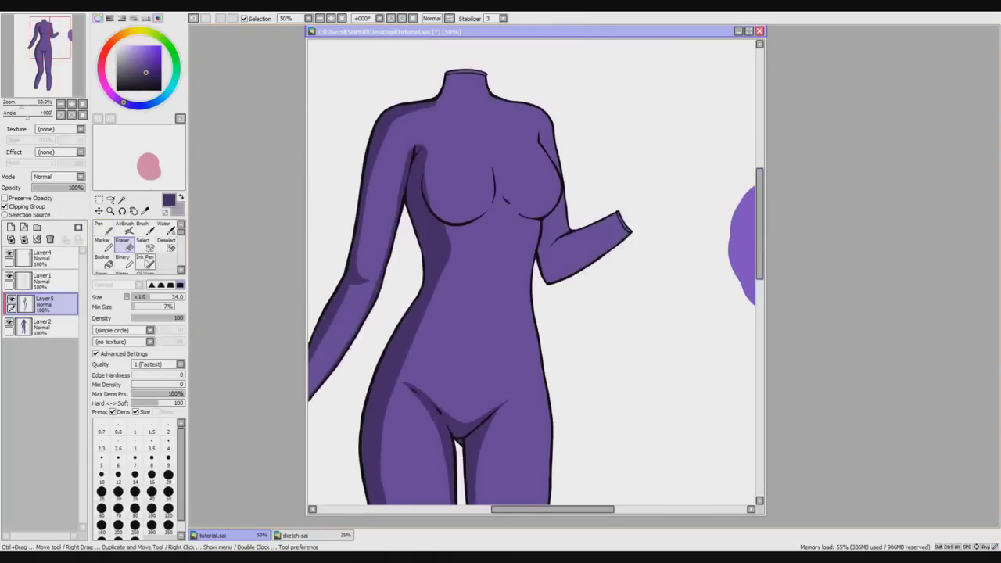
Shade under and inside the breast contour beside the lowered arm up to the armpit, and smooth the edges with the Eraser.
click(111, 231)
scroll(485, 210, up, 1)
drag(430, 239, 477, 214)
mouse_move(406, 133)
mouse_down()
mouse_move(444, 220)
mouse_move(460, 227)
mouse_move(415, 212)
mouse_move(459, 224)
mouse_move(501, 193)
mouse_up()
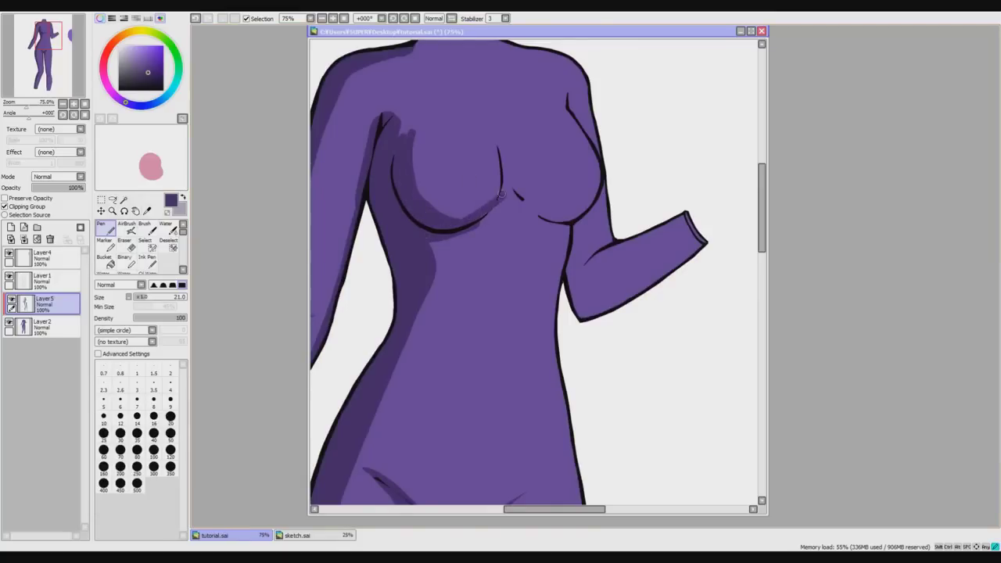
mouse_move(396, 140)
mouse_down()
mouse_move(412, 122)
mouse_move(412, 170)
mouse_up()
drag(762, 229, 762, 206)
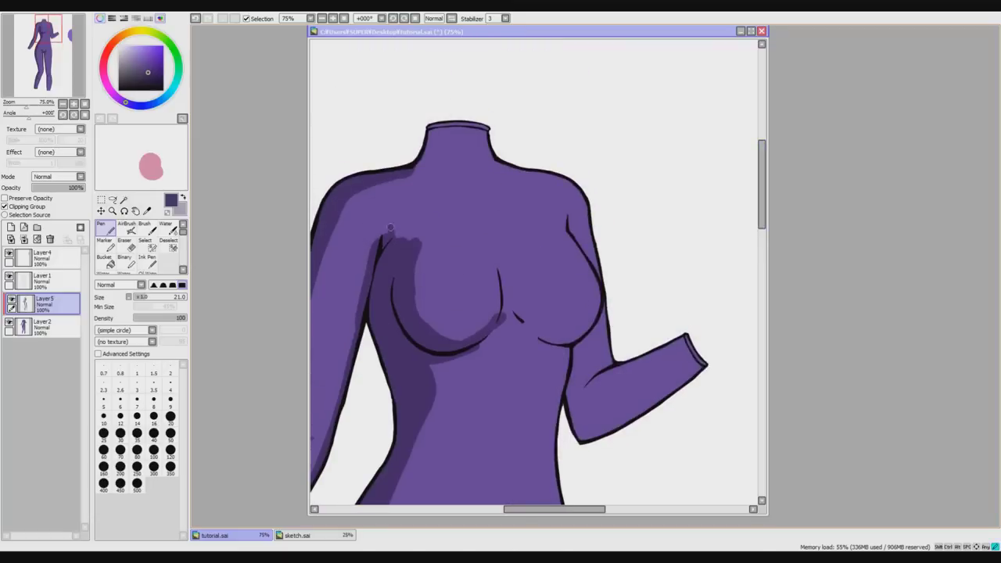
drag(384, 248, 407, 240)
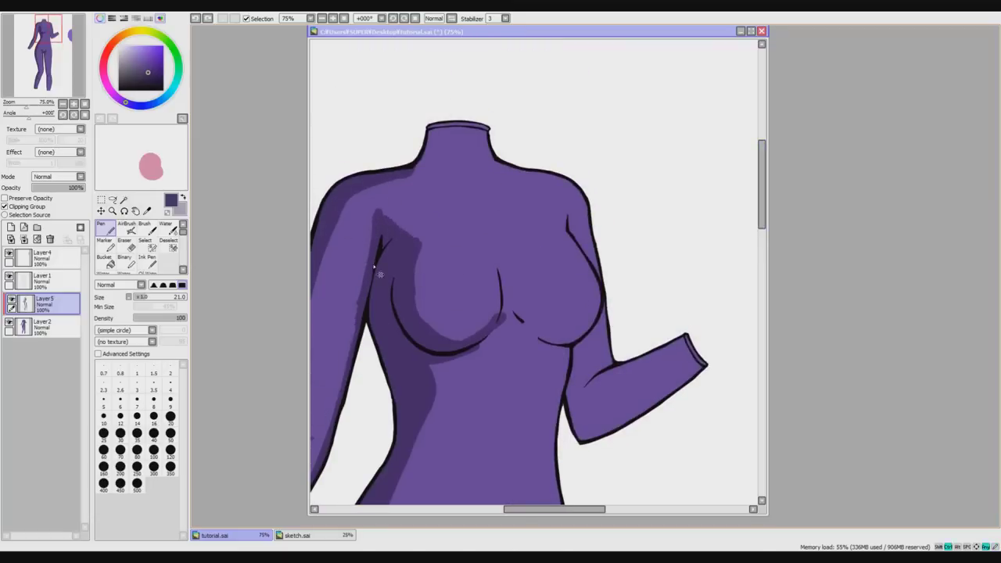
key(e)
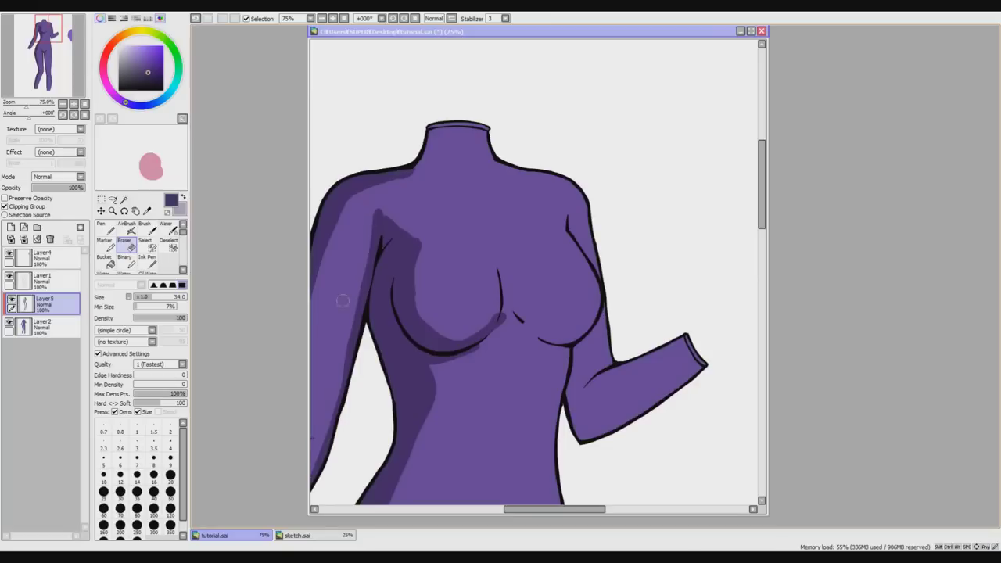
mouse_move(391, 219)
mouse_down()
mouse_move(416, 247)
mouse_move(418, 313)
mouse_move(437, 334)
mouse_move(506, 302)
mouse_up()
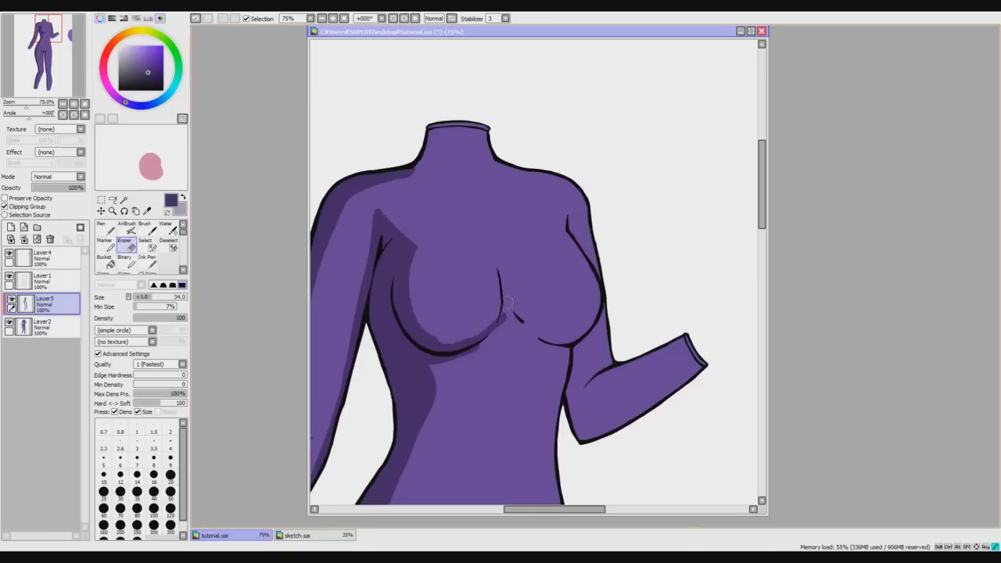
Shade between the breasts and along the lower contour and underside of the breast beside the raised arm.
key(n)
mouse_move(499, 269)
mouse_down()
mouse_move(540, 334)
mouse_move(504, 320)
mouse_move(555, 340)
mouse_move(489, 344)
mouse_move(503, 328)
mouse_up()
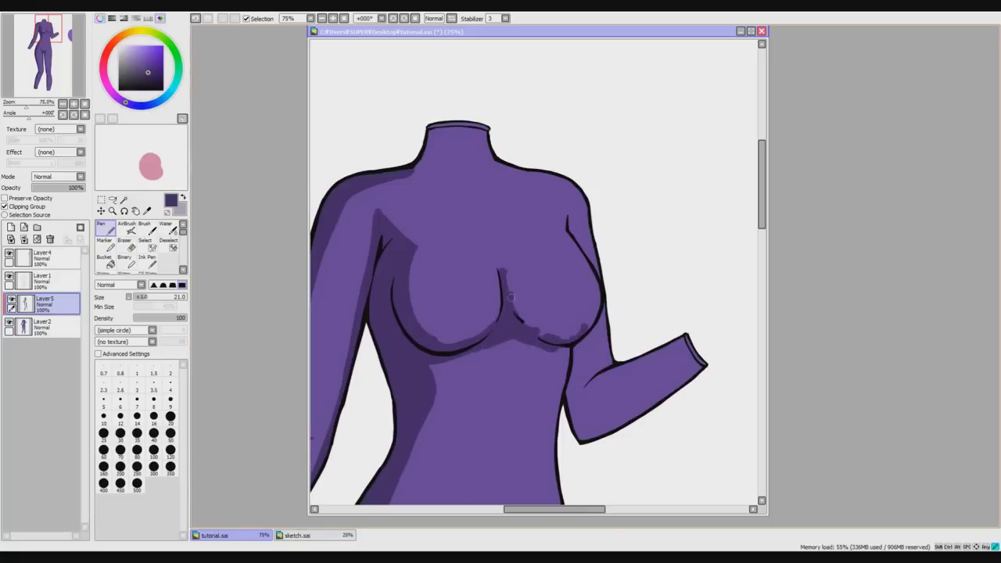
drag(509, 293, 575, 336)
drag(506, 273, 511, 293)
mouse_move(571, 331)
mouse_down()
mouse_move(536, 320)
mouse_move(511, 287)
mouse_up()
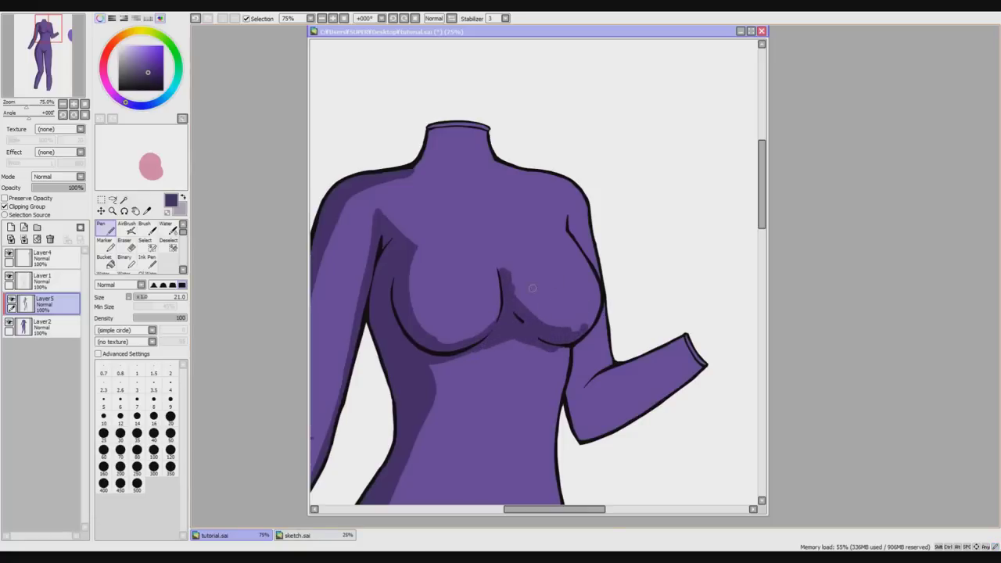
mouse_move(431, 363)
mouse_down()
mouse_move(504, 342)
mouse_move(588, 352)
mouse_move(561, 404)
mouse_move(555, 465)
mouse_up()
drag(558, 366, 556, 355)
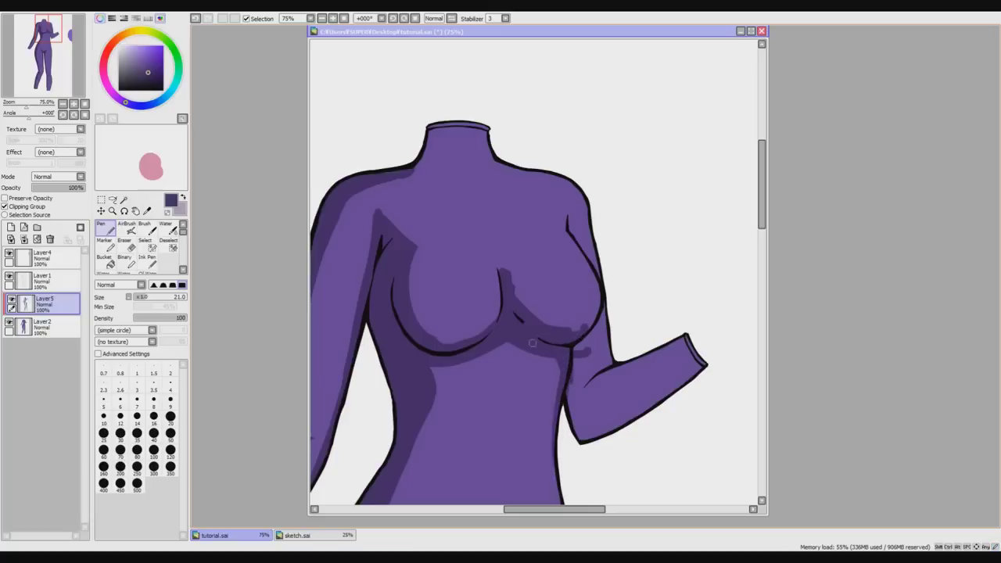
key(ctrl+z)
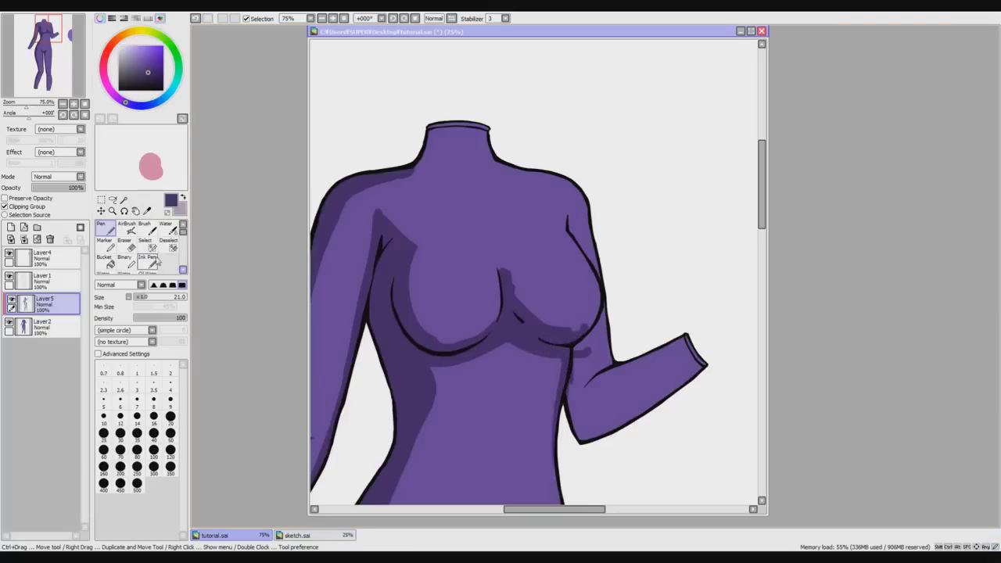
Extend the cleavage shading upward and smooth the shading edges around the breast beside the raised arm with the Eraser.
drag(513, 254, 522, 284)
key(e)
mouse_move(527, 257)
mouse_down()
mouse_move(521, 278)
mouse_move(558, 321)
mouse_move(585, 323)
mouse_move(570, 386)
mouse_move(583, 438)
mouse_up()
Shade the raised arm's elbow, the underside of its forearm and the inner elbow crease with the Pen.
click(108, 229)
mouse_move(570, 388)
mouse_down()
mouse_move(578, 436)
mouse_move(652, 405)
mouse_up()
drag(615, 364, 582, 389)
mouse_move(596, 369)
mouse_down()
mouse_move(610, 364)
mouse_move(579, 380)
mouse_move(587, 364)
mouse_up()
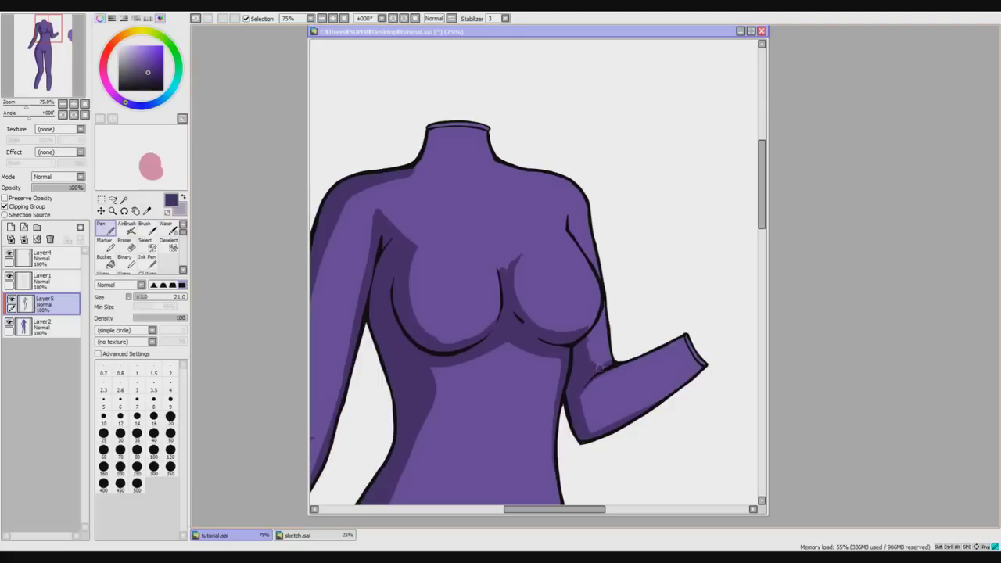
Shade along the armpit line of the raised arm and trim that shading with the Eraser.
scroll(599, 367, down, 1)
drag(763, 230, 763, 217)
scroll(577, 298, up, 1)
drag(582, 284, 603, 350)
key(e)
drag(577, 312, 593, 321)
drag(584, 286, 600, 343)
Shade the side of the neck down to the lowered arm's shoulder and narrow the shading with the Eraser.
key(n)
mouse_move(452, 234)
mouse_down()
mouse_move(457, 208)
mouse_move(465, 235)
mouse_move(402, 270)
mouse_up()
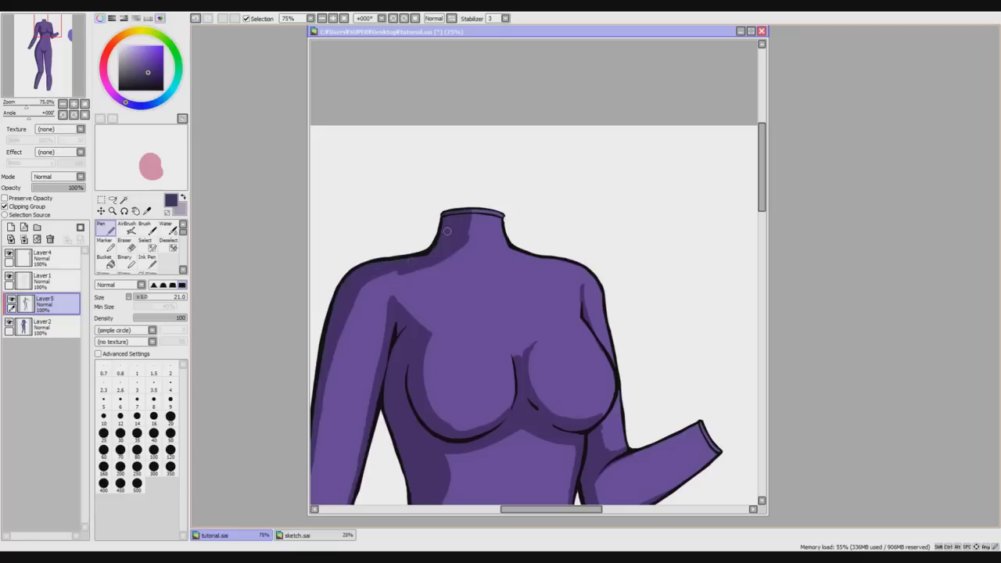
click(125, 244)
drag(471, 240, 435, 264)
drag(476, 207, 472, 241)
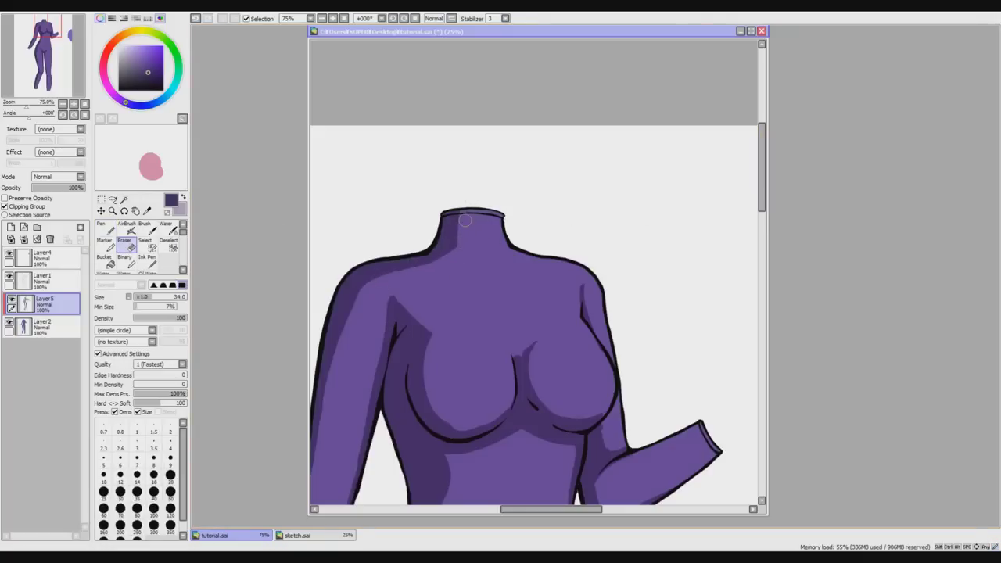
Add thin tapered collarbone shading on both sides below the neck.
scroll(720, 204, down, 2)
click(106, 230)
scroll(584, 239, up, 1)
drag(498, 244, 602, 244)
key(e)
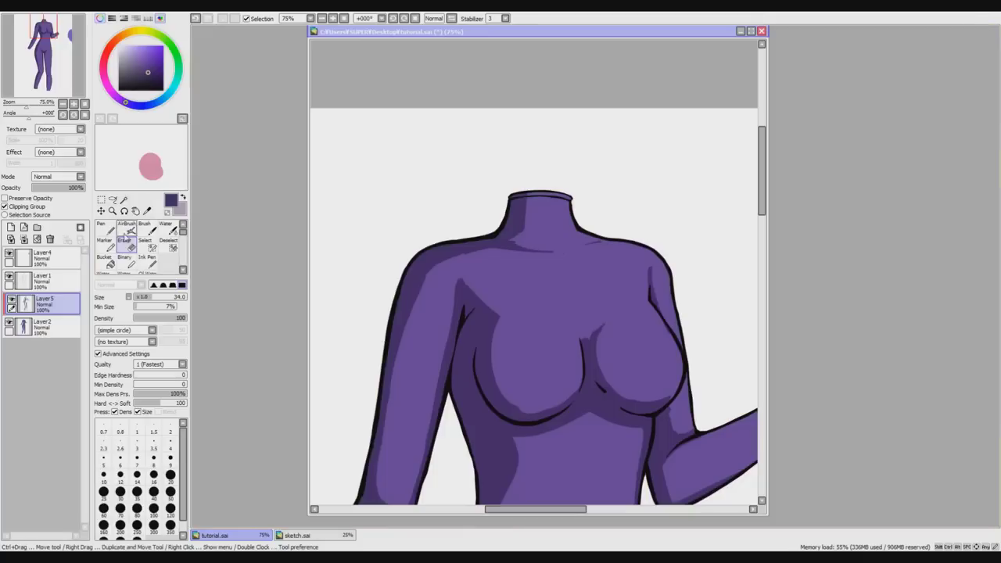
Extend the shading up the inner contour of the breast beside the raised arm with the Pen.
key(n)
mouse_move(606, 306)
mouse_down()
mouse_move(584, 338)
mouse_move(597, 336)
mouse_move(602, 374)
mouse_up()
drag(607, 323, 625, 364)
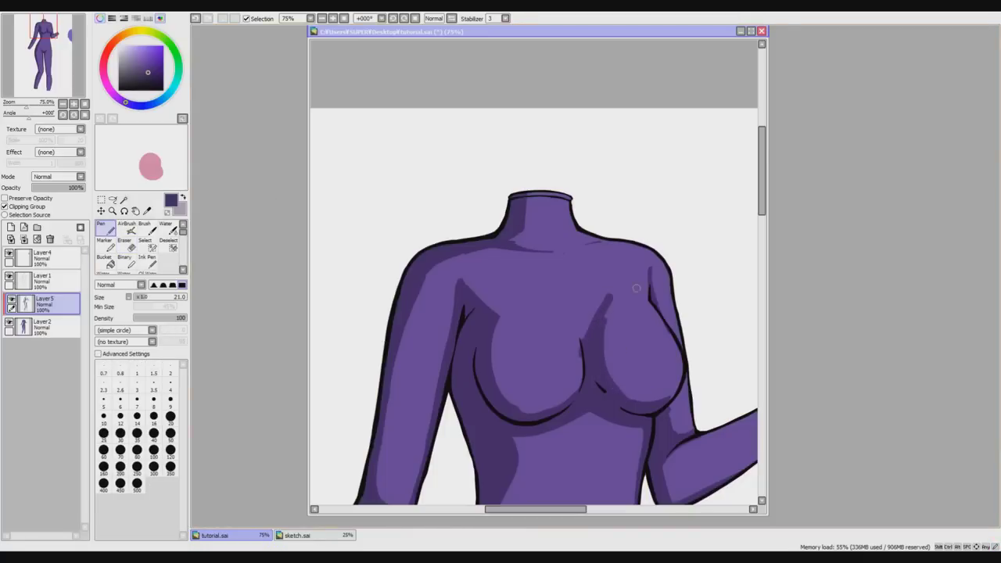
key(e)
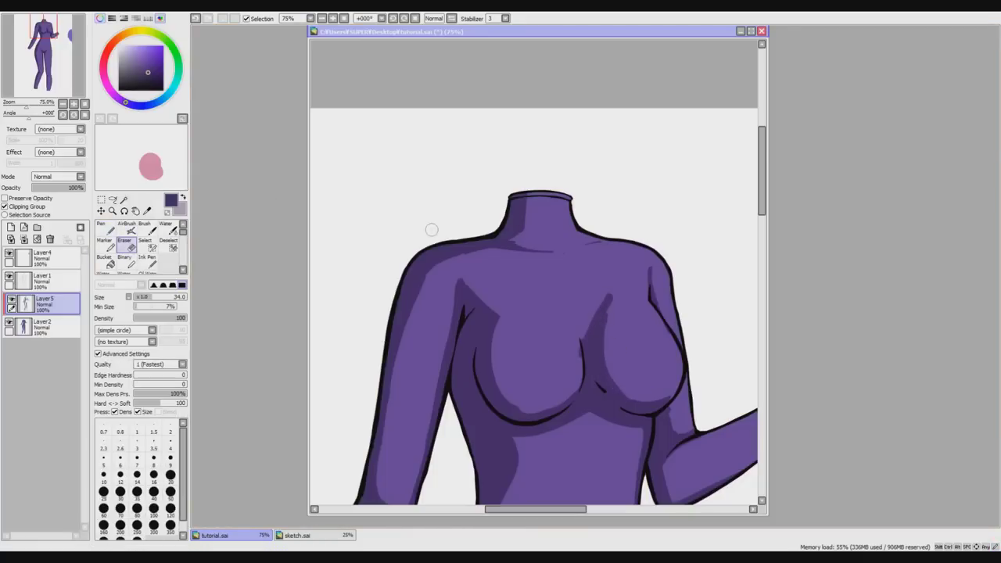
Smooth the shading under the breast beside the lowered arm and trim the tip of the cleavage shading with the Eraser.
key(n)
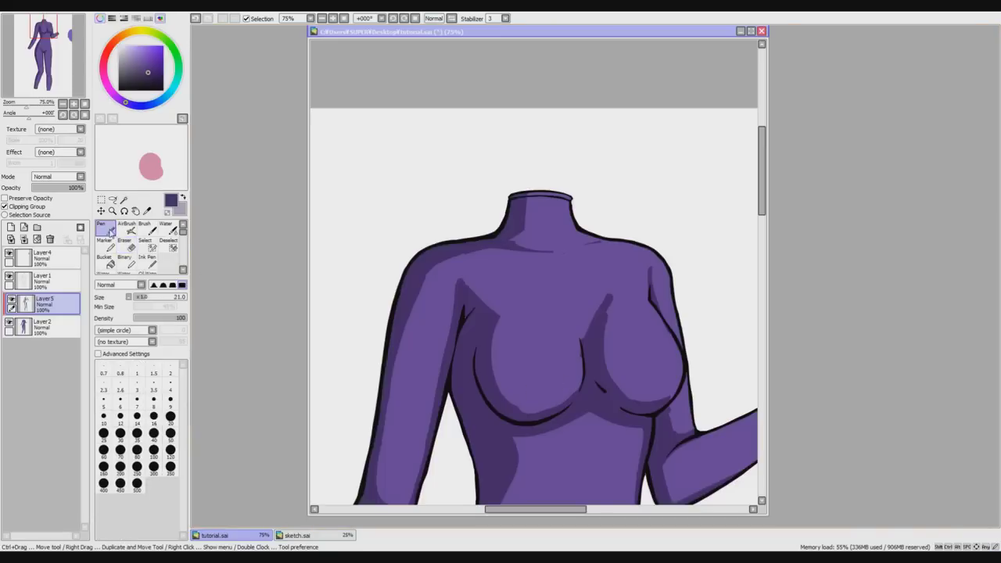
drag(494, 396, 550, 403)
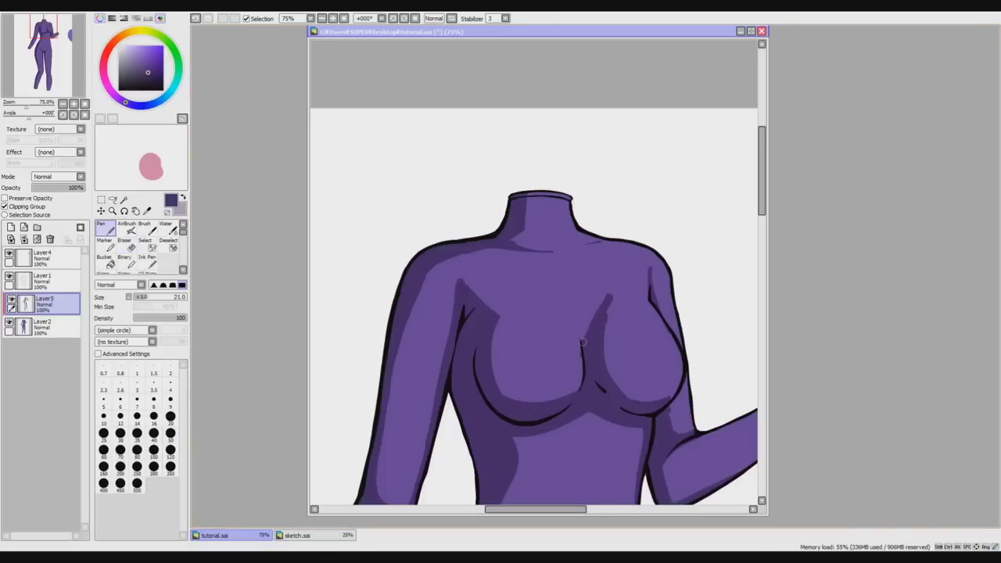
key(e)
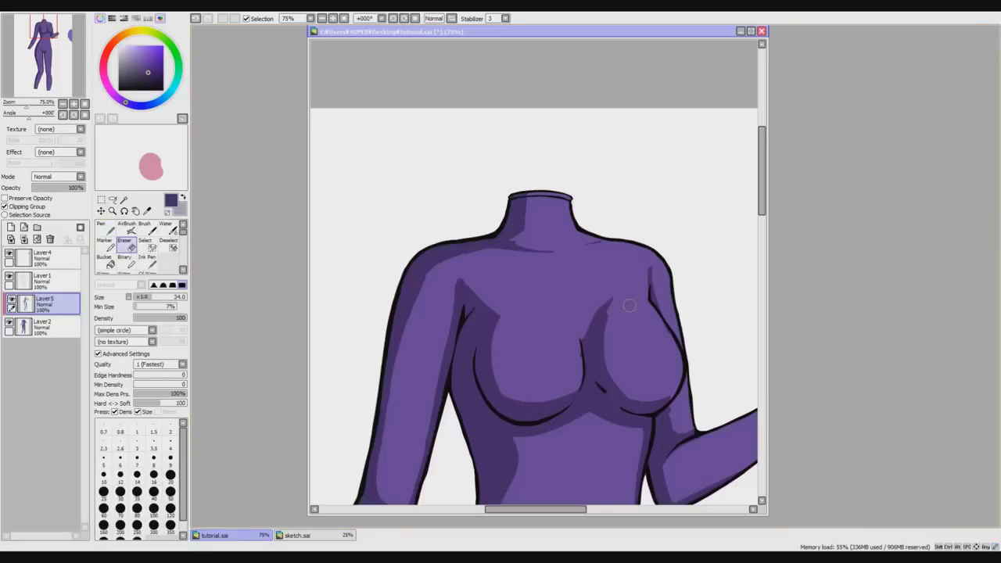
Add tapered shading up the inner contour of the breast beside the lowered arm, refining the cleavage edges with the Eraser.
key(n)
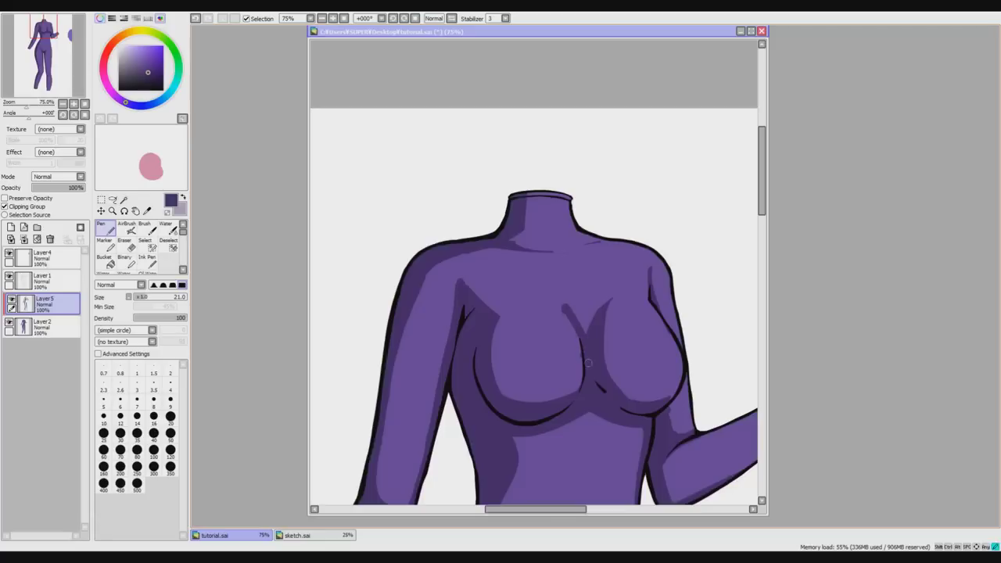
key(e)
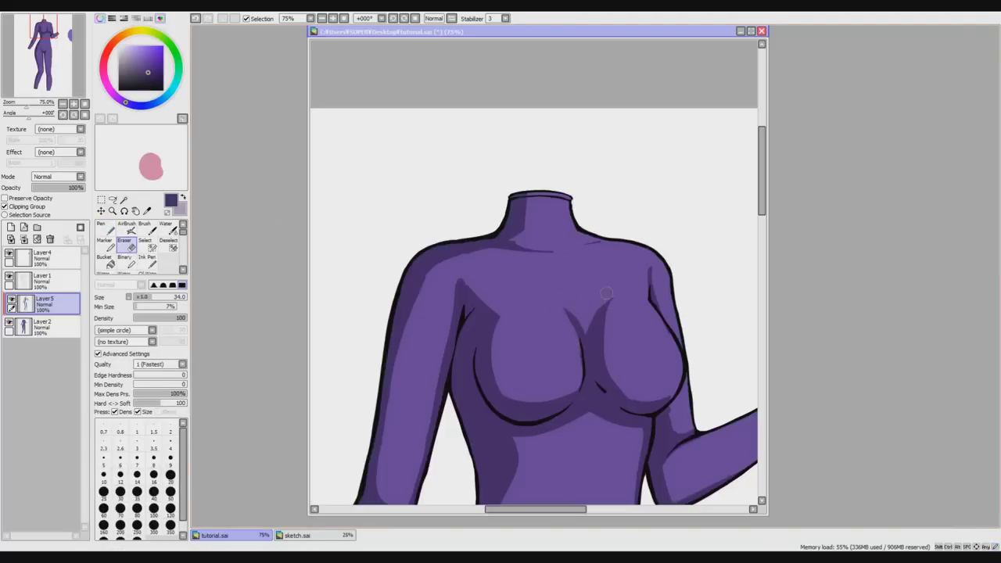
drag(614, 314, 613, 364)
Thicken the shading along the underside of the breast beside the raised arm and clean its edge with the Eraser.
key(n)
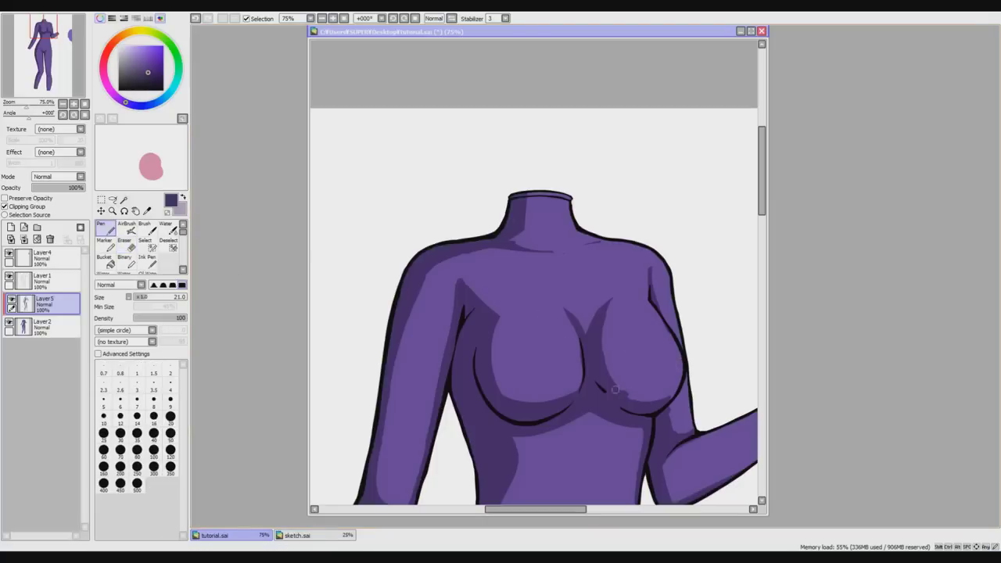
drag(663, 384, 677, 387)
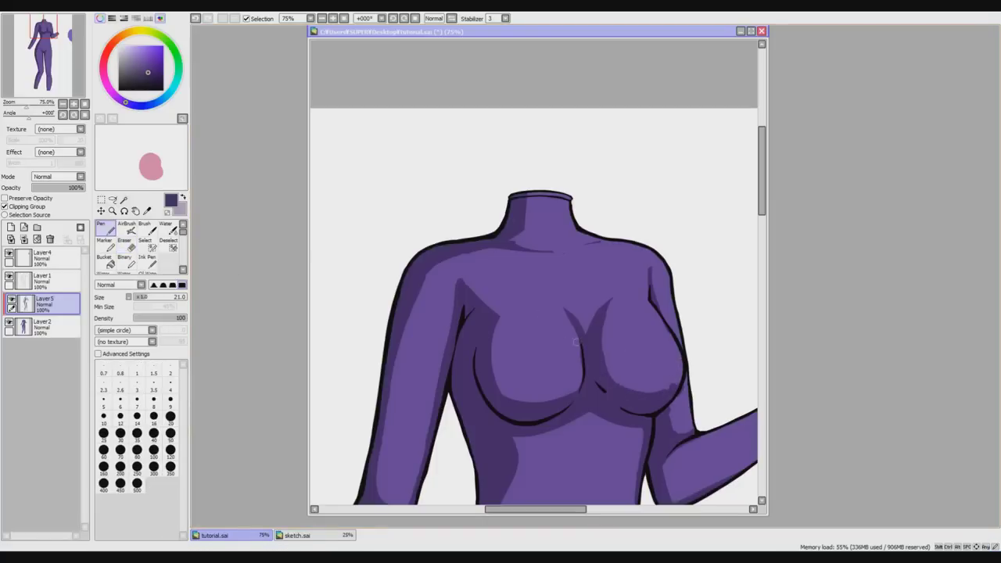
key(e)
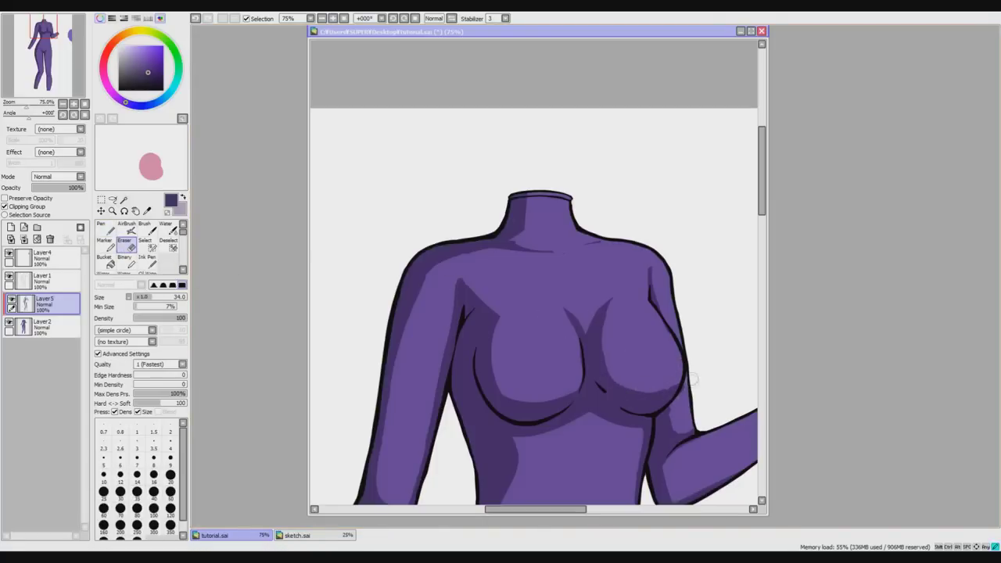
Extend the shading on the raised arm beside the torso near the elbow and tidy it with the Eraser.
key(Page_Down)
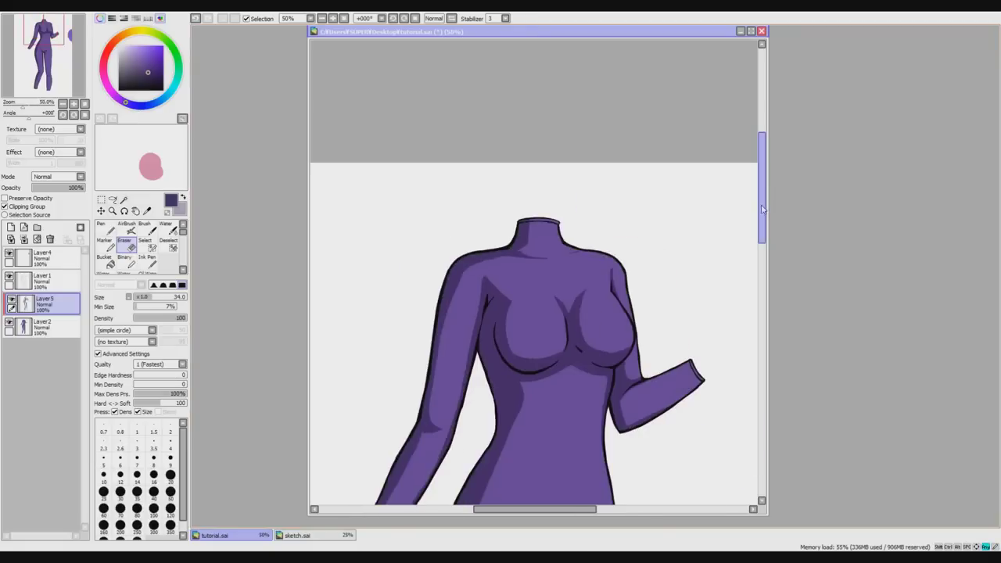
drag(763, 206, 764, 242)
scroll(642, 262, up, 2)
key(n)
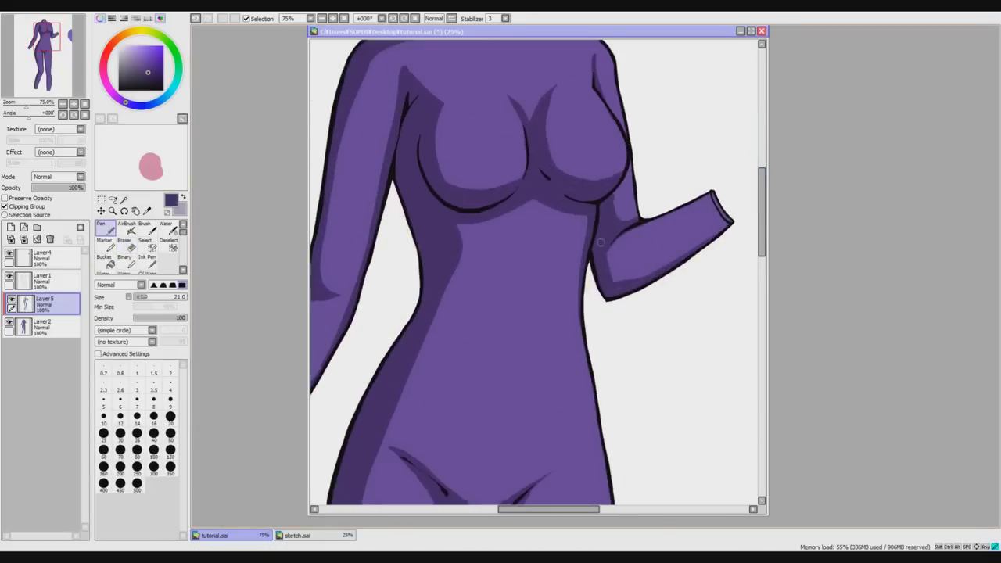
key(e)
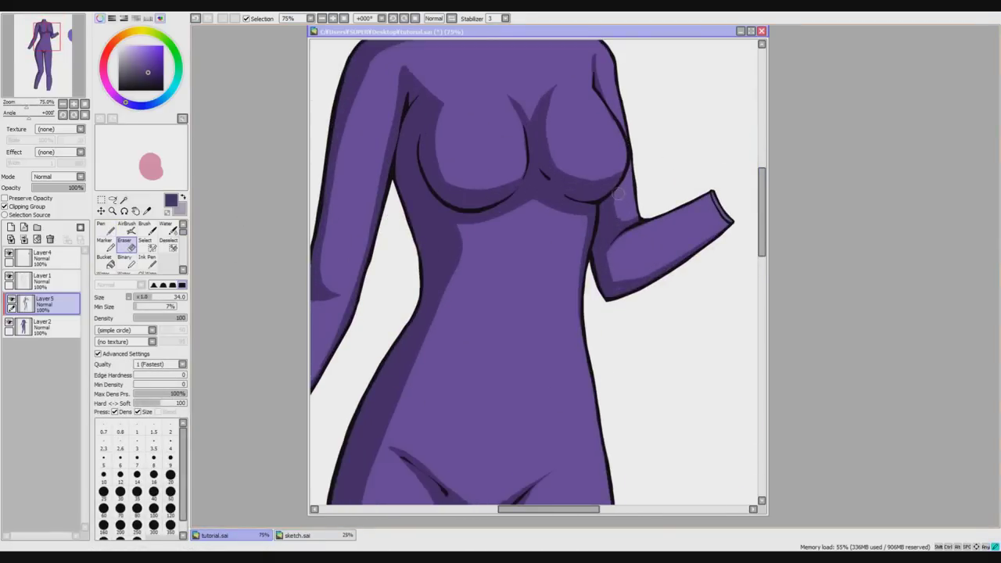
Try to erase shading at the outer lower edge of the breast beside the raised arm.
scroll(634, 195, down, 2)
scroll(603, 200, up, 2)
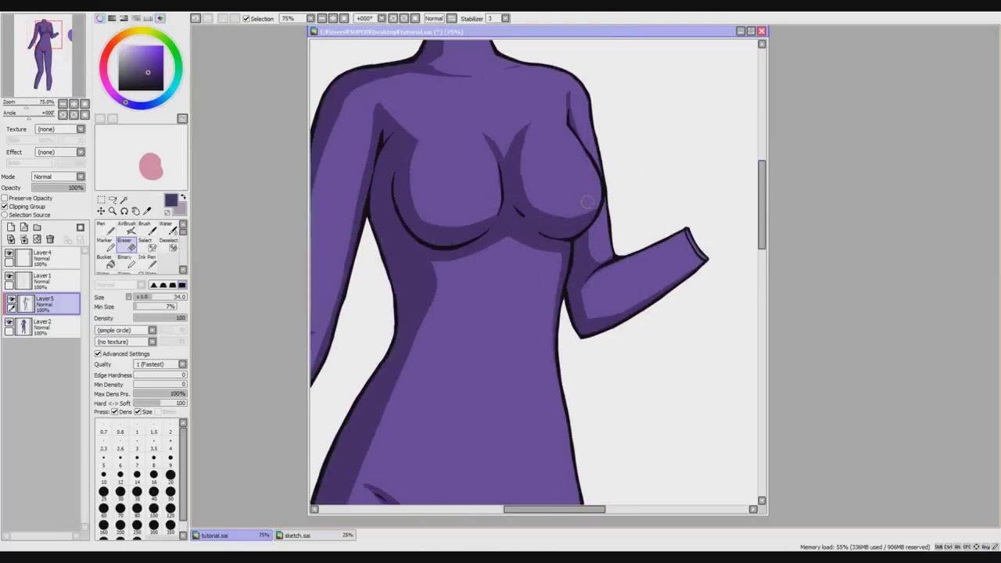
mouse_move(601, 201)
mouse_down()
mouse_move(562, 218)
mouse_move(577, 221)
mouse_up()
key(ctrl+z)
scroll(605, 184, down, 3)
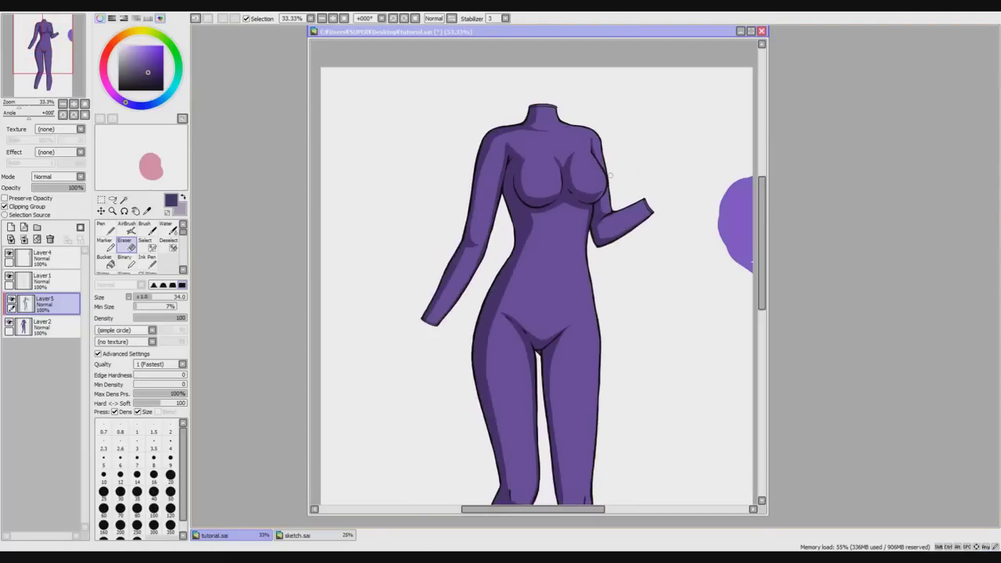
Add a new clipped layer above the shading and paint a darker shade along the lowered arm's shoulder and outer upper arm with a size 15 Pen.
scroll(537, 123, up, 2)
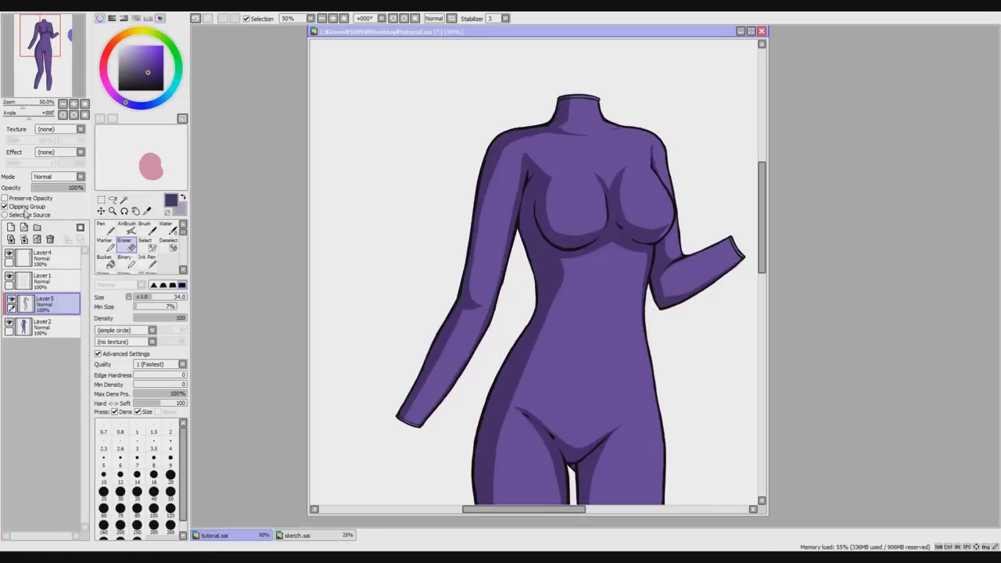
click(11, 227)
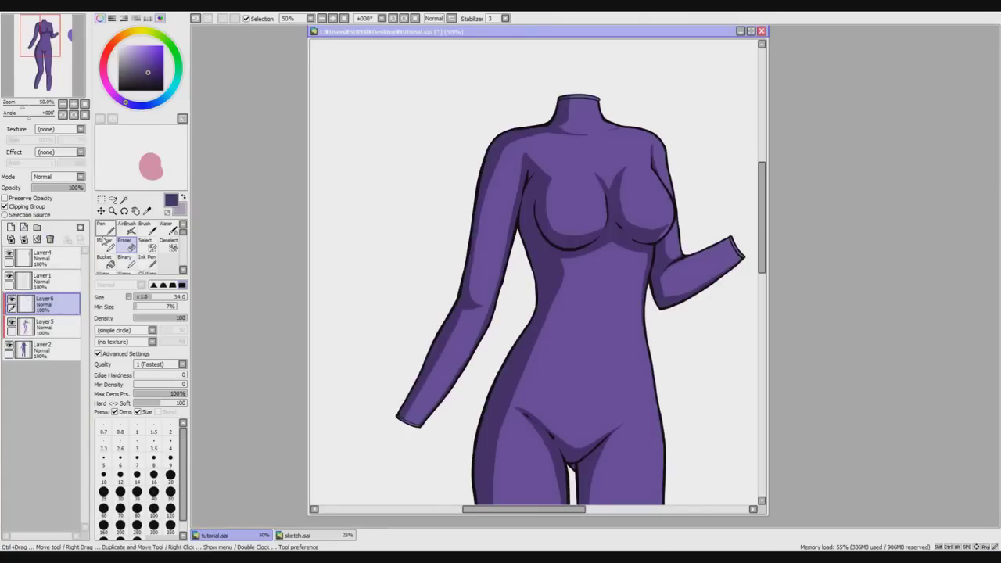
click(105, 229)
scroll(510, 139, up, 1)
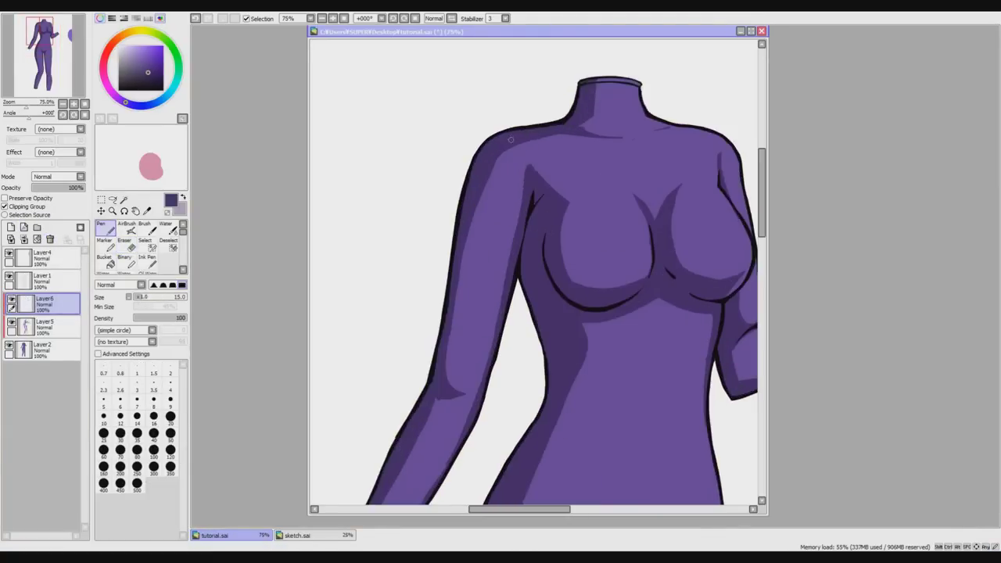
scroll(467, 153, up, 1)
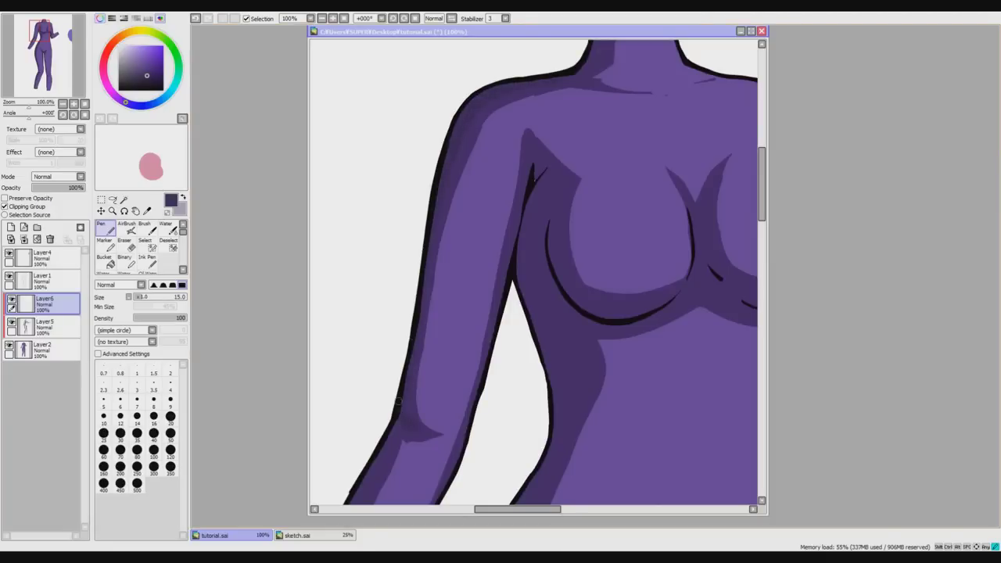
Paint the darker shade over the lowered arm's elbow and outer forearm, trimming the excess at the elbow crease with the Eraser.
scroll(762, 202, down, 1)
drag(762, 202, 762, 236)
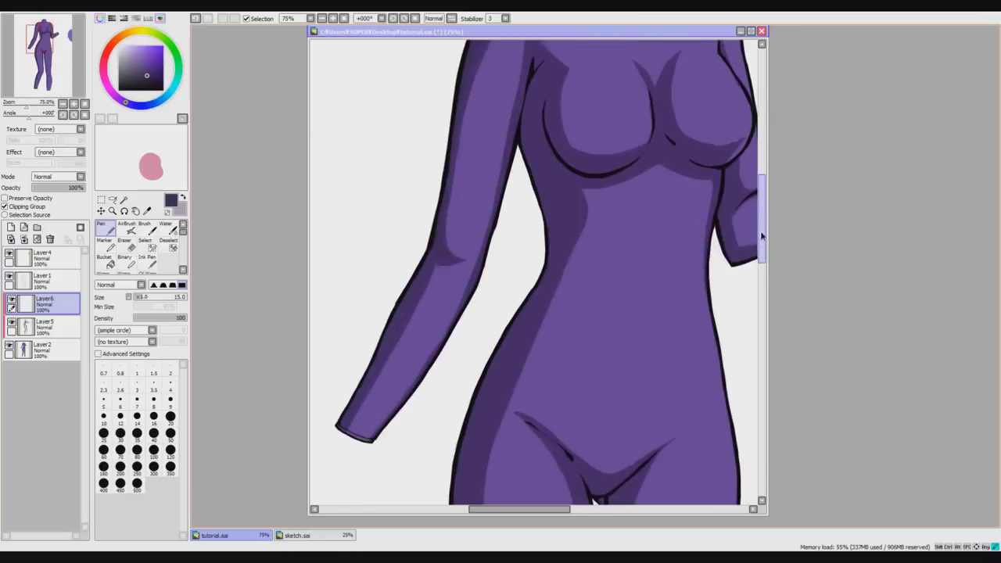
scroll(456, 331, up, 1)
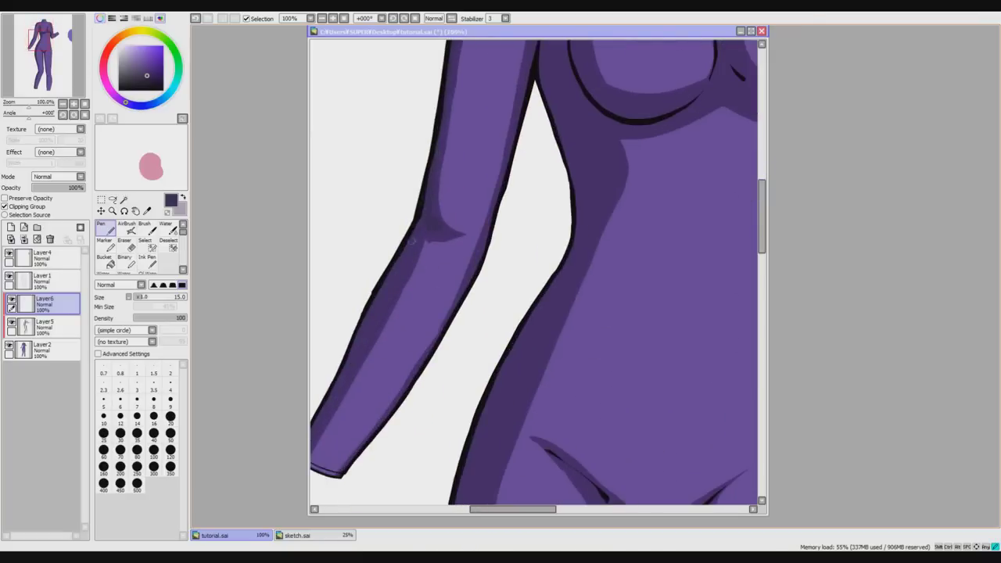
scroll(428, 226, down, 1)
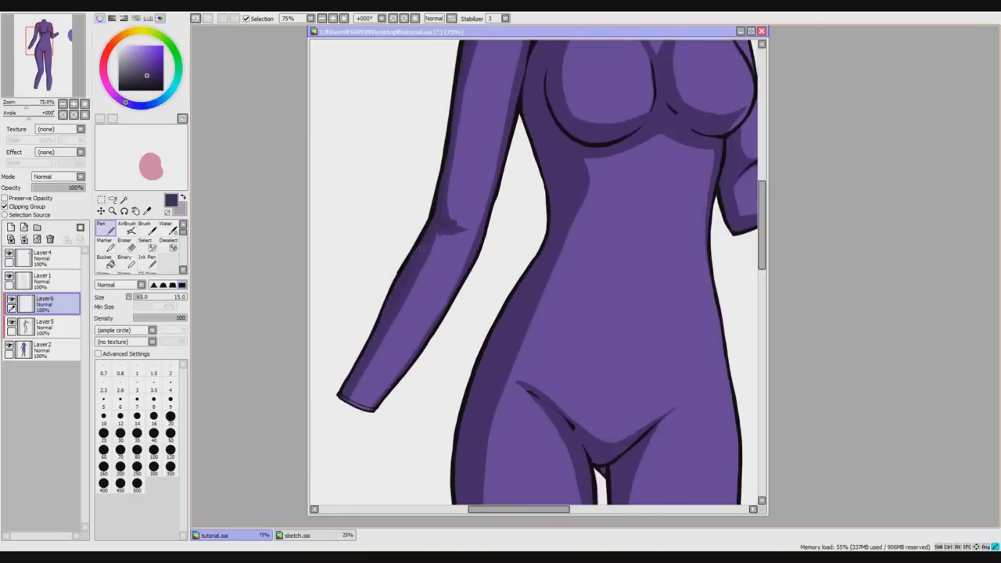
scroll(420, 249, up, 3)
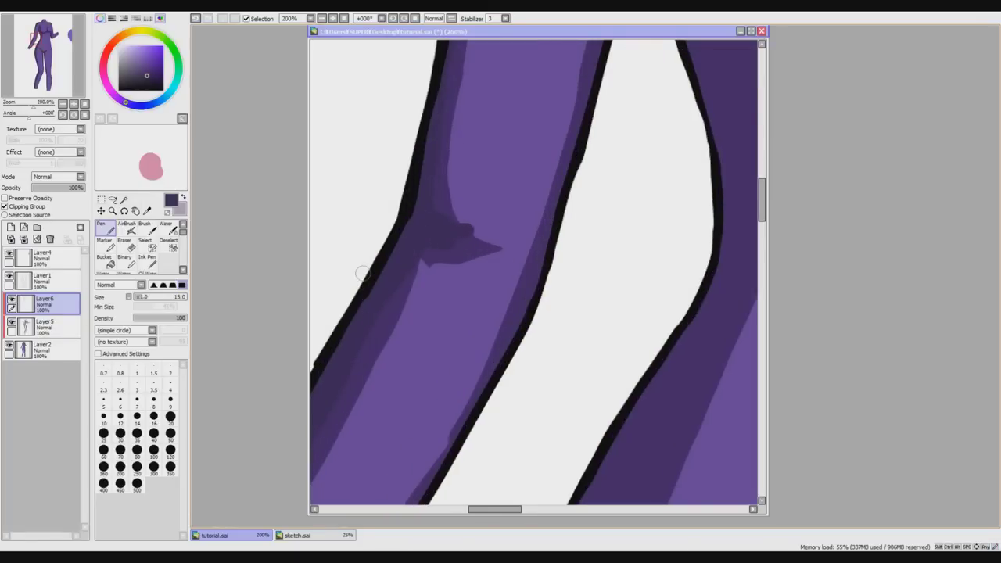
key(e)
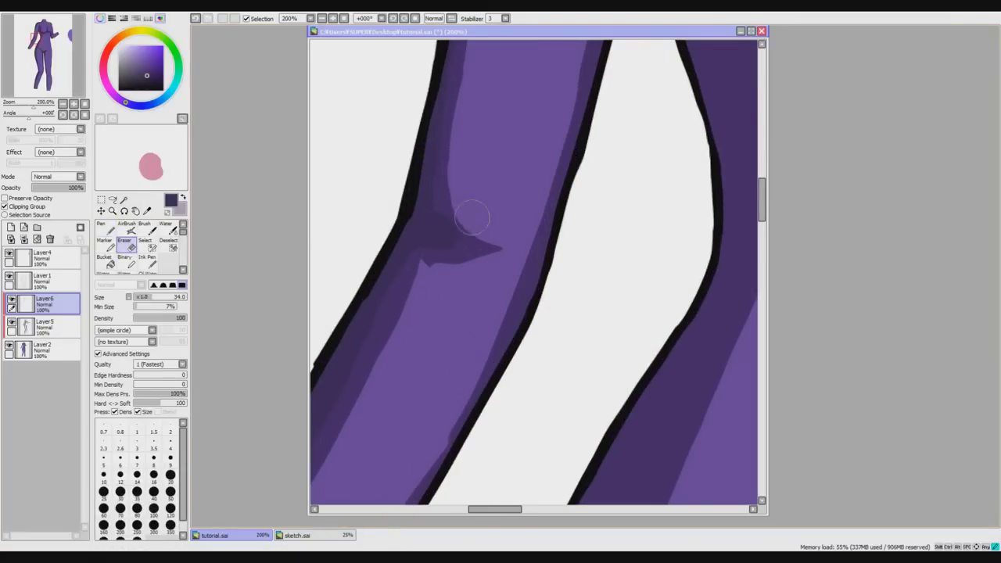
scroll(474, 227, down, 2)
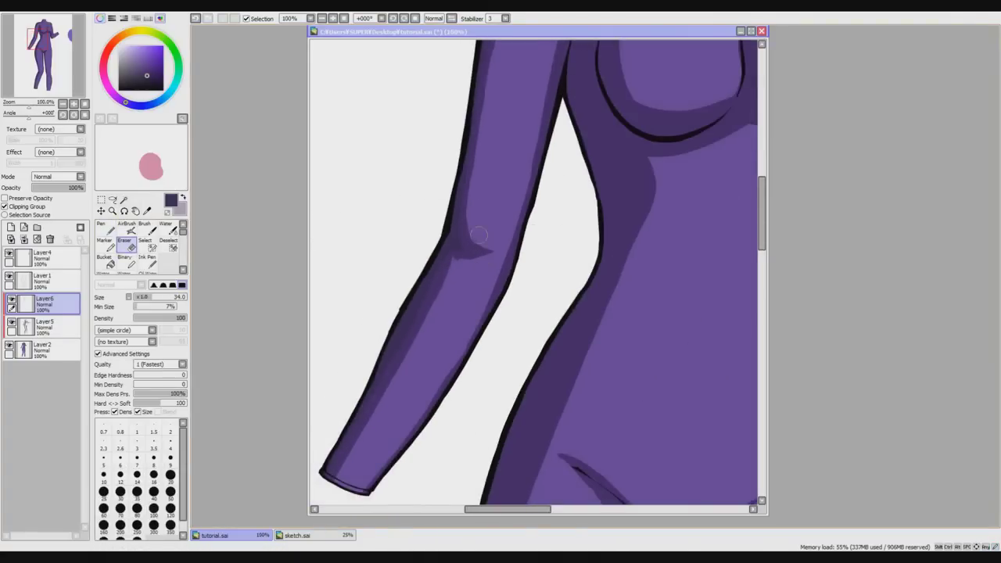
Paint the darker shade with the Pen along the lowered arm's inner edge, its armpit and the outer underside of the adjacent breast.
click(106, 229)
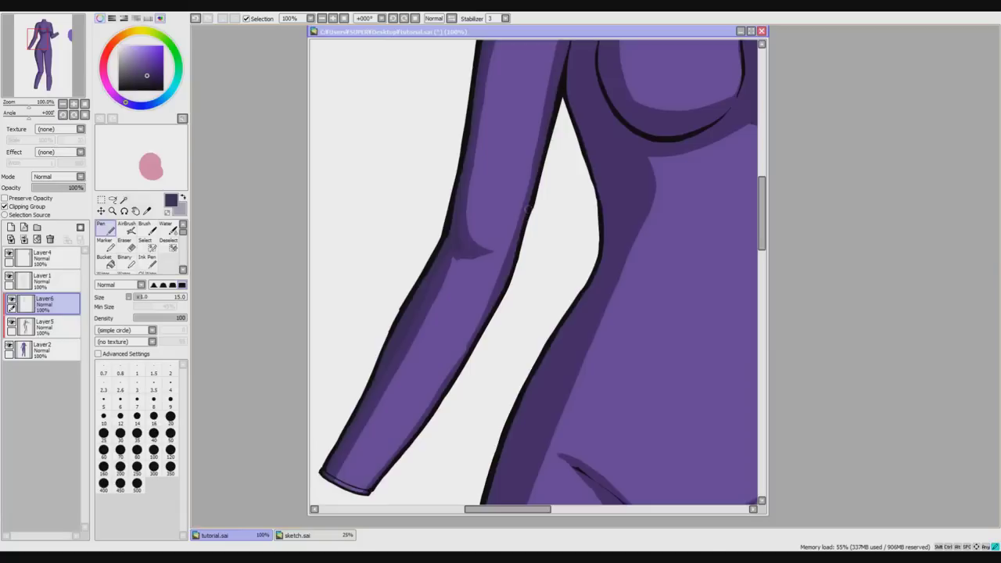
drag(760, 229, 760, 202)
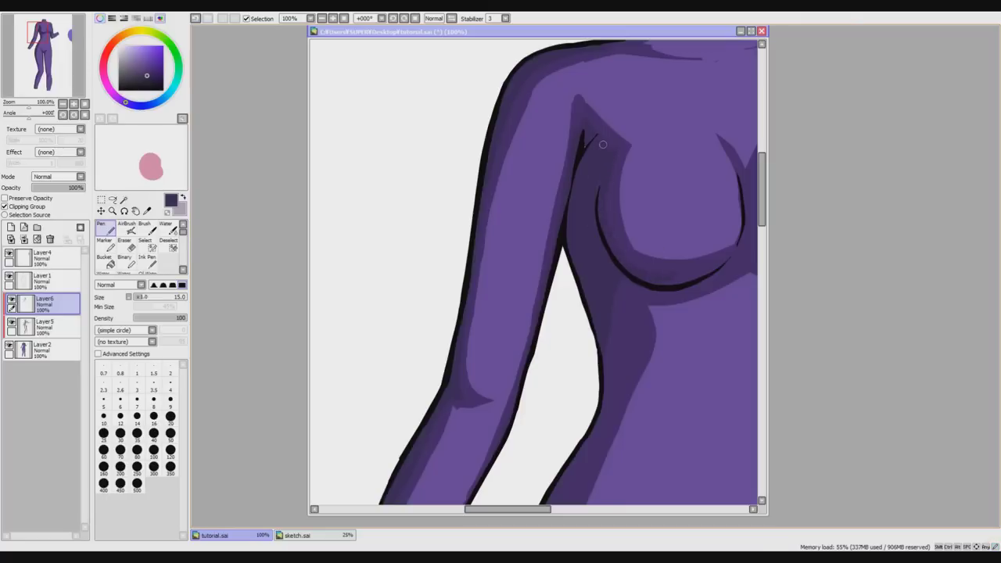
drag(762, 190, 762, 169)
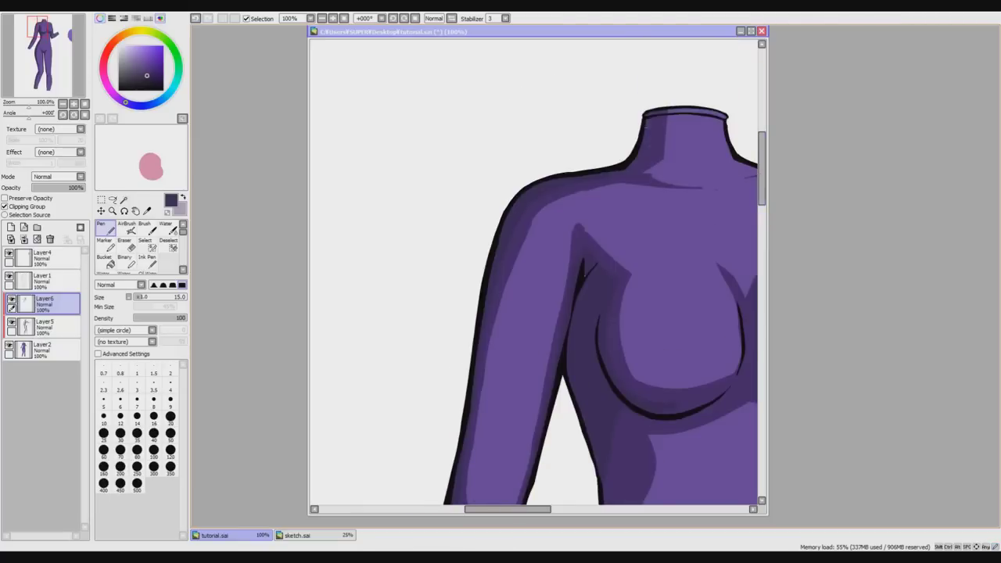
Paint the darker shade between and beneath the breasts and clean up the cleavage line with the Eraser.
scroll(628, 145, down, 2)
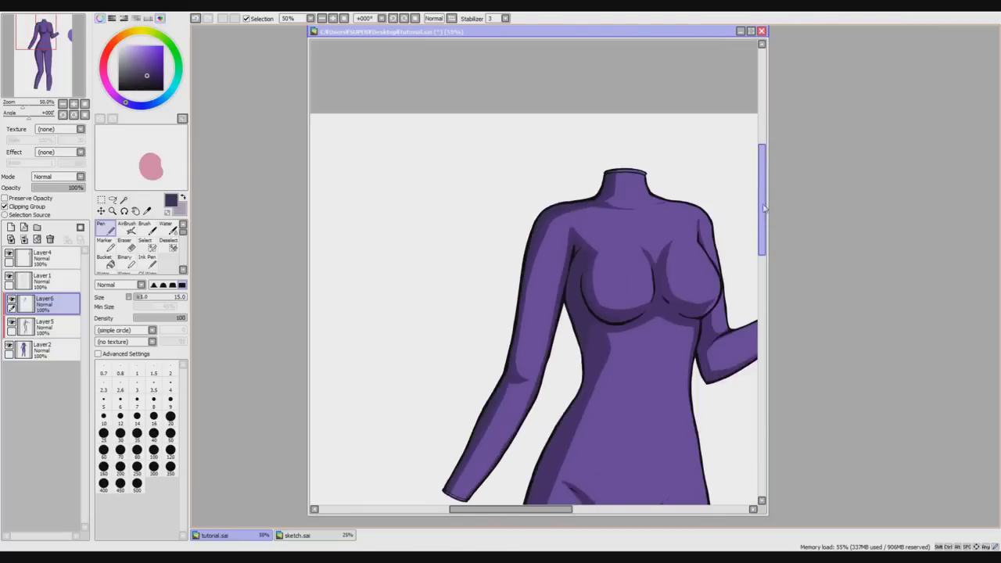
drag(763, 208, 763, 222)
drag(562, 512, 572, 510)
scroll(547, 234, up, 4)
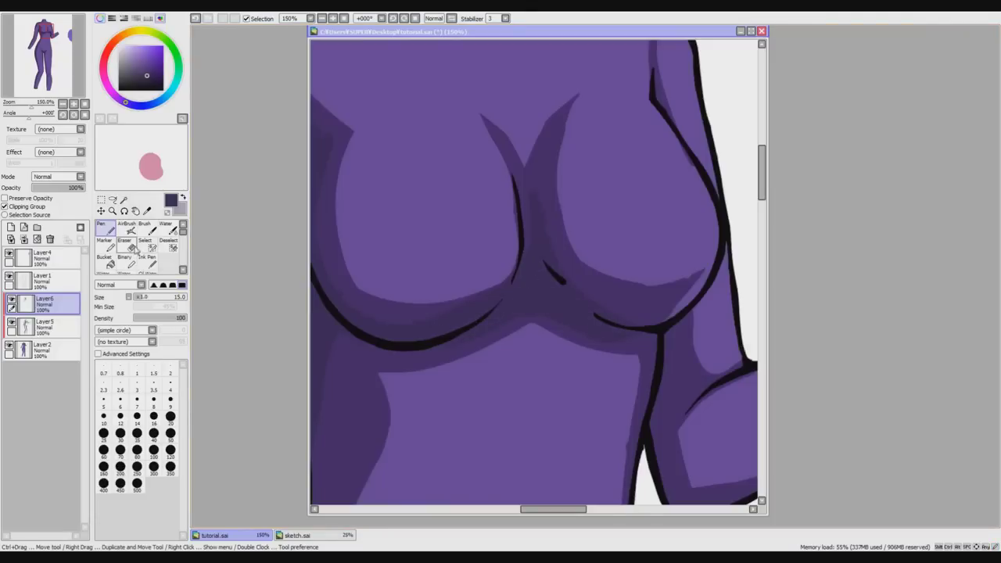
key(e)
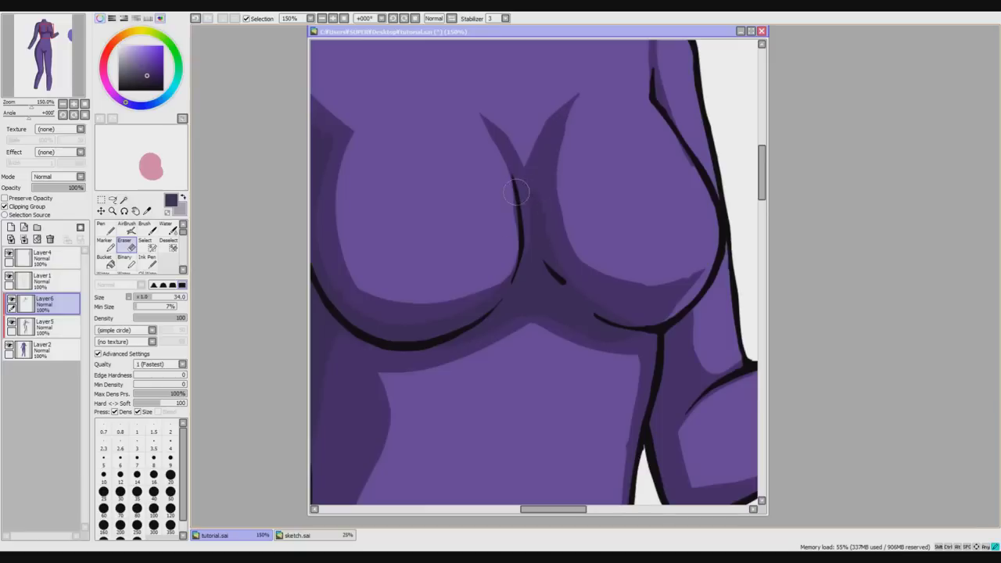
key(n)
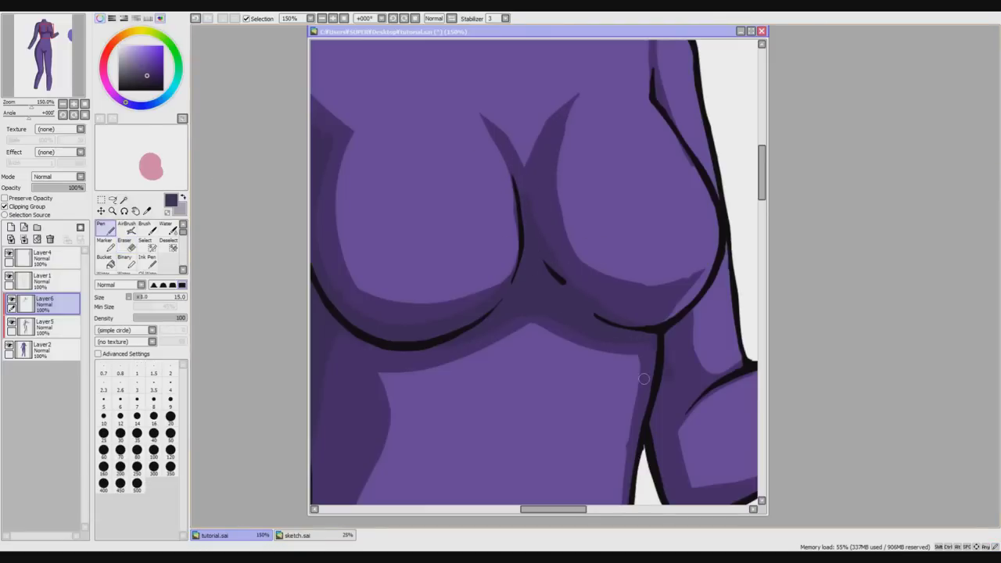
Paint the darker shade down the side of the torso beside the lowered arm to the waist.
scroll(785, 205, down, 1)
scroll(791, 214, down, 2)
drag(761, 214, 758, 237)
scroll(470, 205, up, 2)
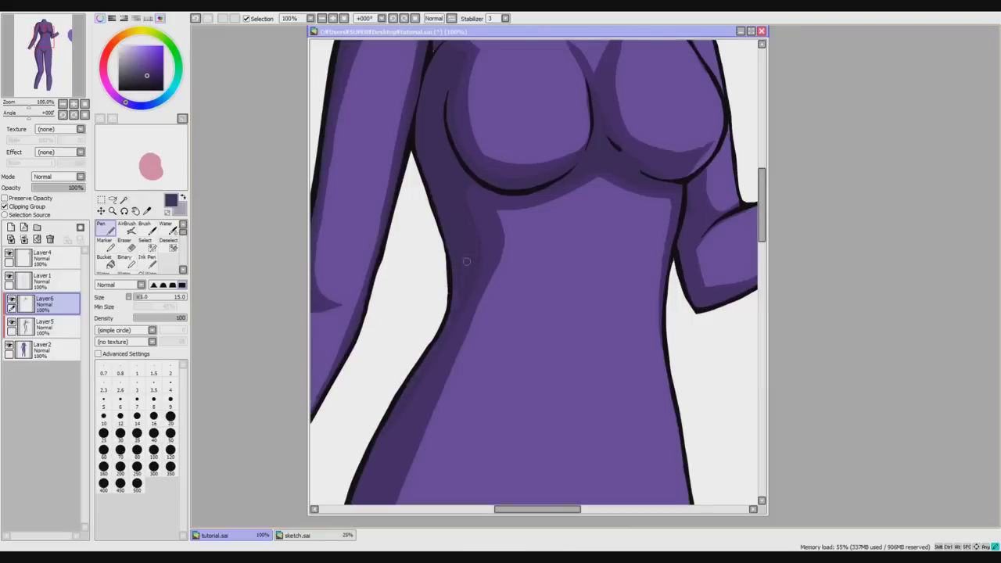
Continue the darker shade from the waist over the hip and down the outer thigh to the knee on the lowered arm's side.
key(Page_Down)
drag(761, 211, 761, 251)
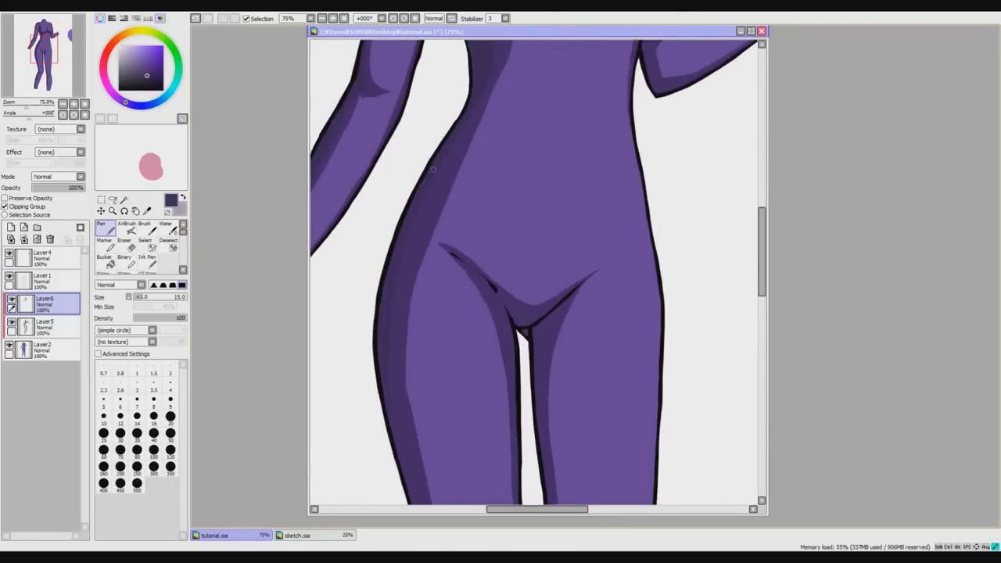
scroll(794, 271, down, 3)
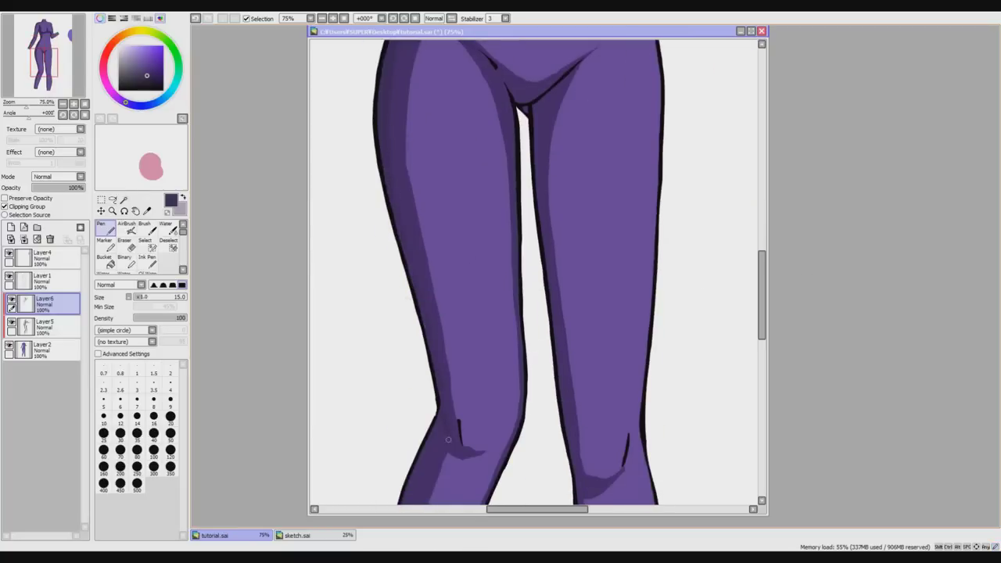
Paint the darker shade around the knee crease and down the outer calf of the leg on the lowered arm's side.
scroll(706, 336, down, 3)
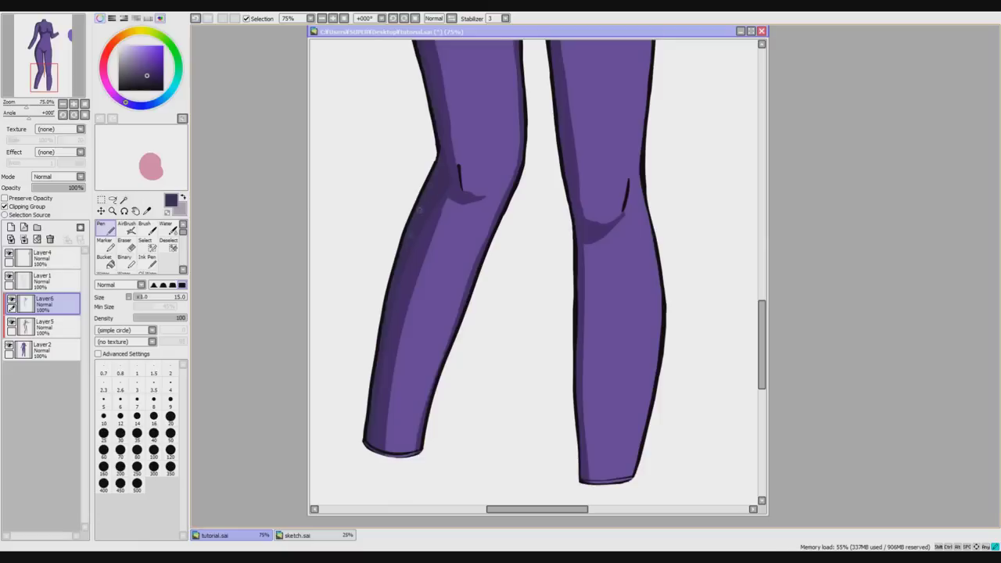
scroll(455, 178, up, 2)
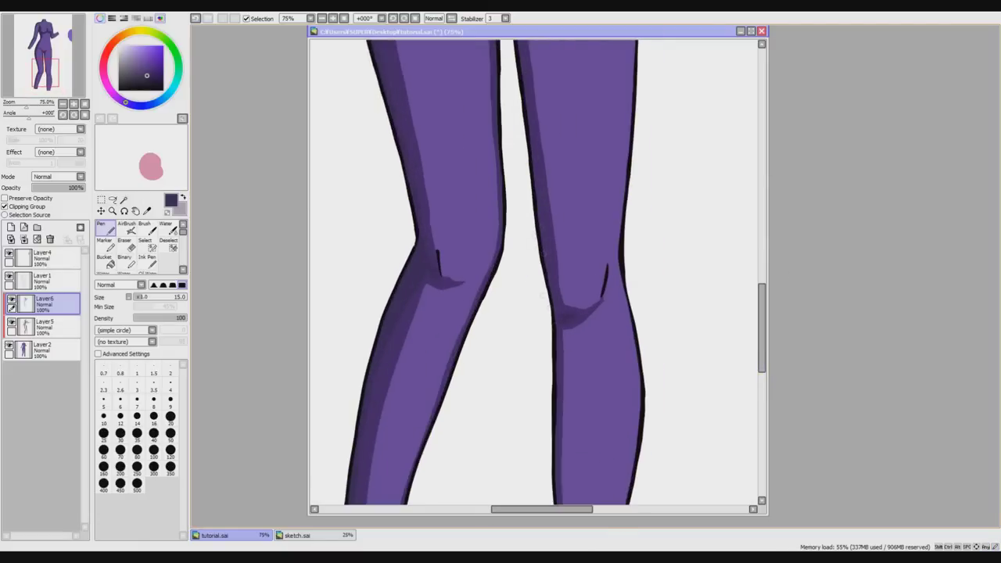
Clean up the inner edge of the darker shade along the outer hip and thigh with the Eraser.
scroll(541, 318, up, 4)
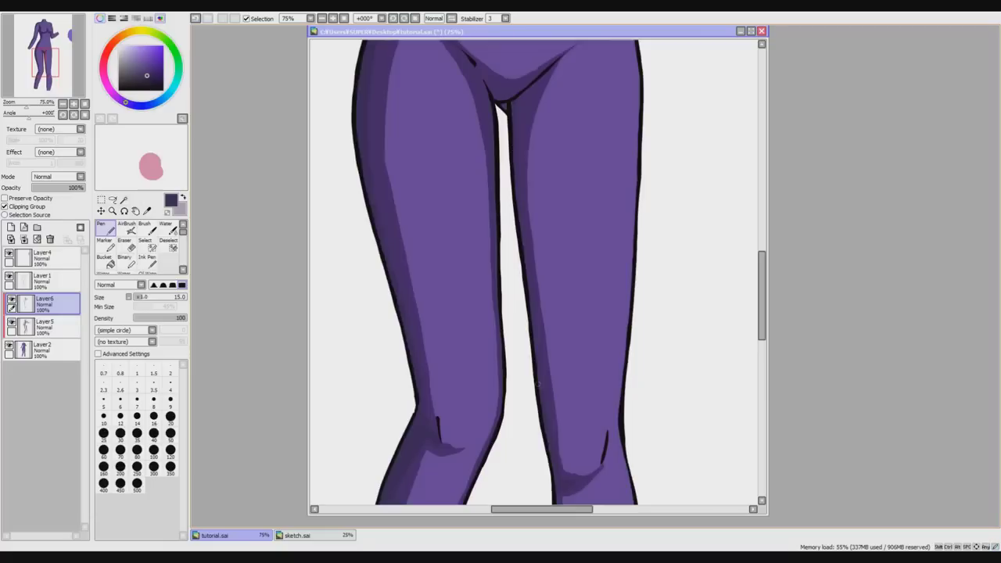
scroll(768, 289, down, 5)
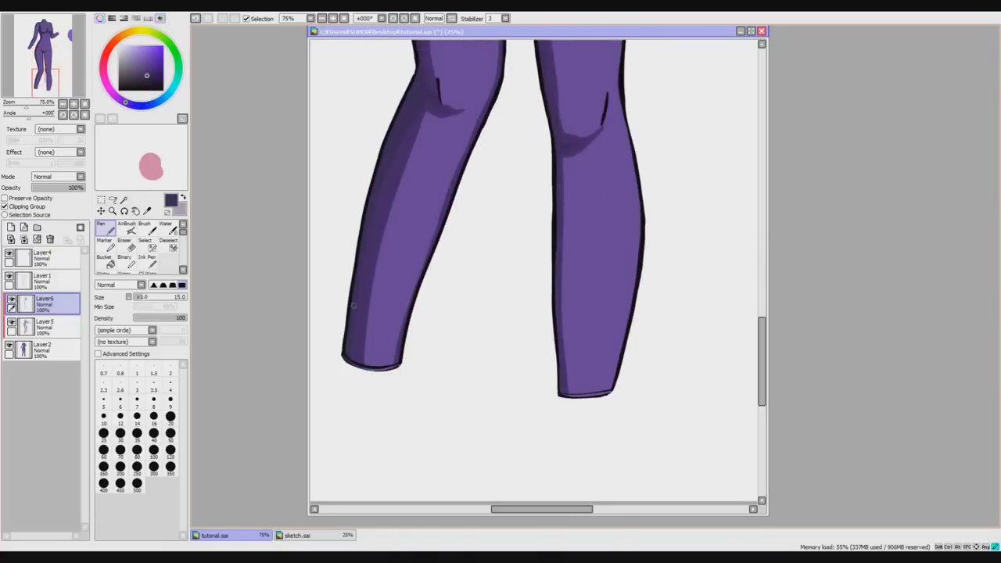
key(Page_Down)
drag(762, 342, 766, 281)
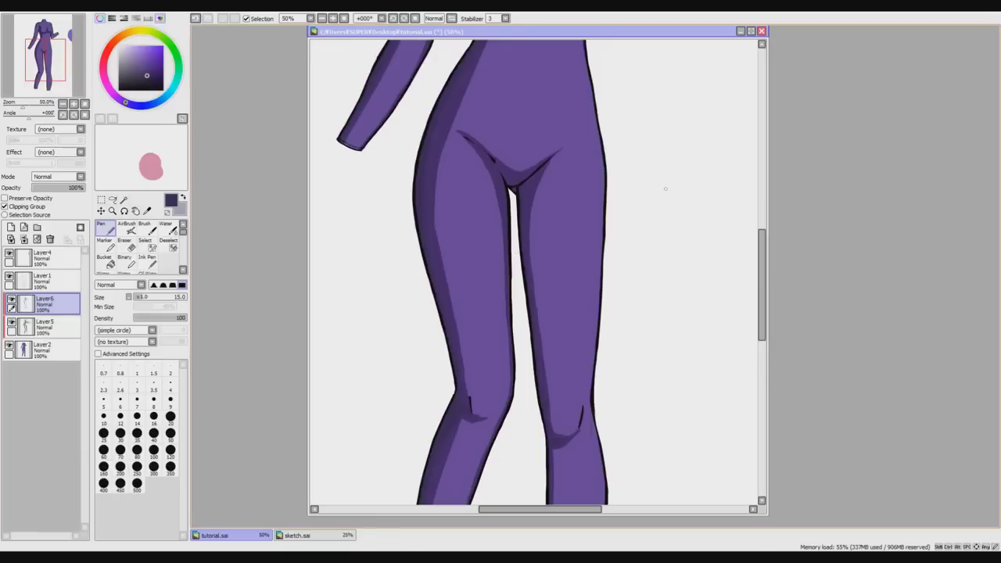
scroll(527, 164, up, 2)
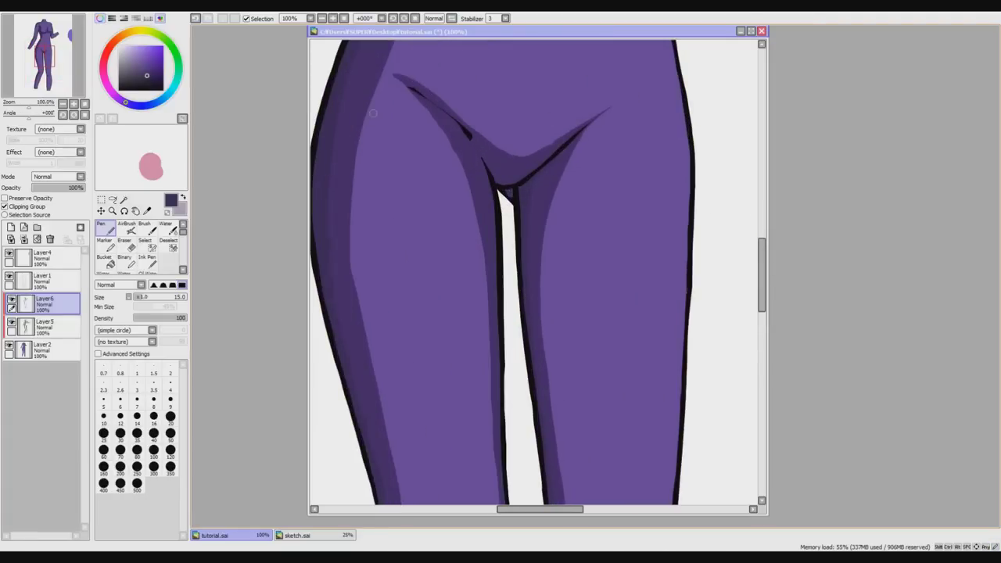
key(e)
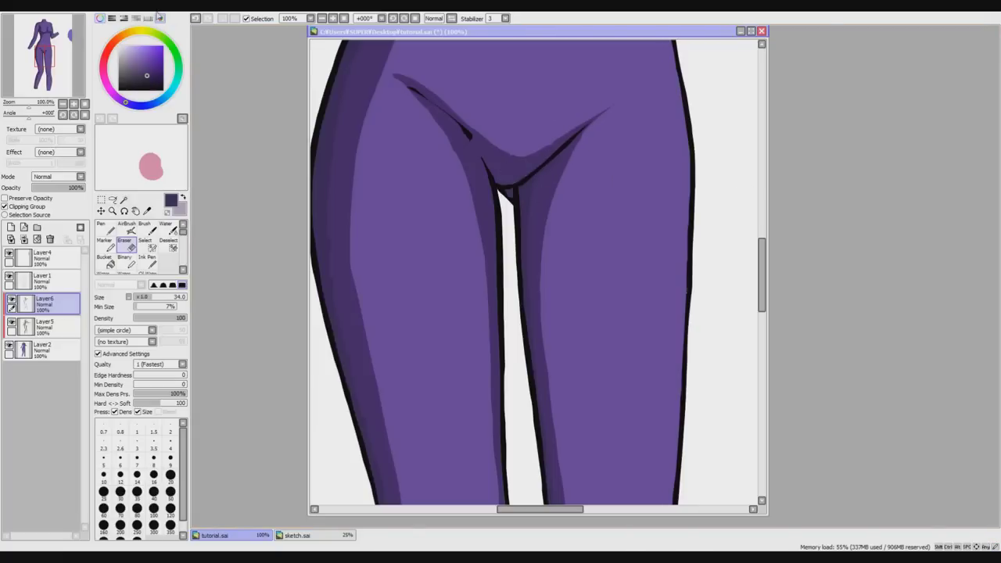
click(199, 18)
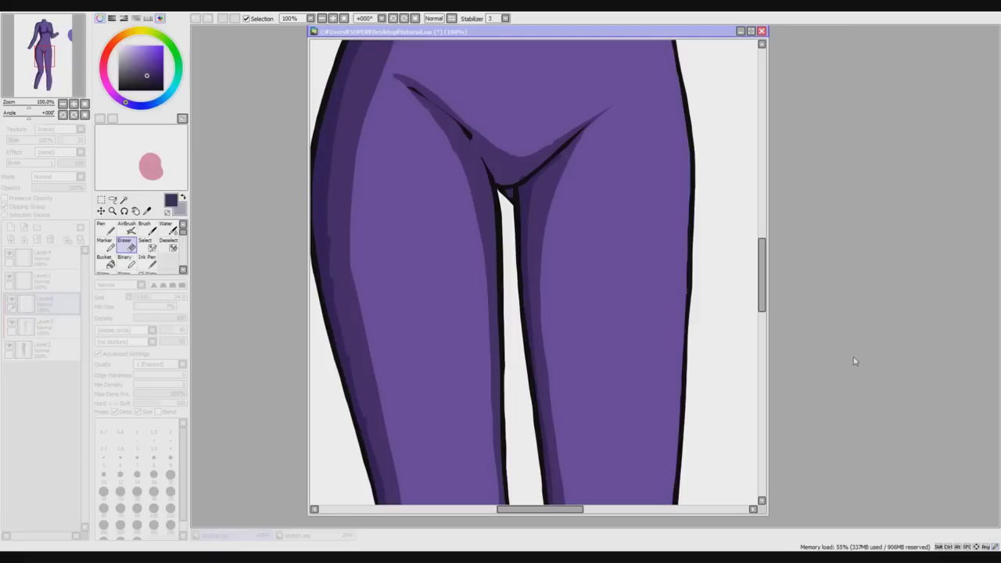
click(824, 397)
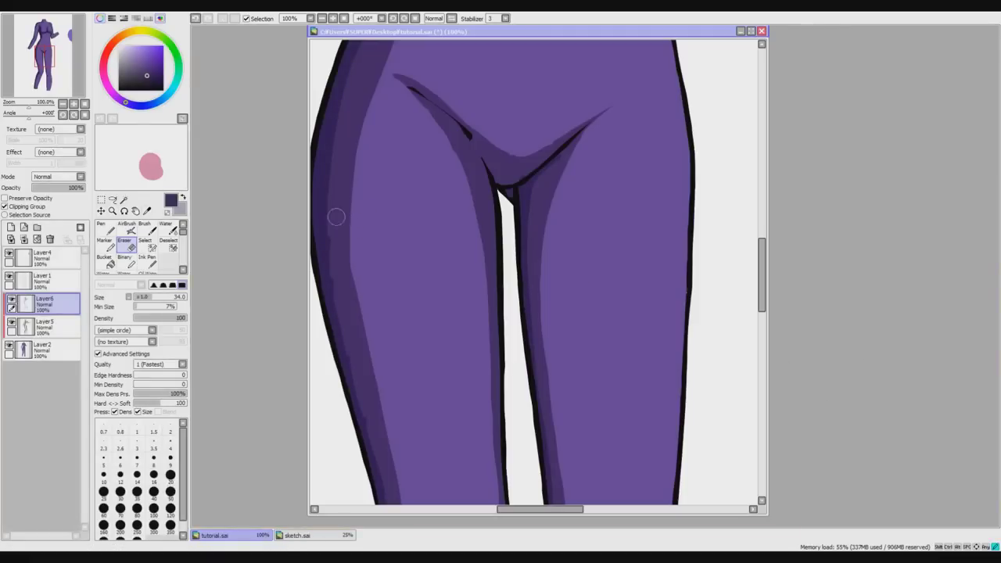
drag(345, 324, 386, 491)
Review the two shadow tones over the whole figure, from the neck and arms down to the legs.
scroll(641, 363, down, 3)
scroll(762, 286, up, 3)
scroll(685, 191, up, 3)
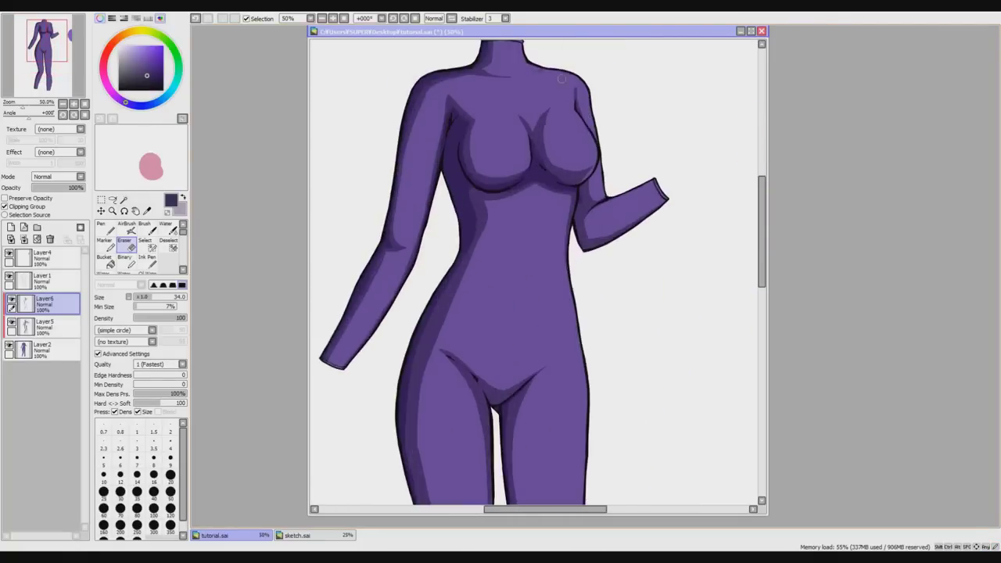
scroll(686, 191, down, 2)
click(204, 11)
click(208, 19)
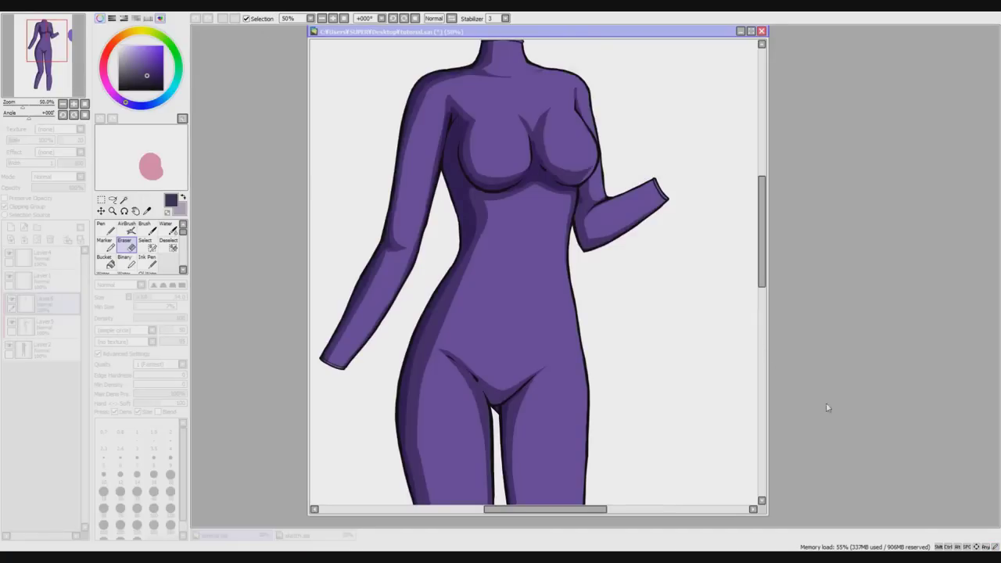
scroll(848, 250, down, 2)
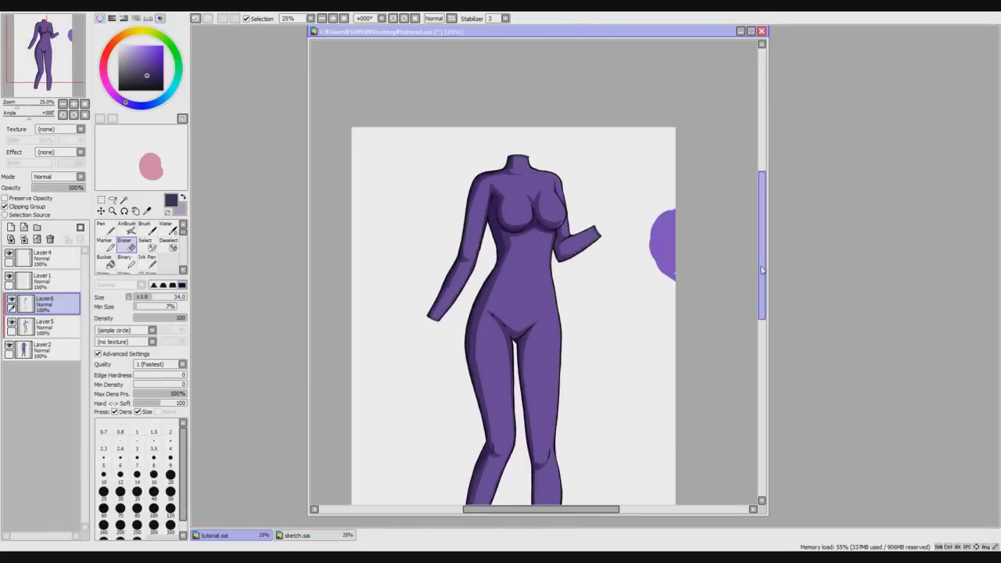
drag(764, 264, 764, 257)
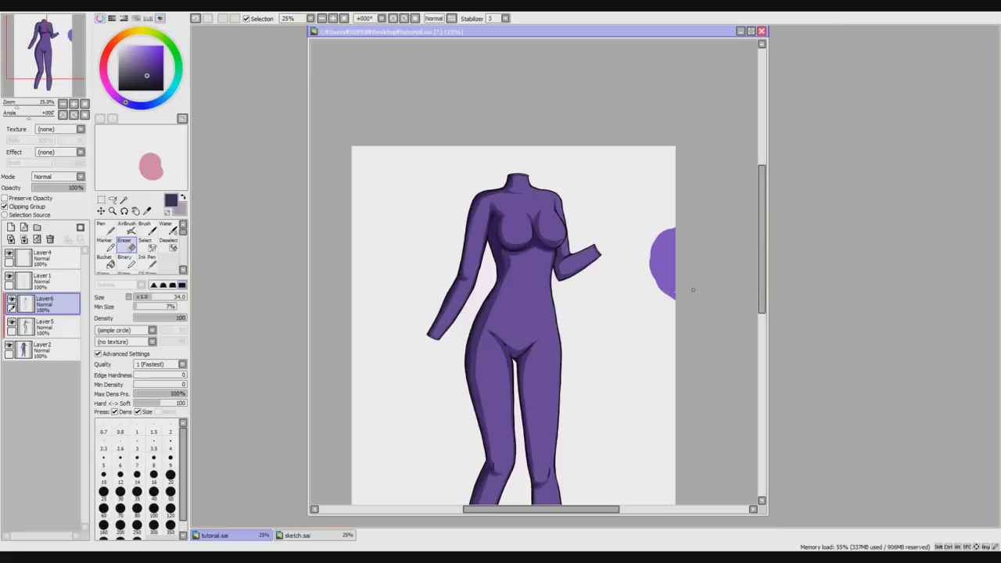
scroll(747, 251, down, 1)
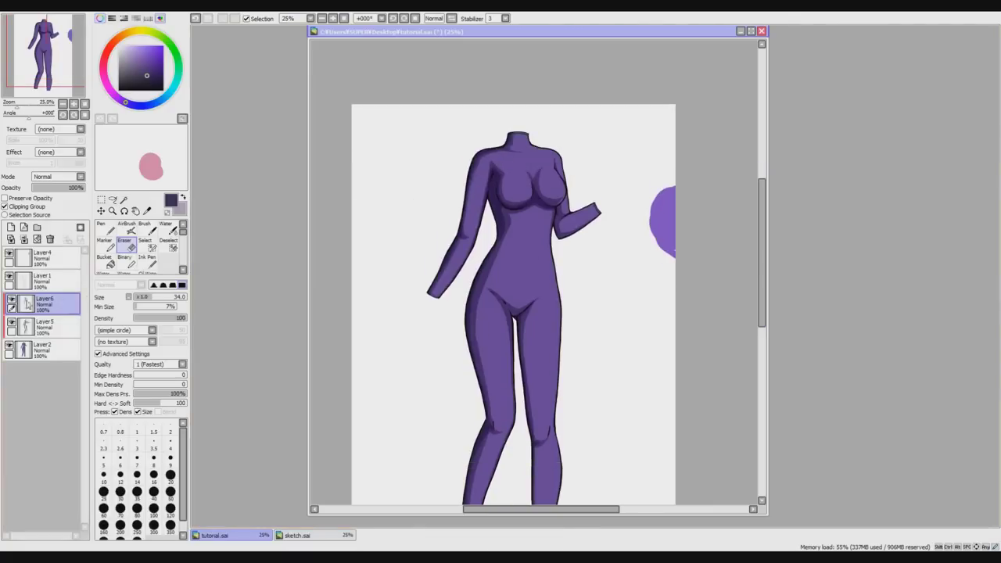
Add a clipped layer above the darker shade, sample the body's purple, and set the layer's blend mode to Luminosity.
click(11, 227)
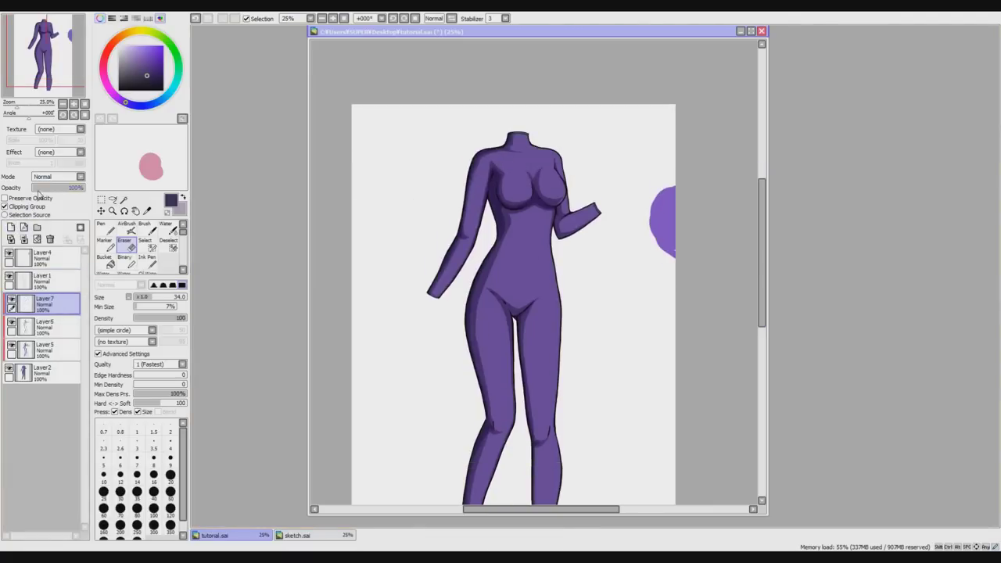
click(106, 227)
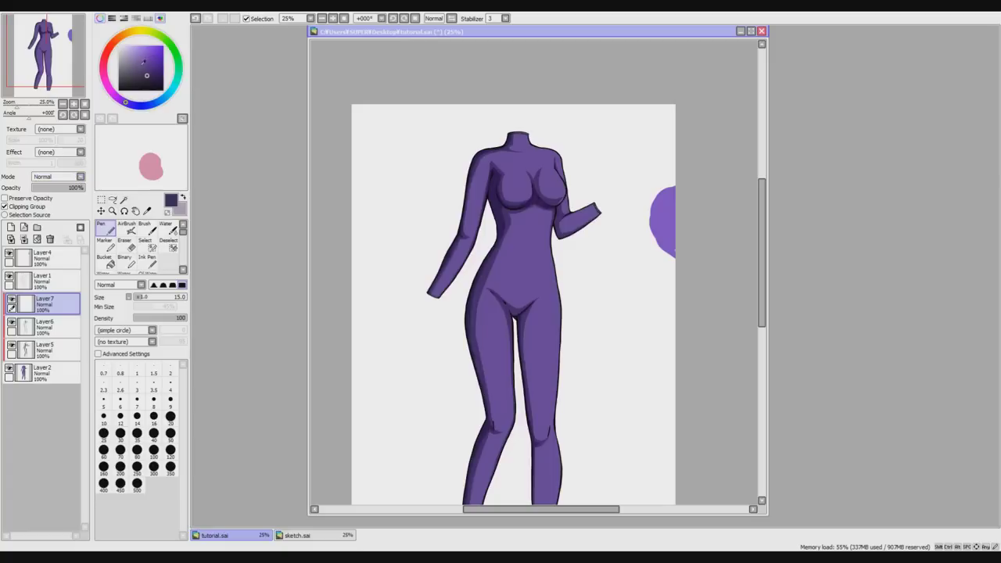
click(147, 211)
scroll(516, 258, up, 2)
alt+click(508, 250)
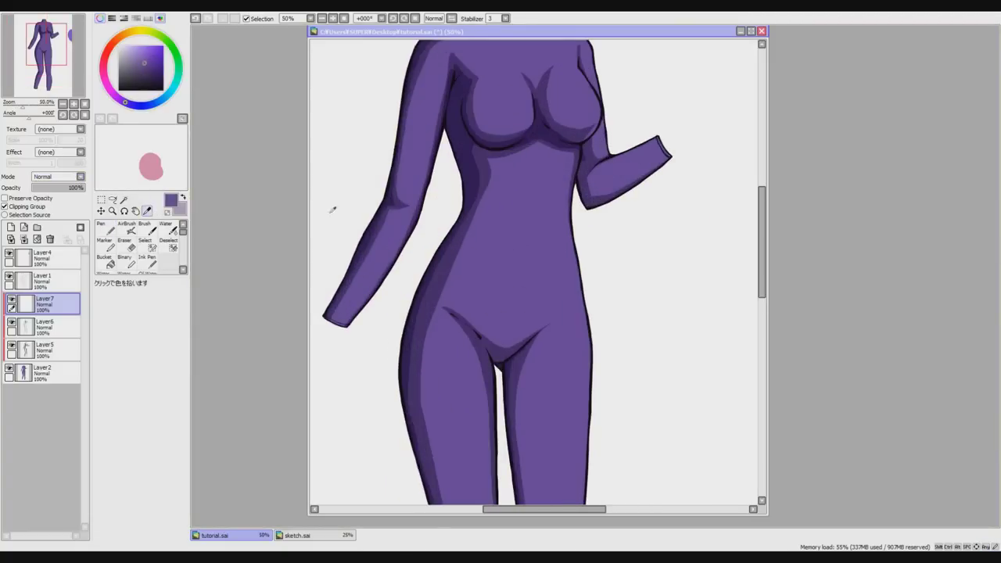
click(65, 211)
Paint a thin highlight along the outer edge of the lowered forearm with the Pen and trim it with the Eraser.
click(109, 226)
scroll(336, 288, up, 1)
drag(317, 331, 372, 222)
key(ctrl+z)
drag(401, 172, 362, 252)
click(126, 244)
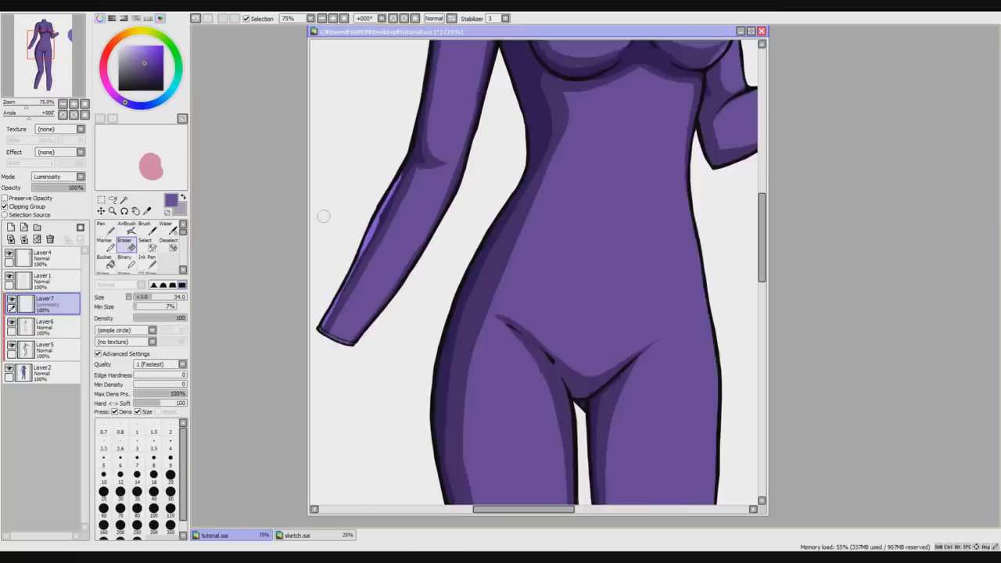
scroll(341, 292, up, 1)
drag(529, 510, 515, 510)
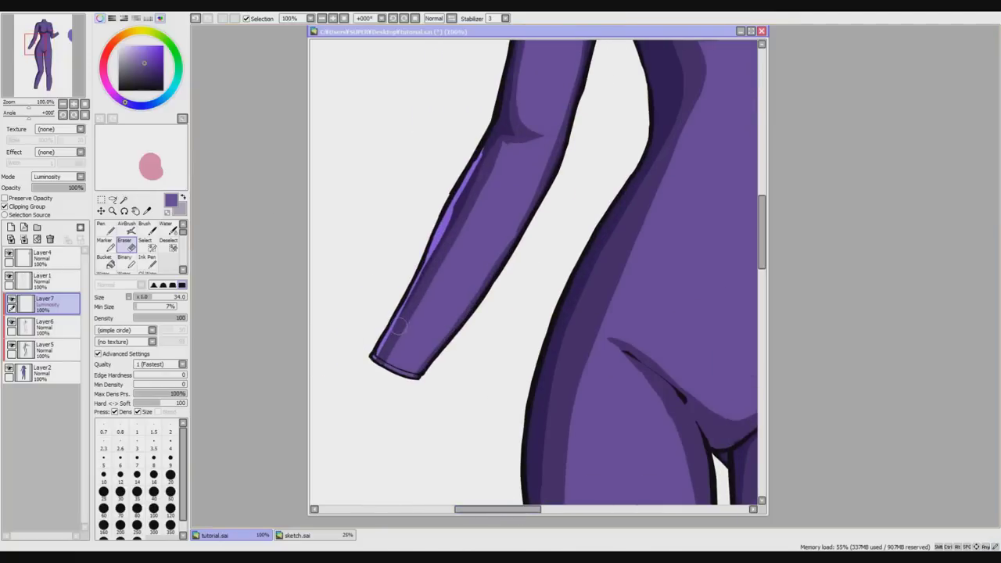
mouse_move(462, 205)
mouse_down()
mouse_move(448, 232)
mouse_move(475, 183)
mouse_up()
Continue the Pen highlight from the elbow up the outer edge of the lowered upper arm to the shoulder.
click(105, 229)
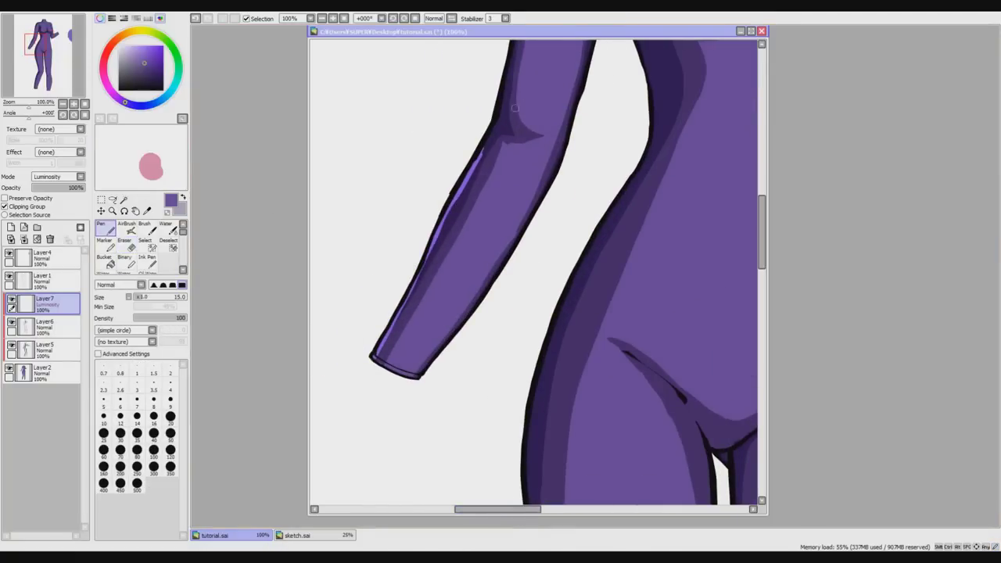
drag(484, 153, 495, 118)
scroll(438, 250, up, 3)
drag(509, 209, 513, 201)
key(ctrl+z)
key(ctrl+z)
drag(500, 256, 515, 190)
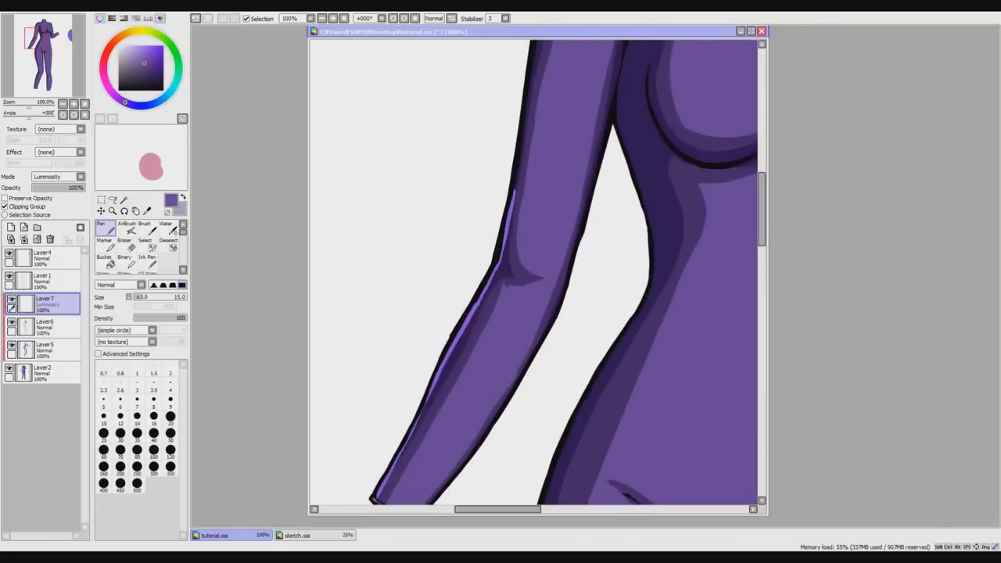
drag(512, 226, 524, 135)
drag(761, 226, 760, 190)
drag(543, 238, 513, 403)
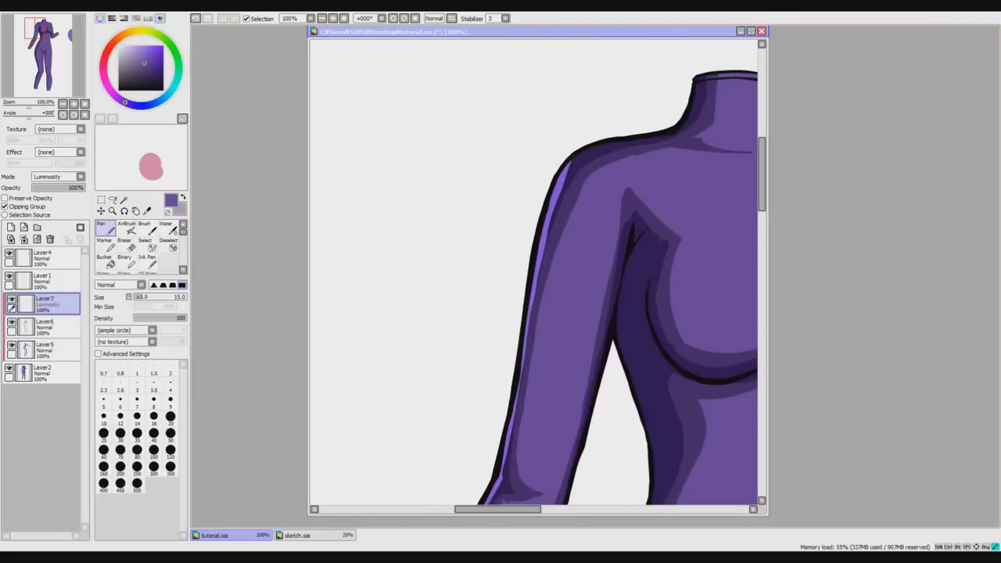
Paint the highlight over the top of the shoulder and thin the shoulder and upper arm highlight with the Eraser.
drag(568, 174, 657, 138)
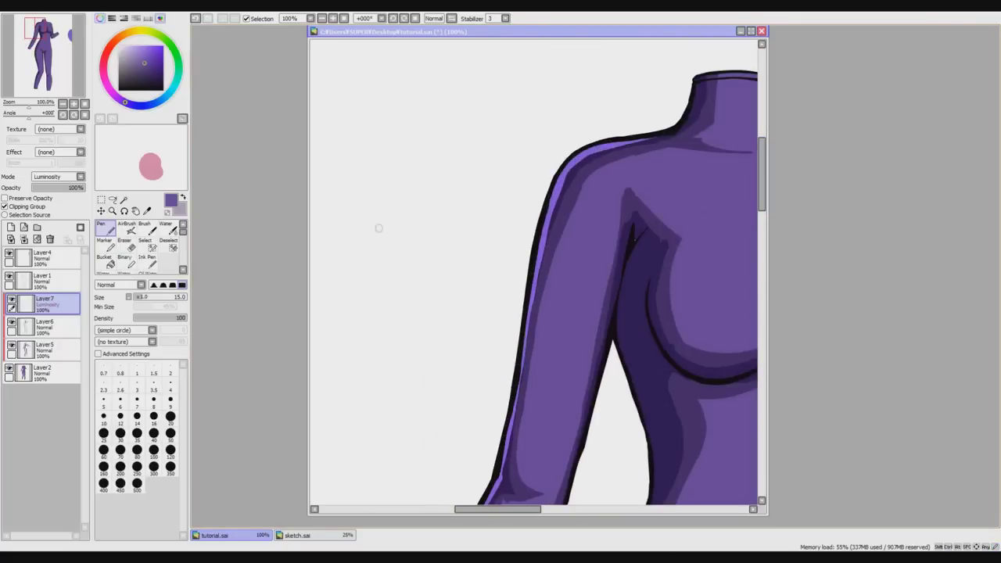
click(129, 246)
mouse_move(579, 166)
mouse_down()
mouse_move(543, 274)
mouse_move(554, 227)
mouse_move(531, 376)
mouse_move(542, 275)
mouse_move(538, 314)
mouse_up()
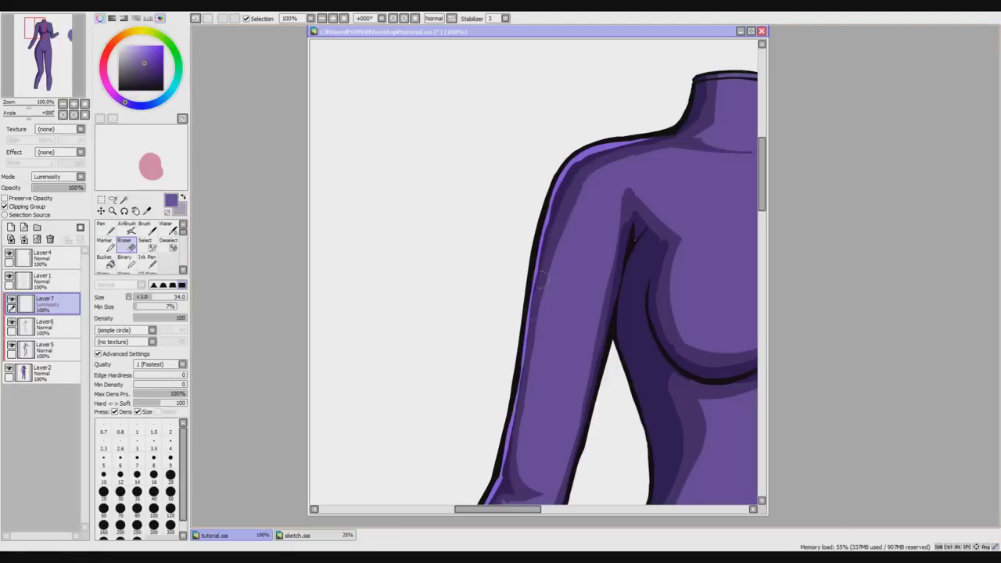
mouse_move(580, 168)
mouse_down()
mouse_move(642, 147)
mouse_move(573, 178)
mouse_move(645, 148)
mouse_move(580, 168)
mouse_up()
key(ctrl+z)
click(106, 228)
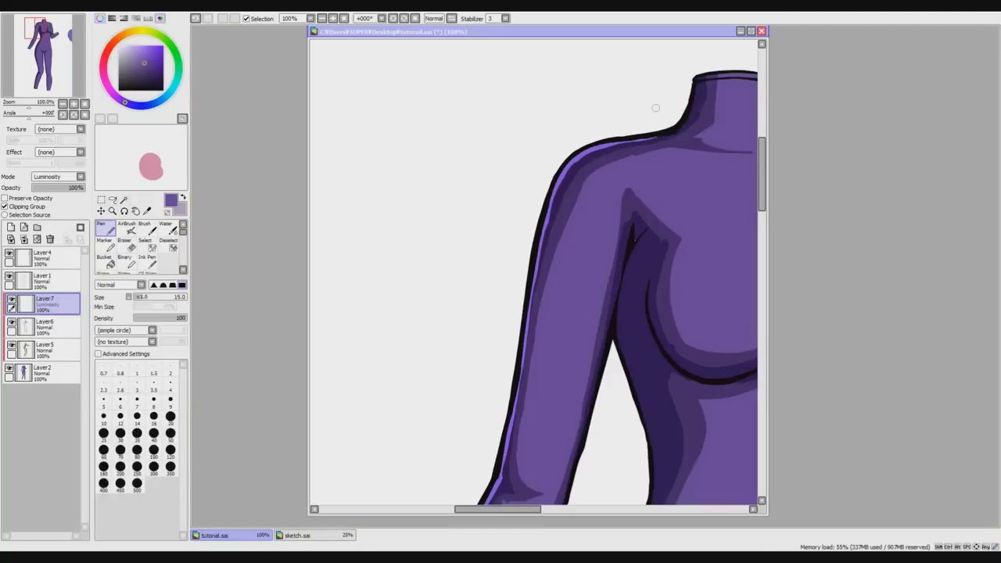
click(125, 244)
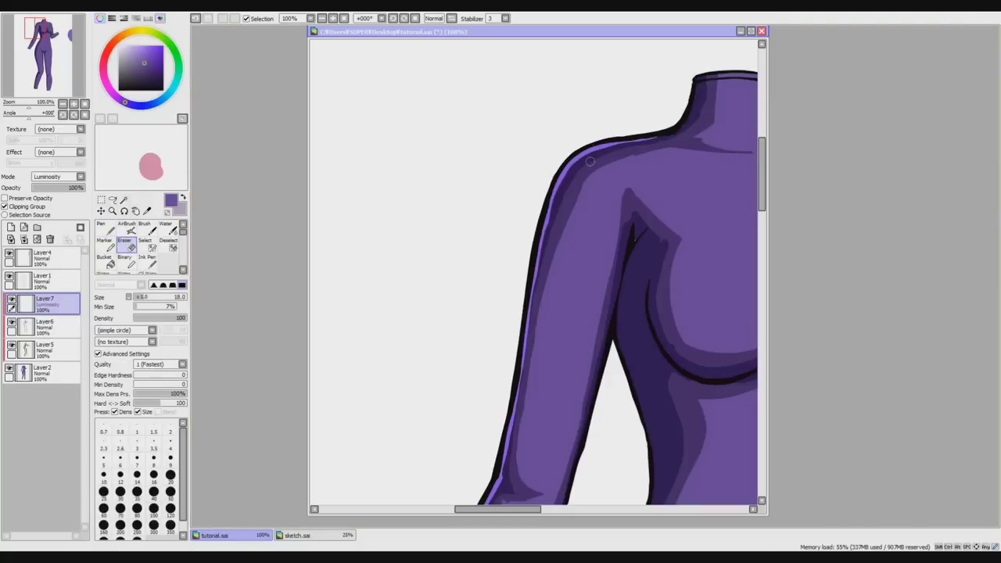
mouse_move(602, 150)
mouse_down()
mouse_move(665, 139)
mouse_move(623, 150)
mouse_up()
key(ctrl+z)
scroll(653, 316, down, 2)
scroll(632, 407, up, 1)
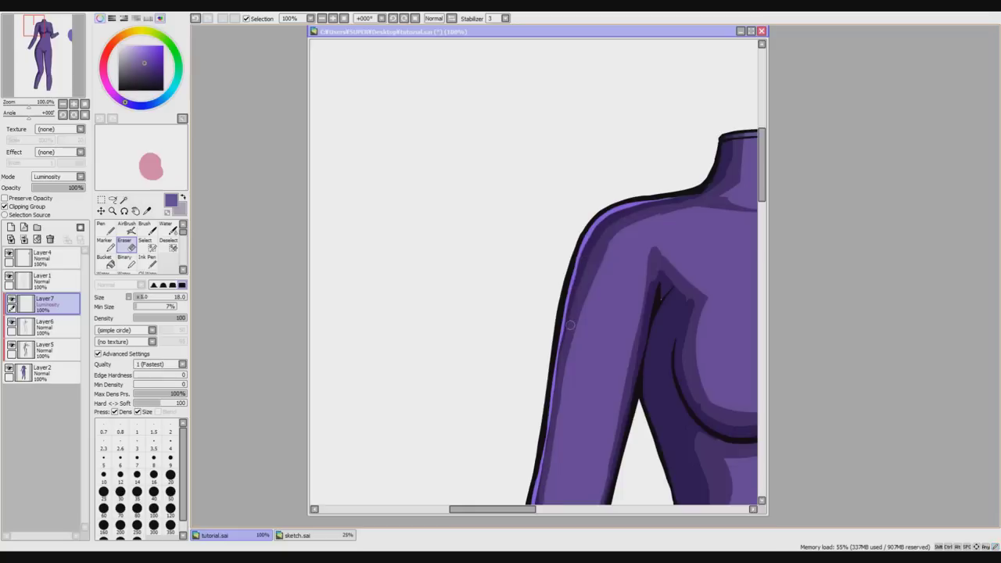
Paint a highlight along the side of the torso from the armpit down the ribs beside the lowered arm.
scroll(566, 362, down, 2)
drag(491, 511, 534, 511)
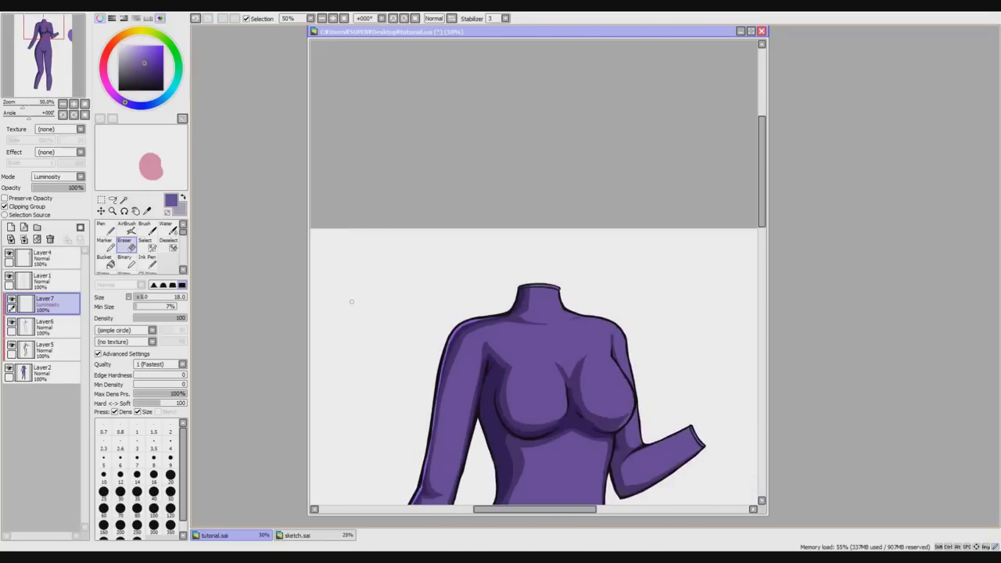
click(107, 231)
scroll(534, 246, up, 3)
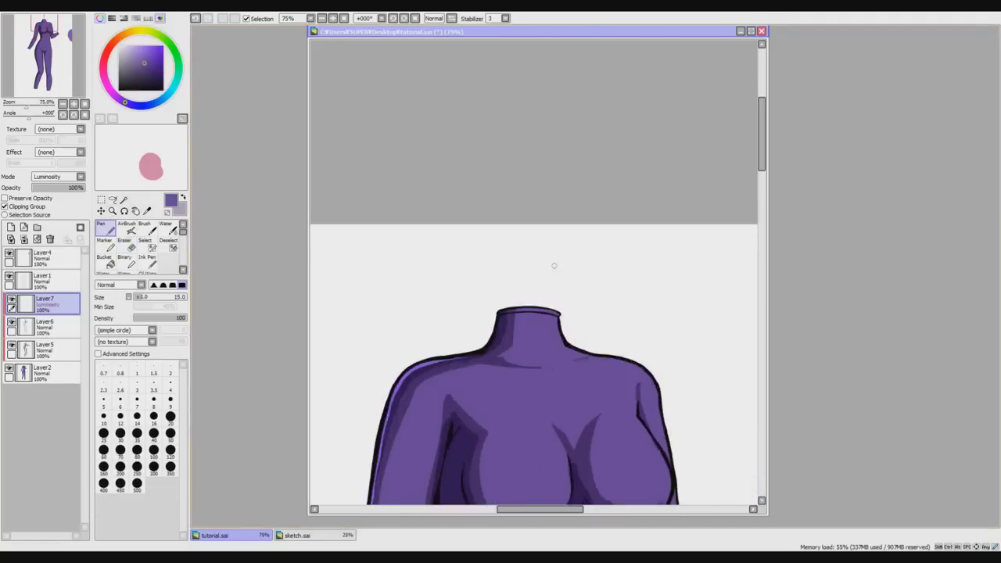
scroll(774, 202, down, 2)
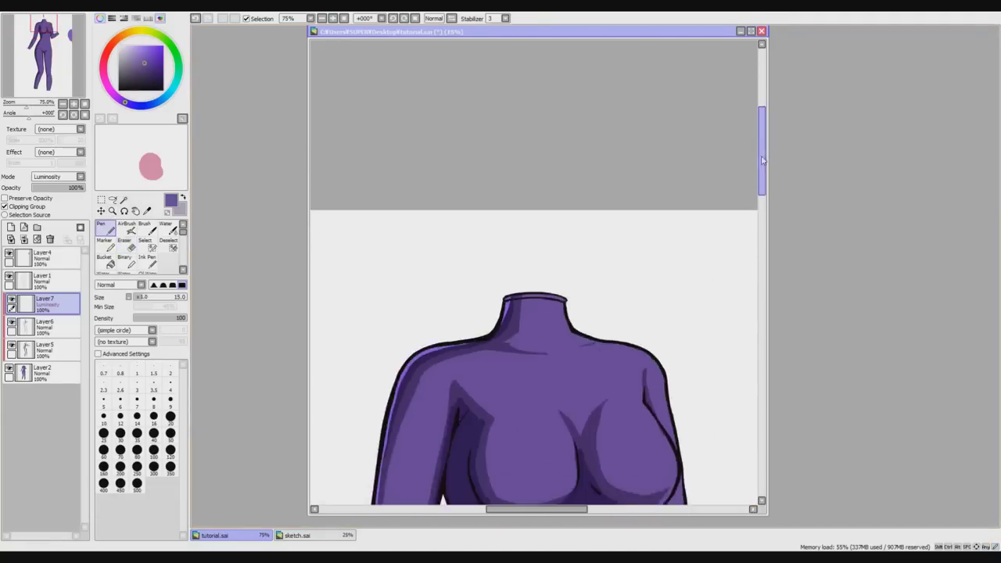
drag(763, 188, 762, 228)
scroll(462, 172, up, 1)
drag(444, 255, 454, 328)
key(ctrl+z)
key(ctrl+z)
drag(448, 267, 478, 416)
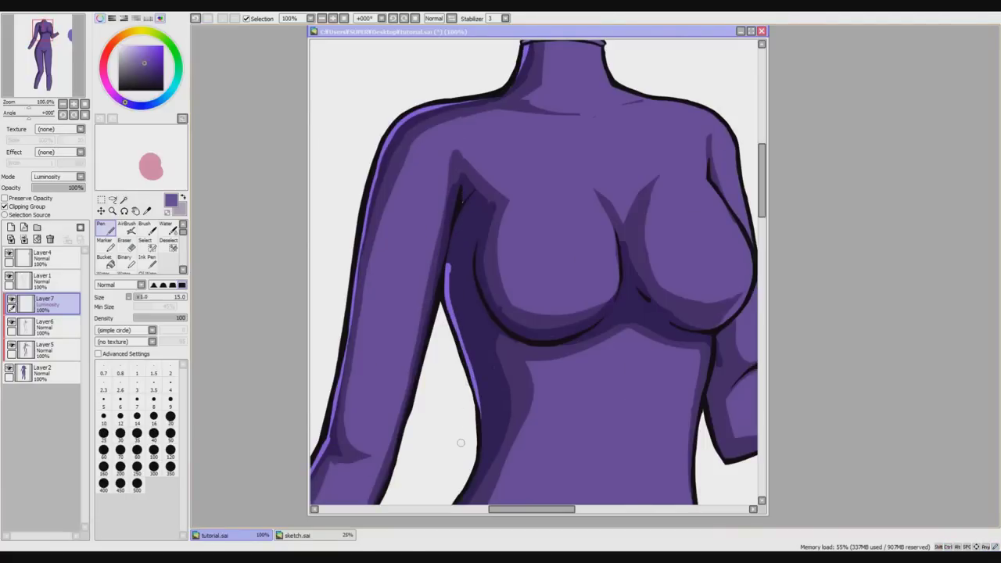
Extend the torso highlight around the waist to the top of the hip on the lowered arm's side.
scroll(762, 227, down, 3)
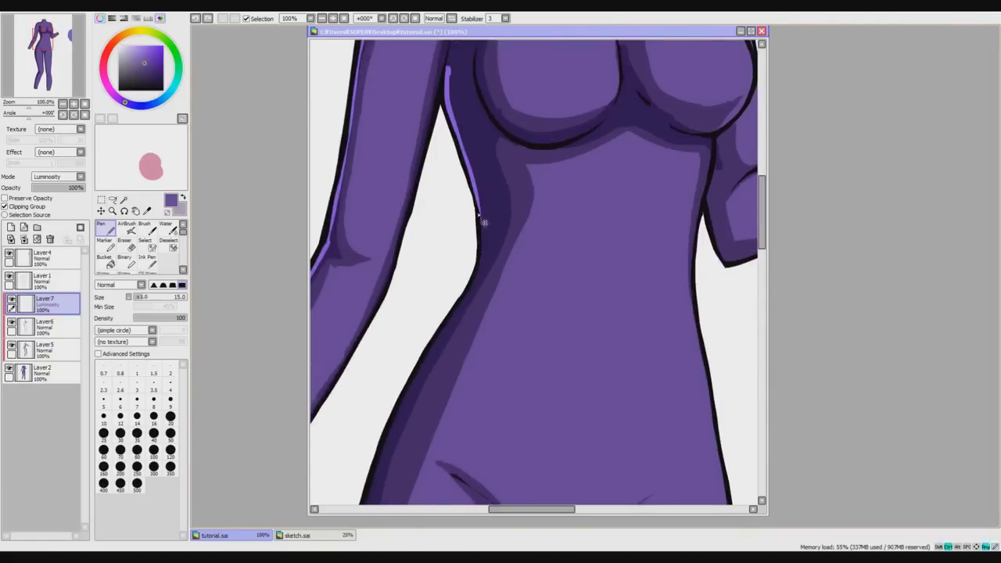
drag(476, 280, 436, 341)
drag(480, 277, 398, 415)
key(ctrl+z)
Paint the highlight along the outer curve of the hip and thin its inner edge with the Eraser.
scroll(416, 265, down, 2)
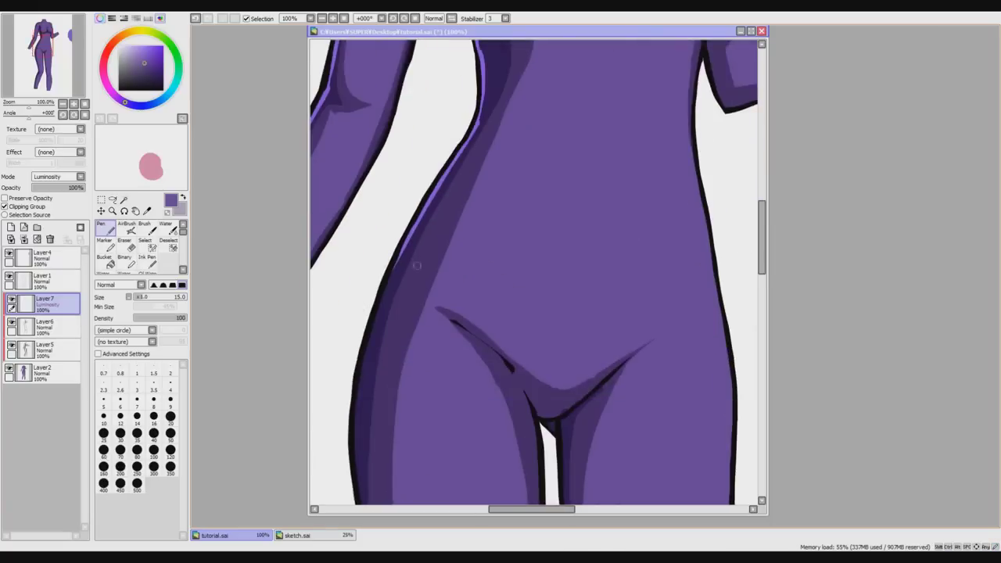
drag(406, 242, 362, 372)
key(ctrl+z)
drag(401, 257, 356, 423)
drag(362, 374, 355, 449)
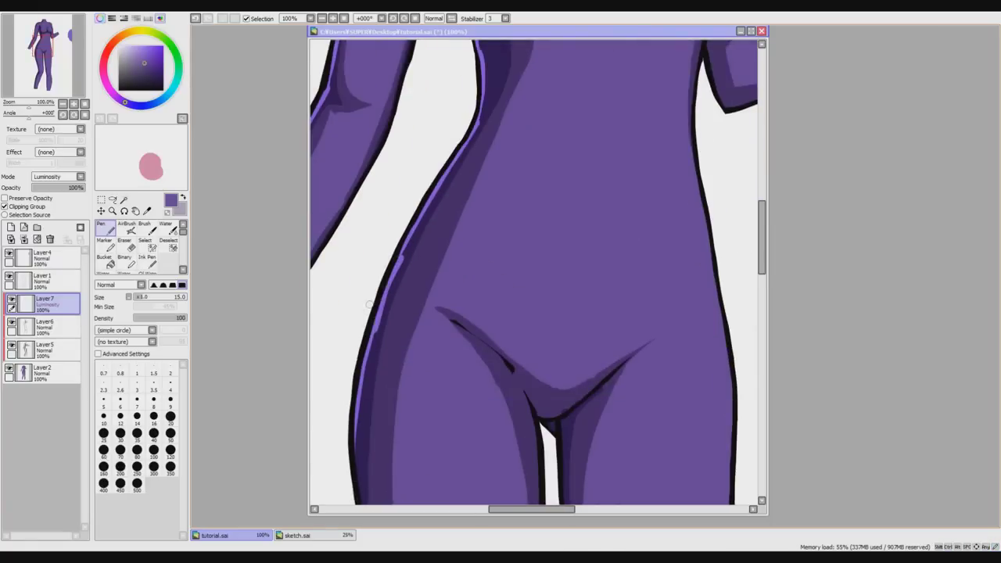
key(e)
drag(400, 259, 371, 373)
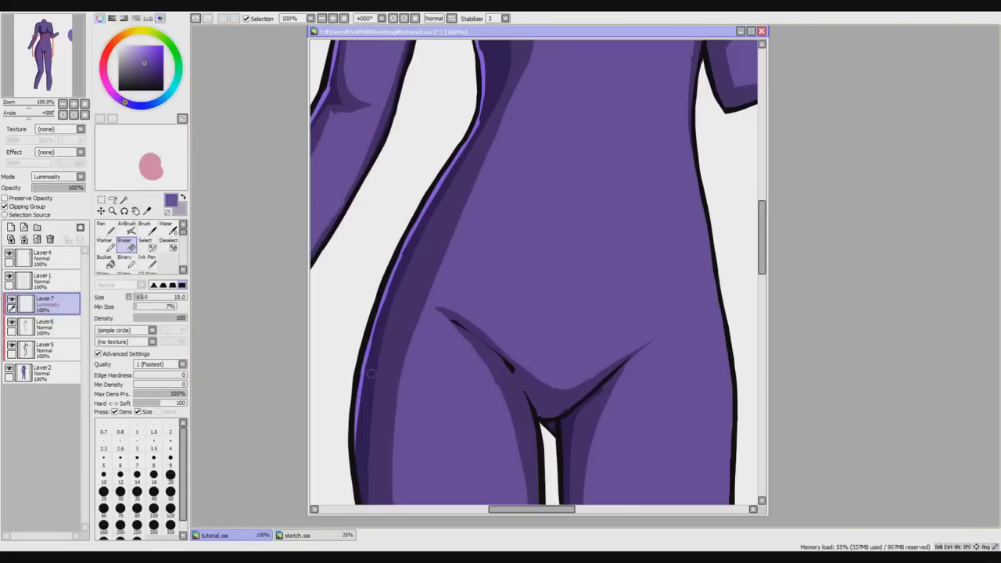
Continue the Pen highlight from the hip down the outer thigh toward the knee on the lowered arm's side.
key(Page_Down)
key(Page_Down)
drag(763, 264, 764, 296)
click(108, 229)
scroll(436, 210, up, 1)
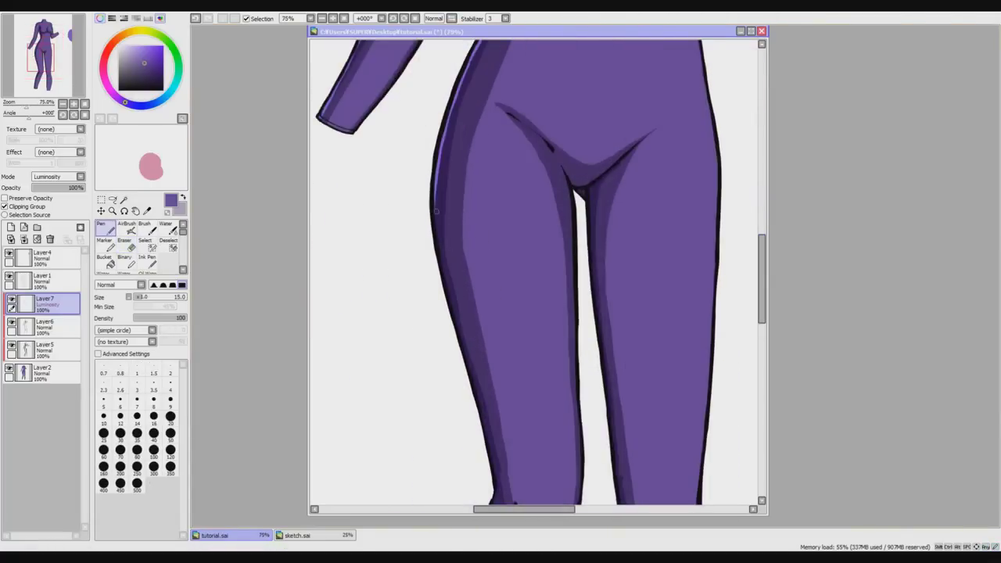
drag(435, 192, 445, 286)
key(ctrl+z)
drag(435, 202, 442, 281)
drag(436, 224, 479, 439)
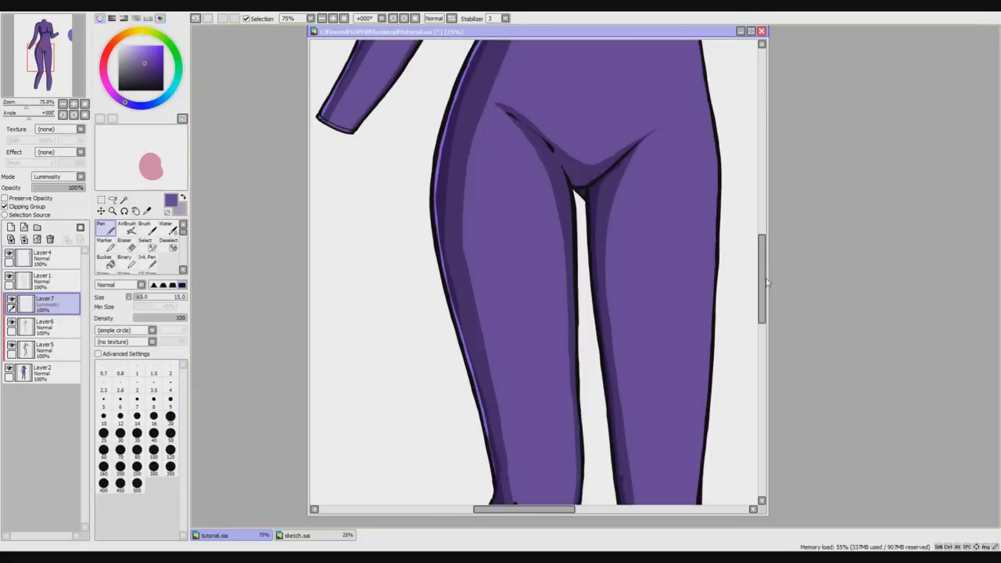
scroll(718, 292, down, 5)
scroll(490, 226, up, 2)
drag(488, 192, 506, 297)
key(ctrl+z)
key(ctrl+z)
mouse_move(483, 169)
mouse_down()
mouse_move(501, 287)
mouse_move(487, 222)
mouse_move(495, 317)
mouse_move(468, 405)
mouse_move(496, 322)
mouse_move(437, 472)
mouse_up()
key(ctrl+z)
scroll(530, 212, down, 5)
key(ctrl+z)
key(ctrl+z)
drag(507, 123, 477, 203)
key(ctrl+z)
Paint the Pen highlight from the knee down the outer edge of the shin to the ankle on the lowered arm's side.
drag(510, 133, 428, 307)
drag(455, 262, 397, 443)
key(Page_Down)
drag(761, 344, 761, 371)
key(Page_Up)
drag(452, 173, 401, 471)
drag(761, 363, 761, 396)
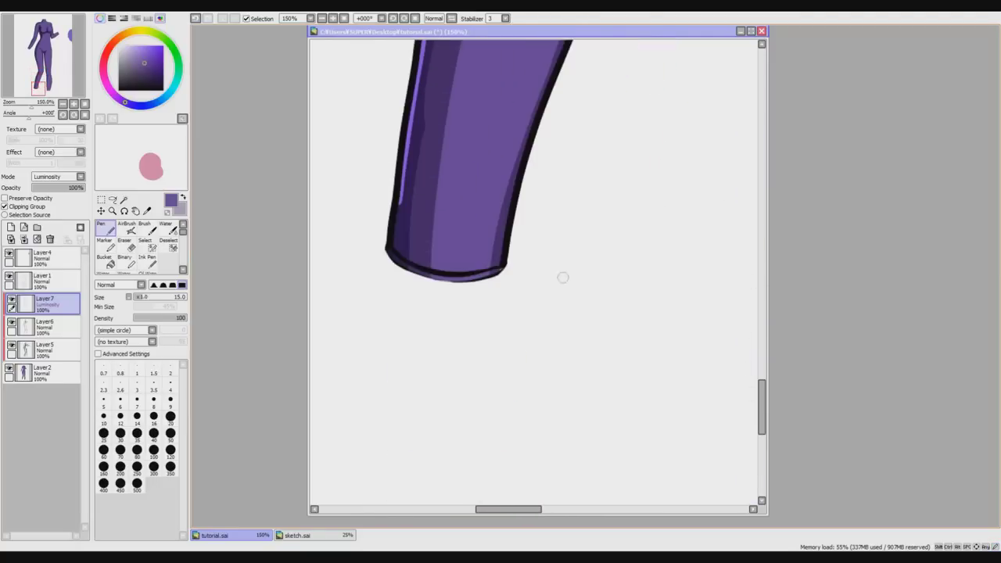
drag(405, 167, 391, 251)
Touch up the calf highlight on the lowered arm's side and thin its inner edge with the Eraser.
scroll(784, 353, down, 2)
drag(764, 391, 764, 344)
scroll(498, 290, up, 1)
drag(493, 324, 473, 421)
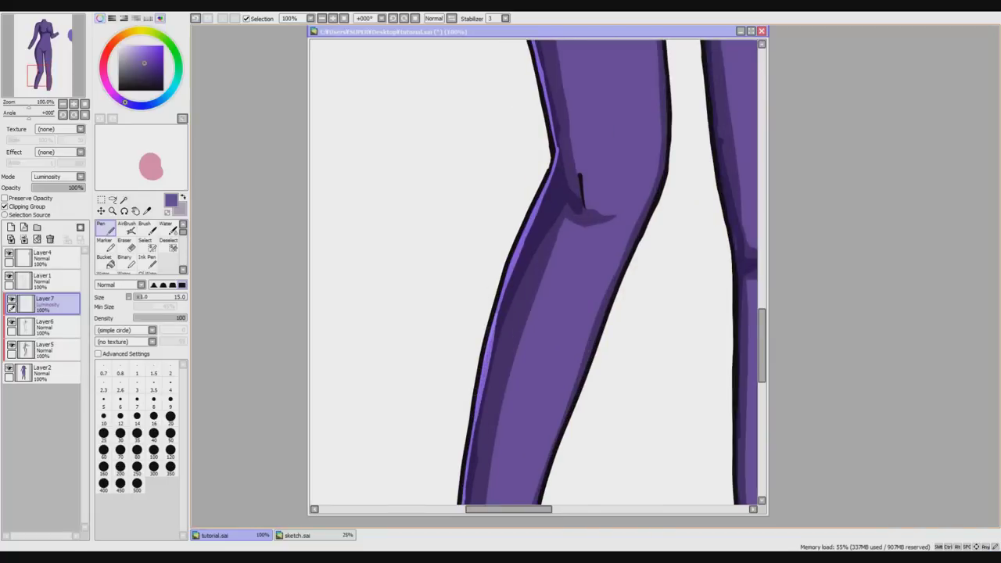
key(e)
drag(498, 333, 476, 452)
key(ctrl+z)
drag(489, 369, 476, 451)
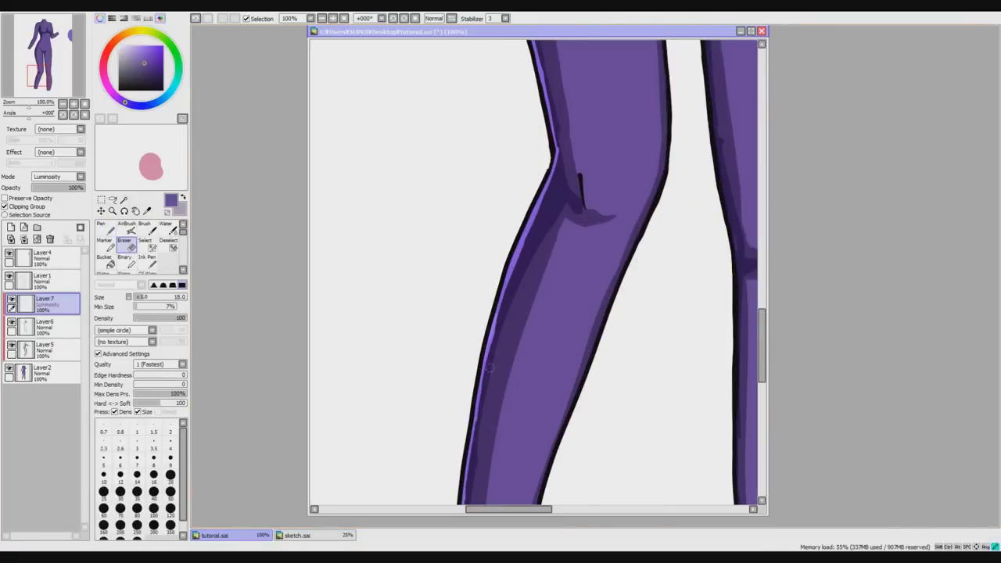
drag(505, 306, 489, 362)
scroll(473, 465, down, 3)
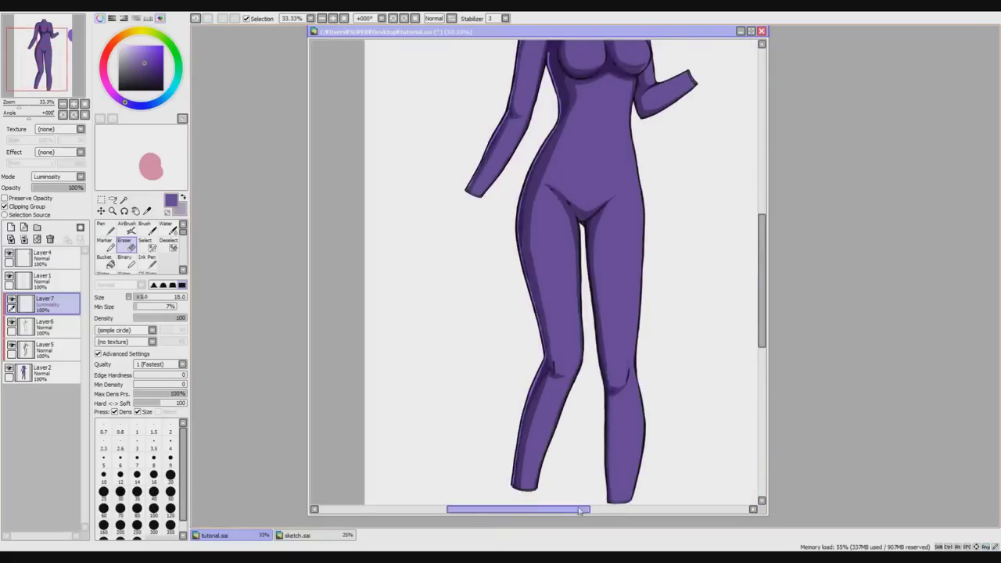
drag(578, 510, 597, 509)
scroll(475, 218, up, 3)
key(n)
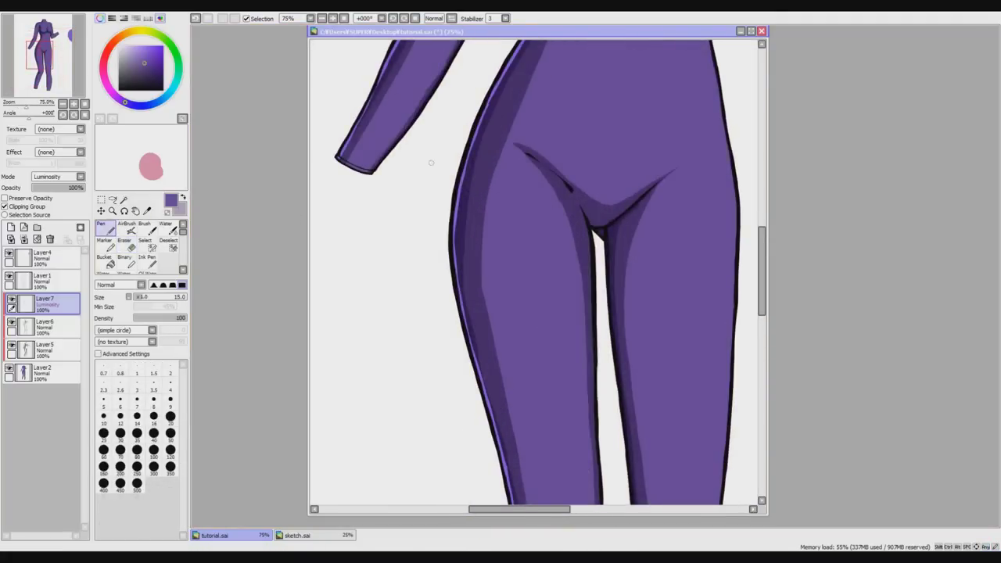
scroll(483, 202, up, 1)
drag(447, 225, 461, 380)
key(ctrl+z)
Paint a Pen highlight down the inner thigh of the raised arm's leg from the crotch to the knee.
scroll(464, 446, down, 3)
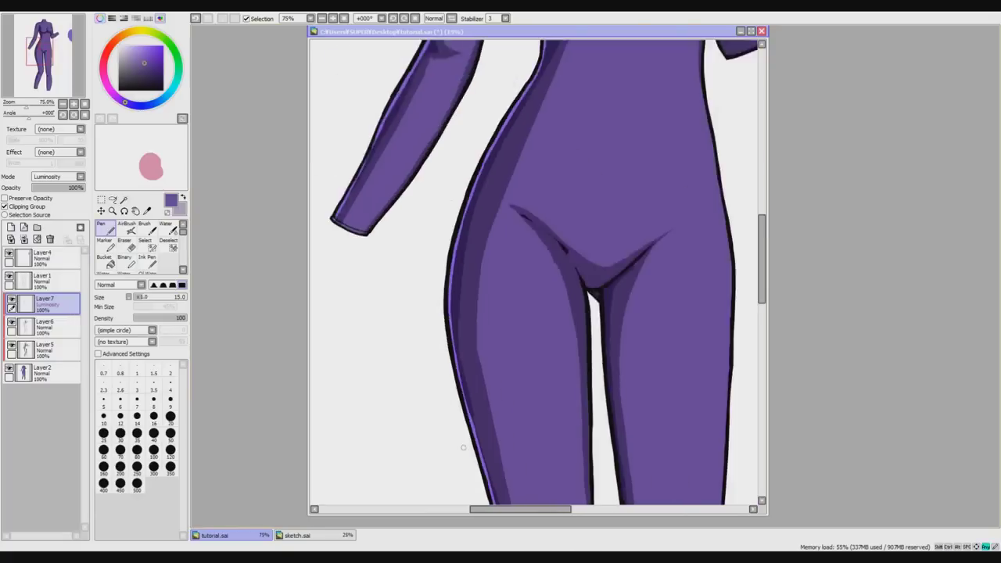
drag(761, 269, 761, 309)
scroll(590, 259, up, 2)
scroll(547, 227, up, 1)
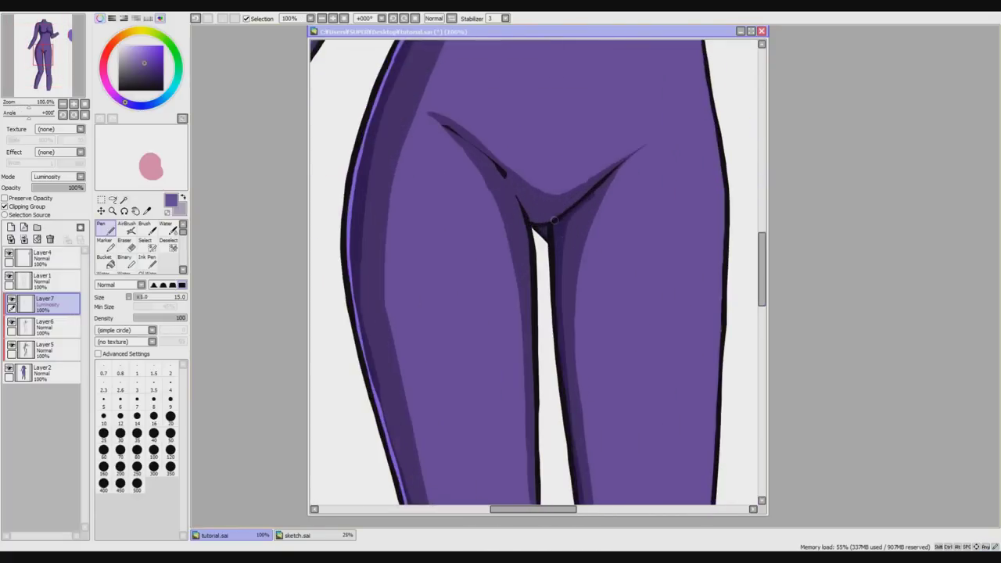
drag(557, 224, 566, 451)
scroll(770, 283, down, 5)
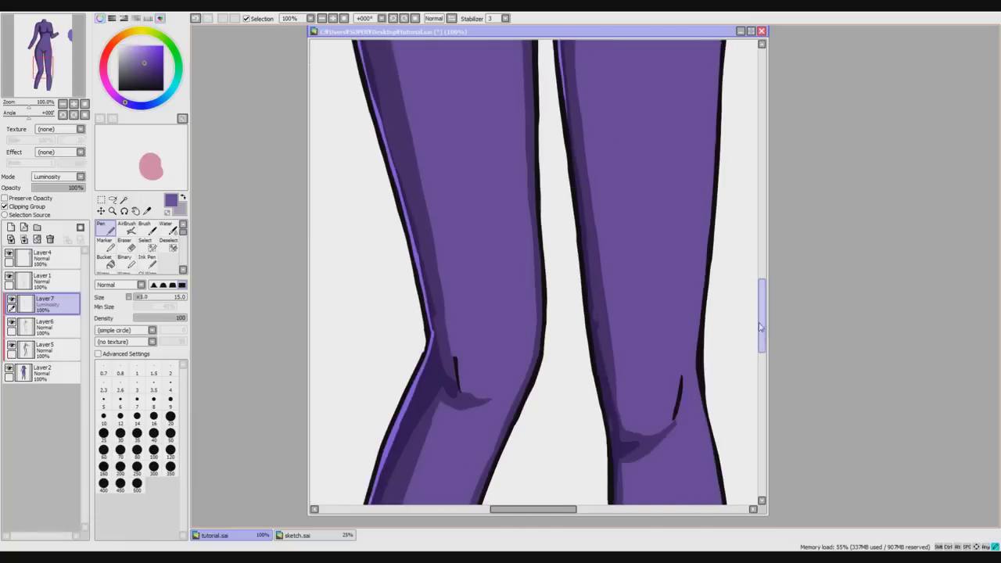
drag(562, 100, 577, 202)
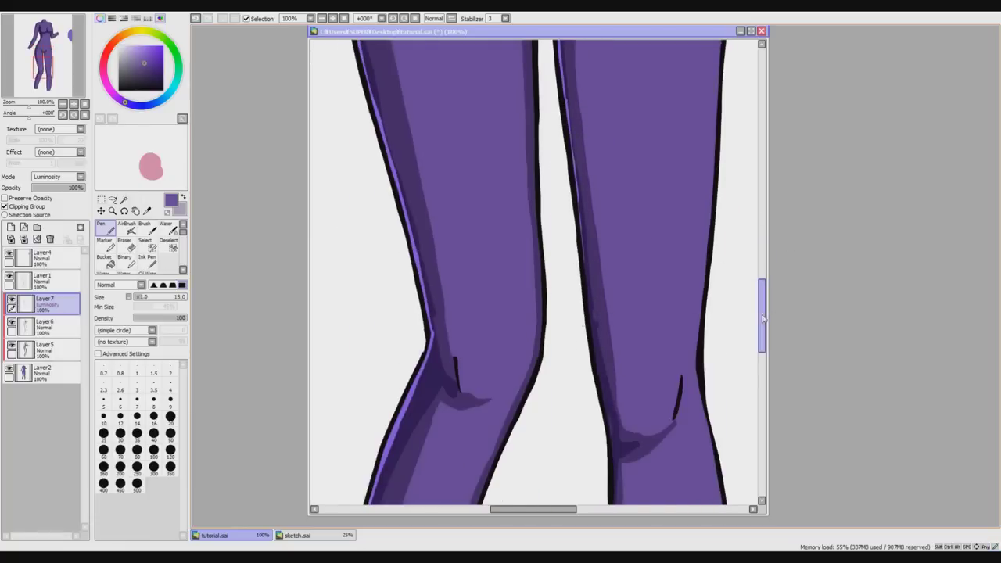
scroll(595, 218, up, 2)
drag(579, 275, 611, 505)
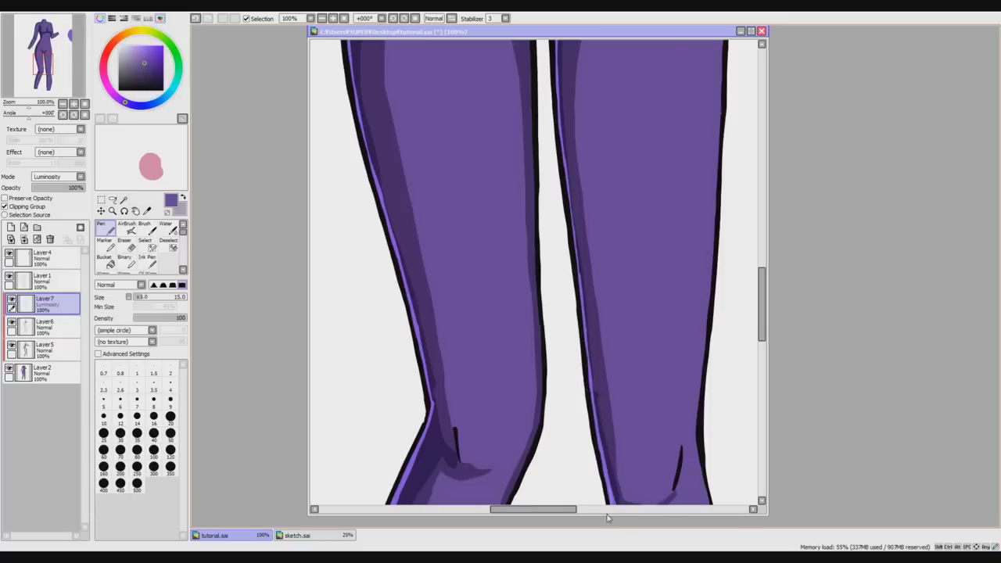
Continue the inner-edge highlight from the knee to the ankle of the raised arm's leg and thin it with the Eraser.
scroll(618, 500, down, 2)
drag(764, 303, 763, 337)
scroll(594, 272, up, 1)
drag(566, 199, 567, 307)
key(ctrl+z)
drag(564, 197, 568, 444)
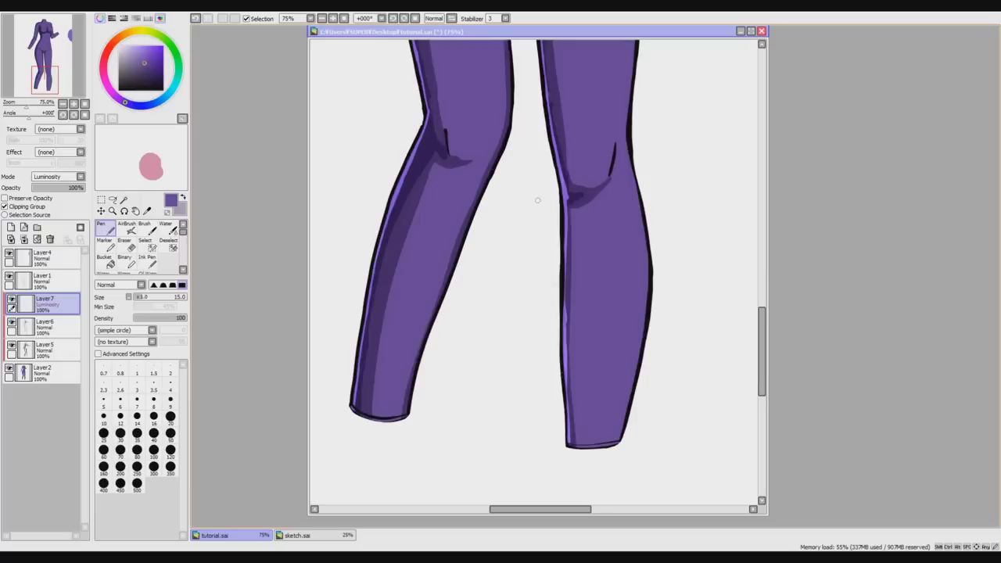
key(plus)
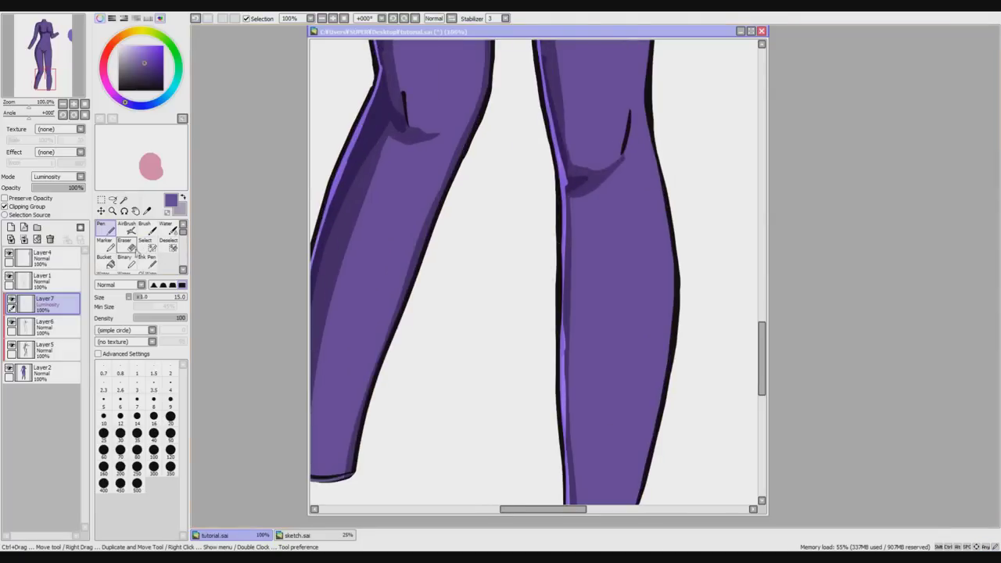
key(e)
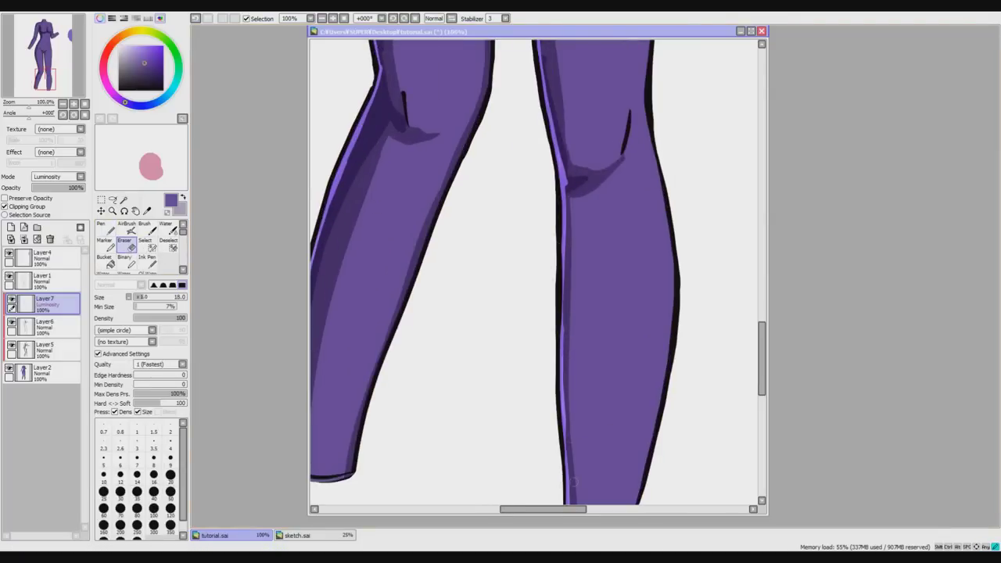
key(minus)
Paint a Pen highlight down the outer edge of the raised arm's leg from the hip past the knee to the ankle.
key(n)
scroll(773, 282, up, 5)
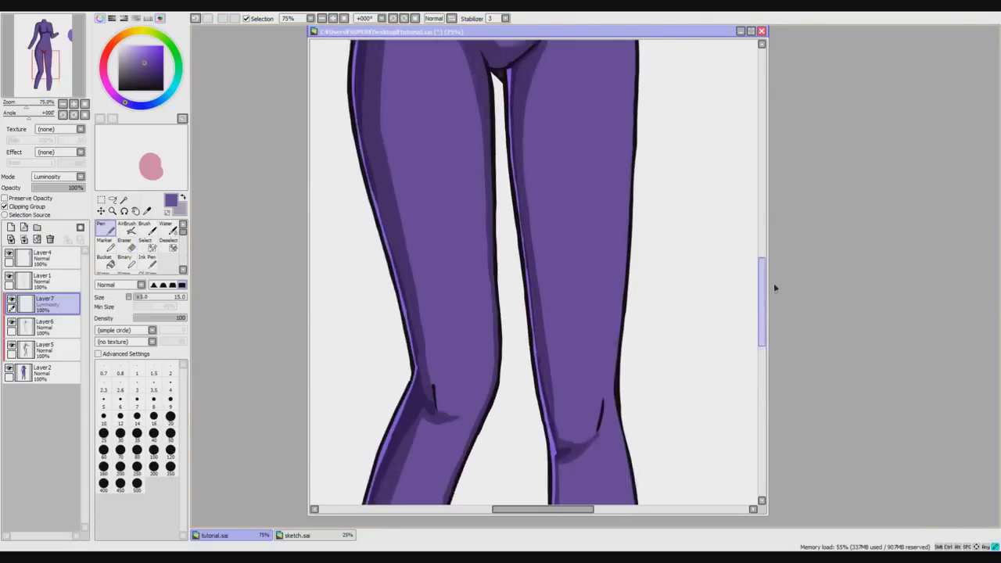
scroll(774, 287, up, 2)
mouse_move(633, 56)
mouse_down()
mouse_move(611, 438)
mouse_move(624, 478)
mouse_up()
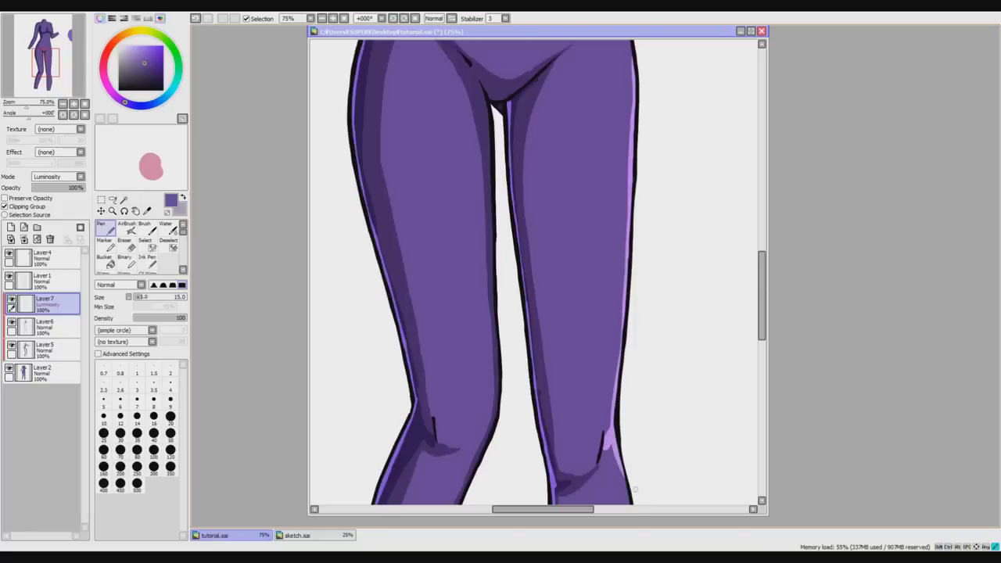
drag(763, 297, 762, 346)
mouse_move(612, 194)
mouse_down()
mouse_move(635, 292)
mouse_move(633, 371)
mouse_up()
drag(634, 320, 603, 476)
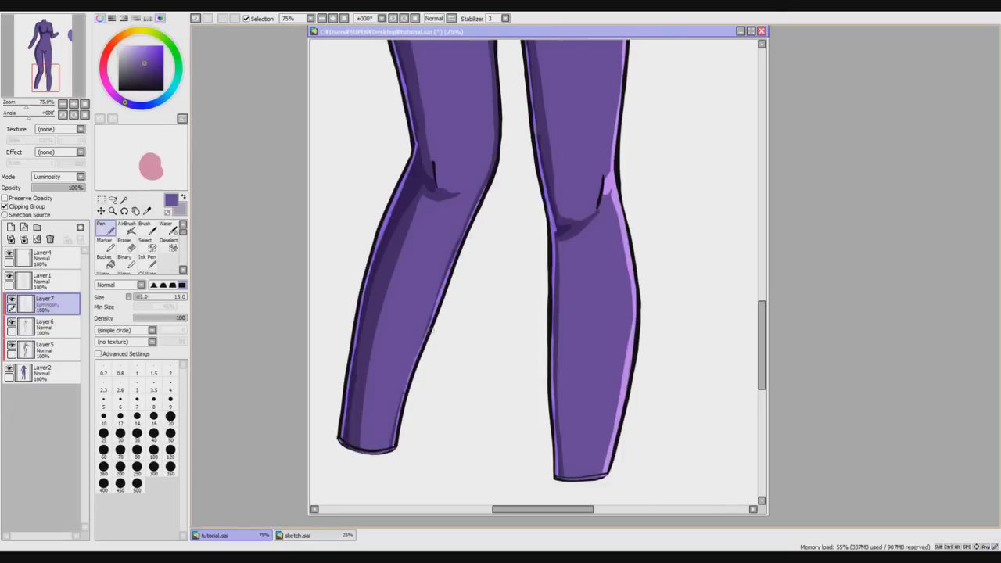
Paint a highlight down the inner thigh of the lowered arm's leg from the crotch to the knee.
drag(763, 315, 773, 265)
drag(480, 89, 501, 408)
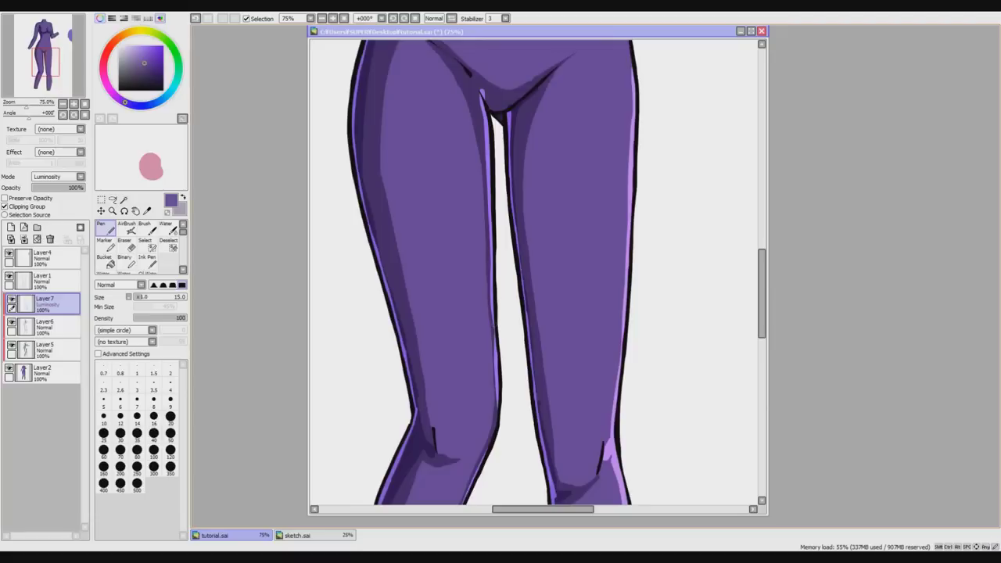
key(Page_Down)
key(Page_Down)
Extend the inner-thigh highlight up to the groin crease on the lowered arm's side and thin it with the Eraser.
drag(763, 297, 771, 262)
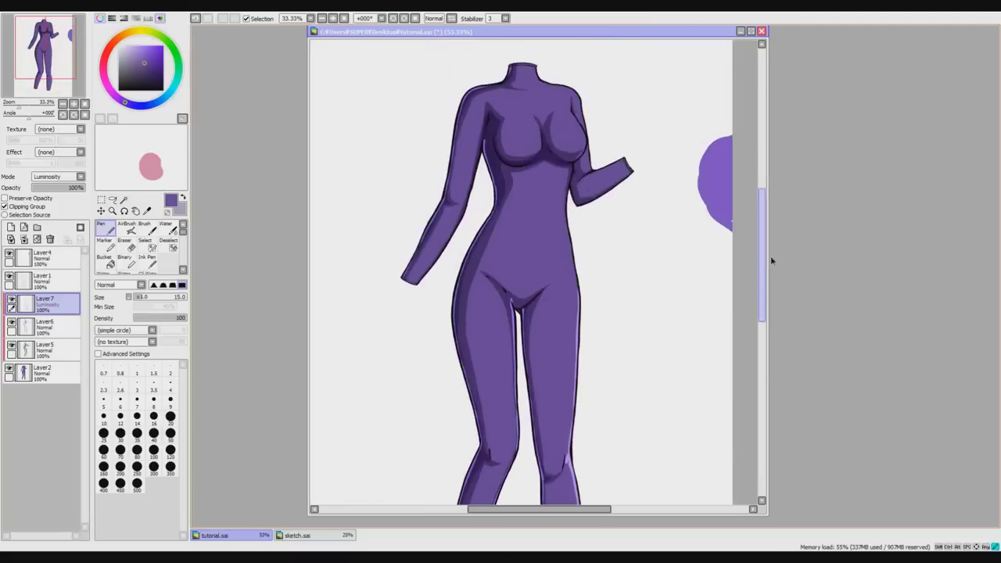
scroll(505, 299, up, 3)
mouse_move(483, 274)
mouse_down()
mouse_move(516, 330)
mouse_move(523, 389)
mouse_up()
click(130, 248)
drag(480, 272, 514, 343)
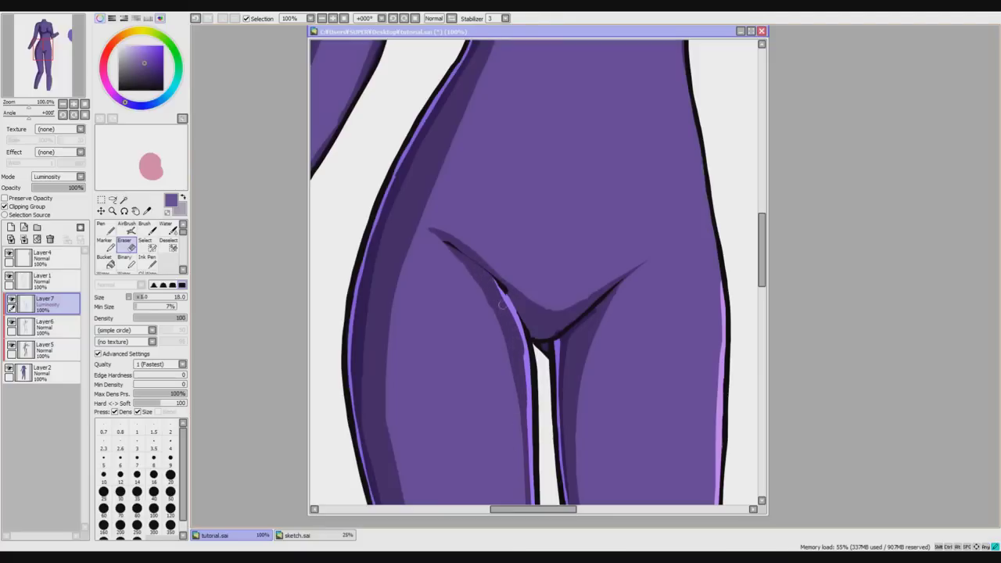
scroll(515, 487, down, 4)
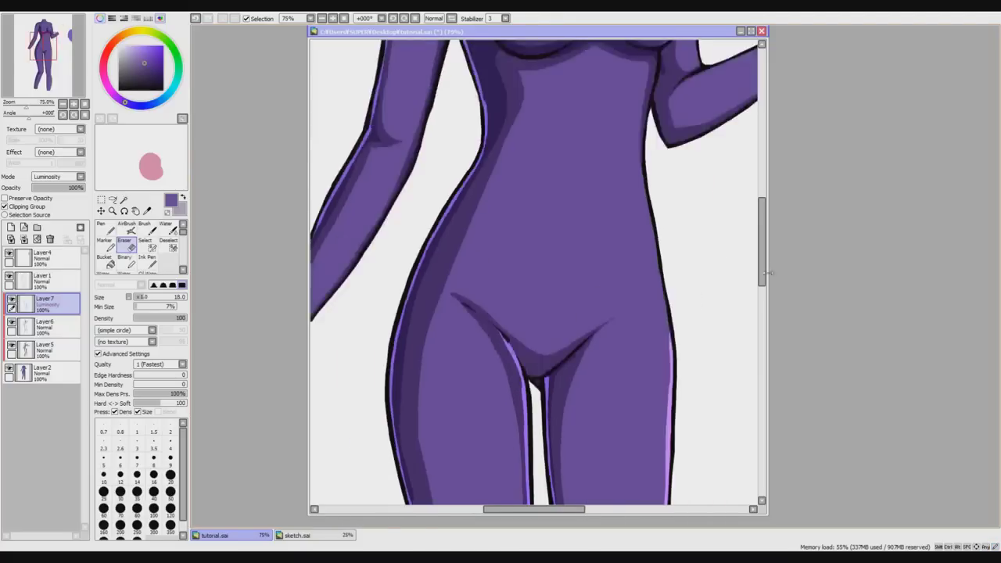
Paint Pen highlights down the torso from under the bust to the hip and around the raised arm's elbow and forearm underside.
click(108, 227)
scroll(578, 207, up, 3)
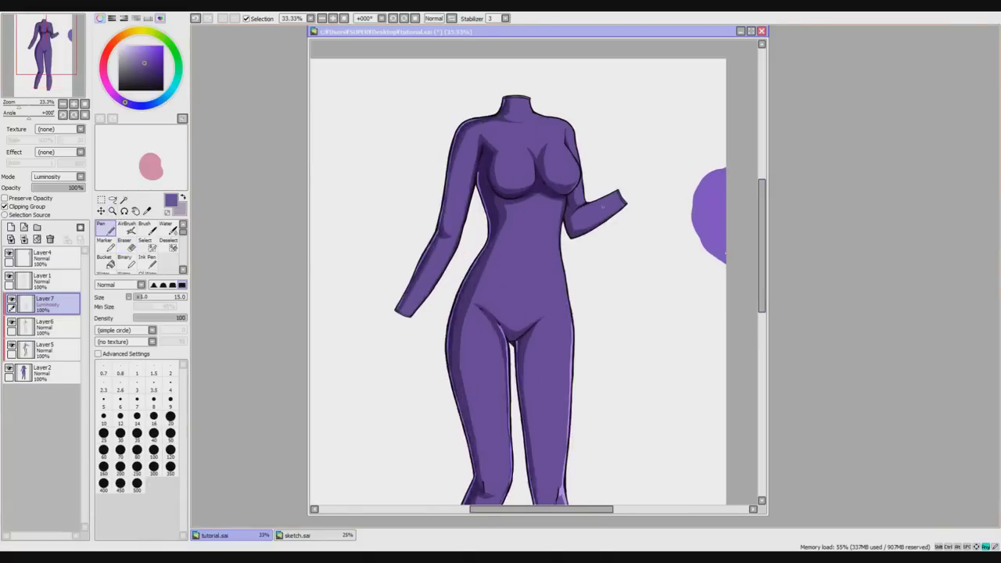
mouse_move(558, 178)
mouse_down()
mouse_move(545, 261)
mouse_move(573, 485)
mouse_up()
drag(571, 271, 649, 232)
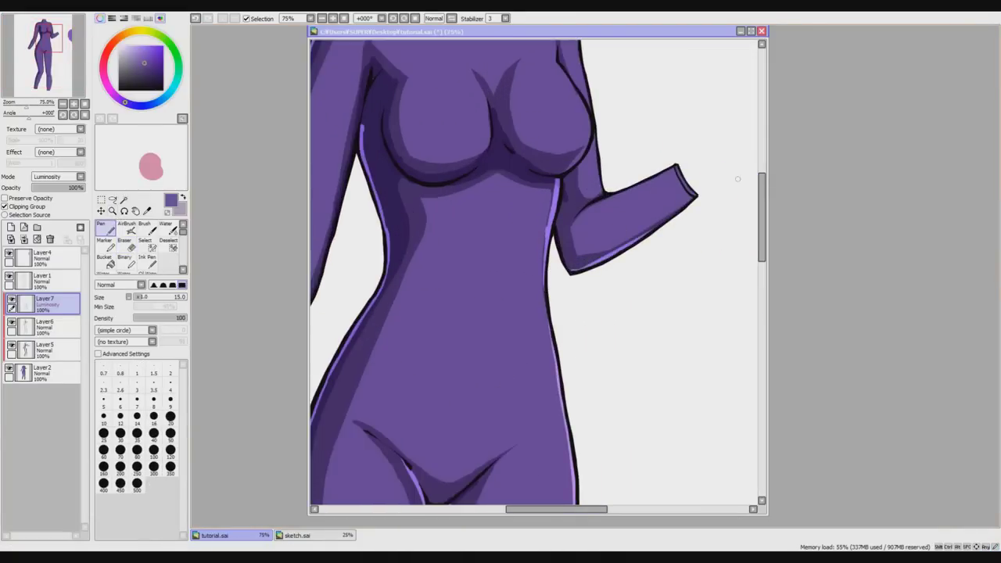
key(ctrl+z)
drag(557, 232, 573, 271)
Paint a highlight along the outer edge of the raised arm's upper arm and thin it with the Eraser.
scroll(635, 230, up, 3)
drag(571, 123, 601, 294)
click(127, 246)
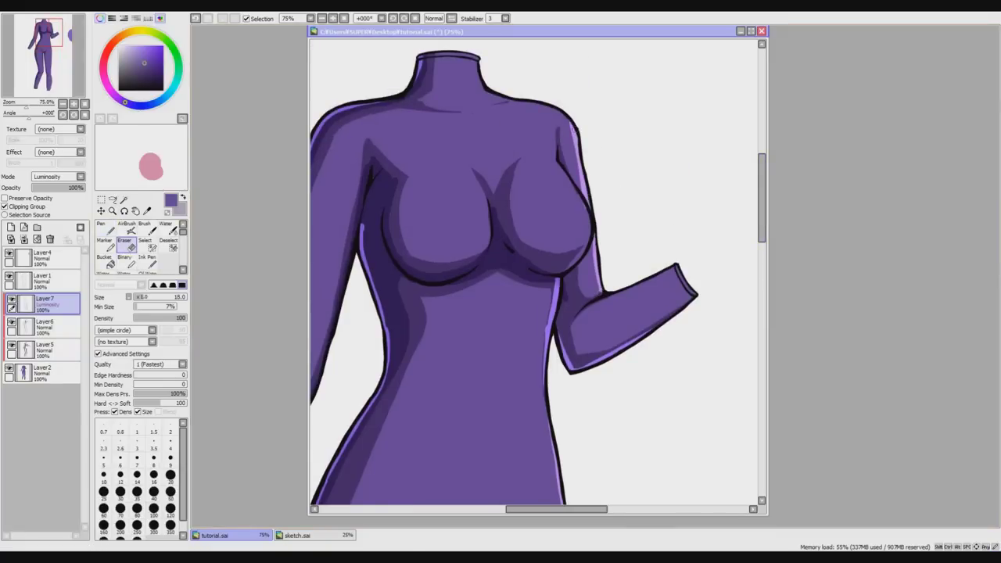
scroll(575, 188, up, 1)
drag(577, 165, 585, 203)
drag(564, 89, 573, 149)
Paint a Pen highlight along the outer lower curve of the breast on the raised arm's side, undoing the extra strokes.
click(114, 235)
drag(597, 225, 565, 303)
drag(592, 249, 552, 301)
drag(553, 156, 596, 227)
key(ctrl+z)
key(ctrl+z)
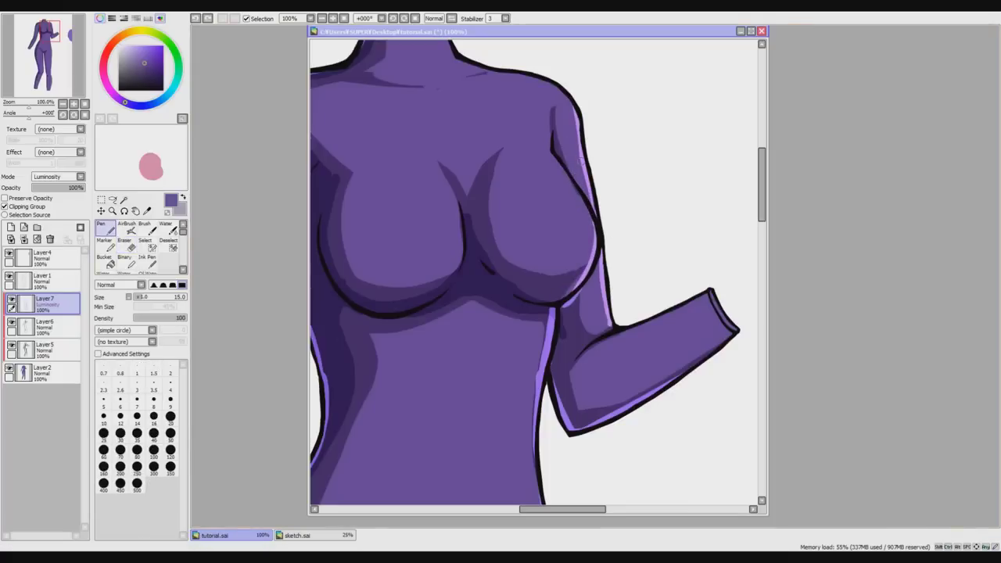
Paint a highlight along the top edge of the raised forearm from the elbow crease to the wrist and thin it with the Eraser.
drag(619, 332, 707, 297)
key(ctrl+z)
drag(582, 356, 697, 299)
drag(626, 331, 705, 297)
click(124, 244)
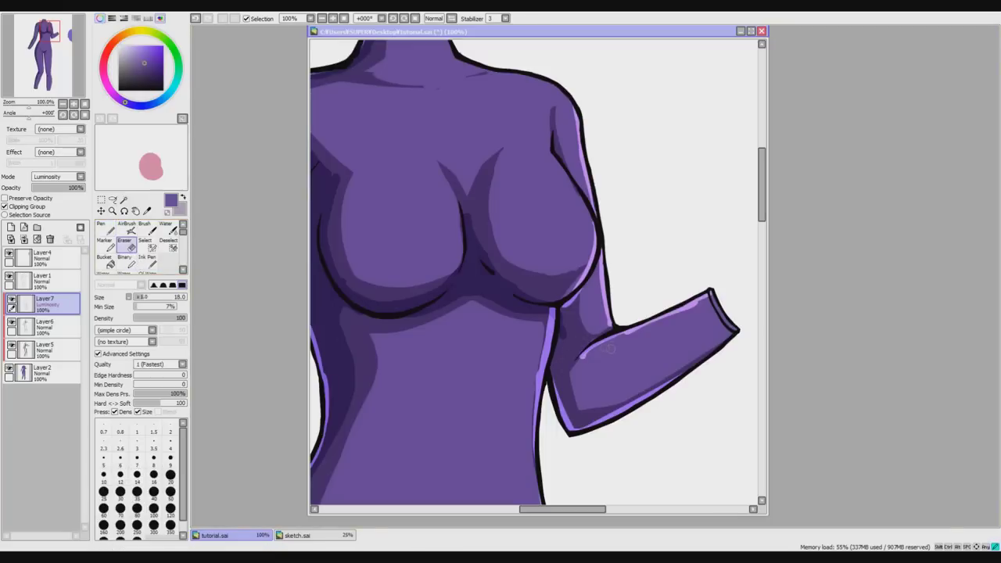
Paint a highlight along the cleavage line on the raised arm's side and shave it to a thin sliver with the Eraser.
click(106, 229)
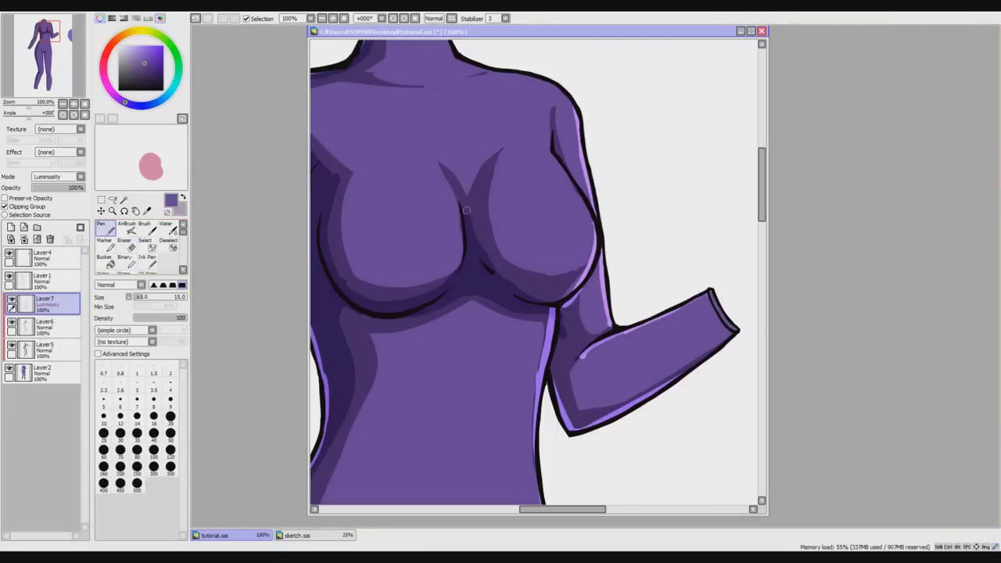
drag(468, 215, 508, 287)
scroll(482, 248, up, 2)
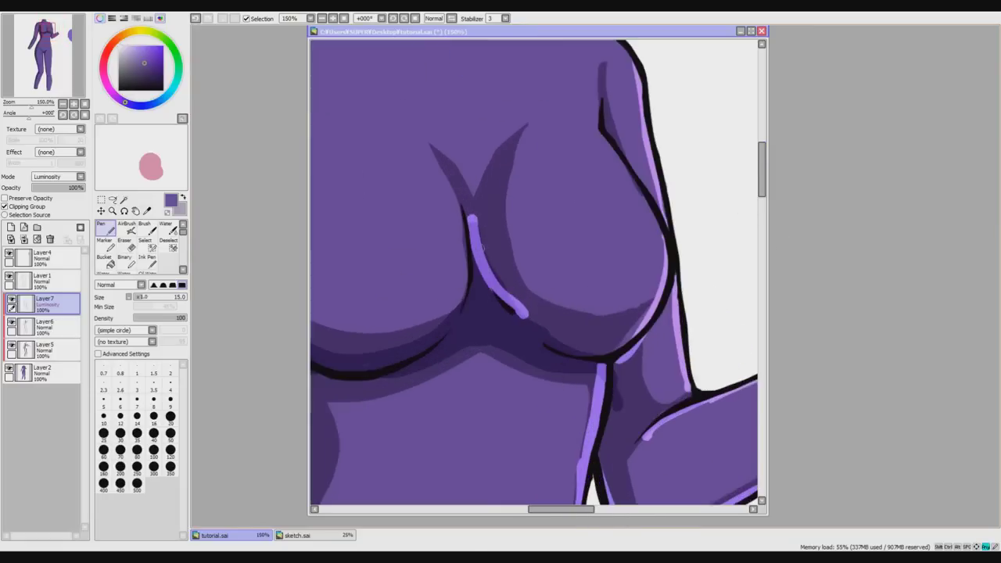
scroll(481, 245, up, 1)
key(ctrl+z)
drag(467, 213, 517, 321)
key(ctrl+z)
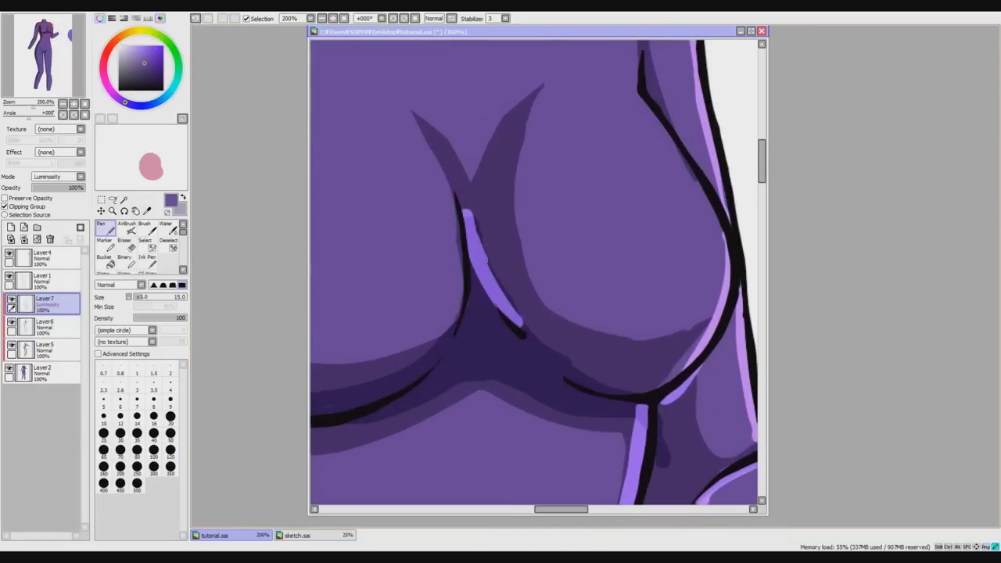
key(e)
mouse_move(468, 216)
mouse_down()
mouse_move(493, 254)
mouse_move(451, 197)
mouse_move(449, 210)
mouse_move(485, 230)
mouse_move(518, 319)
mouse_up()
drag(484, 248, 511, 307)
scroll(525, 351, down, 3)
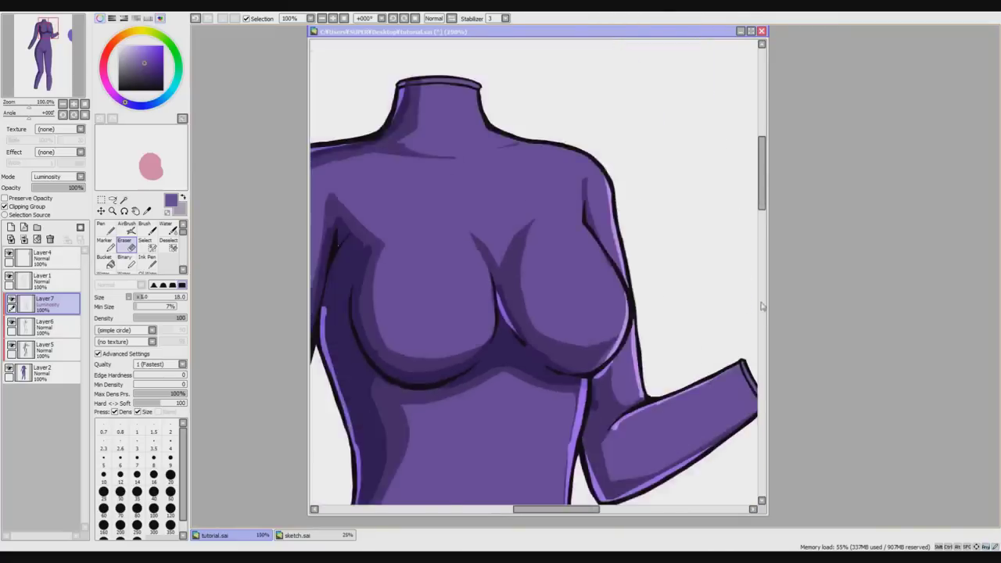
Paint a highlight around the outer breast curve on the lowered arm's side, then erase its upper overflow and the torso highlight's blunt tip.
key(n)
scroll(541, 301, up, 2)
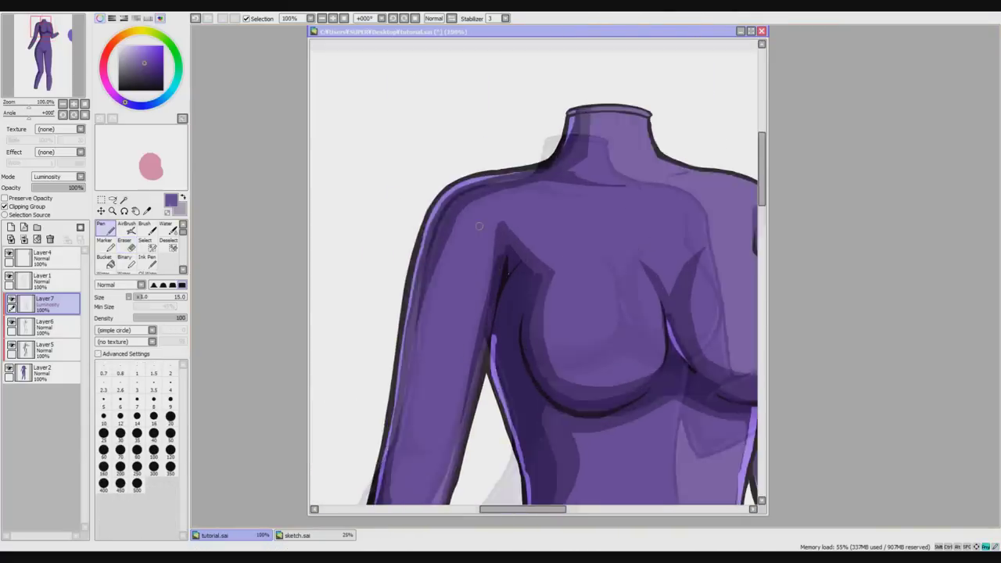
mouse_move(547, 274)
mouse_down()
mouse_move(536, 387)
mouse_move(563, 438)
mouse_move(625, 463)
mouse_up()
click(124, 244)
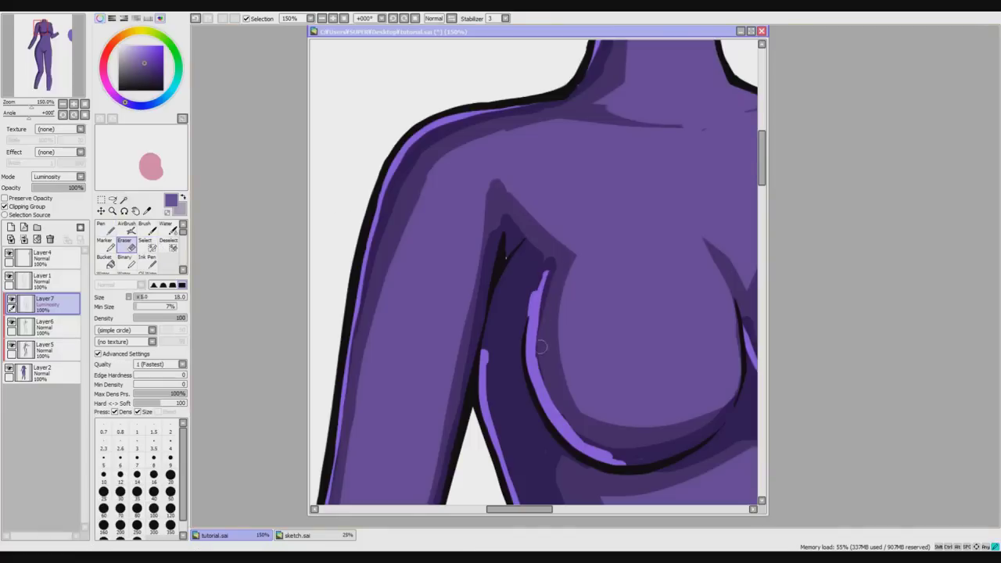
drag(534, 277, 521, 311)
drag(541, 263, 523, 308)
drag(479, 359, 490, 409)
Thin the inner edge and lower end of the breast highlight on the lowered arm's side with the Eraser.
drag(553, 275, 545, 352)
drag(545, 296, 544, 369)
drag(594, 441, 610, 453)
drag(549, 371, 624, 457)
drag(545, 348, 586, 443)
drag(543, 324, 560, 399)
mouse_move(541, 345)
mouse_down()
mouse_move(559, 399)
mouse_move(615, 460)
mouse_up()
drag(565, 417, 617, 459)
drag(564, 433, 624, 464)
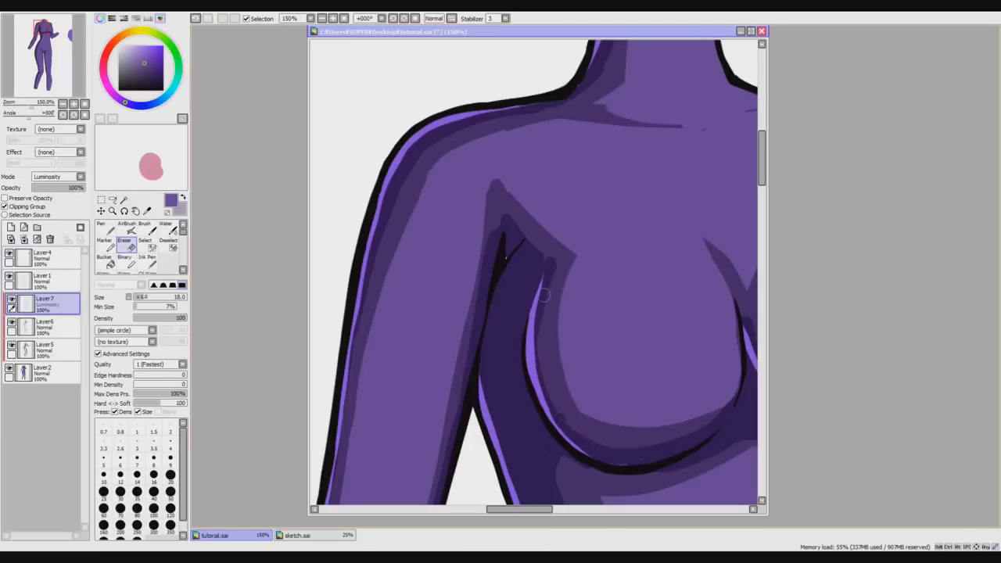
Trim the upper tip of the cleavage highlight with the Eraser.
scroll(636, 438, down, 2)
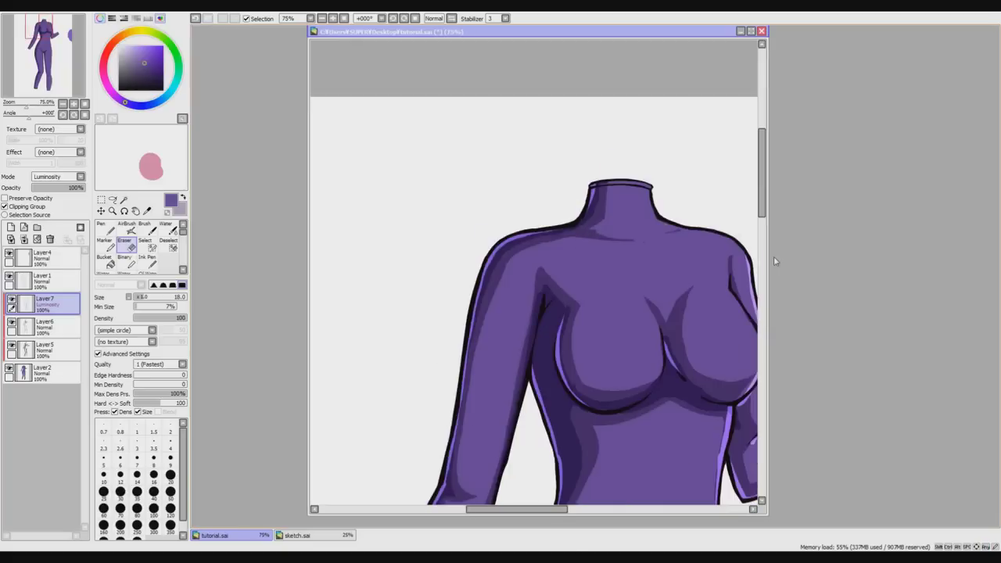
scroll(711, 334, down, 1)
scroll(634, 319, up, 3)
drag(594, 309, 597, 333)
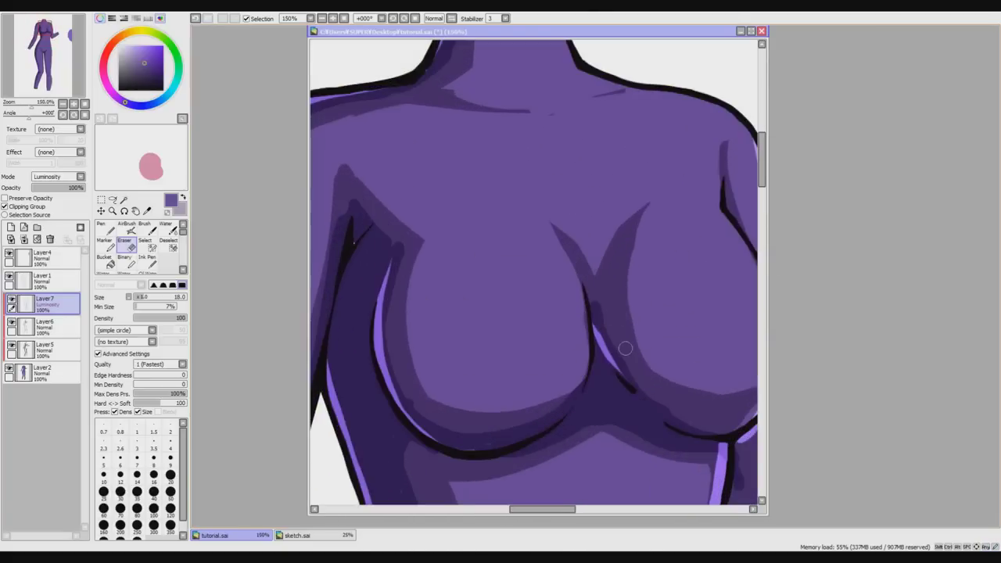
Paint a thin highlight along the top of the shoulder on the raised arm's side with the Pen, redoing the first stroke.
scroll(688, 281, down, 3)
drag(763, 223, 763, 237)
drag(561, 509, 609, 509)
click(107, 229)
scroll(516, 180, up, 3)
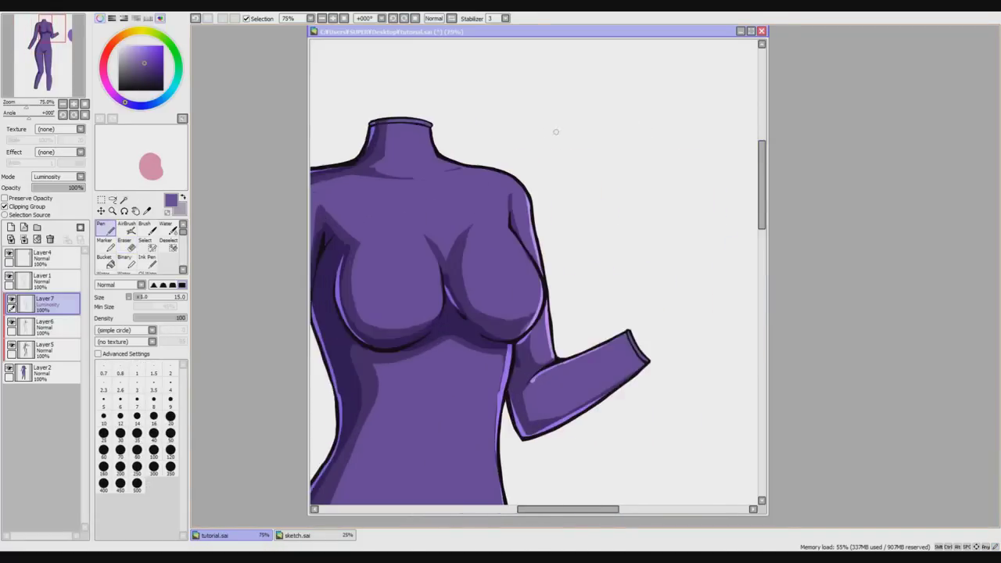
drag(494, 192, 536, 264)
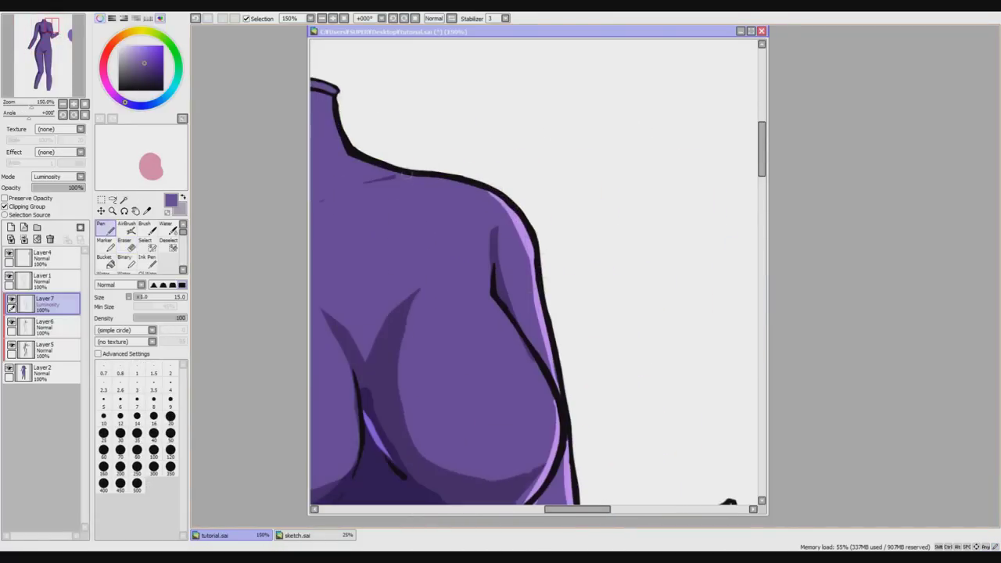
key(ctrl+z)
drag(408, 176, 499, 200)
scroll(542, 272, down, 2)
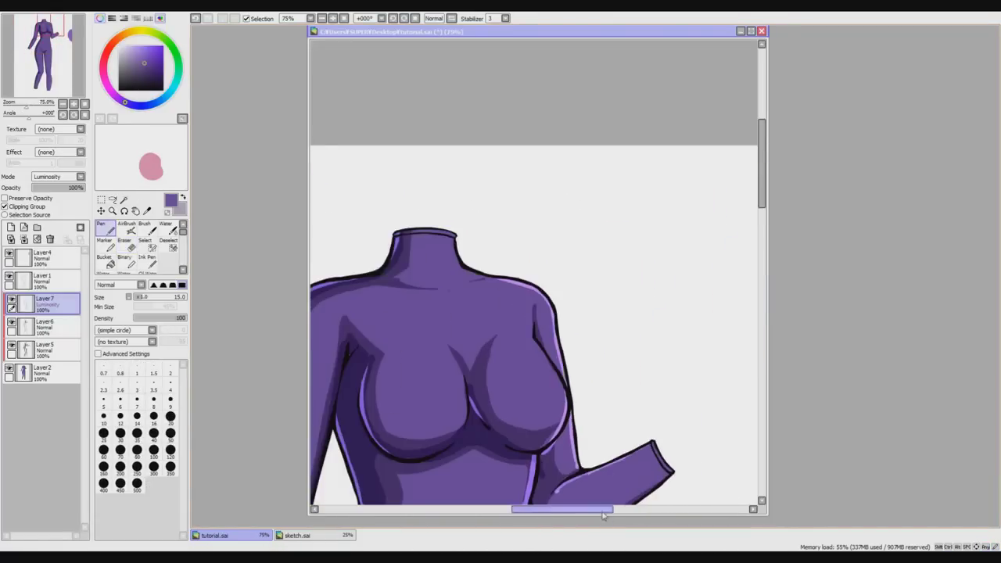
Paint a thin highlight down the side of the neck on the raised arm's side.
drag(602, 512, 576, 512)
scroll(553, 235, up, 1)
mouse_move(569, 235)
mouse_down()
mouse_move(579, 278)
mouse_move(604, 291)
mouse_up()
scroll(745, 213, down, 1)
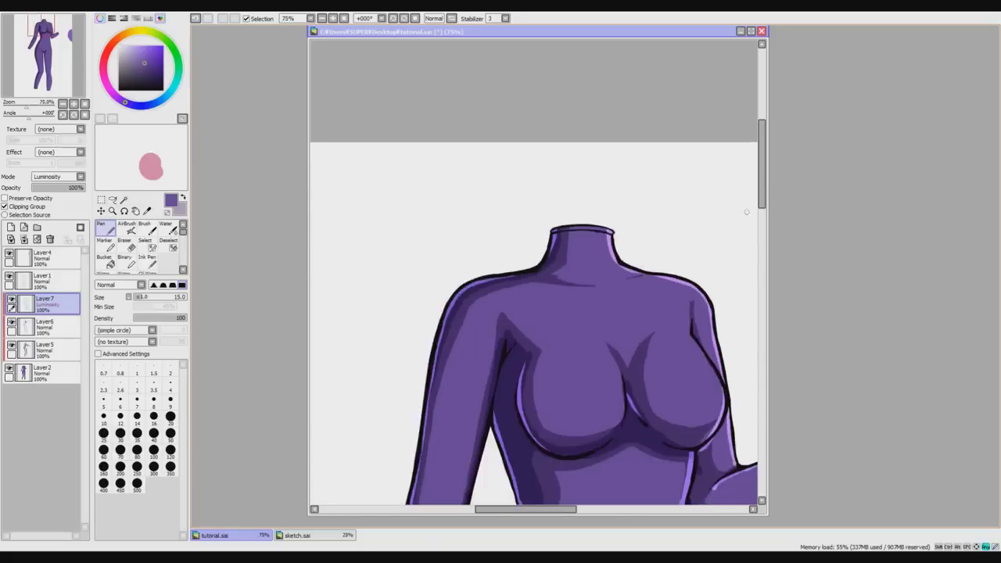
scroll(745, 212, down, 4)
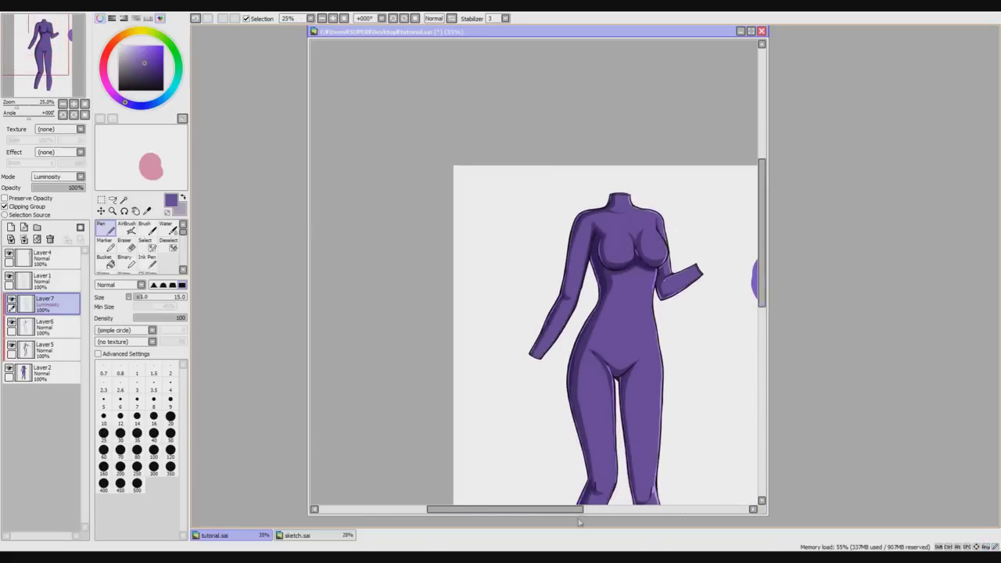
drag(579, 522, 627, 522)
drag(768, 276, 764, 291)
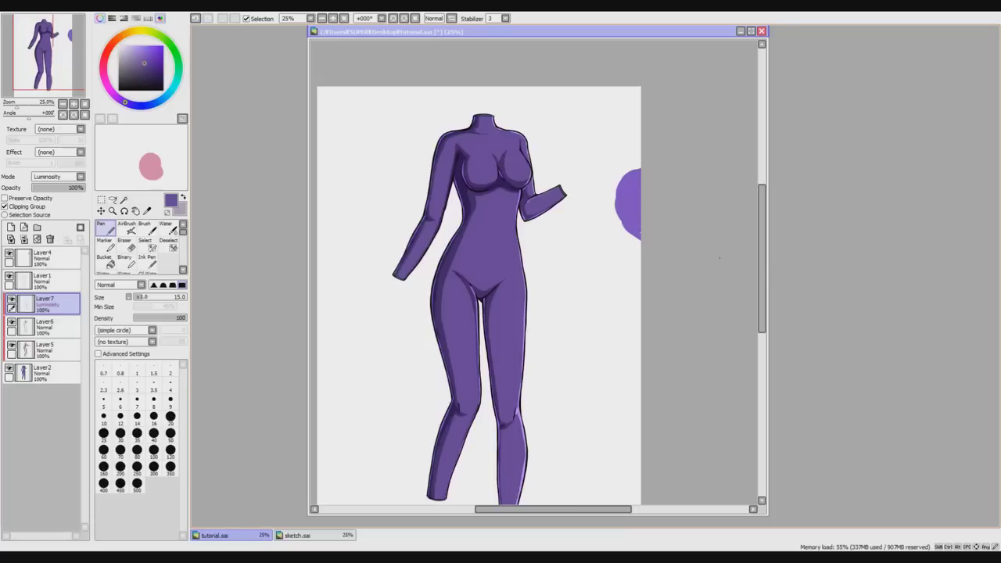
Paint a broad, long highlight strip down the middle of the lowered arm's upper part.
scroll(718, 258, up, 4)
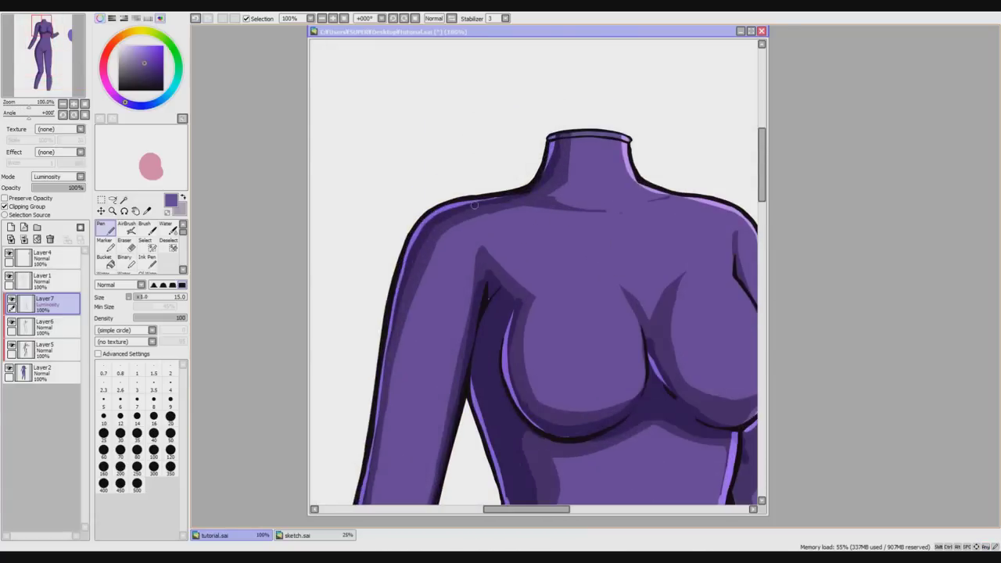
scroll(758, 215, down, 2)
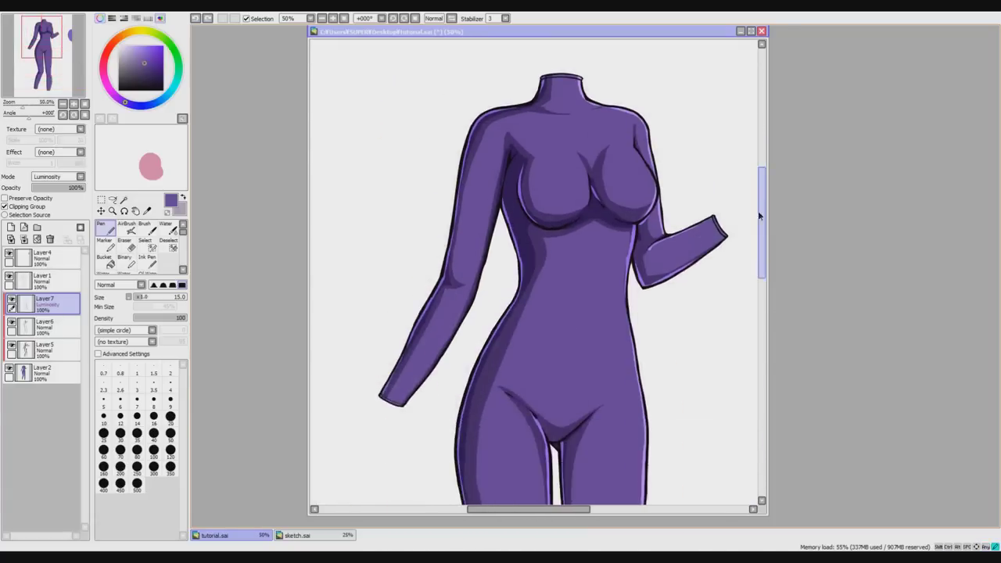
scroll(758, 216, down, 1)
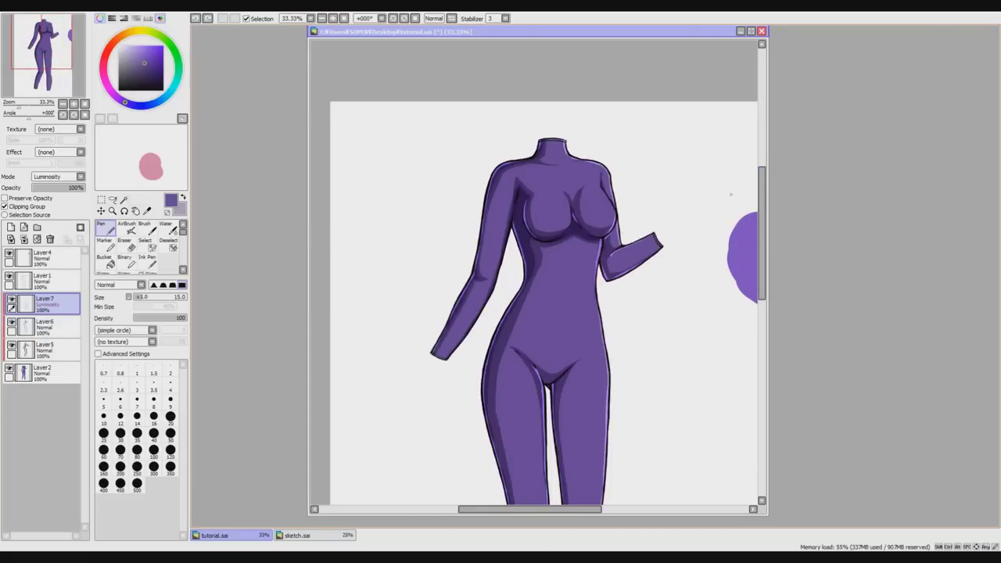
scroll(508, 184, up, 3)
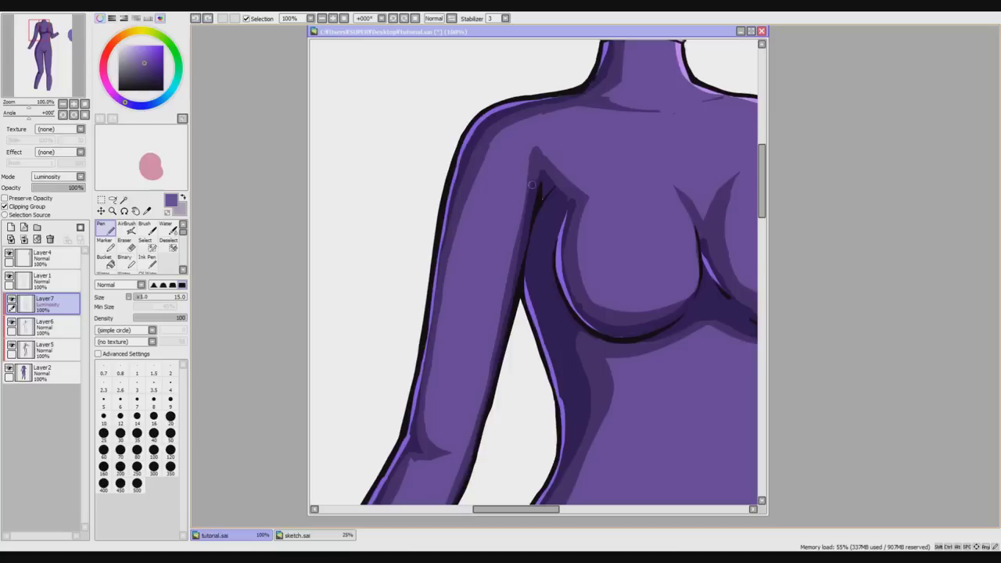
mouse_move(489, 179)
mouse_down()
mouse_move(489, 258)
mouse_move(451, 397)
mouse_up()
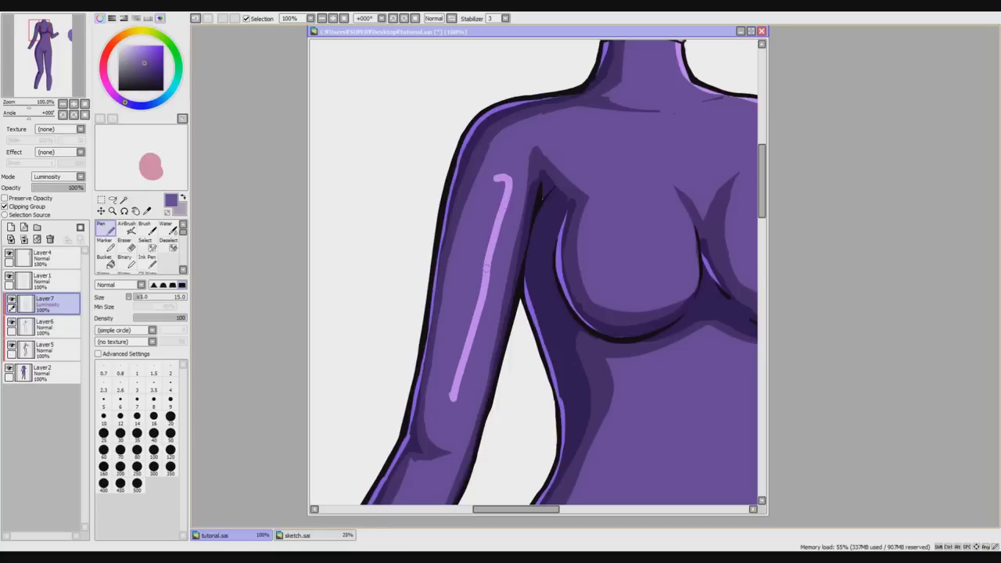
mouse_move(494, 177)
mouse_down()
mouse_move(447, 383)
mouse_move(494, 191)
mouse_move(459, 361)
mouse_move(463, 334)
mouse_up()
key(ctrl+z)
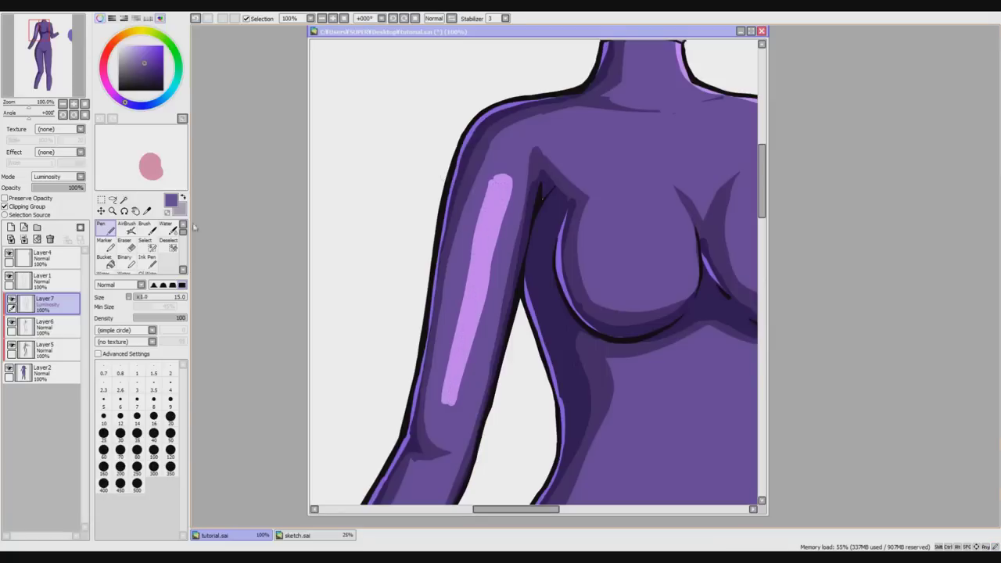
Taper the upper-arm highlight toward the elbow and square off its shoulder end with the Eraser.
key(e)
drag(475, 212, 456, 303)
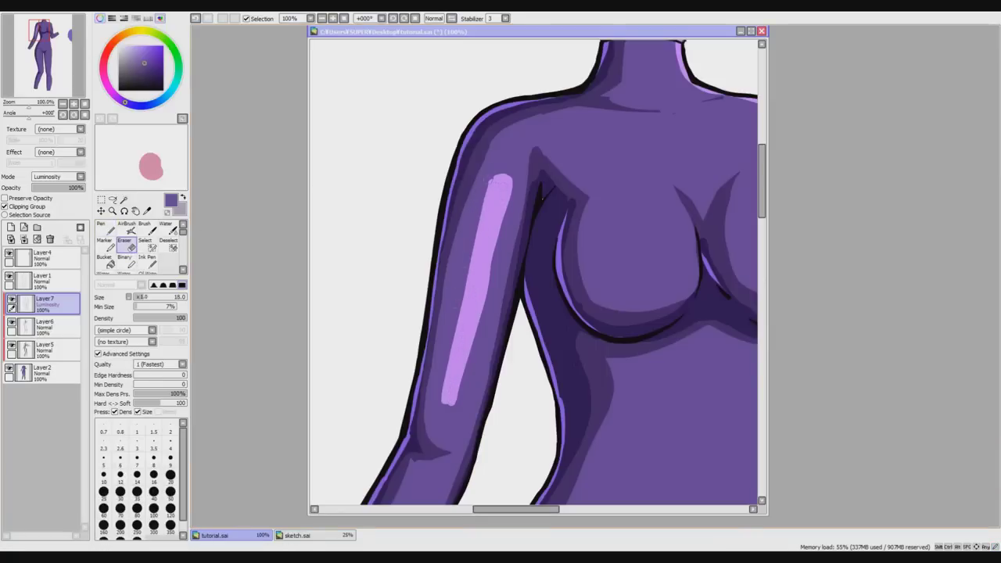
mouse_move(486, 272)
mouse_down()
mouse_move(451, 405)
mouse_move(438, 405)
mouse_up()
drag(448, 347, 438, 405)
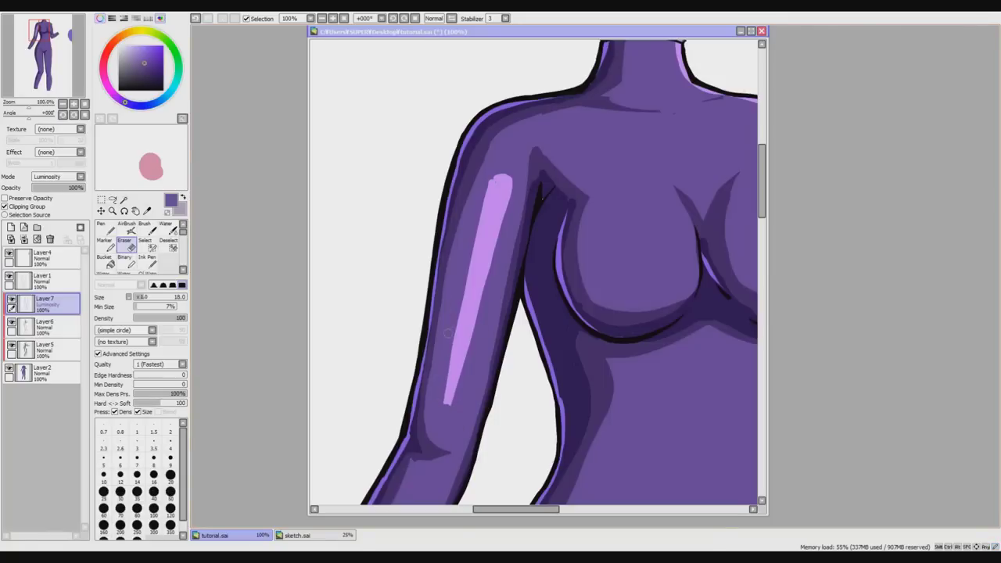
drag(452, 302, 439, 422)
mouse_move(480, 180)
mouse_down()
mouse_move(531, 168)
mouse_move(519, 169)
mouse_move(510, 230)
mouse_up()
drag(514, 173, 503, 233)
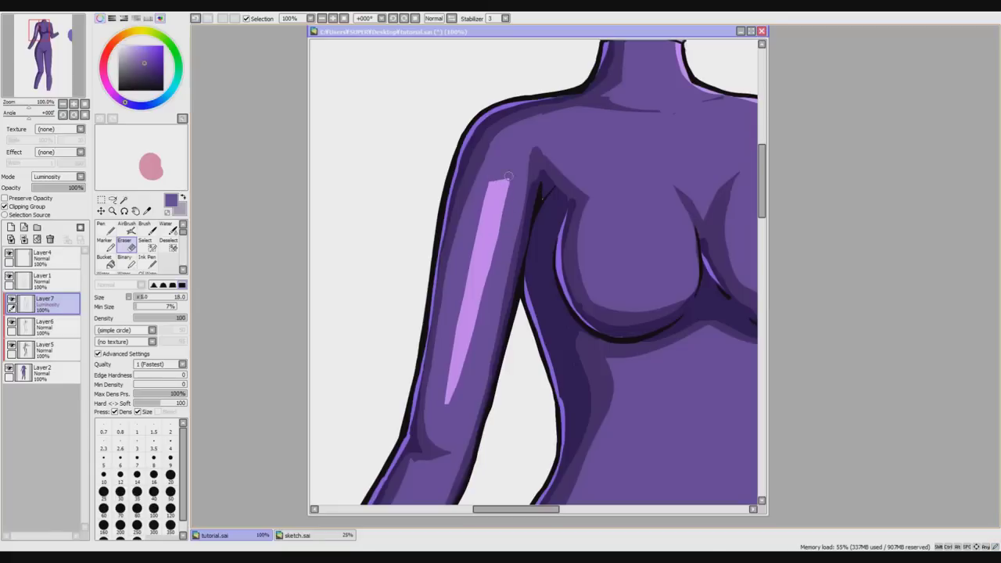
Erase two narrow gaps across the lower part of the upper-arm highlight, splitting it into three pieces.
scroll(748, 212, down, 2)
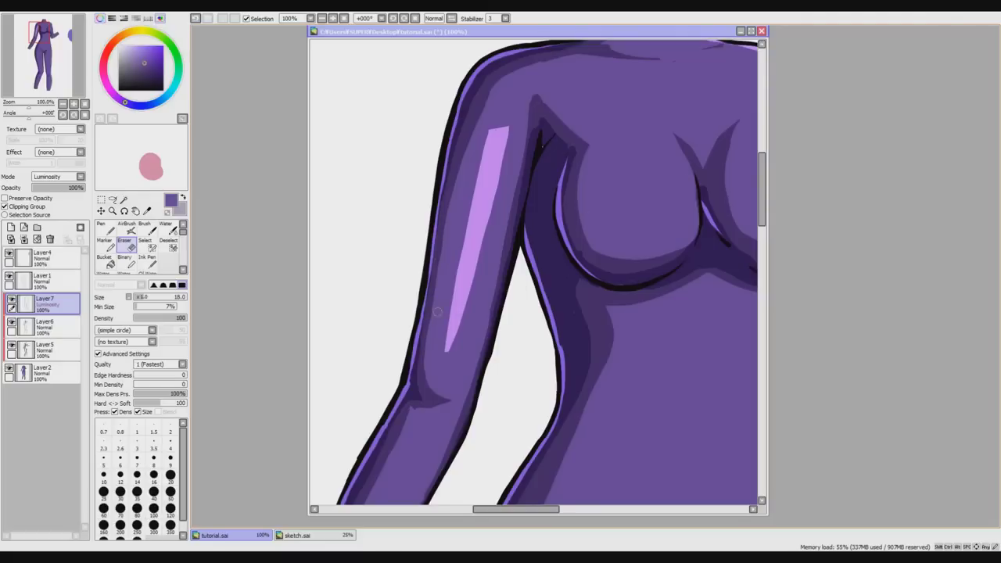
mouse_move(444, 314)
mouse_down()
mouse_move(490, 318)
mouse_move(447, 287)
mouse_move(473, 258)
mouse_move(469, 273)
mouse_move(452, 276)
mouse_move(458, 288)
mouse_move(484, 281)
mouse_move(470, 269)
mouse_move(496, 271)
mouse_up()
key(ctrl+z)
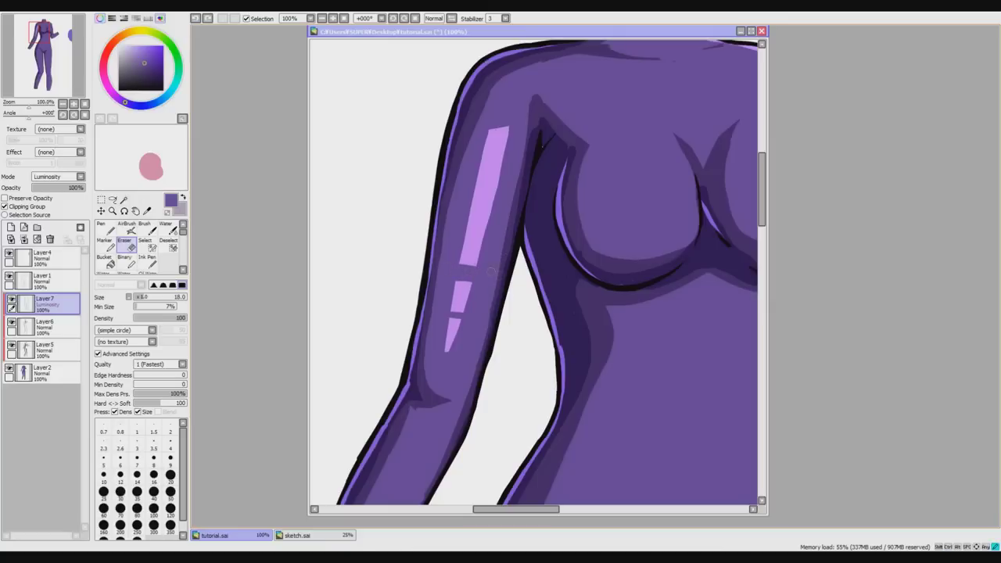
scroll(739, 231, down, 1)
scroll(577, 179, up, 1)
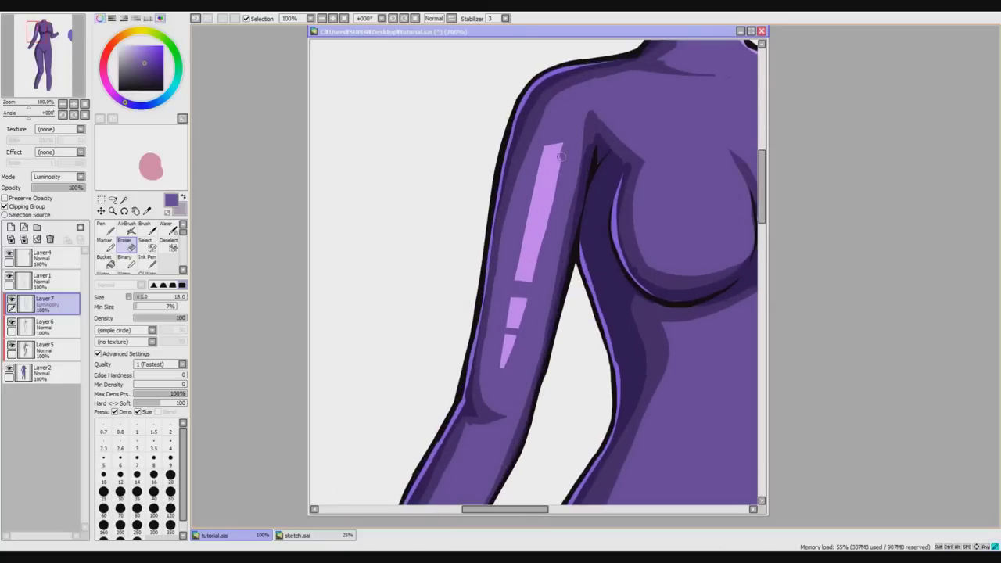
Shave the long edges and shoulder end of the upper-arm highlight's longest piece with the Eraser.
drag(541, 146, 519, 275)
scroll(564, 152, down, 1)
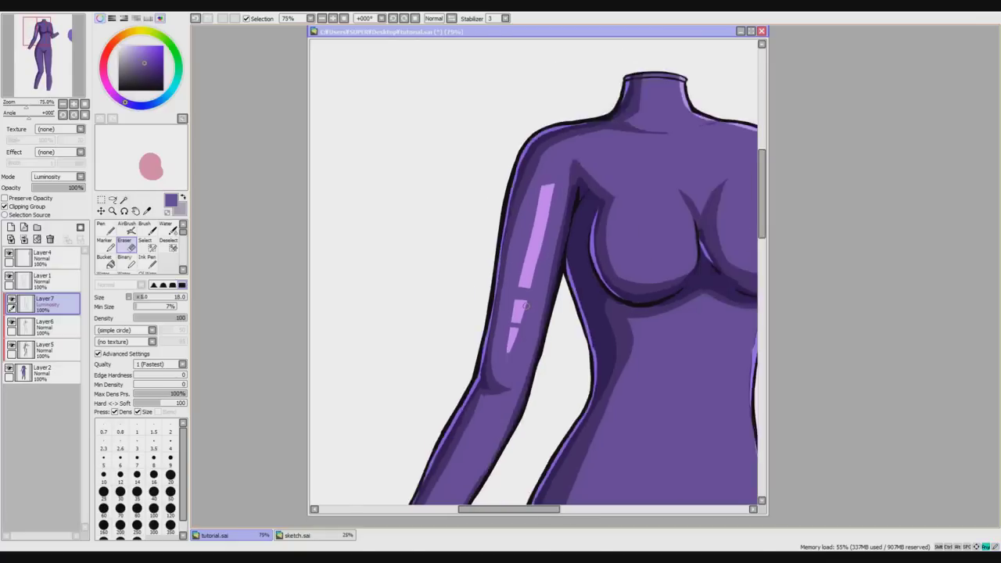
scroll(582, 221, up, 1)
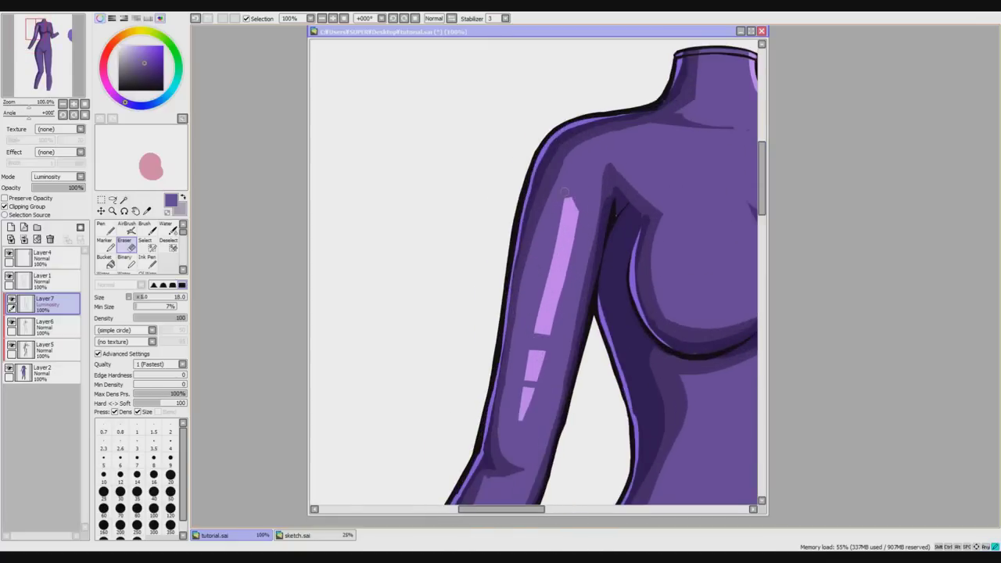
scroll(597, 182, down, 2)
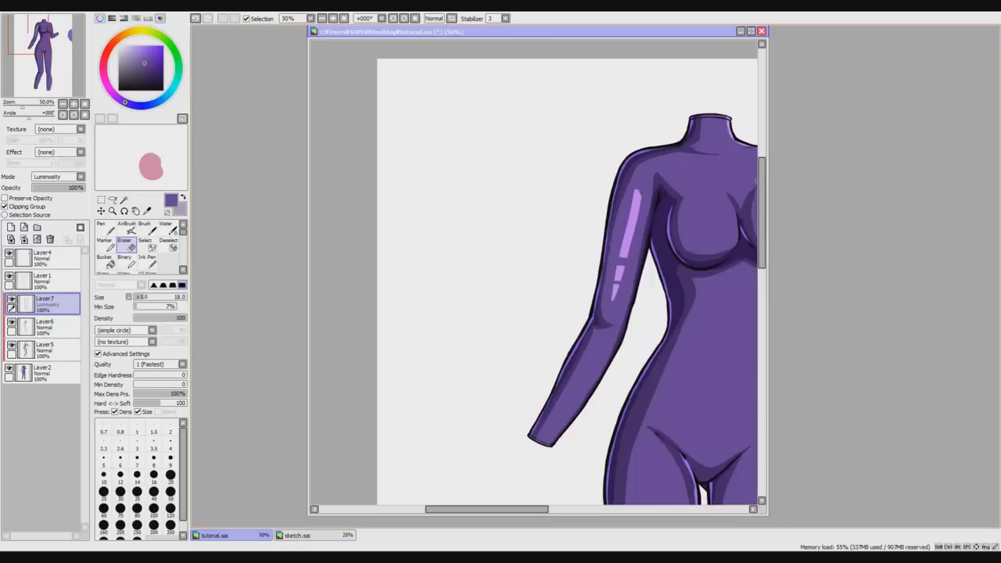
drag(531, 510, 566, 510)
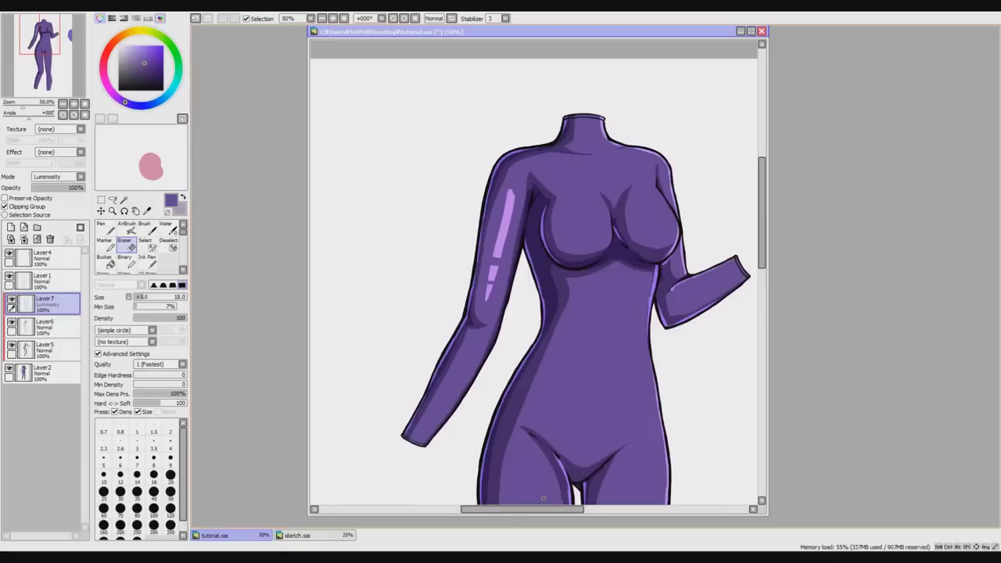
scroll(543, 497, down, 5)
scroll(543, 497, up, 2)
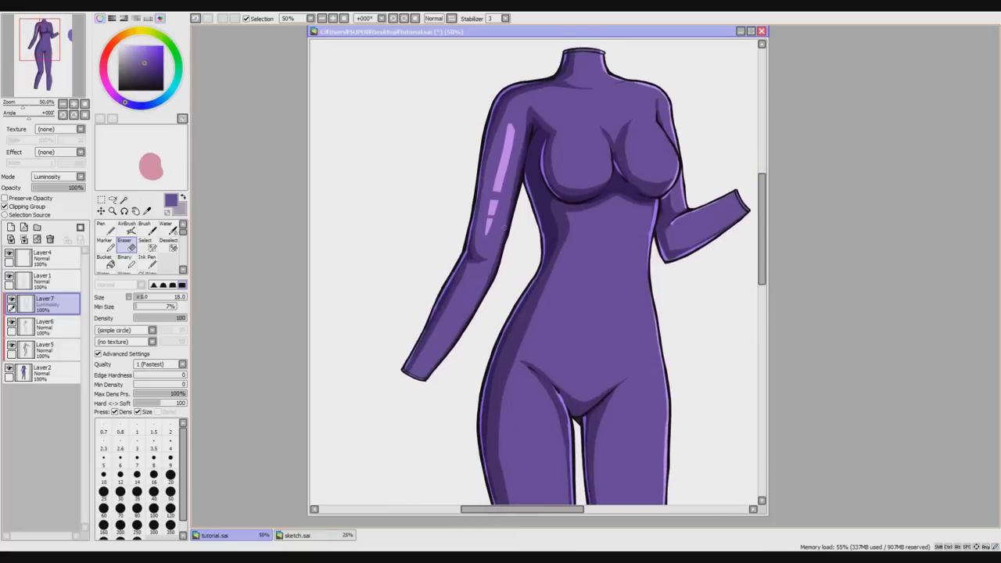
Extend the upper-arm highlight a little further toward the shoulder with the Pen.
click(107, 229)
scroll(534, 220, up, 2)
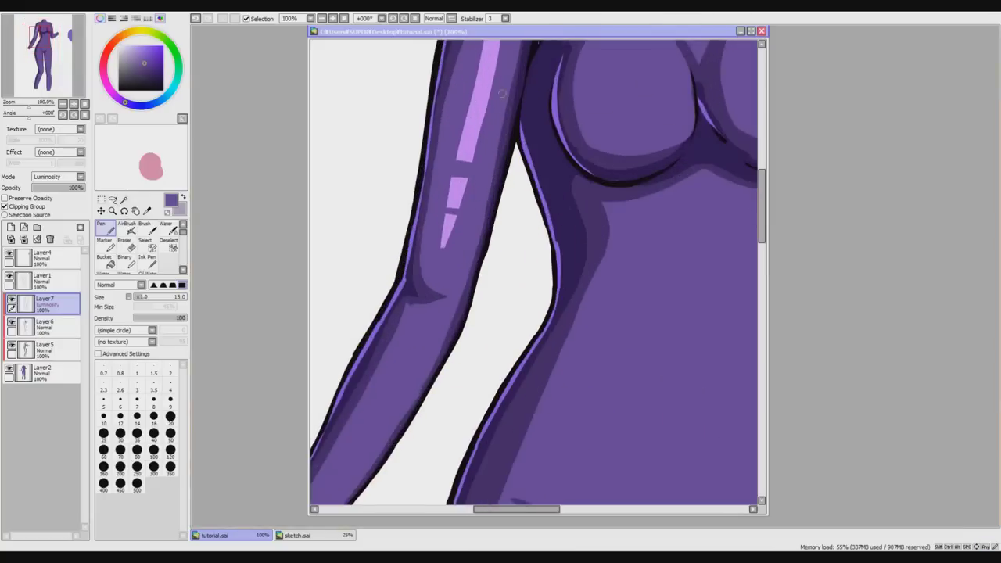
scroll(760, 192, up, 2)
key(ctrl+plus)
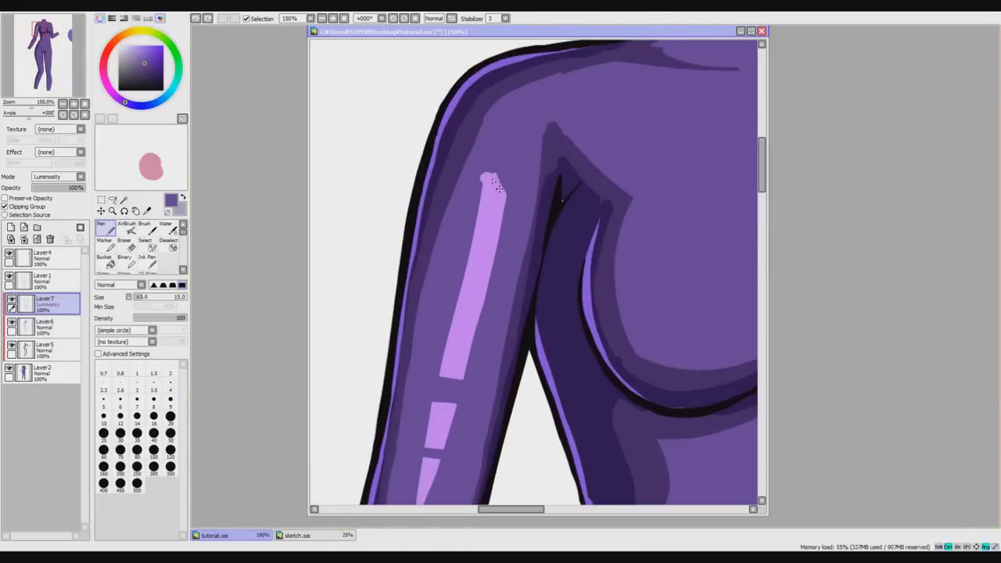
drag(496, 150, 494, 213)
drag(506, 155, 500, 211)
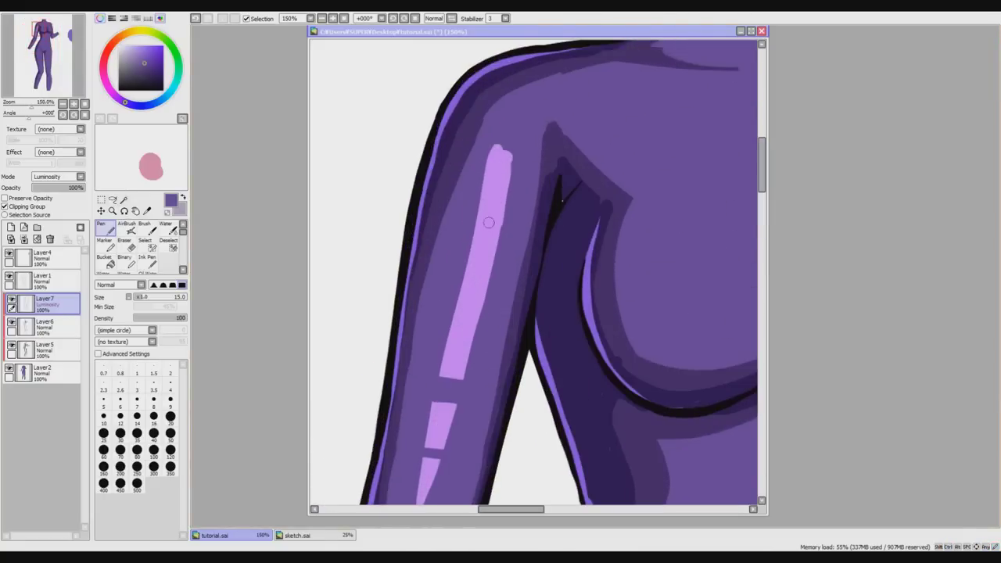
Erase the sides of the extended upper-arm highlight so its shoulder end tapers to a point.
key(e)
mouse_move(505, 143)
mouse_down()
mouse_move(515, 183)
mouse_move(506, 238)
mouse_up()
scroll(629, 236, down, 2)
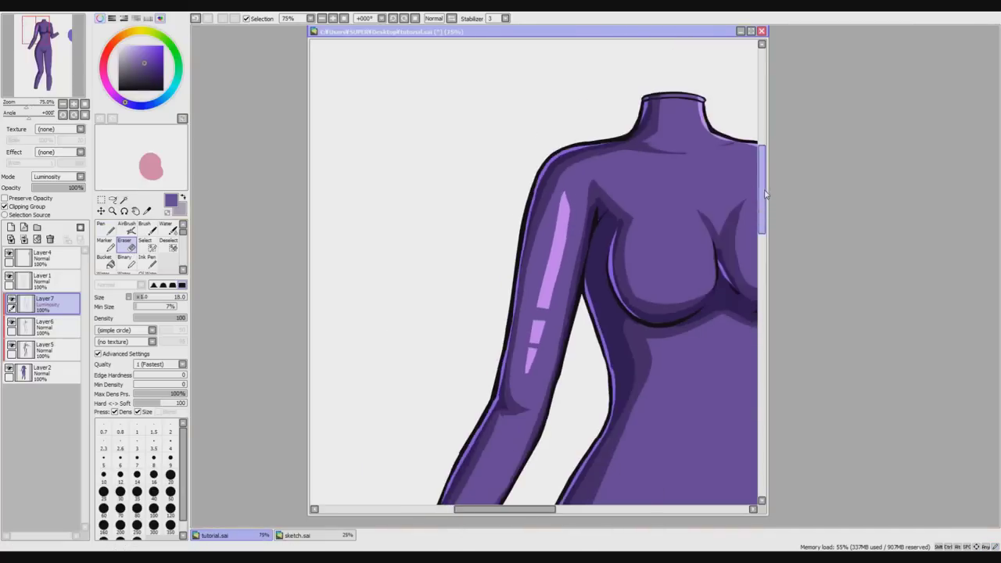
key(ctrl+minus)
key(ctrl+minus)
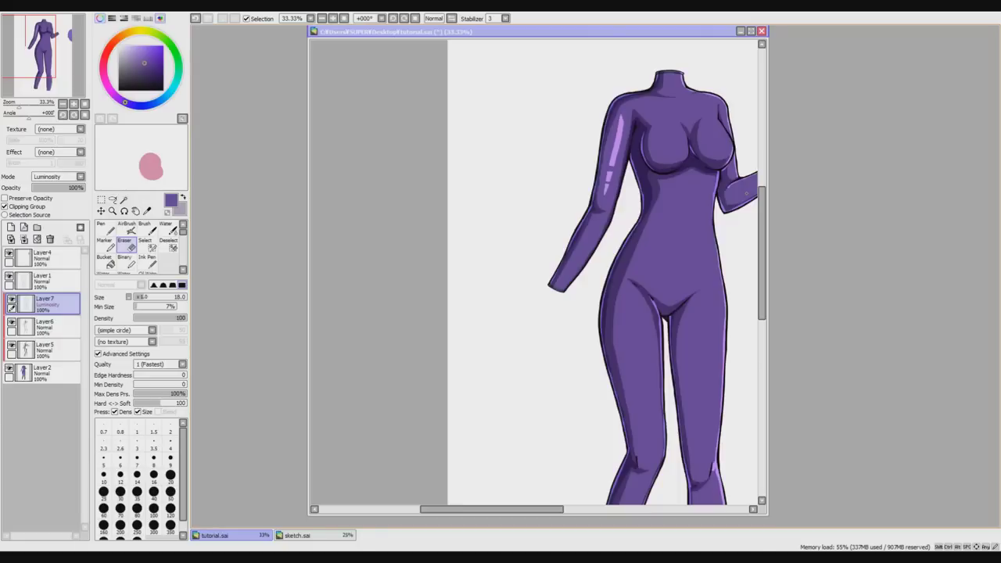
Paint a long highlight strip down the forearm of the lowered arm, wider near the elbow and narrower toward the wrist.
drag(543, 509, 577, 509)
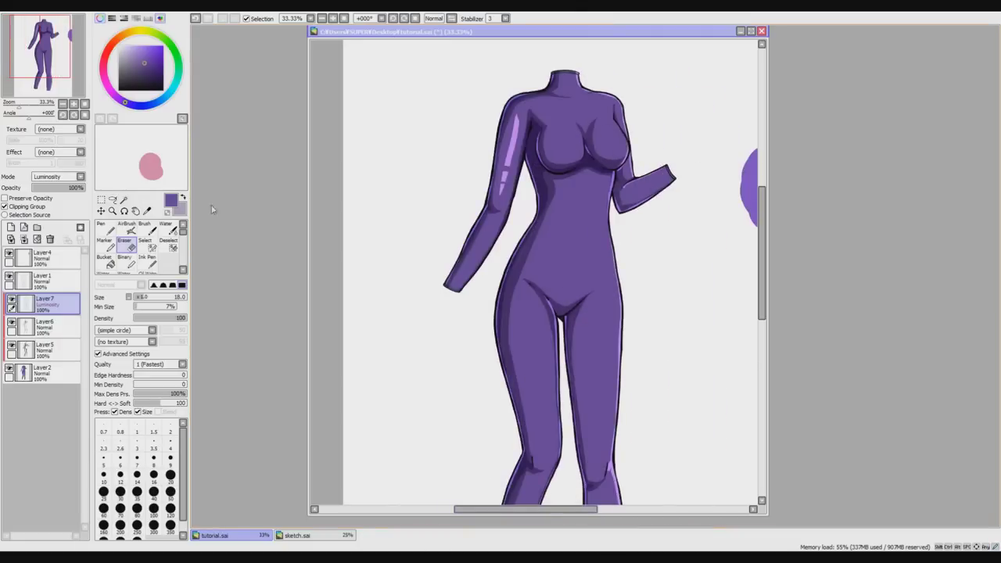
click(105, 228)
scroll(519, 208, up, 2)
mouse_move(387, 354)
mouse_down()
mouse_move(447, 247)
mouse_move(458, 256)
mouse_move(391, 349)
mouse_move(451, 243)
mouse_move(397, 350)
mouse_up()
key(ctrl+z)
mouse_move(451, 261)
mouse_down()
mouse_move(422, 307)
mouse_move(454, 251)
mouse_up()
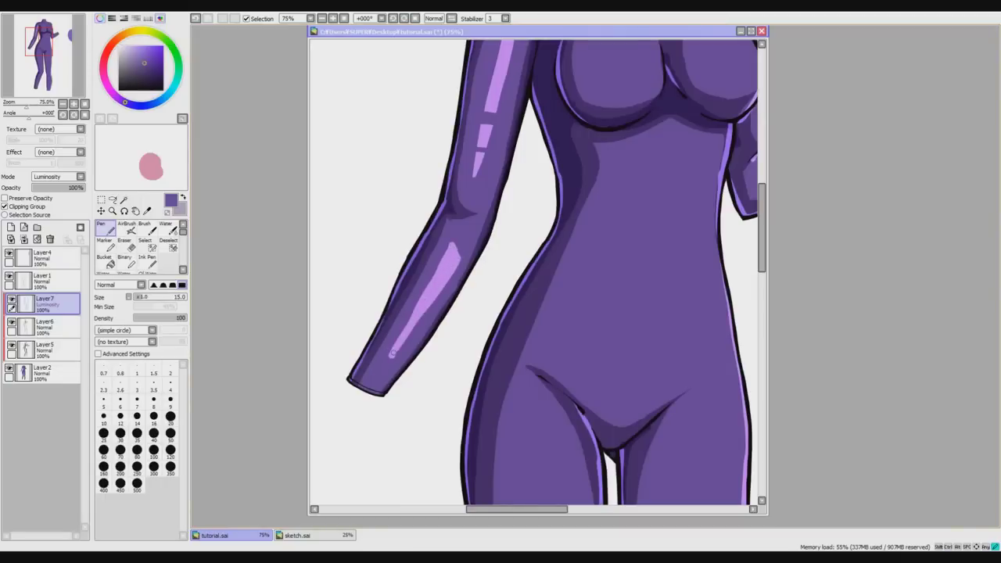
drag(392, 356, 426, 301)
drag(448, 245, 443, 260)
Try shifting the color of the Luminosity layer's highlights to light blue.
click(127, 244)
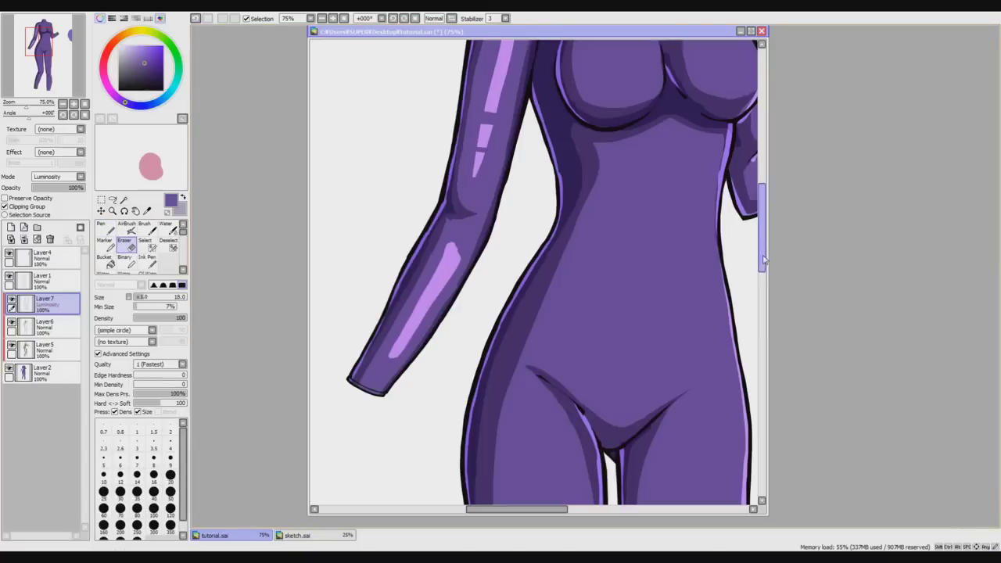
key(Page_Down)
key(ctrl+minus)
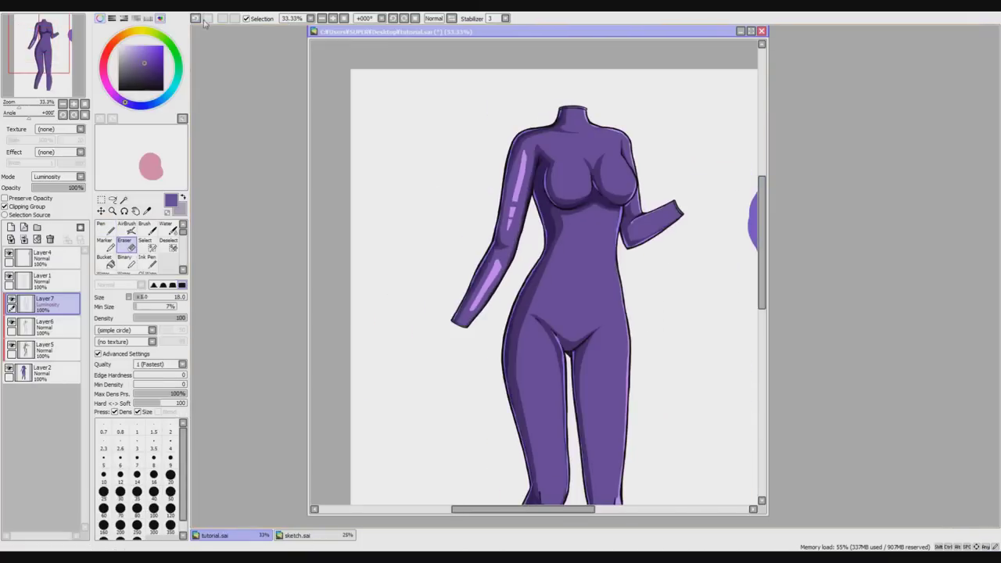
click(200, 19)
drag(807, 344, 744, 352)
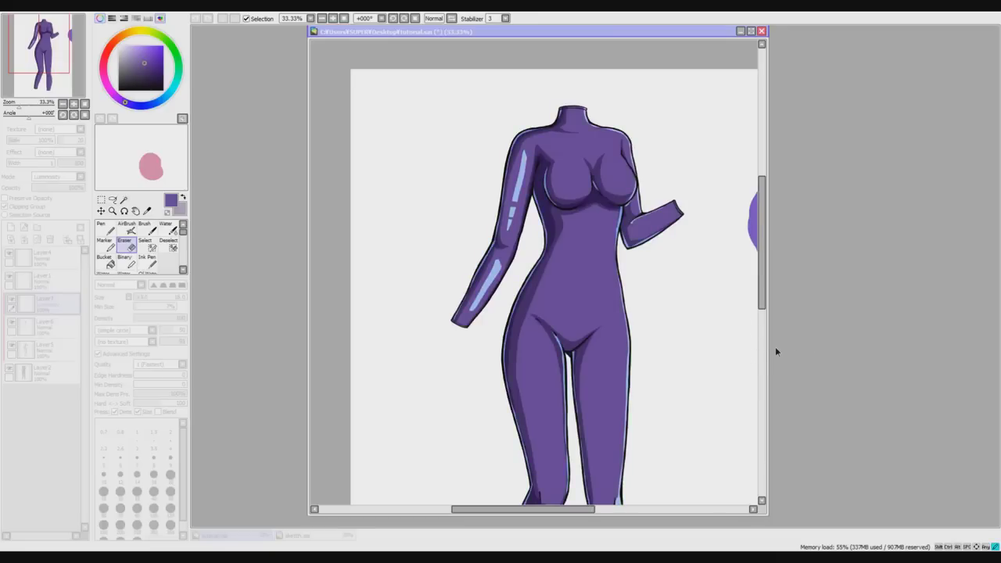
drag(733, 353, 853, 340)
drag(772, 349, 827, 336)
click(874, 391)
Erase the edges of the lowered forearm's highlight strip so both ends taper to points.
click(107, 234)
scroll(509, 295, up, 3)
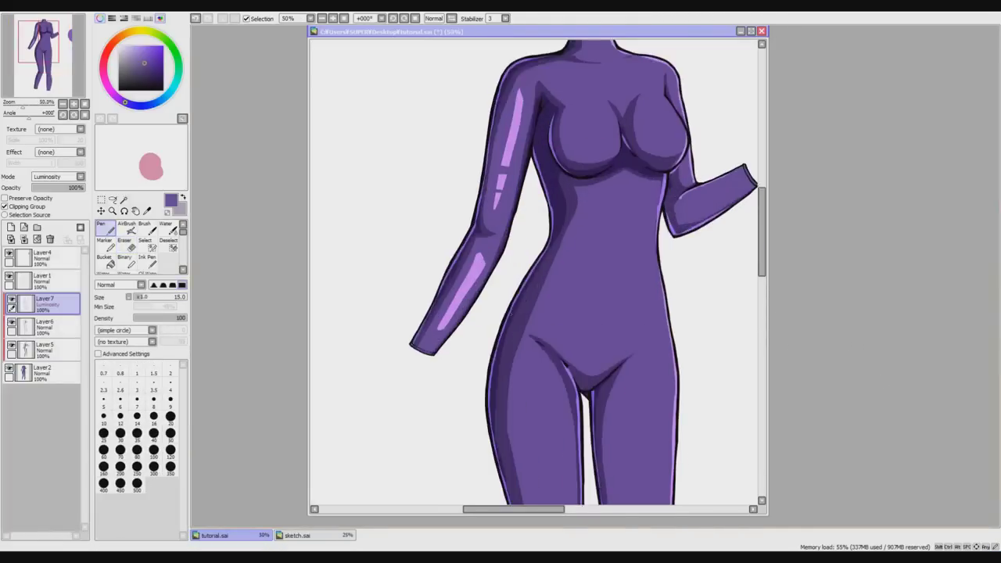
click(128, 246)
drag(475, 216, 401, 338)
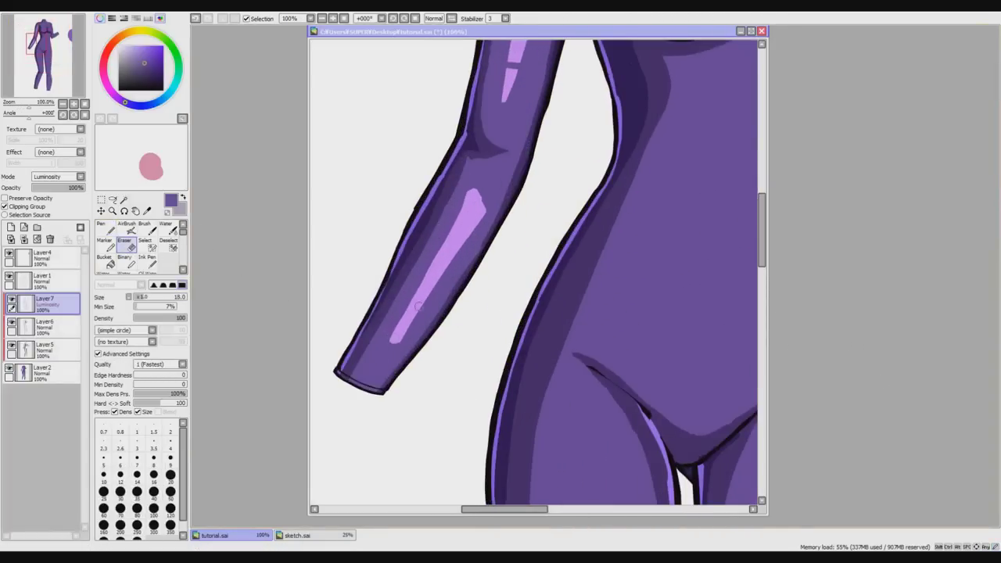
mouse_move(476, 188)
mouse_down()
mouse_move(488, 207)
mouse_move(464, 205)
mouse_move(426, 278)
mouse_up()
drag(416, 315, 395, 342)
scroll(523, 191, down, 3)
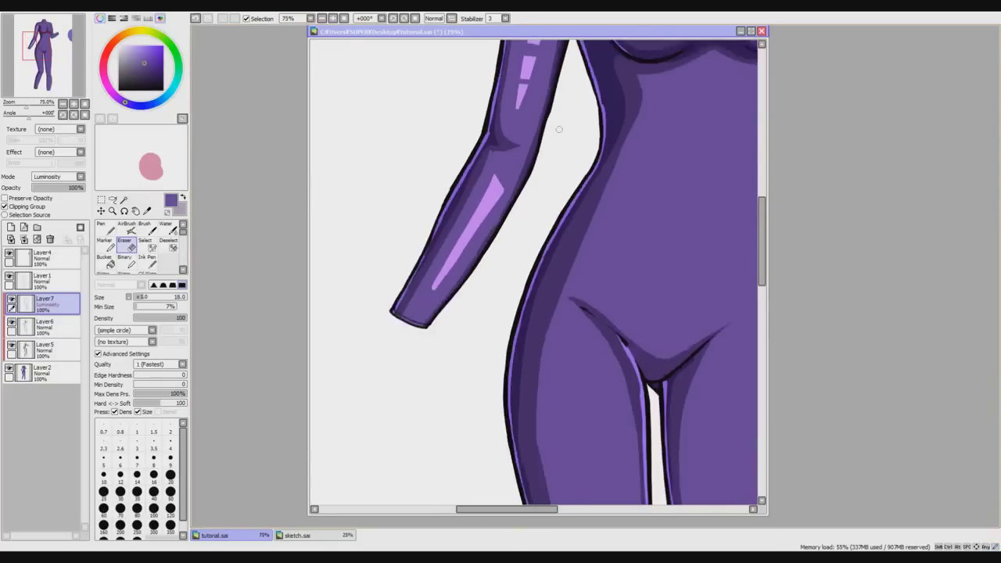
drag(763, 267, 768, 240)
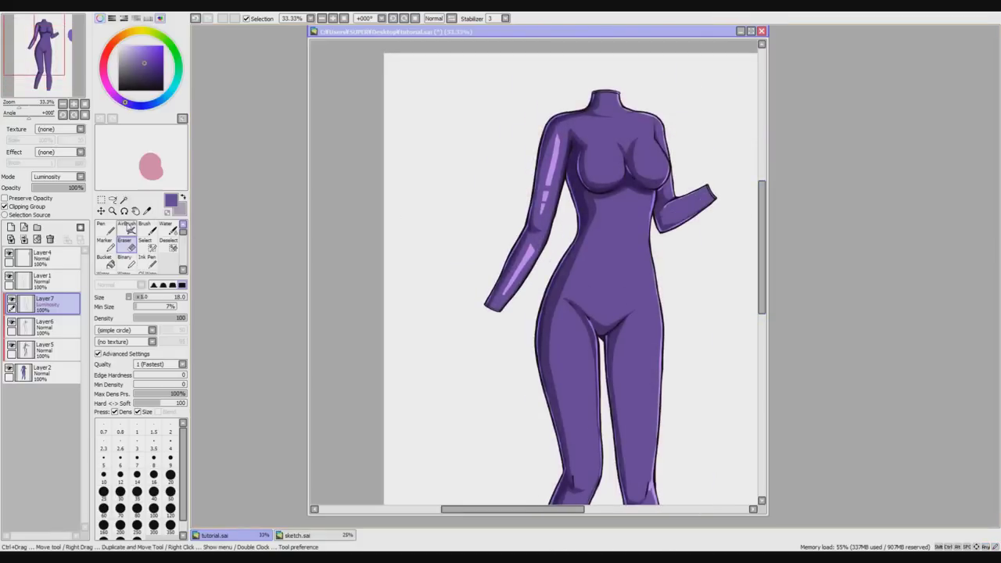
Erase diagonal gaps through the elbow end of the forearm highlight to break it into separate slivers.
click(106, 228)
scroll(563, 178, up, 3)
scroll(515, 194, up, 1)
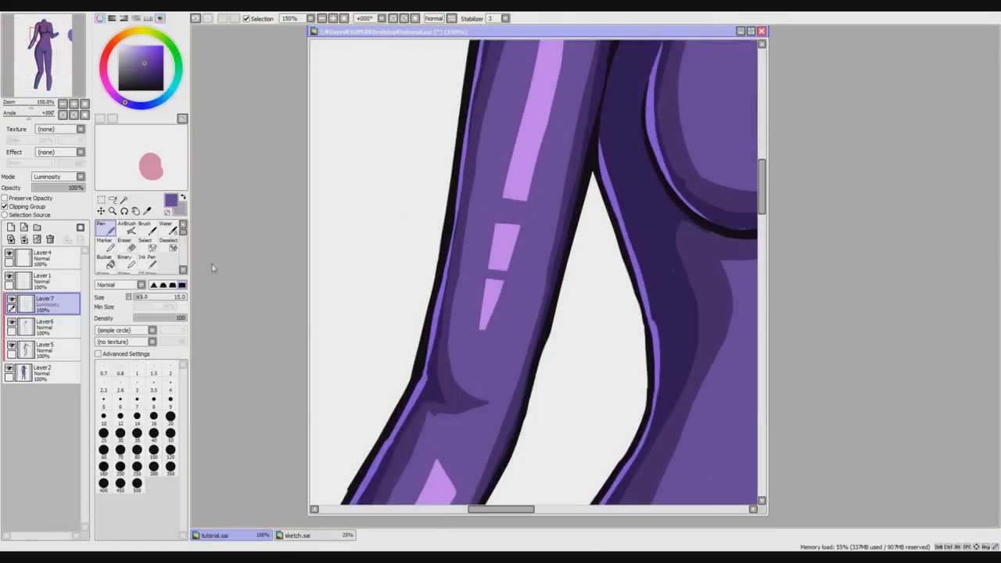
click(126, 246)
scroll(760, 225, down, 1)
drag(760, 225, 761, 258)
mouse_move(461, 209)
mouse_down()
mouse_move(474, 234)
mouse_move(393, 351)
mouse_up()
key(ctrl+z)
drag(428, 259, 376, 365)
drag(476, 199, 483, 228)
Paint a short extra highlight stroke at the elbow end of the forearm reflection and thin it with the Eraser.
click(106, 227)
scroll(480, 195, up, 1)
drag(471, 187, 484, 202)
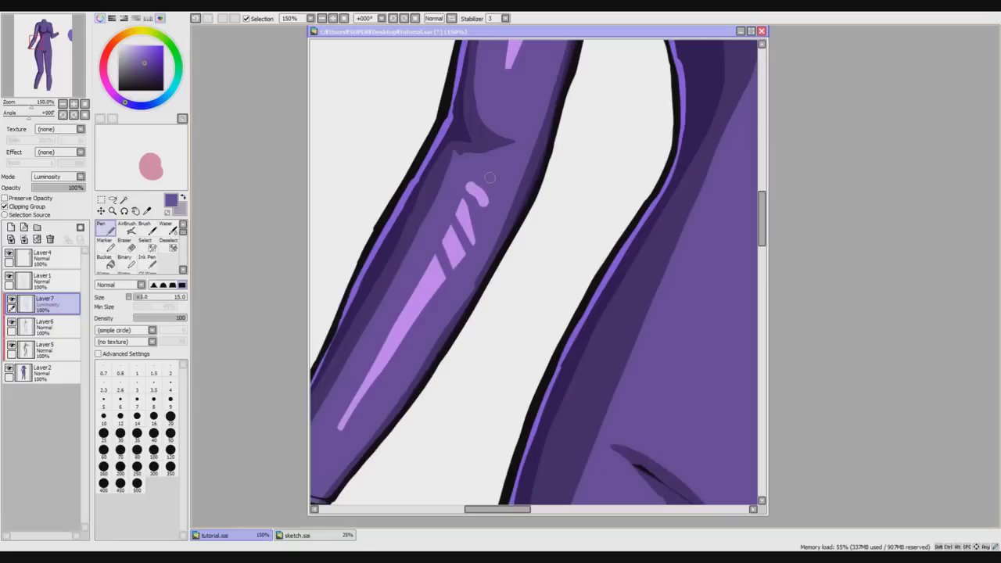
key(e)
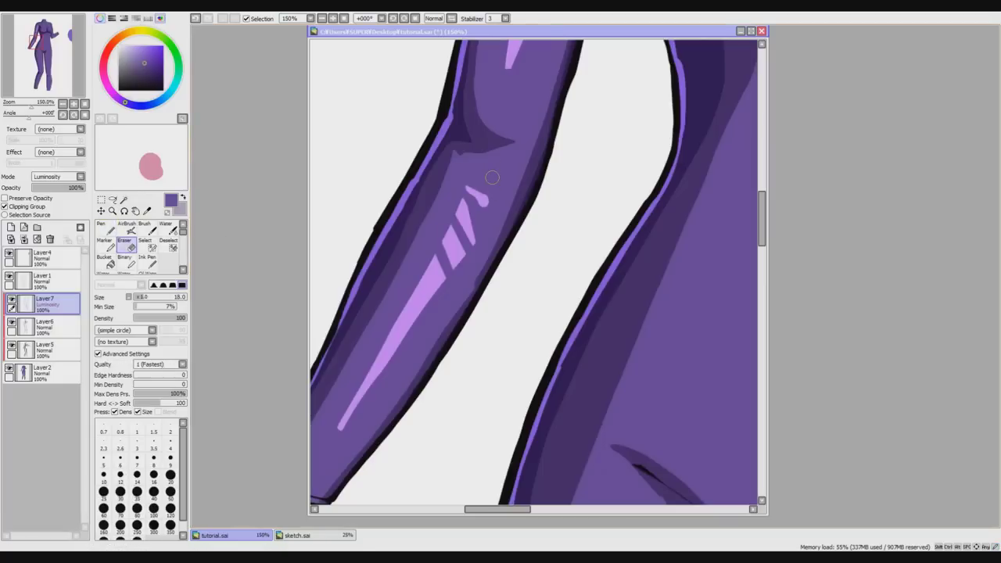
key(Page_Down)
key(Page_Down)
key(Page_Down)
key(Page_Down)
key(Page_Down)
drag(763, 236, 763, 232)
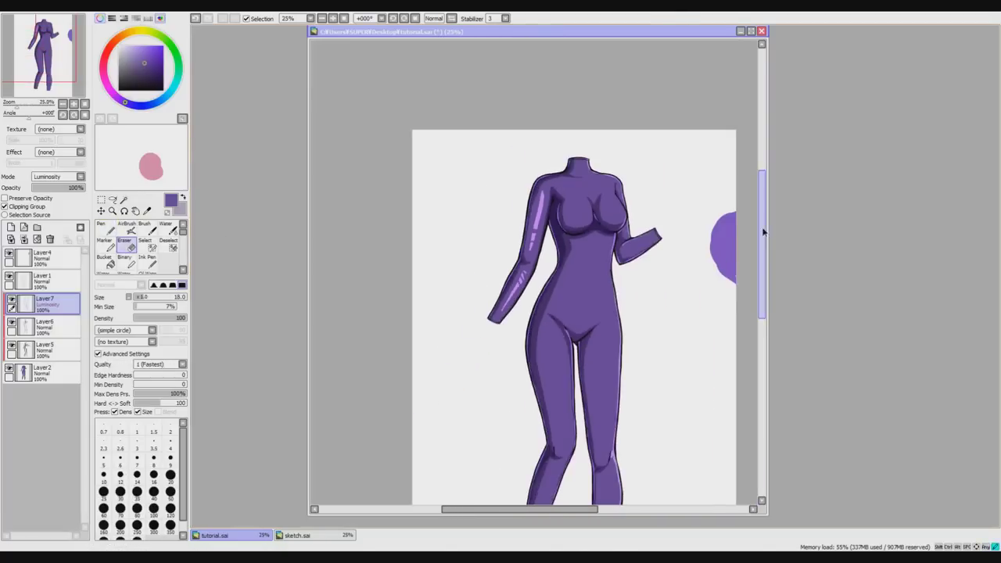
Erase a thin gap across the upper arm's small highlight segment and a diagonal cut near the strip's shoulder tip.
scroll(547, 228, up, 4)
key(ctrl+z)
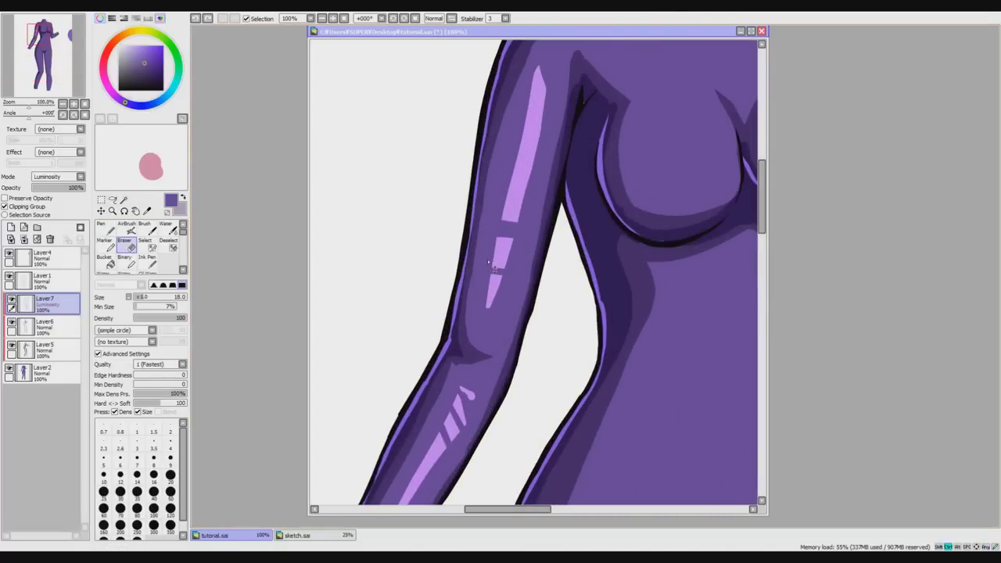
drag(491, 260, 512, 262)
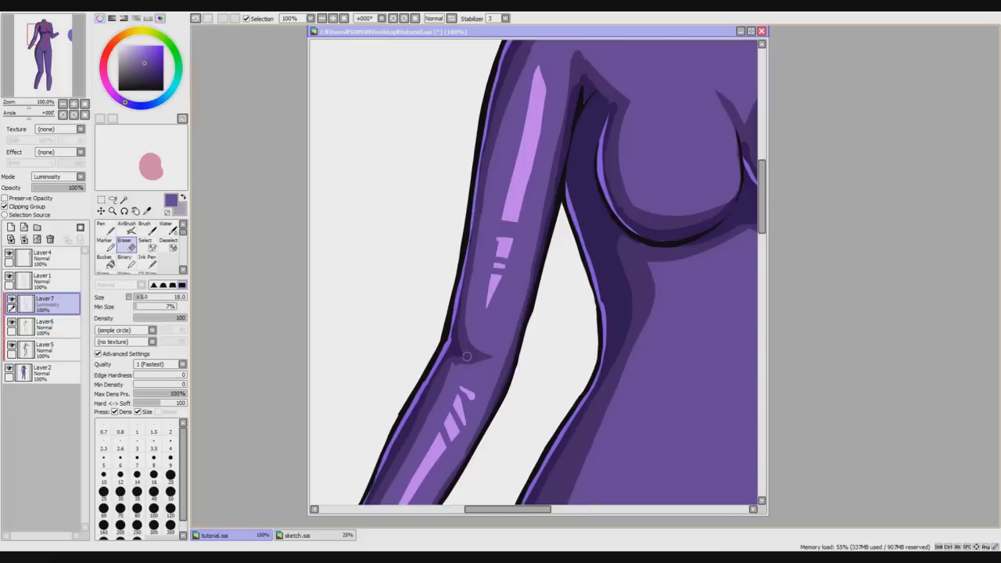
scroll(593, 199, down, 2)
scroll(592, 198, up, 1)
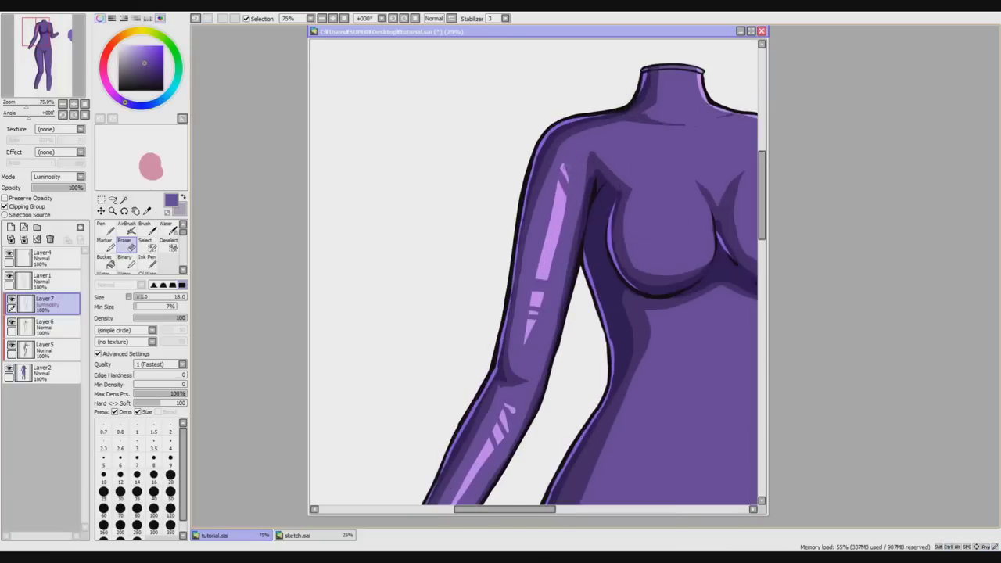
scroll(538, 274, down, 5)
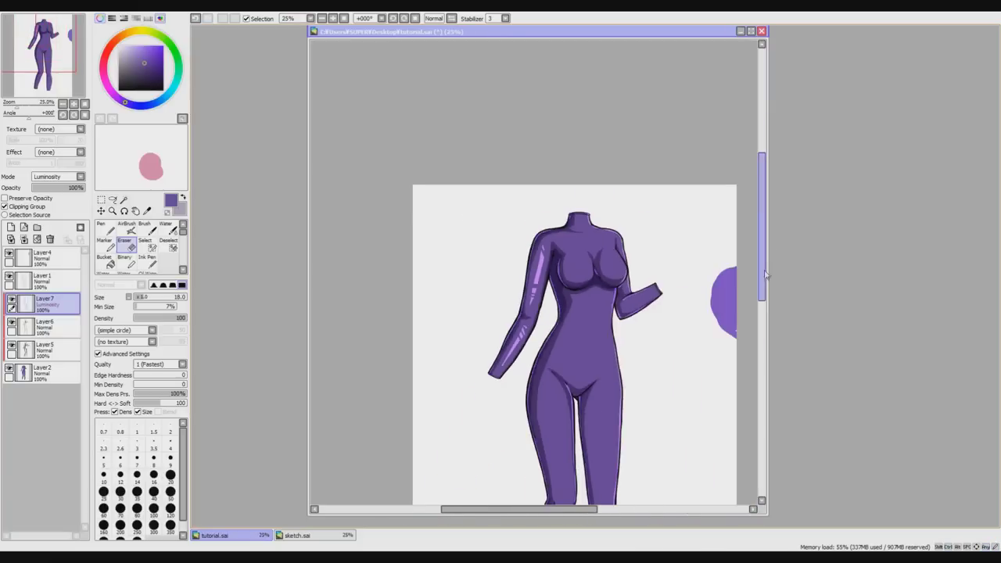
scroll(537, 273, up, 1)
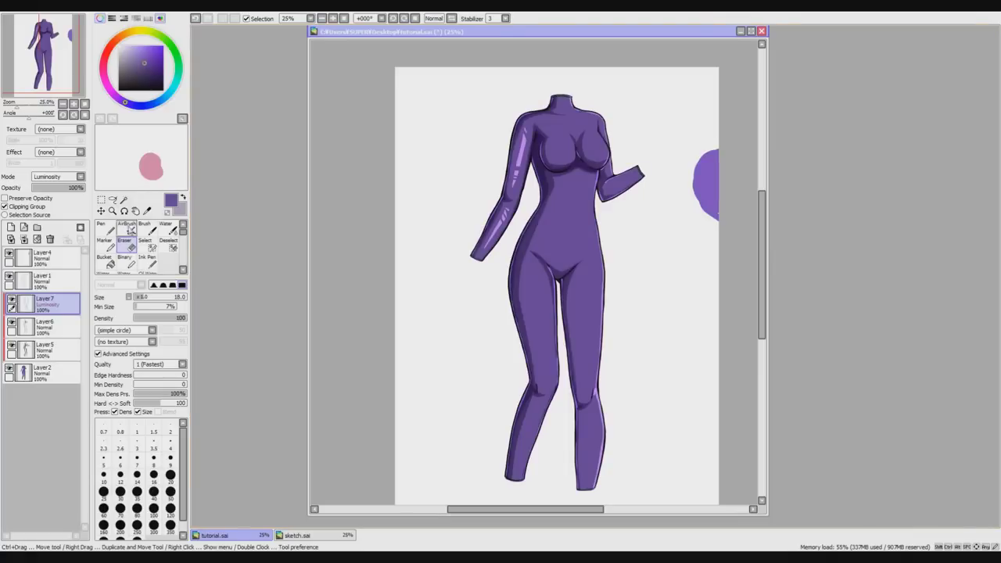
Paint thin rim highlights along the body-facing edge of the lowered forearm and upper arm, trimming the excess with the Eraser.
key(n)
scroll(501, 256, up, 5)
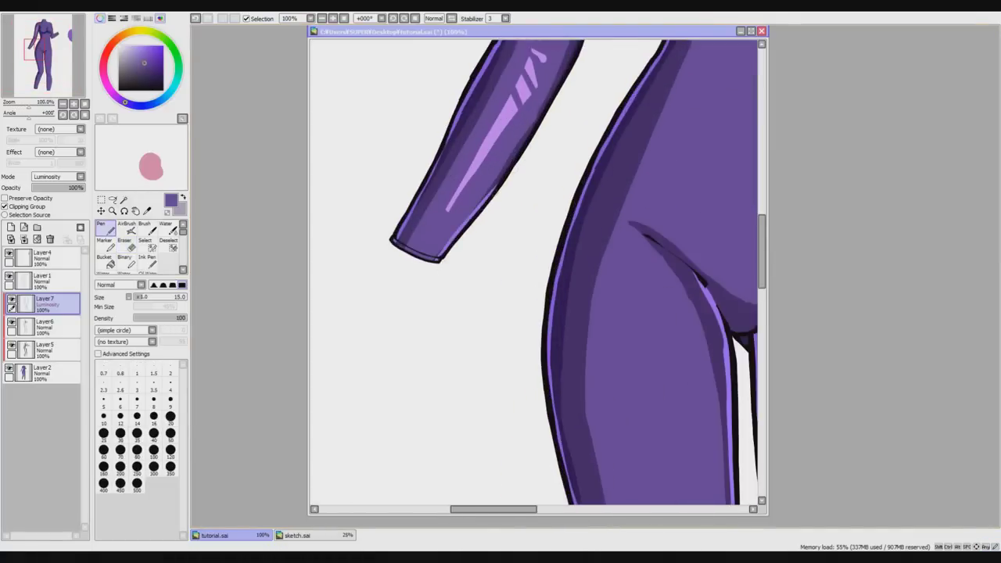
scroll(428, 281, down, 1)
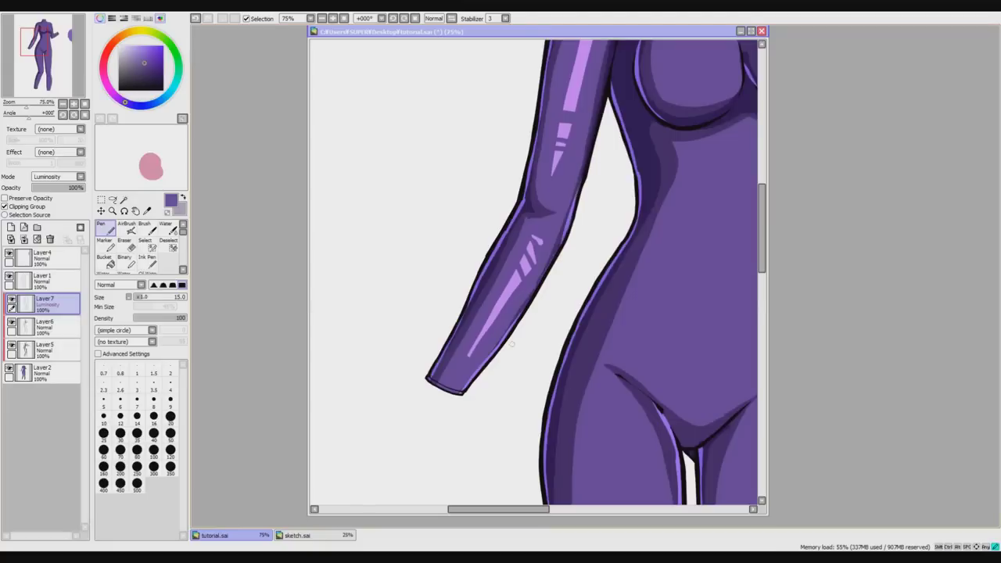
drag(561, 245, 514, 325)
drag(761, 226, 761, 208)
drag(618, 117, 588, 264)
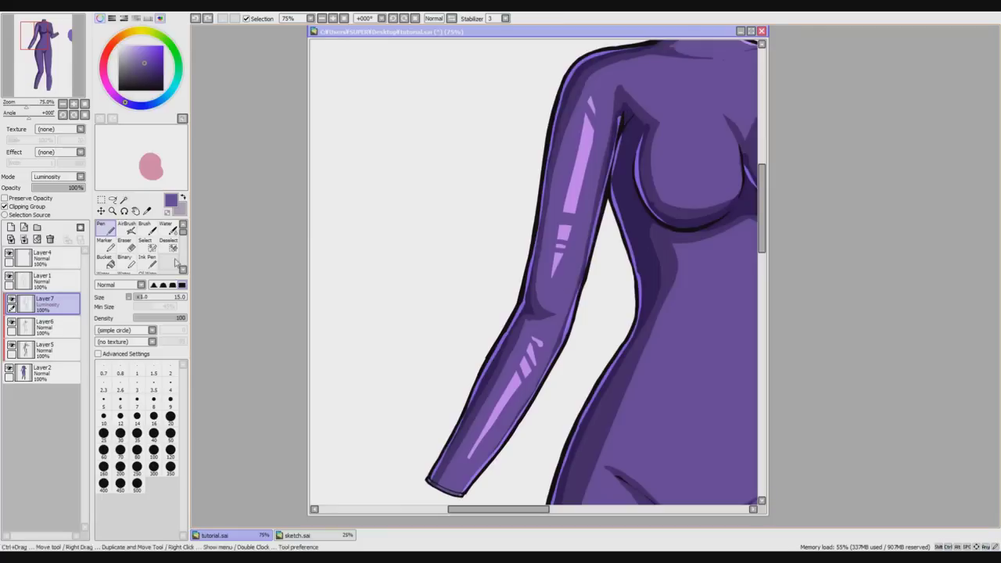
click(132, 247)
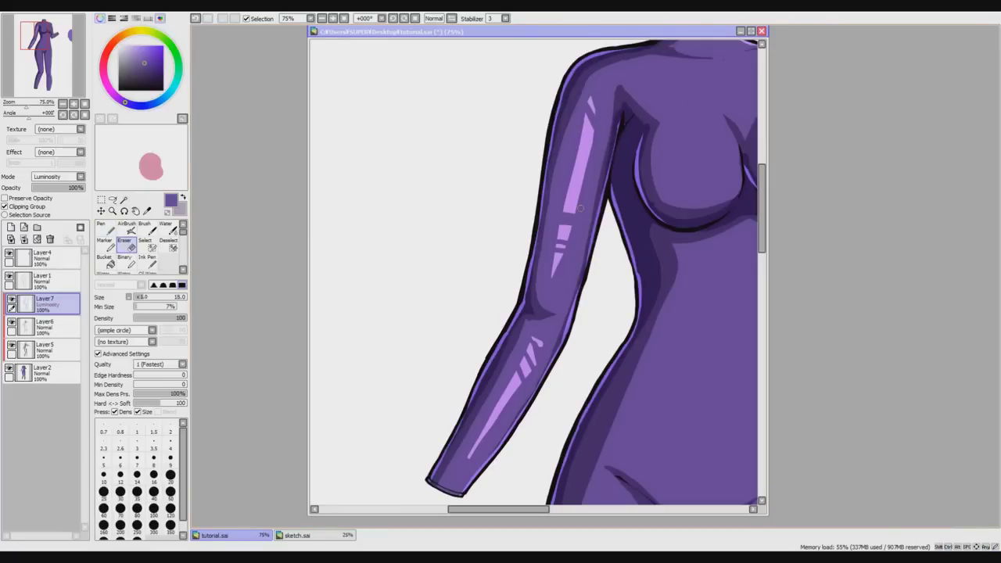
scroll(580, 208, down, 3)
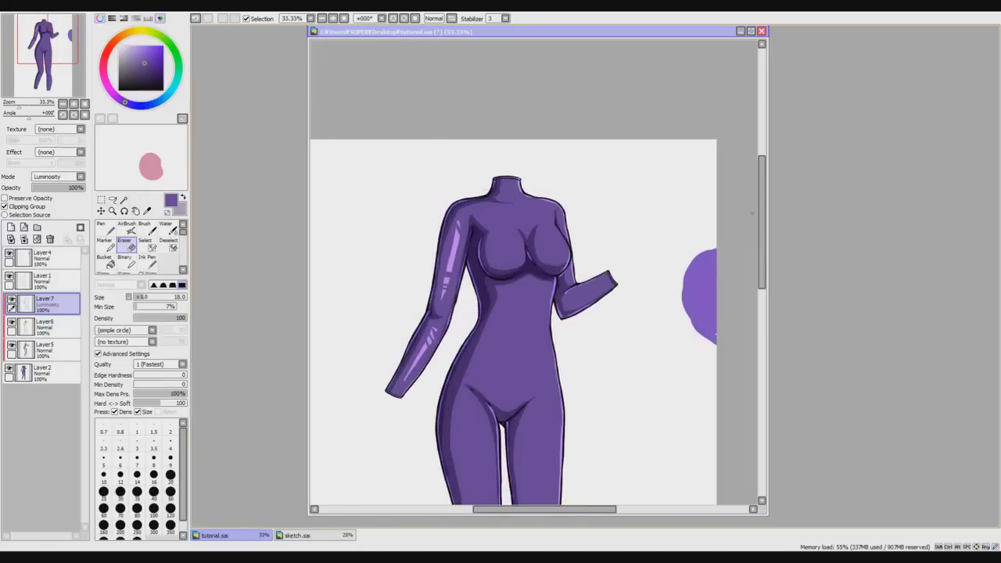
Paint an oval highlight with a small dot below it on each breast using the Pen.
click(109, 225)
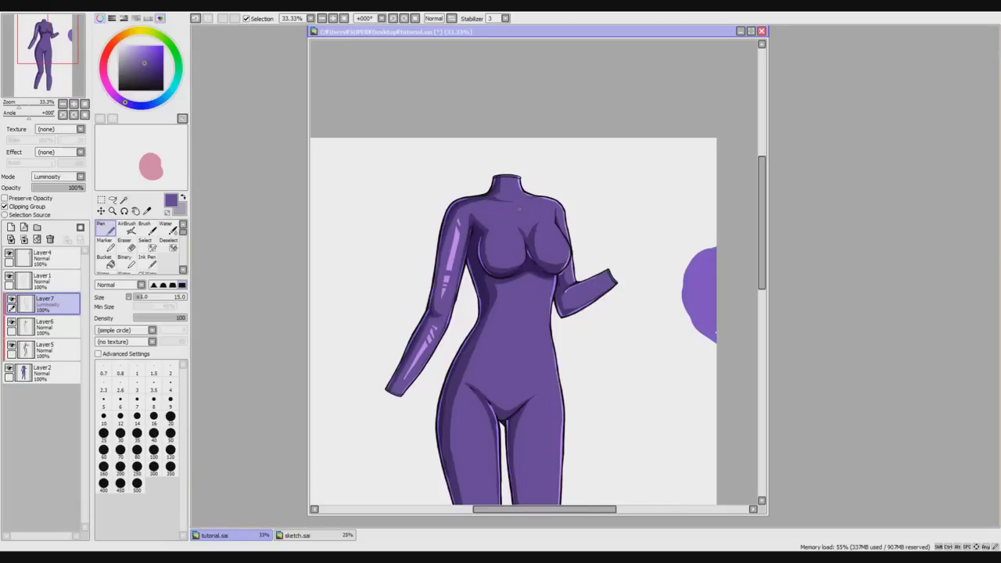
scroll(519, 208, up, 3)
drag(506, 302, 509, 316)
key(ctrl+z)
drag(506, 314, 513, 310)
key(ctrl+z)
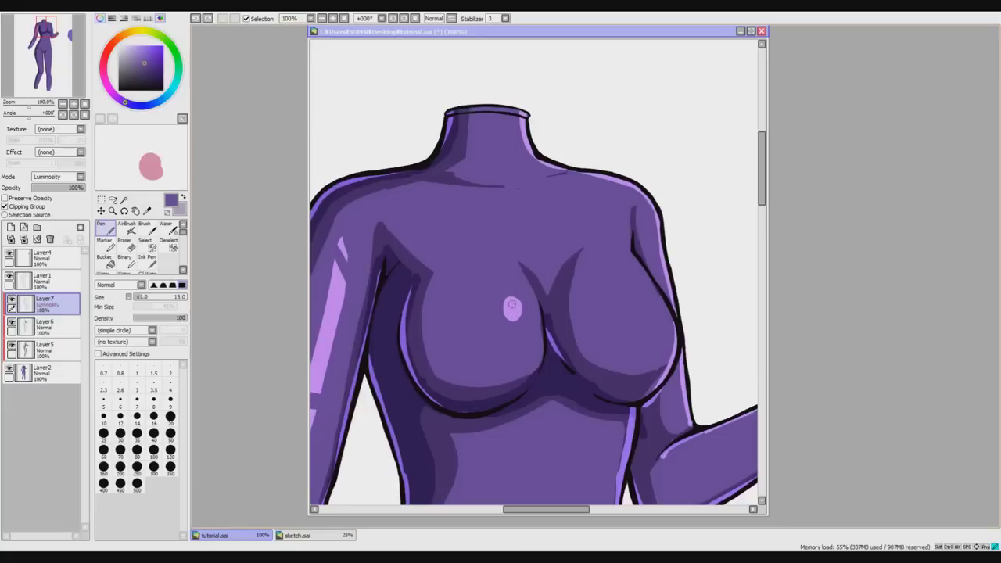
drag(643, 297, 646, 303)
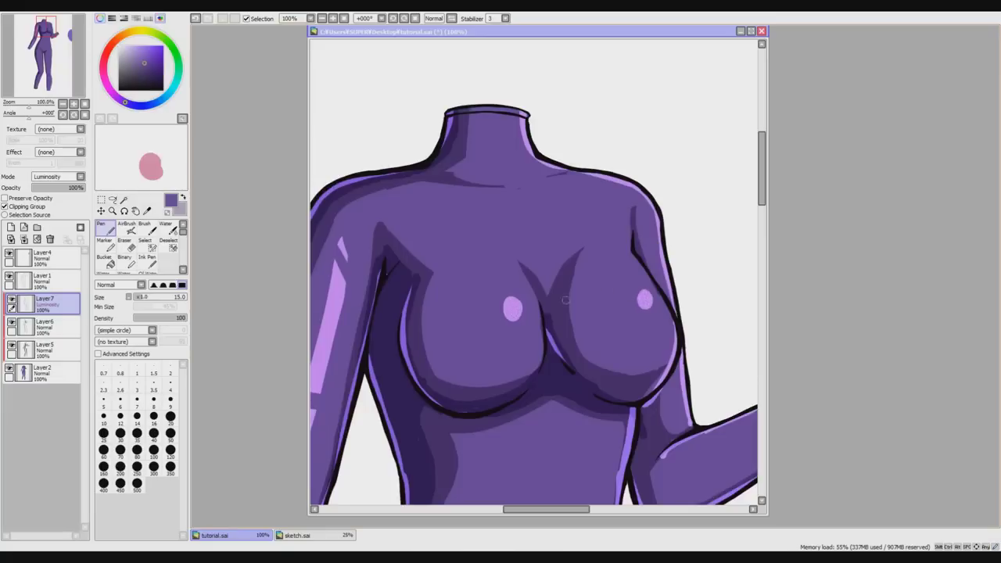
scroll(639, 307, down, 5)
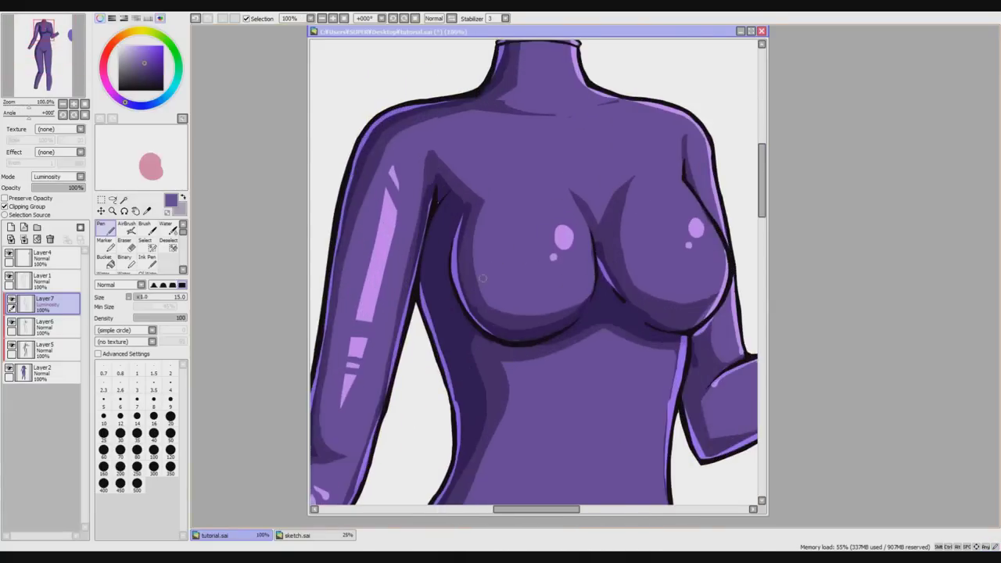
Paint a curved highlight along the lower shadow edge of the breast nearer the lowered arm and erase it into a crescent.
scroll(475, 266, up, 2)
mouse_move(474, 260)
mouse_down()
mouse_move(496, 317)
mouse_move(489, 279)
mouse_move(532, 329)
mouse_up()
drag(482, 273, 534, 318)
click(125, 244)
drag(471, 259, 479, 313)
mouse_move(482, 254)
mouse_down()
mouse_move(558, 317)
mouse_move(509, 293)
mouse_move(530, 316)
mouse_move(505, 331)
mouse_move(512, 282)
mouse_move(550, 338)
mouse_up()
drag(508, 294, 549, 342)
drag(485, 265, 537, 336)
drag(472, 254, 545, 334)
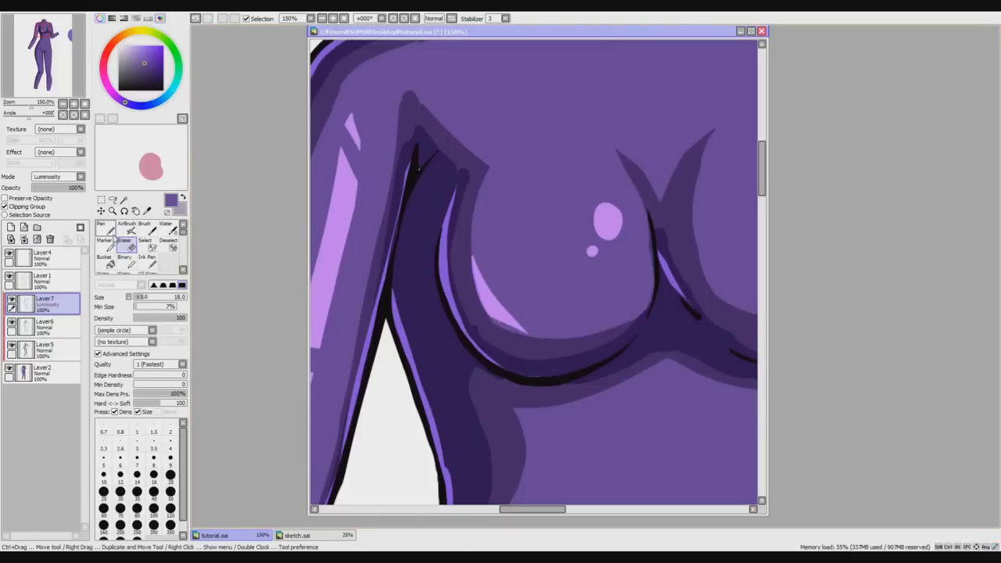
Extend the crescent highlight's lower end a little further along the shadow edge with the Pen.
key(n)
mouse_move(522, 334)
mouse_down()
mouse_move(561, 336)
mouse_move(537, 336)
mouse_up()
key(e)
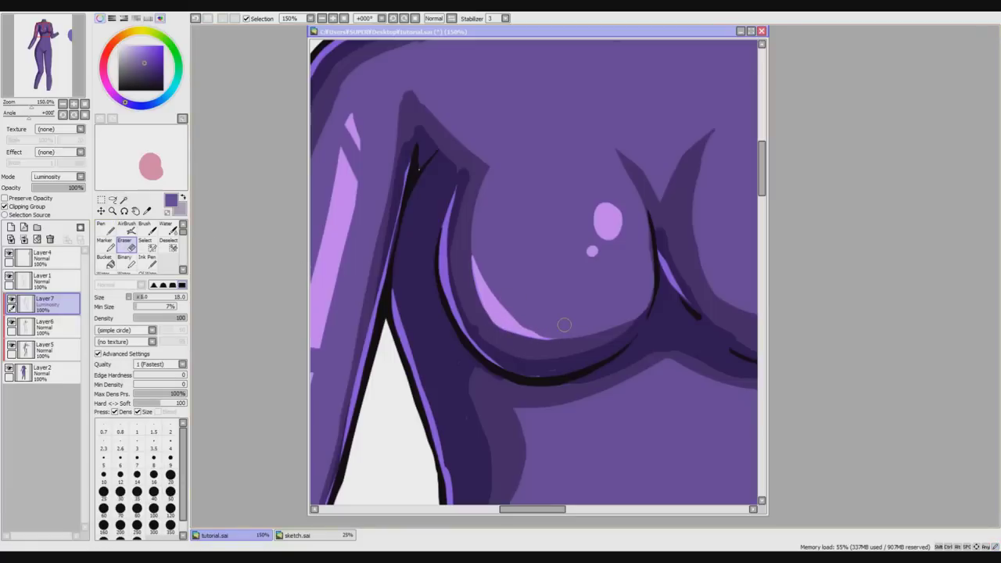
Paint a matching curved highlight along the inner shadow edge of the breast nearer the raised arm, wider in its middle.
scroll(564, 324, down, 5)
drag(571, 510, 598, 510)
drag(761, 221, 761, 243)
scroll(511, 220, up, 2)
click(102, 232)
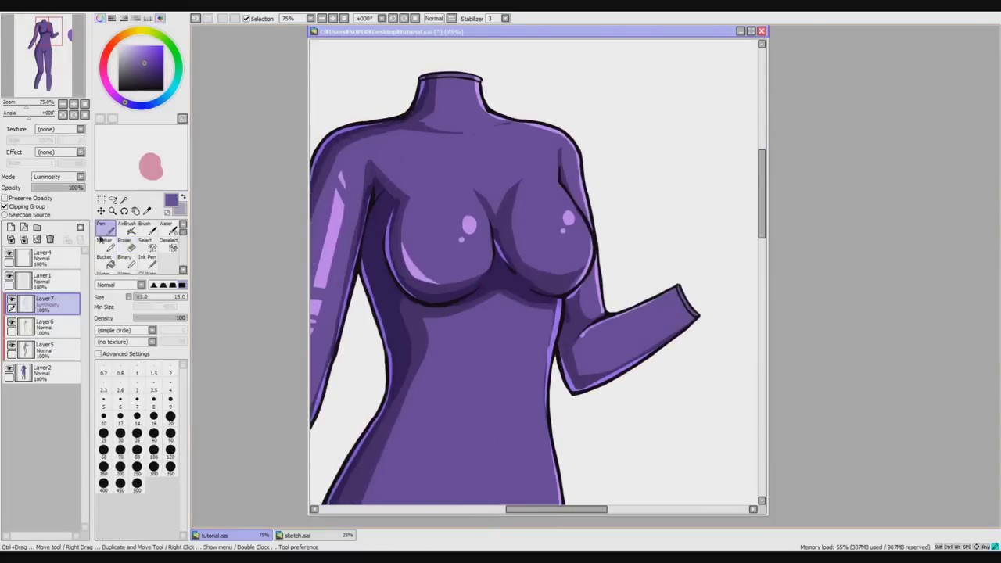
scroll(516, 250, up, 3)
drag(498, 225, 582, 307)
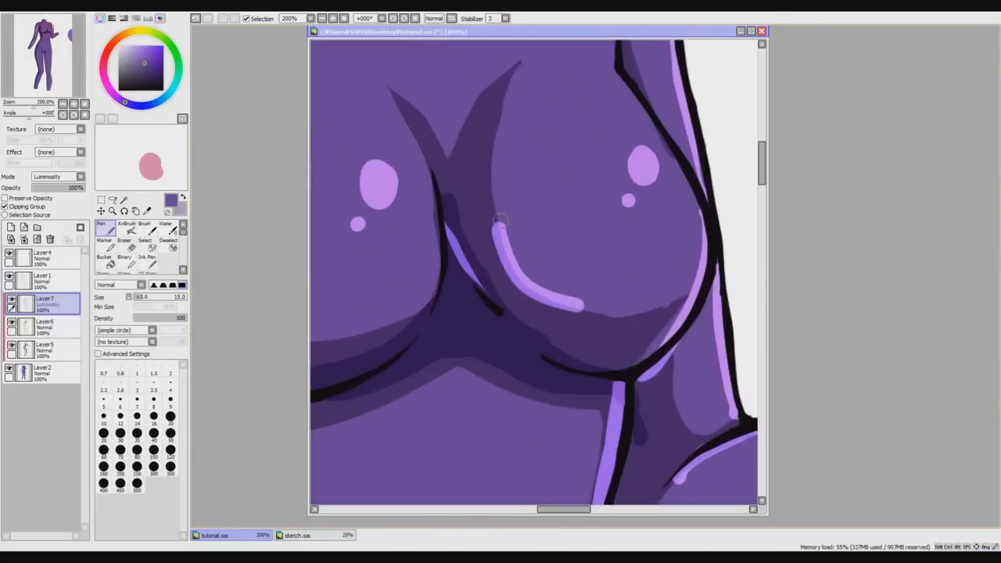
mouse_move(495, 215)
mouse_down()
mouse_move(509, 247)
mouse_move(599, 303)
mouse_up()
key(ctrl+z)
drag(523, 263, 603, 315)
key(ctrl+z)
drag(493, 208, 563, 290)
mouse_move(519, 248)
mouse_down()
mouse_move(598, 312)
mouse_move(583, 308)
mouse_up()
key(ctrl+z)
Erase the edges of the second breast's curved highlight to shape it into a slim crescent with pointed ends.
key(e)
mouse_move(486, 205)
mouse_down()
mouse_move(493, 263)
mouse_move(512, 292)
mouse_move(498, 267)
mouse_move(517, 296)
mouse_move(544, 296)
mouse_move(593, 328)
mouse_up()
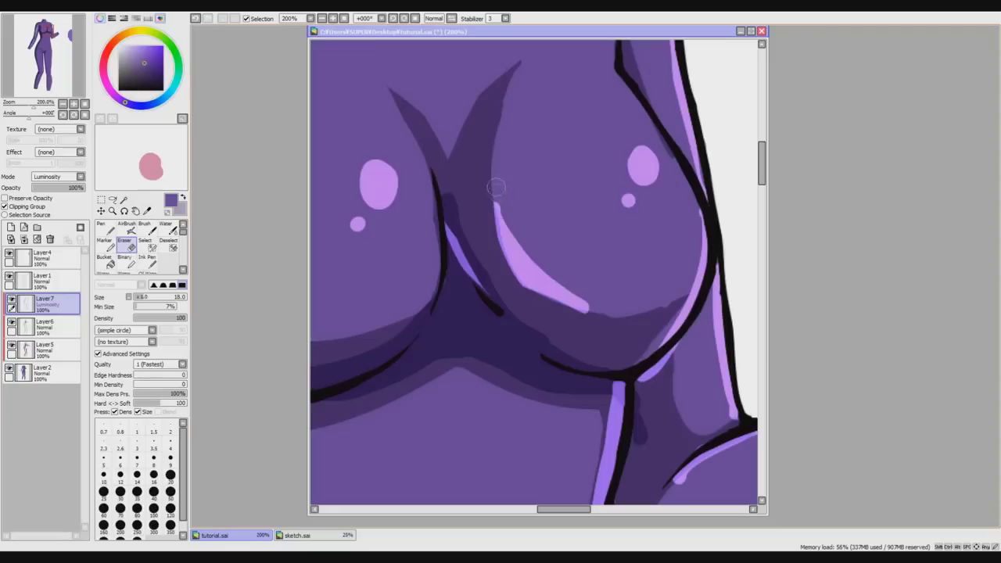
drag(548, 268, 596, 301)
drag(518, 289, 604, 322)
key(ctrl+z)
drag(541, 264, 596, 305)
drag(513, 280, 613, 323)
drag(530, 259, 582, 298)
scroll(602, 316, down, 4)
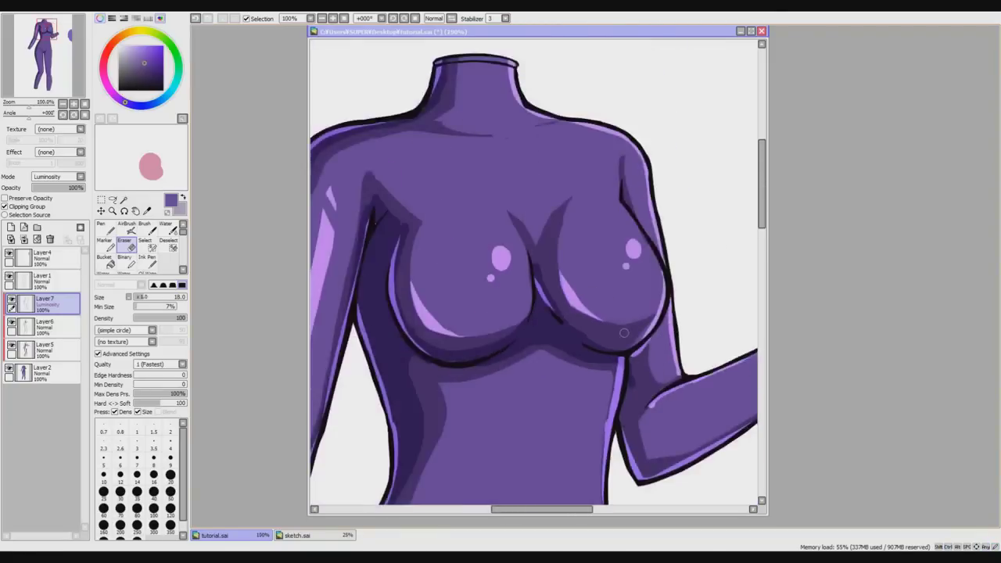
Paint a vertical highlight strip on the torso's side below the breast nearer the raised arm, narrowing toward the waist.
drag(762, 229, 762, 266)
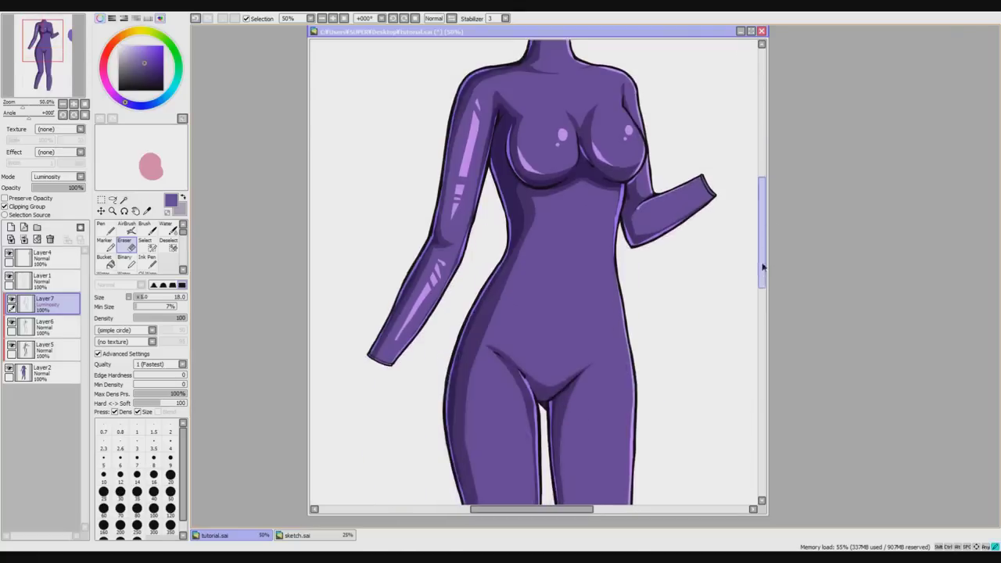
click(107, 229)
scroll(623, 222, up, 2)
mouse_move(583, 183)
mouse_down()
mouse_move(596, 188)
mouse_move(588, 254)
mouse_move(578, 231)
mouse_move(582, 282)
mouse_move(586, 258)
mouse_move(576, 313)
mouse_up()
scroll(578, 190, up, 1)
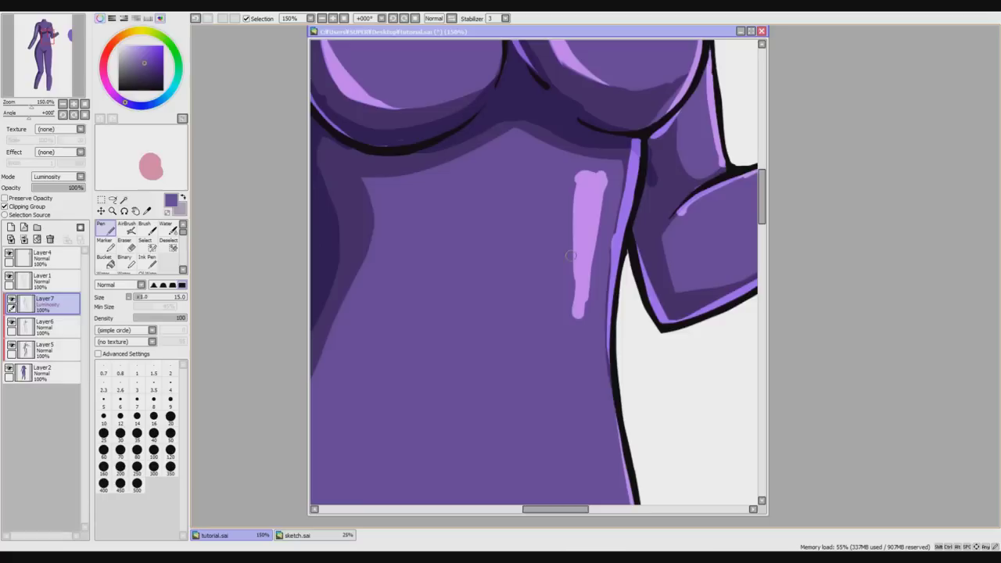
Erase the sides of the torso highlight so it tapers to a fine point toward the waist.
key(e)
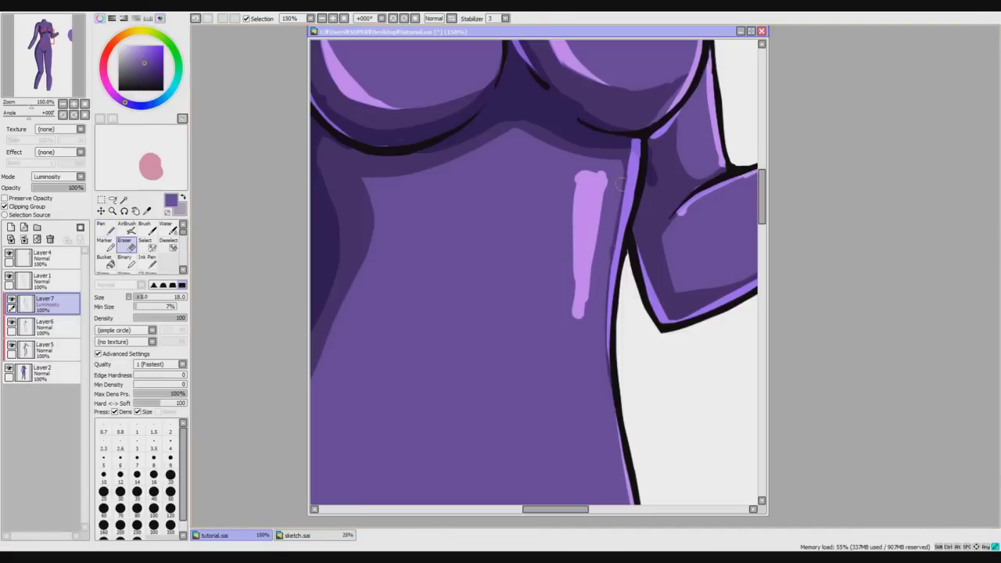
drag(576, 178, 577, 317)
drag(601, 195, 579, 309)
mouse_move(577, 168)
mouse_down()
mouse_move(610, 186)
mouse_move(589, 288)
mouse_up()
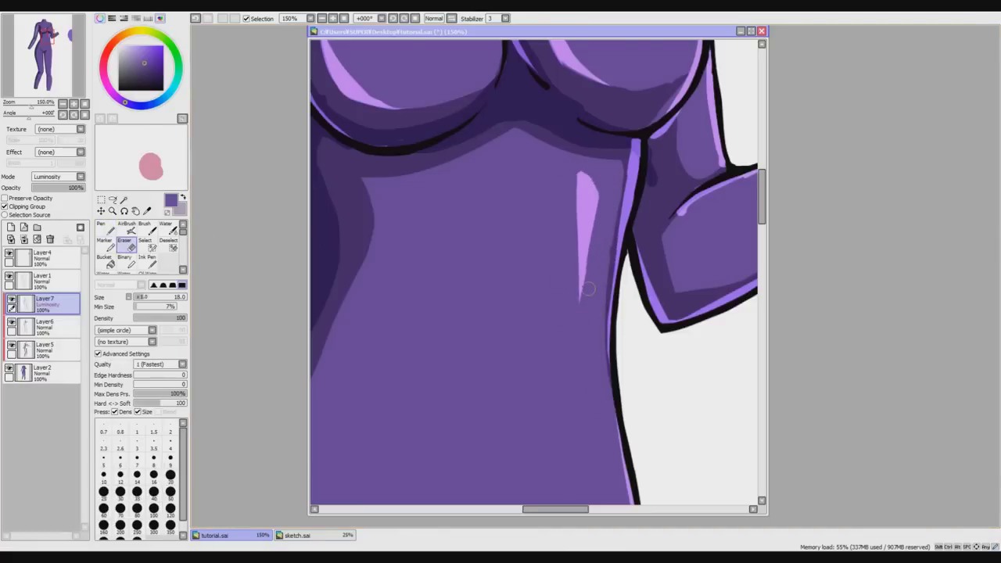
scroll(766, 236, down, 5)
drag(766, 236, 765, 249)
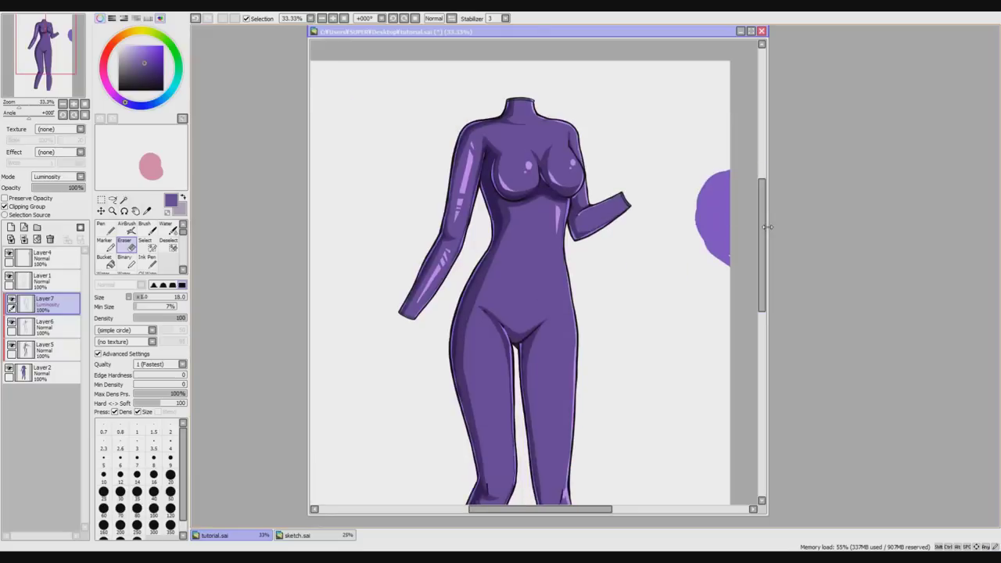
drag(765, 226, 765, 225)
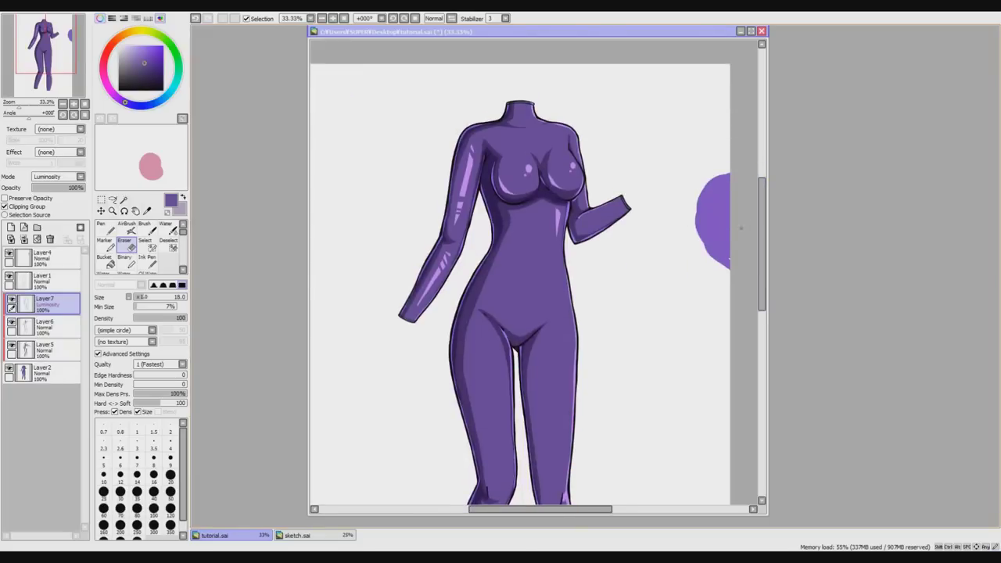
Sample the base purple and paint a curved highlight from the waist down toward the groin crease on the raised-arm side.
scroll(589, 219, up, 2)
click(148, 210)
drag(606, 509, 584, 510)
click(439, 342)
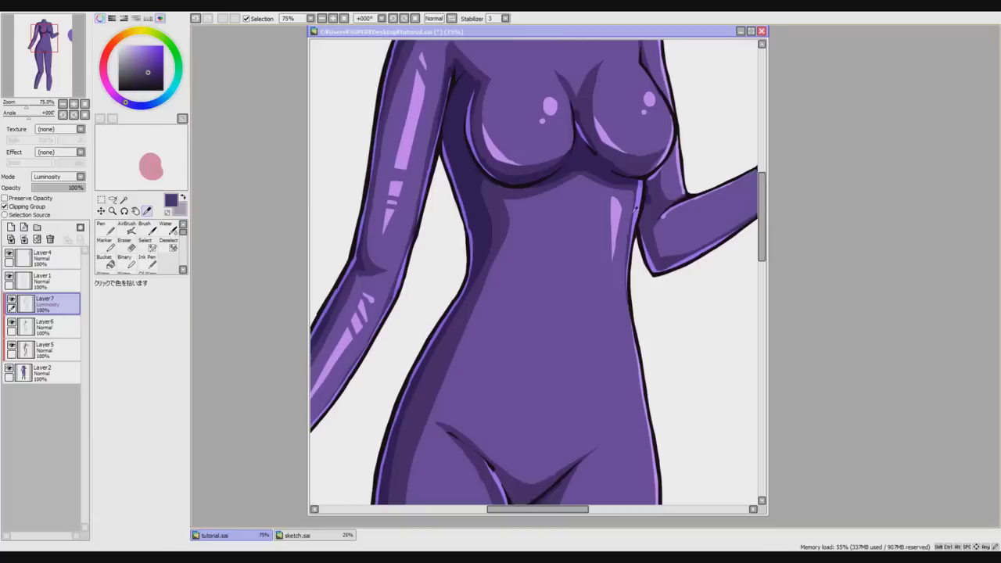
key(n)
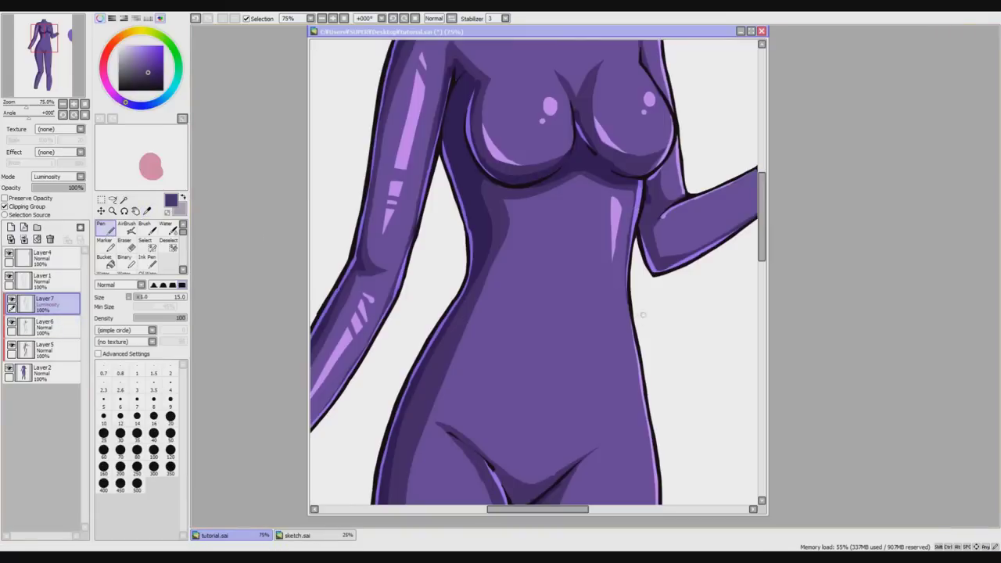
click(147, 210)
click(590, 326)
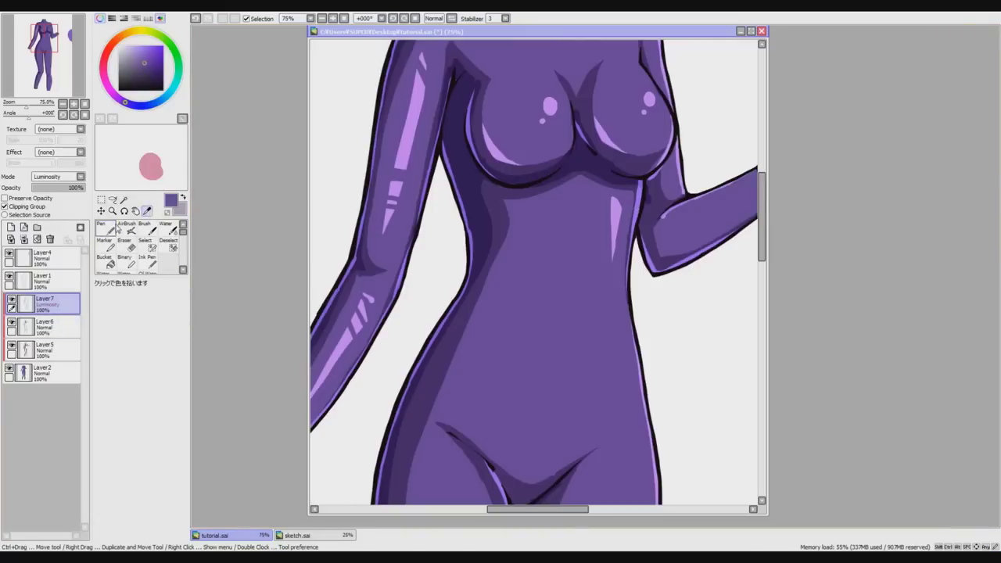
click(109, 228)
scroll(769, 252, down, 3)
mouse_move(613, 255)
mouse_down()
mouse_move(617, 275)
mouse_move(601, 322)
mouse_move(564, 352)
mouse_move(606, 283)
mouse_move(614, 229)
mouse_up()
drag(613, 288, 586, 330)
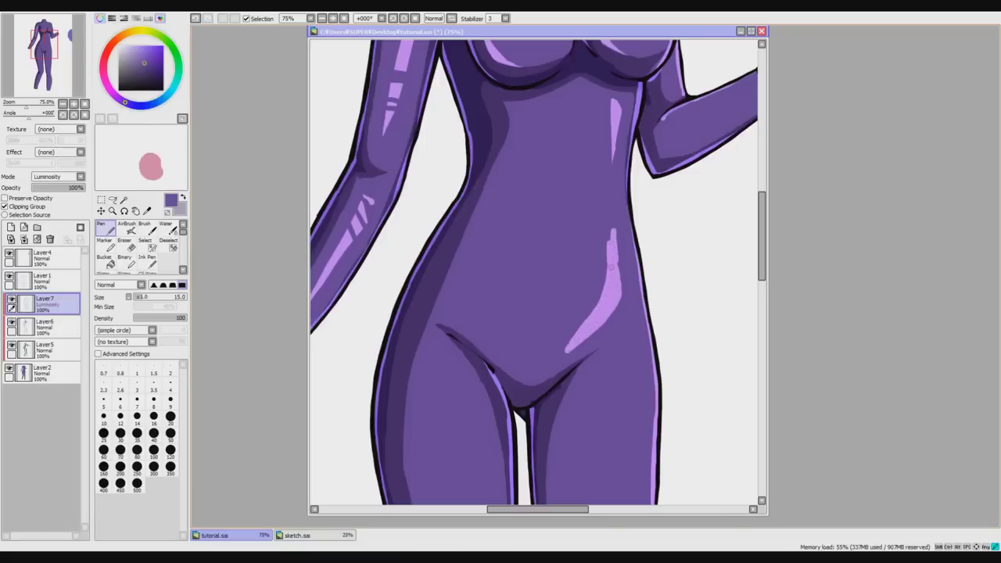
Erase the edges of the curved lower-belly highlight so both of its ends taper to fine points.
key(e)
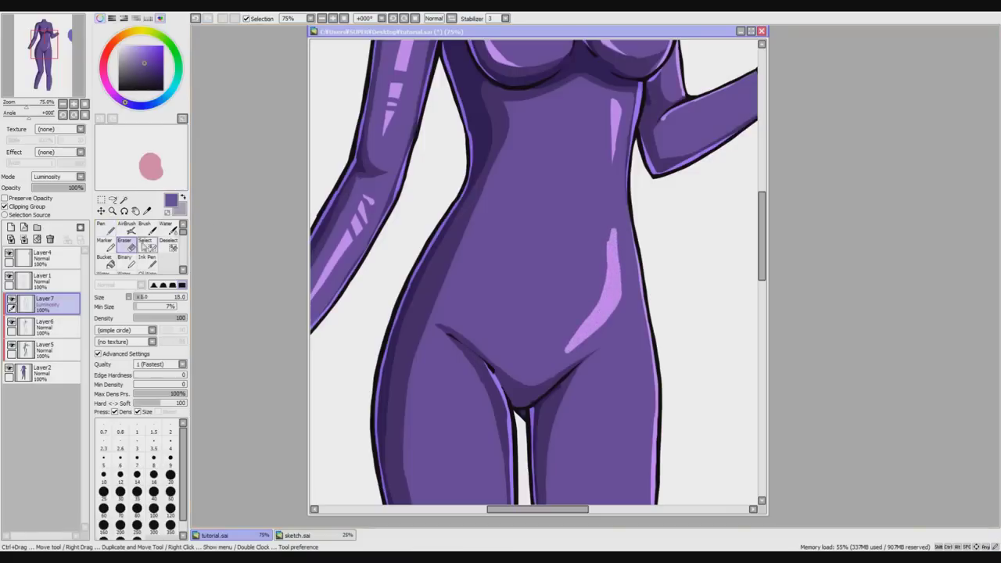
mouse_move(610, 221)
mouse_down()
mouse_move(603, 280)
mouse_move(611, 217)
mouse_move(612, 252)
mouse_up()
drag(594, 299, 562, 349)
key(ctrl+z)
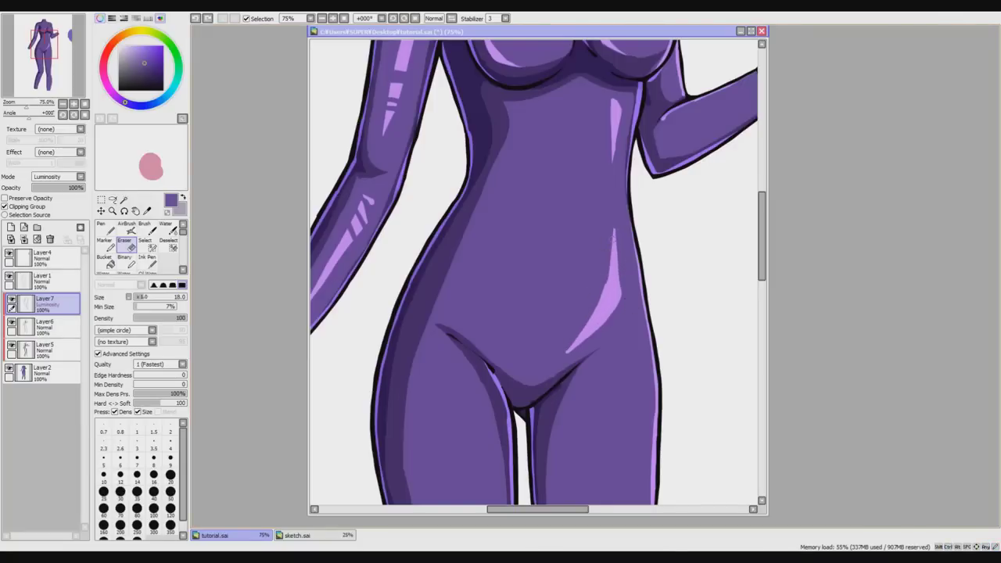
scroll(612, 233, up, 1)
mouse_move(606, 281)
mouse_down()
mouse_move(598, 309)
mouse_move(563, 345)
mouse_up()
mouse_move(623, 326)
mouse_down()
mouse_move(549, 390)
mouse_move(586, 359)
mouse_up()
drag(614, 197, 605, 272)
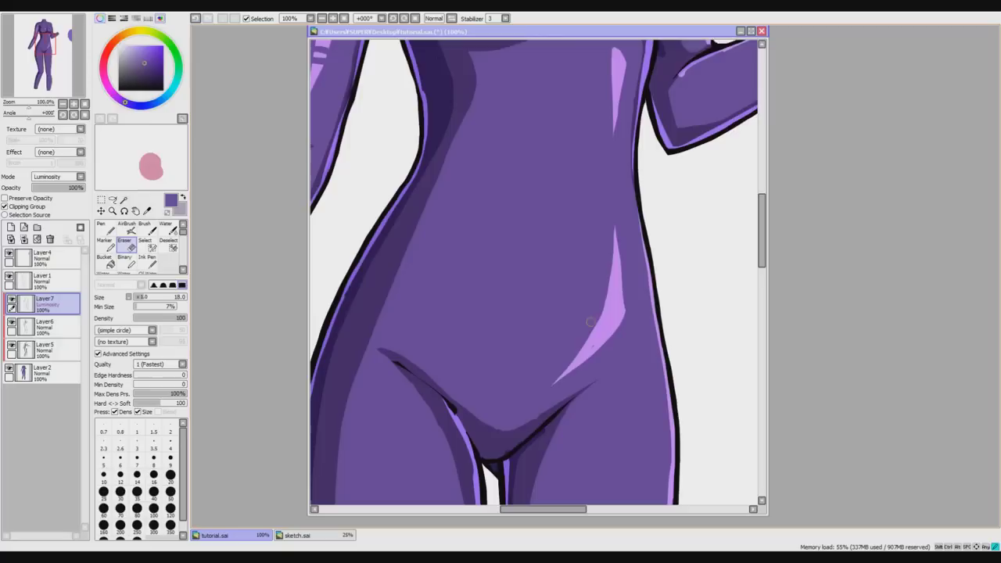
Cut thin diagonal gaps across the upper part and lower tip of the curved lower-belly highlight with the eraser.
key(n)
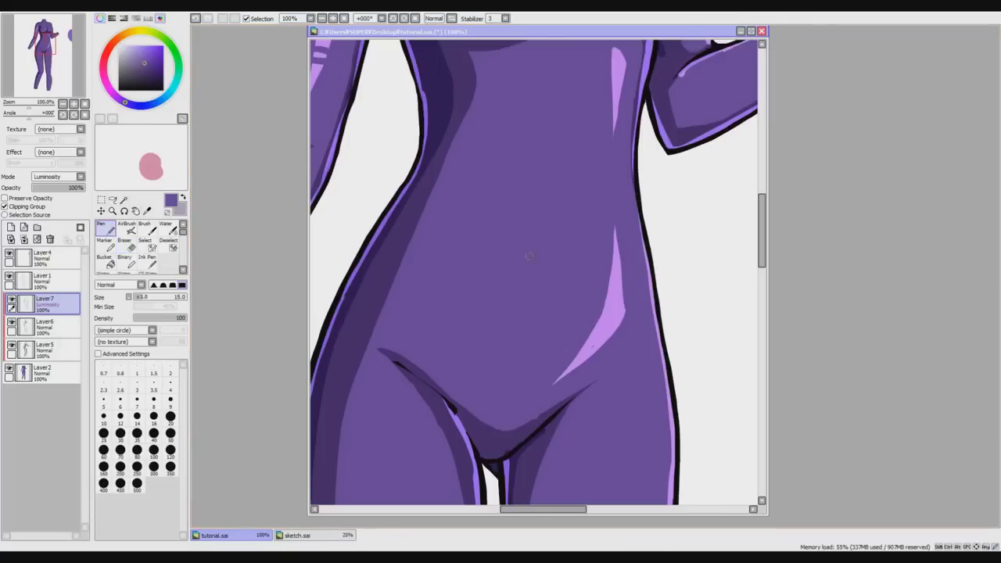
key(e)
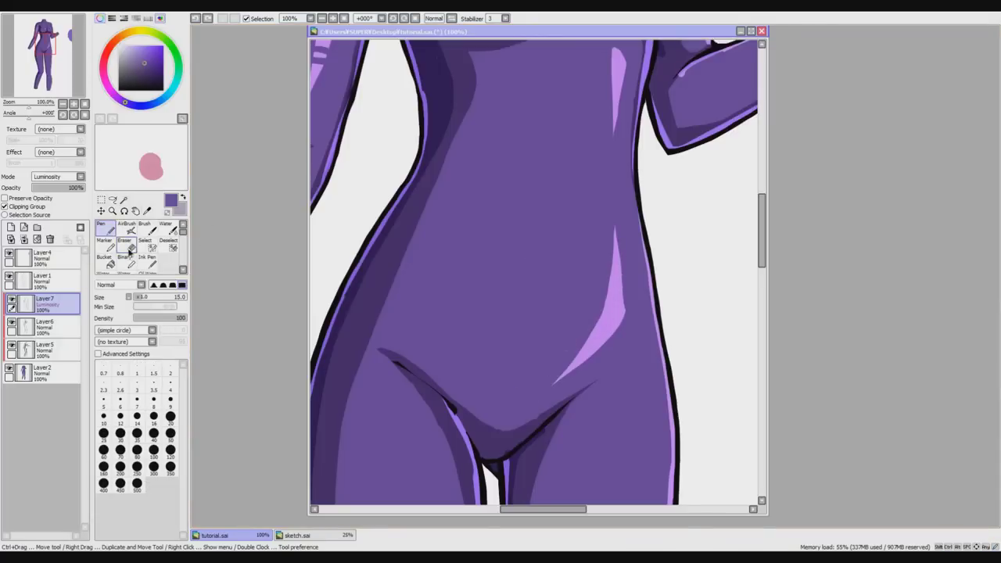
drag(620, 280, 611, 303)
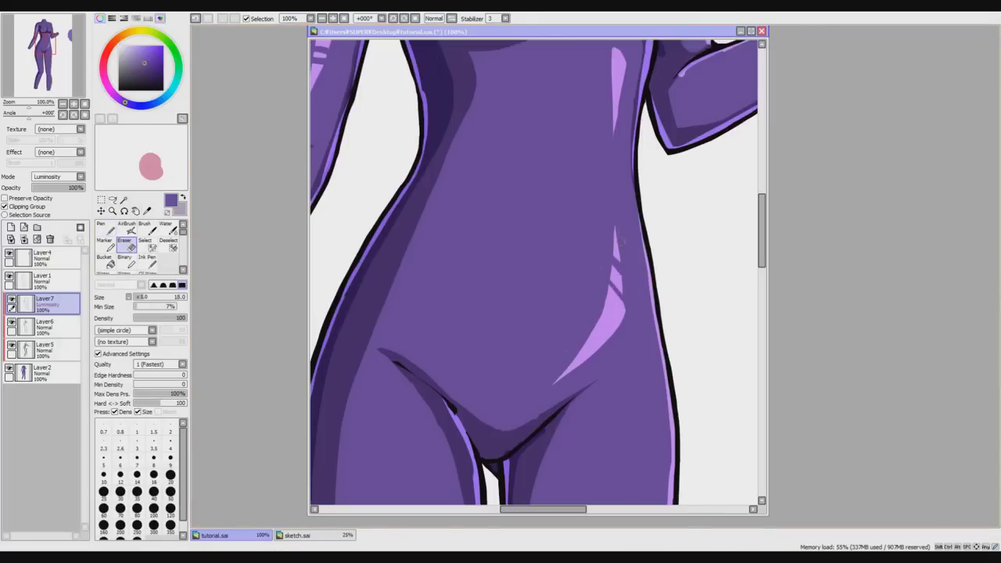
drag(593, 329, 557, 382)
scroll(505, 411, down, 2)
key(ctrl+z)
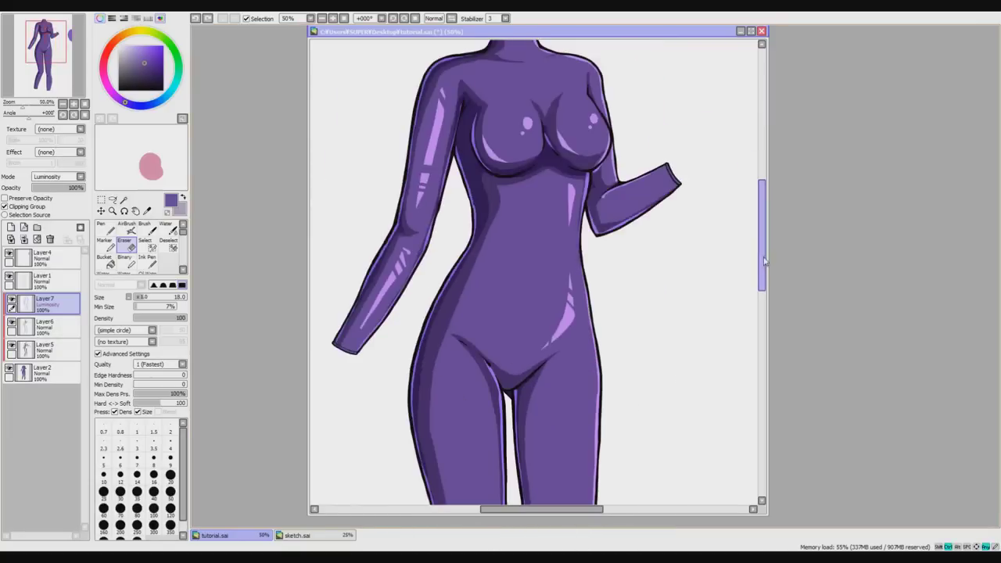
Erase a thin slit into the torso highlight below the breast nearer the raised arm and refine its tapered shape.
scroll(567, 312, up, 3)
drag(582, 248, 573, 294)
drag(570, 310, 563, 364)
drag(563, 236, 557, 323)
drag(562, 260, 558, 344)
key(ctrl+z)
drag(610, 181, 600, 275)
scroll(570, 355, down, 1)
scroll(570, 356, down, 4)
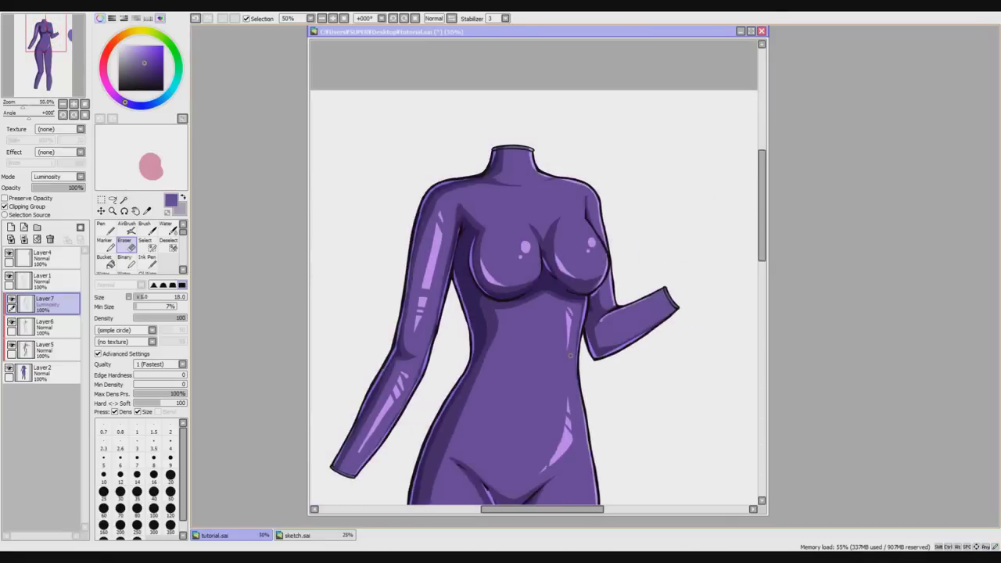
drag(763, 242, 763, 285)
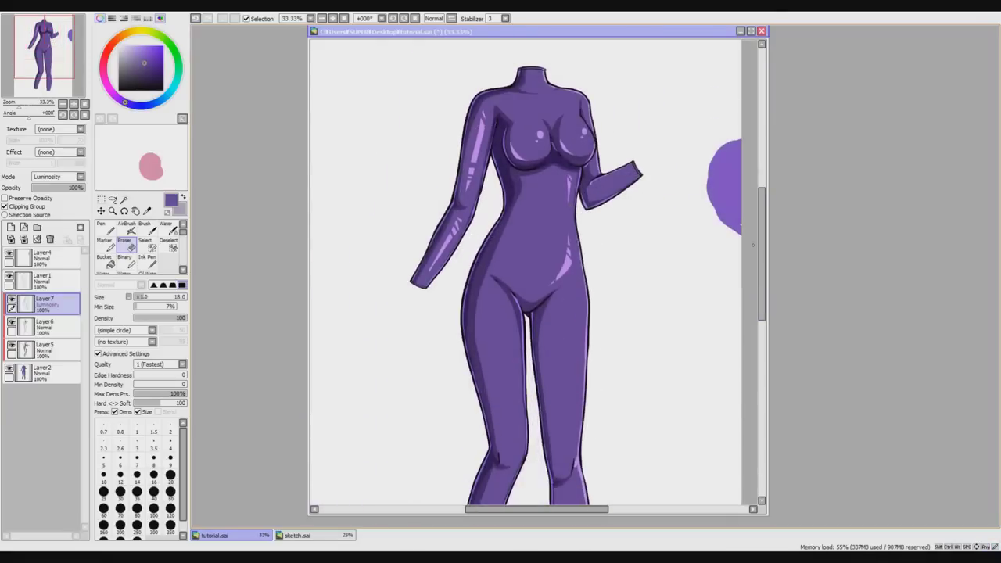
Paint a short diagonal highlight on the lower belly just above the groin crease on the lowered-arm side.
click(105, 228)
scroll(601, 204, up, 1)
scroll(498, 282, up, 2)
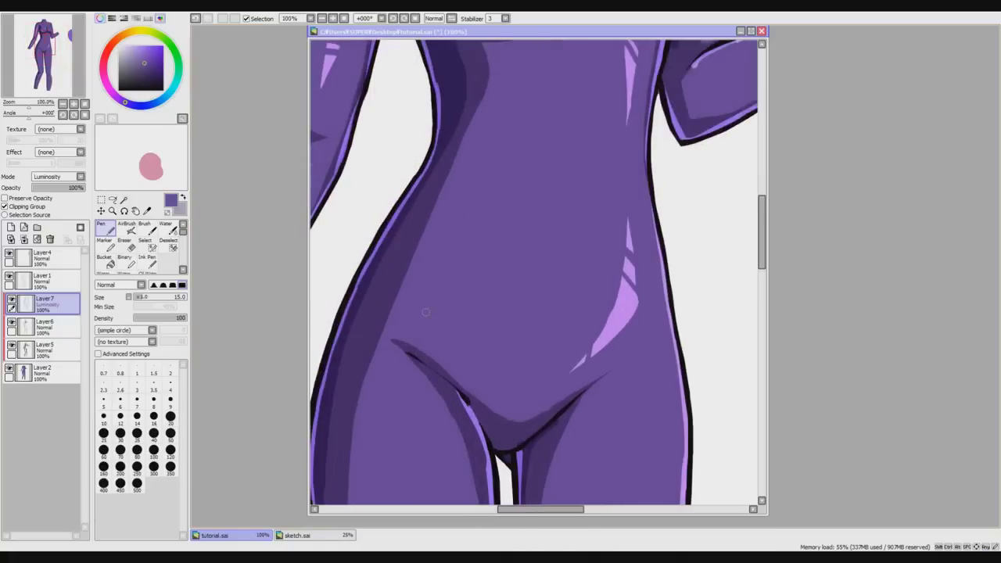
drag(408, 302, 478, 365)
key(ctrl+z)
mouse_move(414, 303)
mouse_down()
mouse_move(408, 308)
mouse_move(416, 301)
mouse_move(484, 379)
mouse_up()
key(ctrl+z)
key(ctrl+z)
key(ctrl+z)
drag(408, 318, 482, 373)
mouse_move(443, 333)
mouse_down()
mouse_move(417, 318)
mouse_move(475, 357)
mouse_move(491, 381)
mouse_up()
Erase the new lower-belly highlight into a slim tapered shape and cut narrow gaps near both of its ends.
click(127, 244)
mouse_move(455, 330)
mouse_down()
mouse_move(476, 350)
mouse_move(441, 325)
mouse_move(478, 365)
mouse_up()
mouse_move(498, 407)
mouse_down()
mouse_move(490, 375)
mouse_move(478, 378)
mouse_up()
mouse_move(485, 341)
mouse_down()
mouse_move(468, 361)
mouse_move(500, 390)
mouse_up()
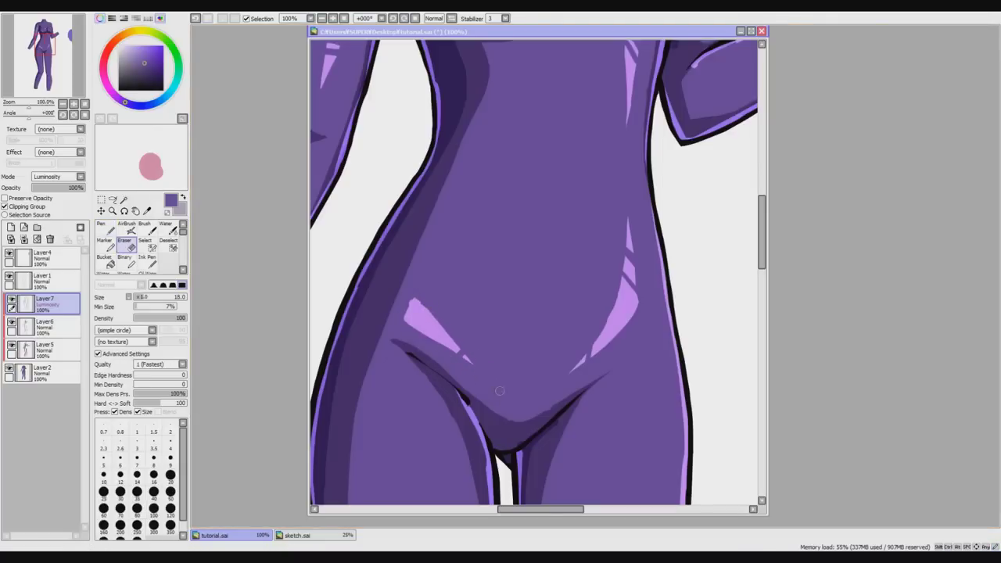
drag(397, 322, 456, 350)
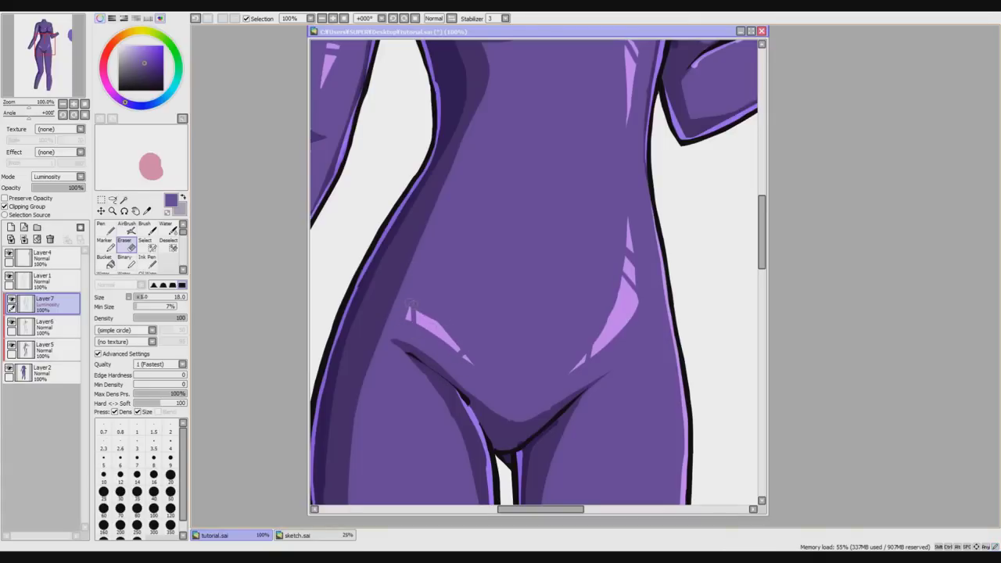
scroll(480, 382, down, 3)
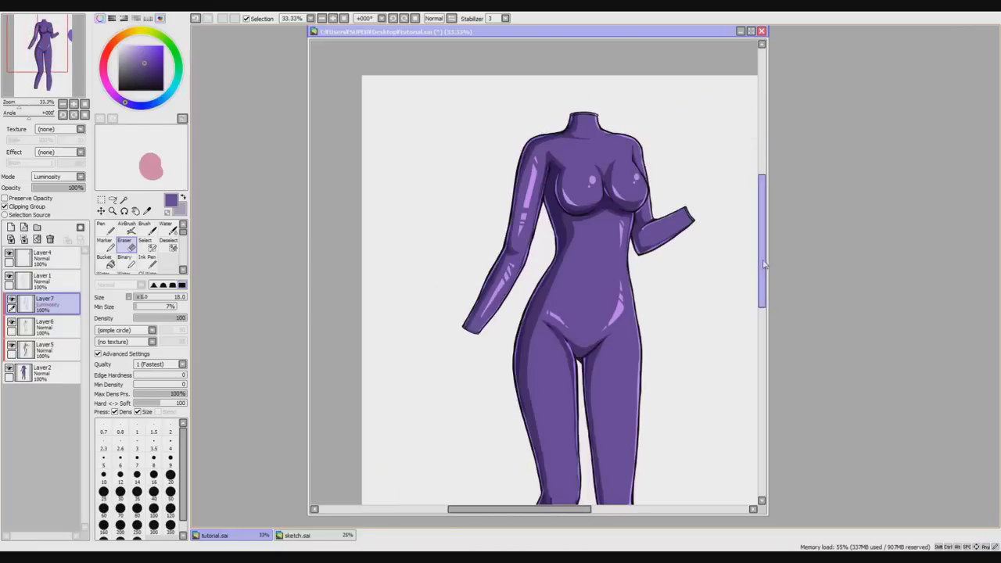
drag(762, 244, 762, 266)
Examine the belly and torso highlights up close and against the whole upper body.
scroll(695, 223, up, 4)
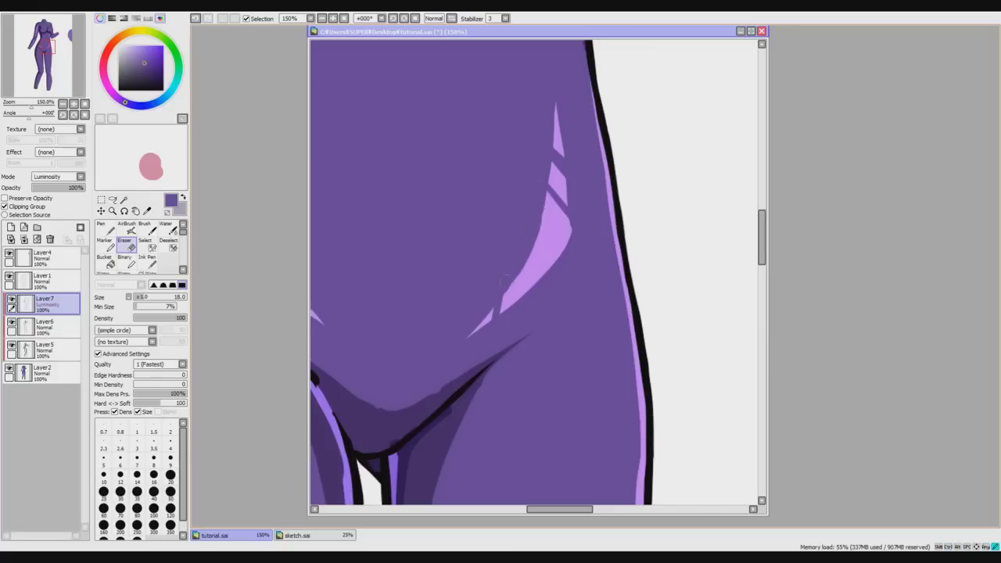
scroll(532, 223, down, 4)
mouse_move(765, 275)
mouse_down()
mouse_move(765, 262)
mouse_move(764, 292)
mouse_move(765, 256)
mouse_up()
click(106, 229)
scroll(764, 282, up, 1)
scroll(679, 166, up, 2)
scroll(679, 166, down, 2)
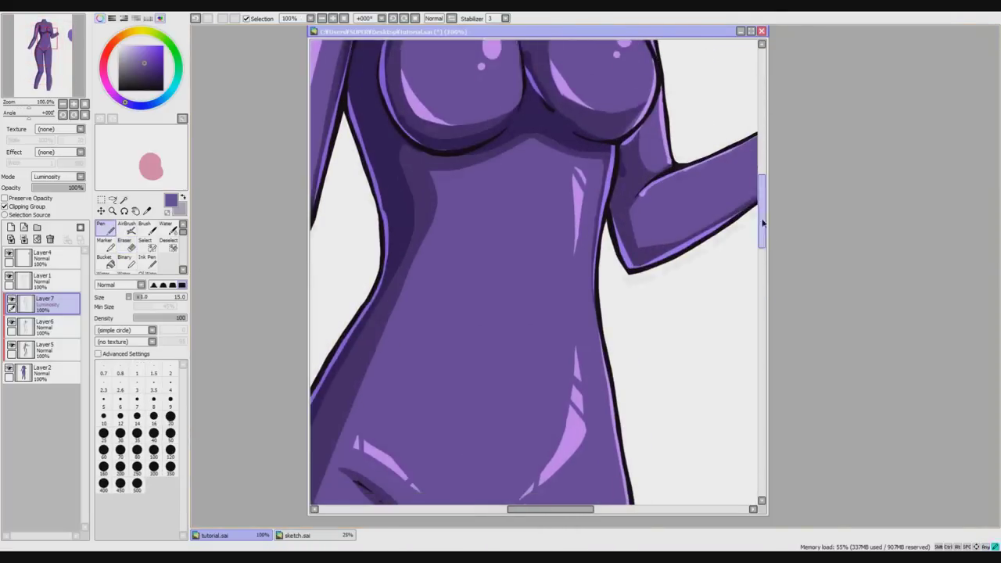
scroll(562, 175, up, 1)
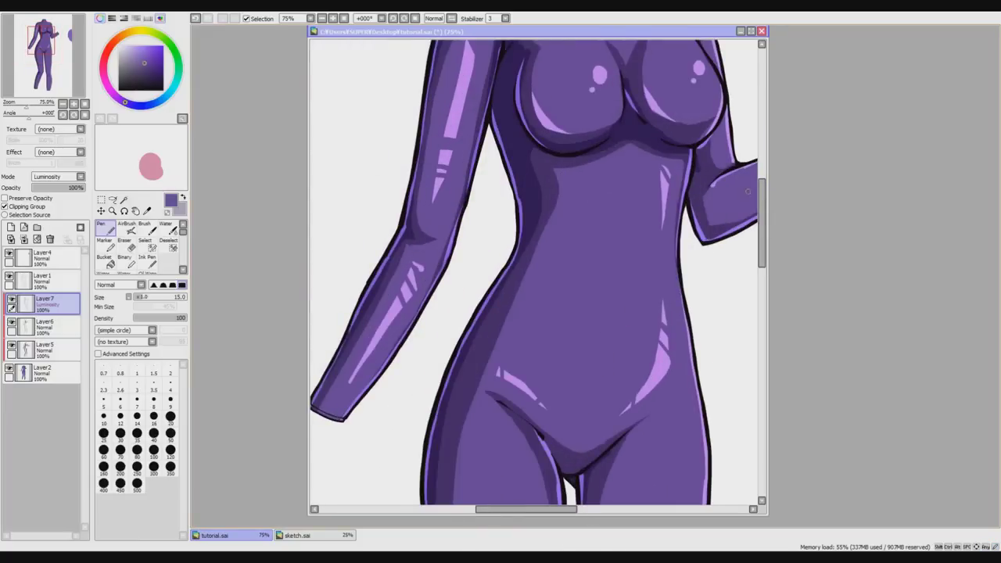
scroll(714, 197, down, 1)
scroll(639, 164, down, 1)
mouse_move(763, 235)
mouse_down()
mouse_move(764, 290)
mouse_move(763, 238)
mouse_up()
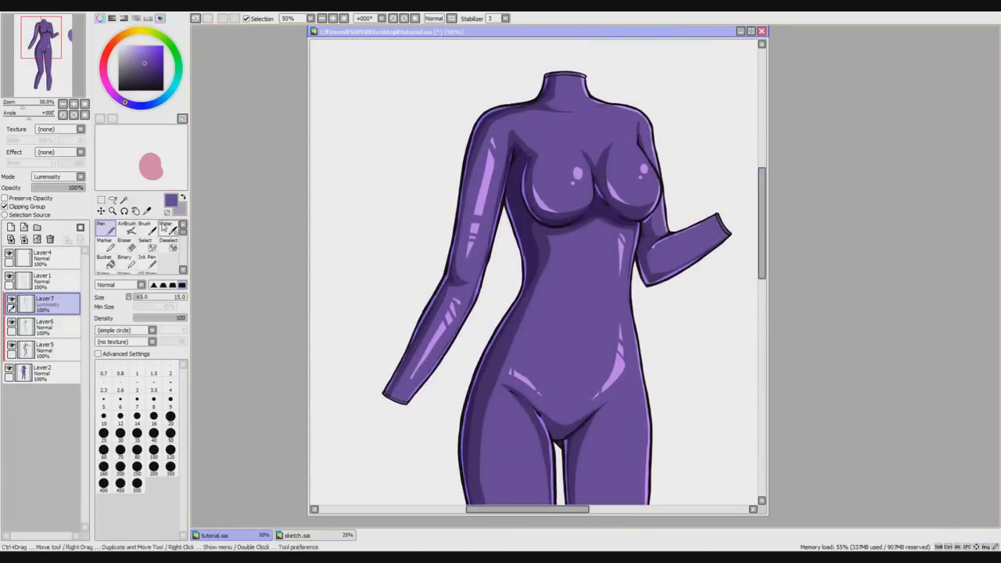
Sample the lighter shadow purple and extend the shadow on Layer5 along the lowered-arm side of the waist and the groin crease.
click(147, 211)
scroll(573, 263, up, 1)
click(533, 241)
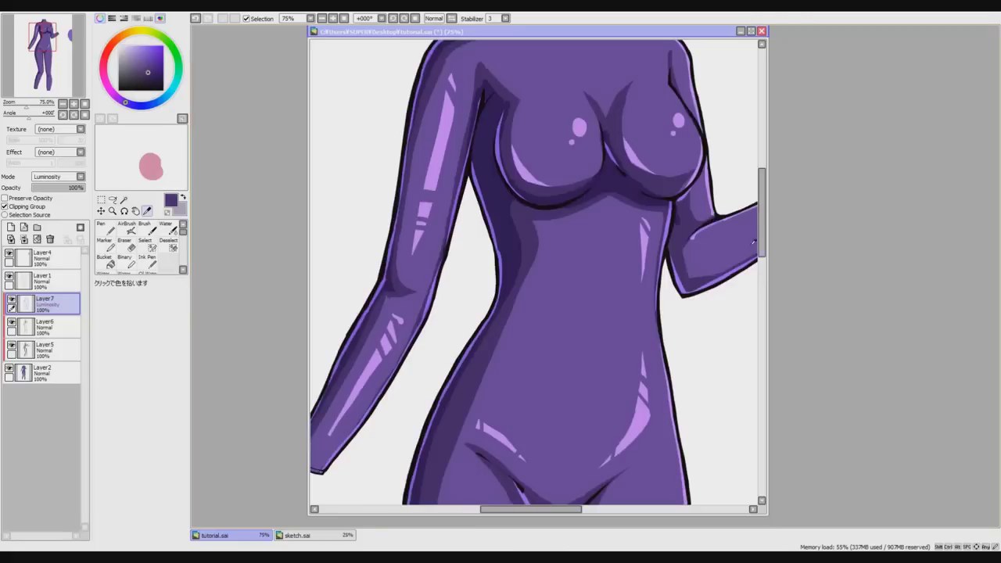
scroll(731, 293, down, 2)
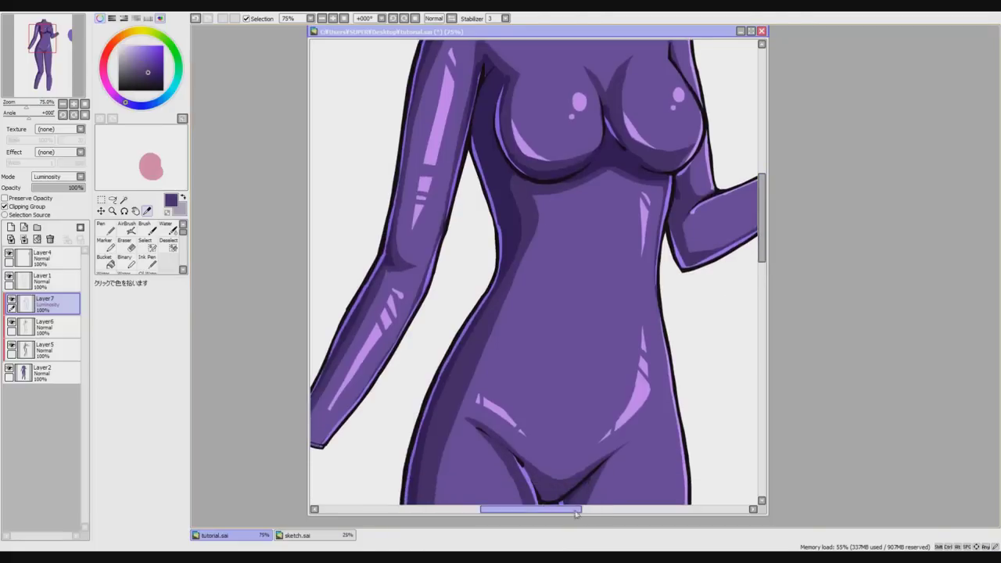
drag(580, 509, 603, 508)
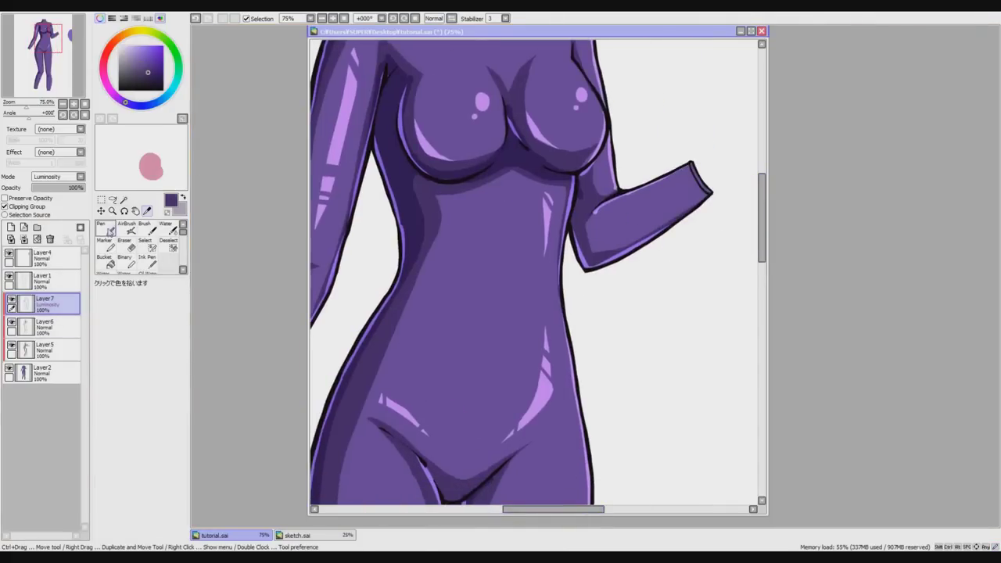
click(106, 228)
click(56, 350)
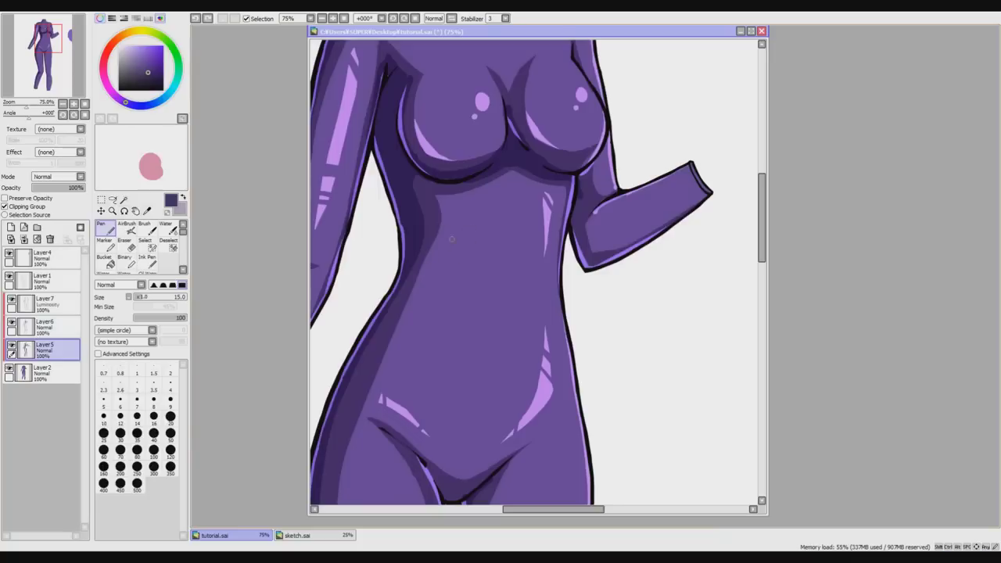
mouse_move(439, 254)
mouse_down()
mouse_move(434, 214)
mouse_move(448, 241)
mouse_move(377, 387)
mouse_move(428, 454)
mouse_move(368, 406)
mouse_up()
key(ctrl+z)
drag(431, 453, 450, 474)
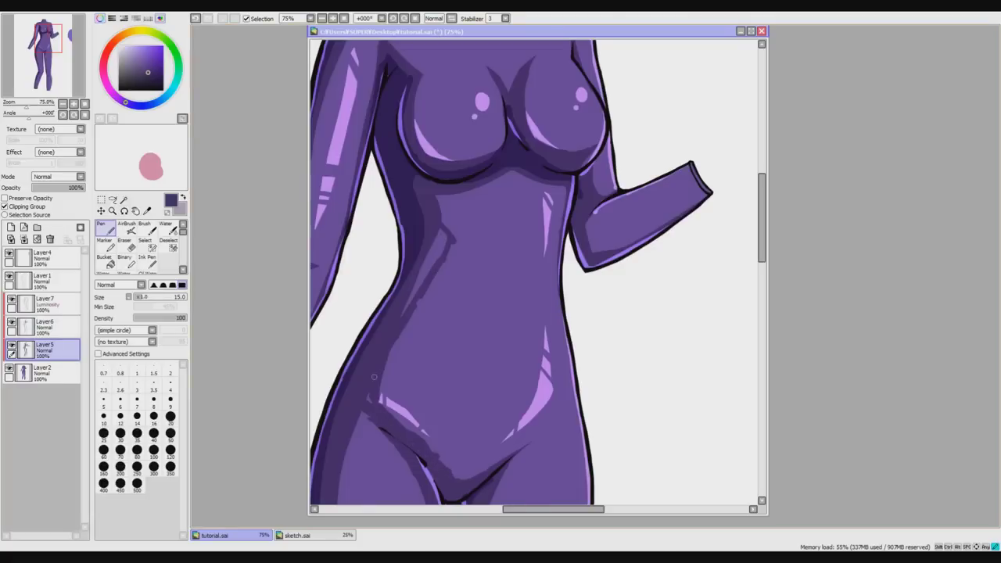
Fill in the widened Layer5 shadow between the waist and hip and thicken it along the groin crease.
drag(376, 400, 427, 442)
mouse_move(411, 428)
mouse_down()
mouse_move(389, 412)
mouse_move(423, 440)
mouse_move(410, 431)
mouse_up()
key(ctrl+z)
key(ctrl+z)
drag(422, 275, 405, 311)
drag(438, 235, 423, 279)
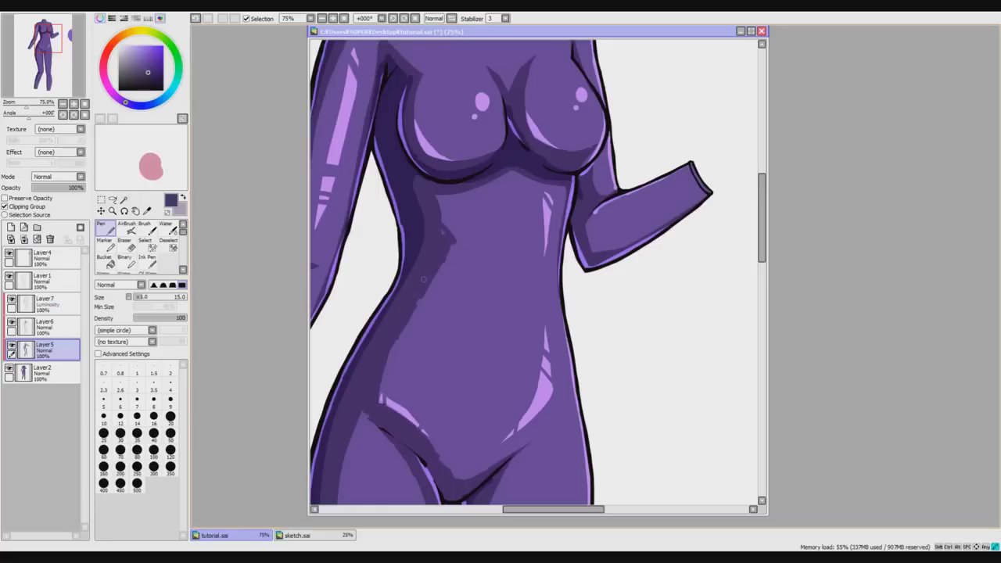
Paint dark shadow strokes down the midline of the upper and lower abdomen on Layer5.
mouse_move(506, 173)
mouse_down()
mouse_move(499, 288)
mouse_move(503, 224)
mouse_move(502, 271)
mouse_up()
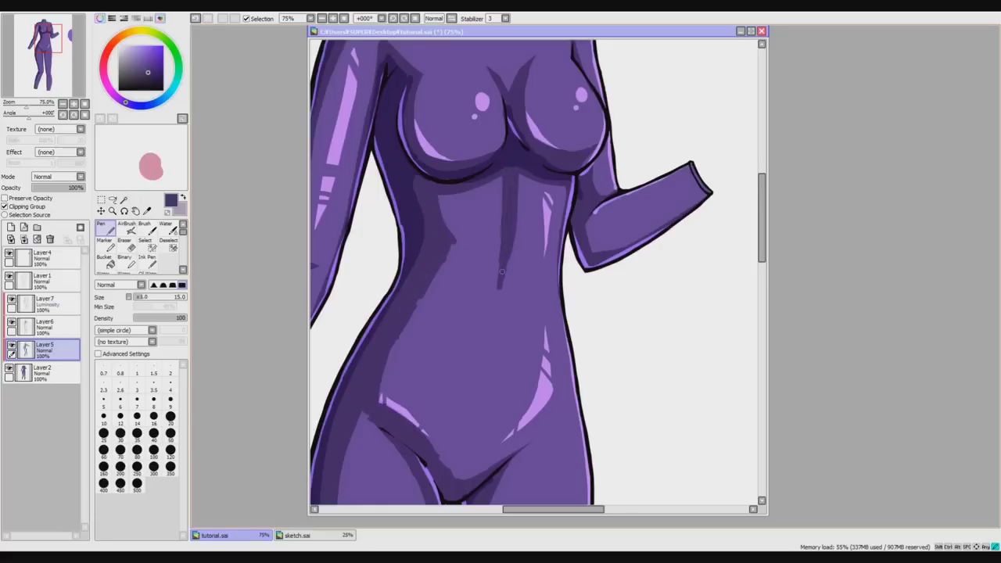
mouse_move(495, 336)
mouse_down()
mouse_move(483, 385)
mouse_move(491, 381)
mouse_up()
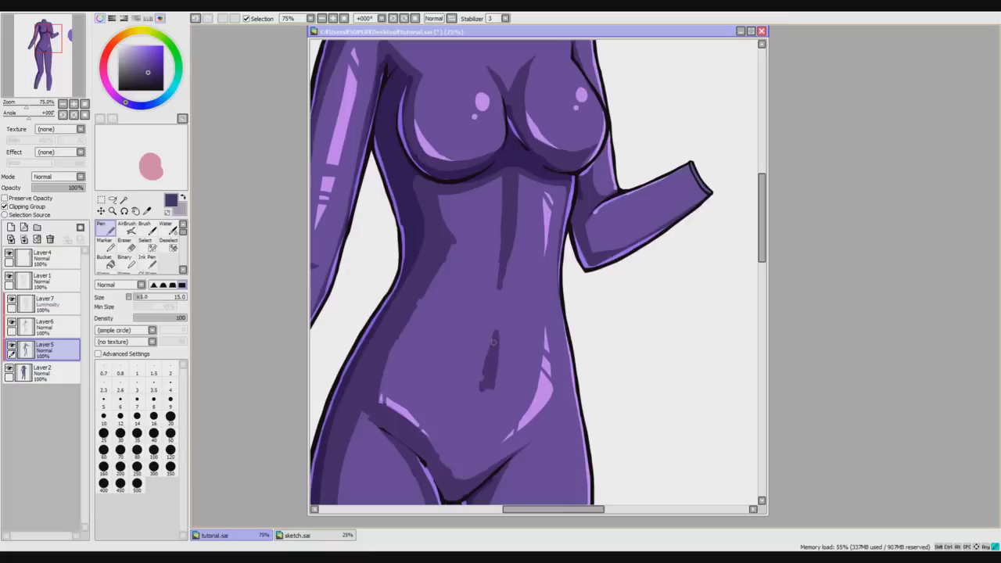
Erase the rough edge of the waist shadow and taper both abdominal midline strokes into thin points.
key(e)
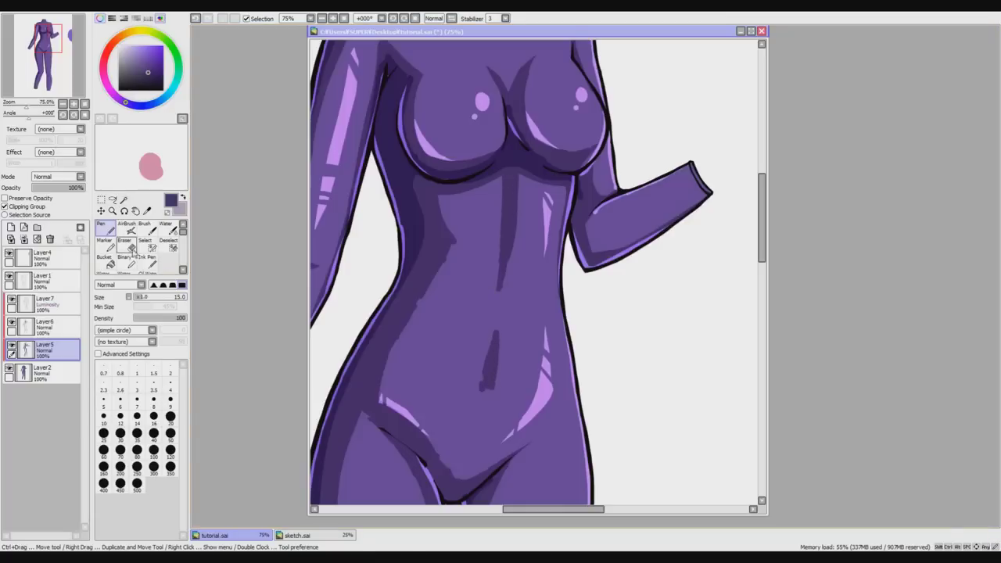
drag(434, 277, 404, 341)
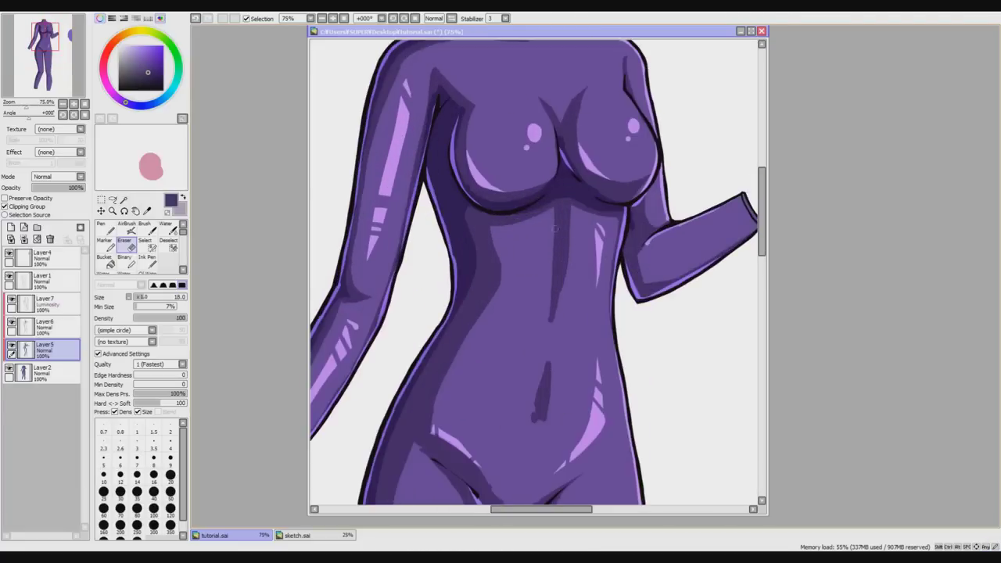
drag(572, 214, 554, 322)
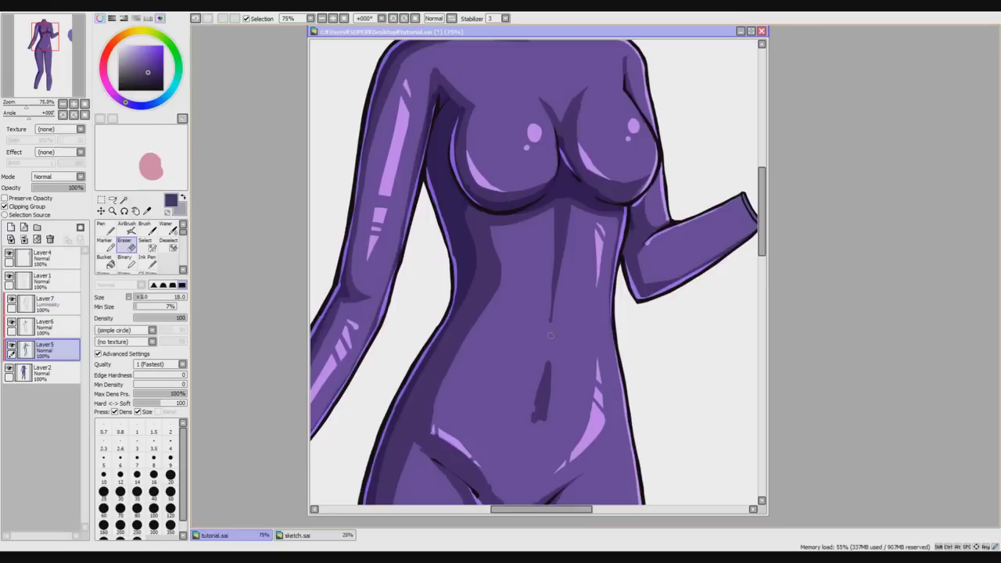
drag(550, 269, 552, 322)
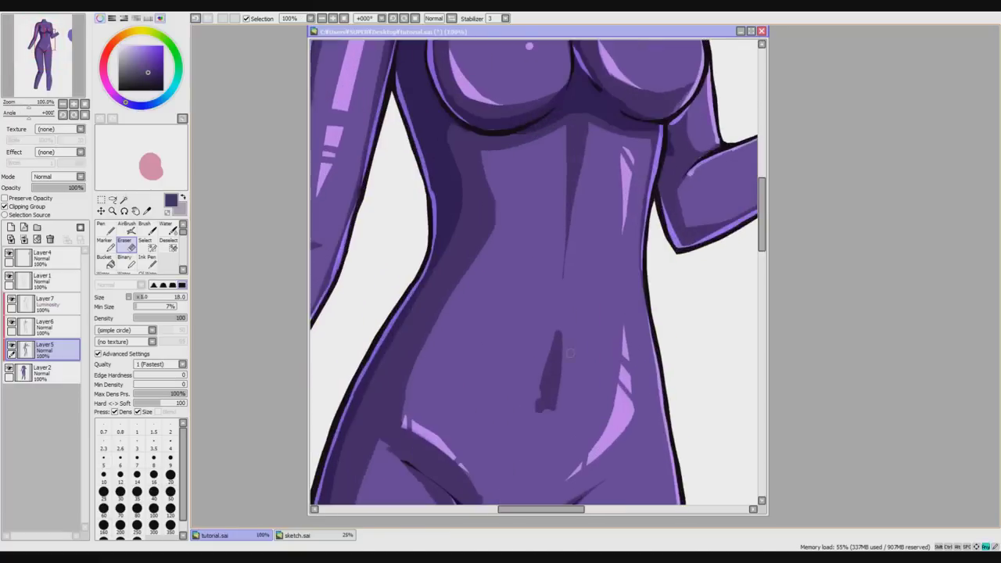
key(ctrl+z)
mouse_move(541, 384)
mouse_down()
mouse_move(552, 328)
mouse_move(562, 391)
mouse_move(541, 362)
mouse_up()
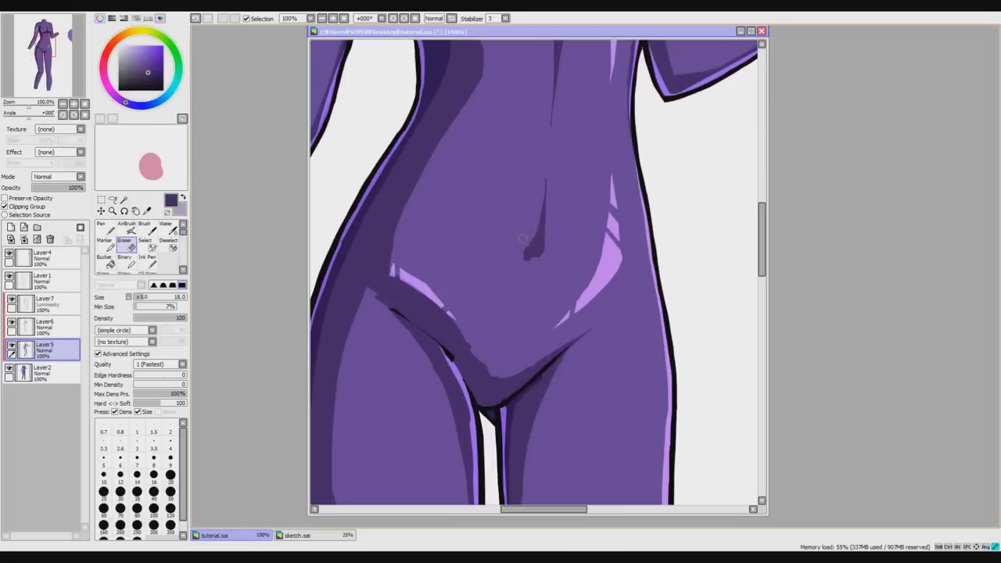
Clean up the edge of the shadow along the figure's hip crease with the Eraser.
scroll(544, 251, down, 4)
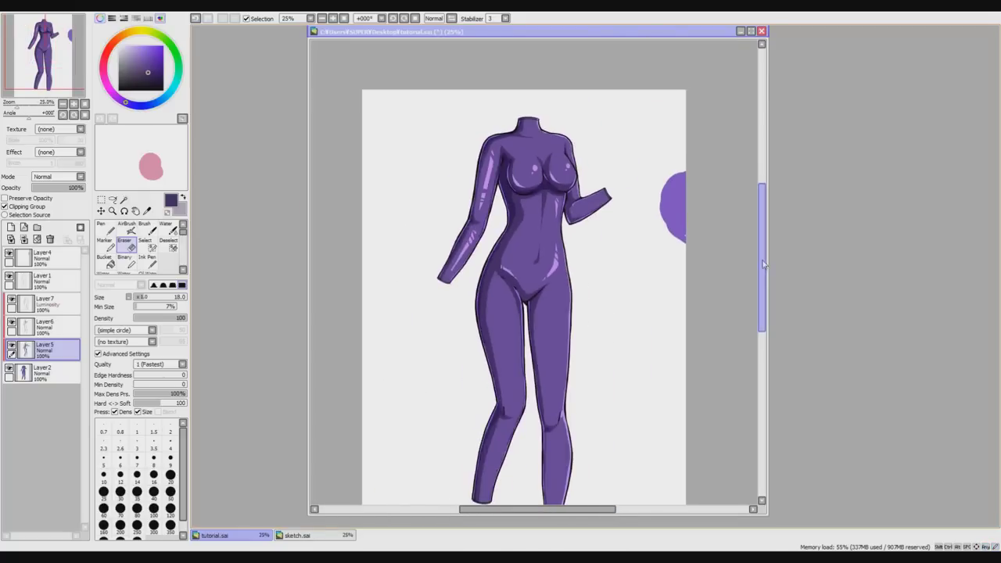
scroll(504, 254, up, 1)
scroll(480, 297, up, 3)
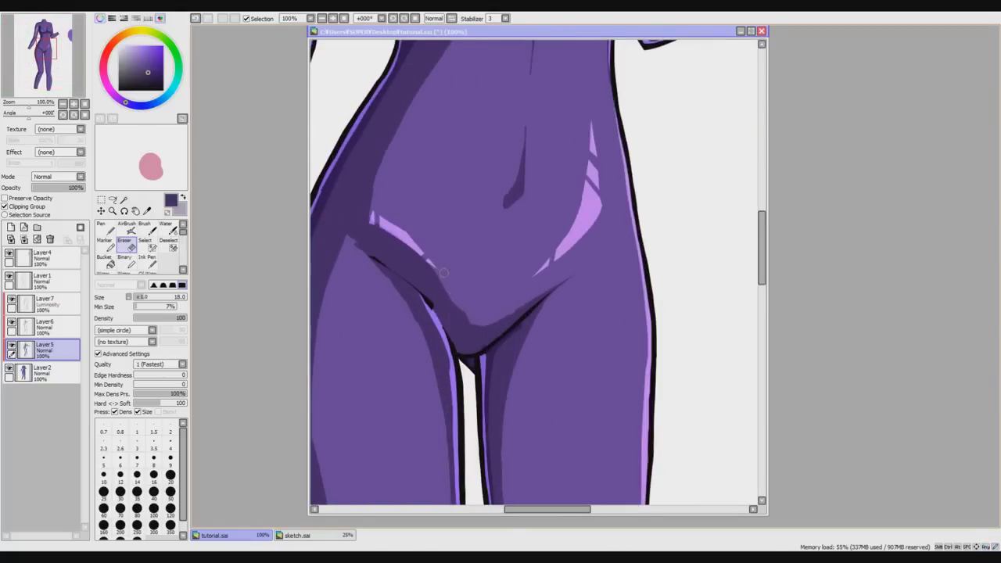
key(ctrl+z)
drag(362, 261, 424, 350)
Fill out the shadow along the inner thigh below the hip crease with the Pen.
key(n)
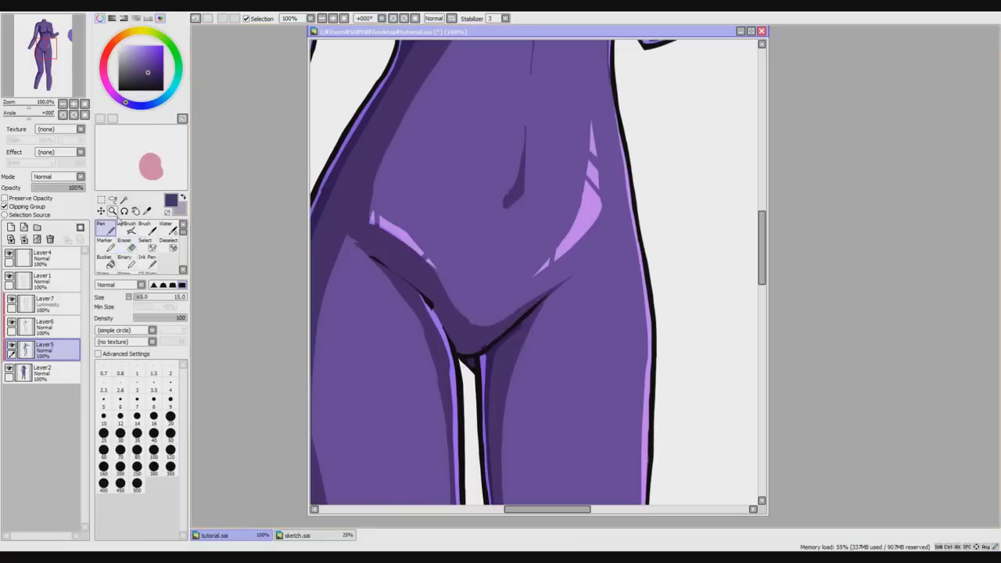
drag(414, 317, 445, 422)
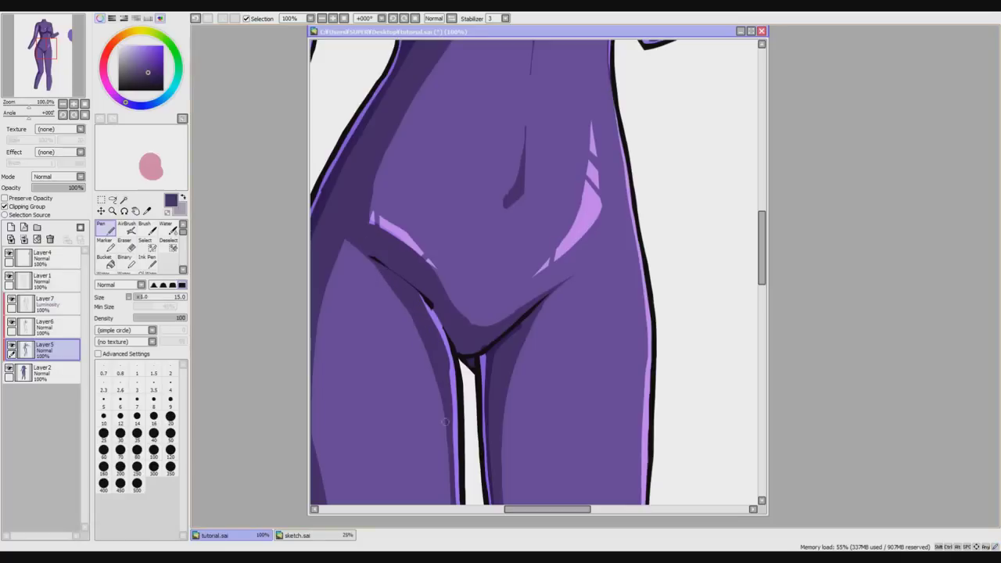
drag(433, 339, 446, 450)
Paint a shadow along the opposite hip crease and taper its outer end with the Eraser.
key(Page_Down)
key(Page_Down)
key(Page_Down)
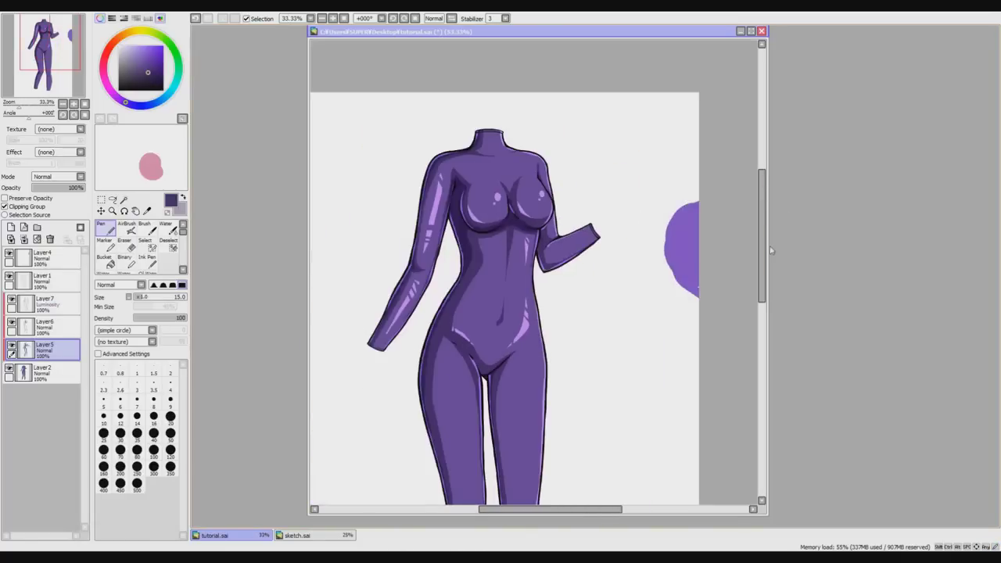
scroll(500, 351, up, 3)
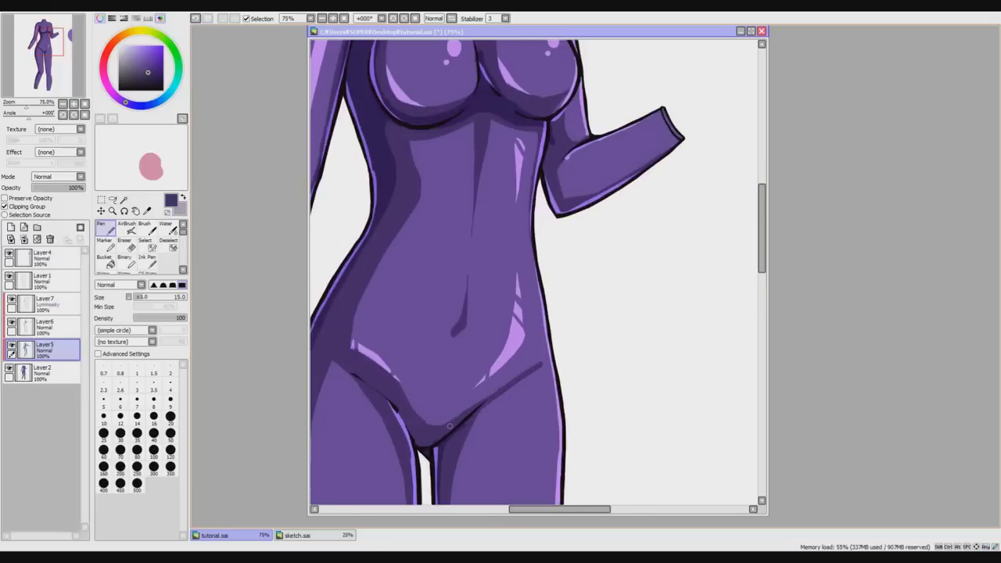
key(e)
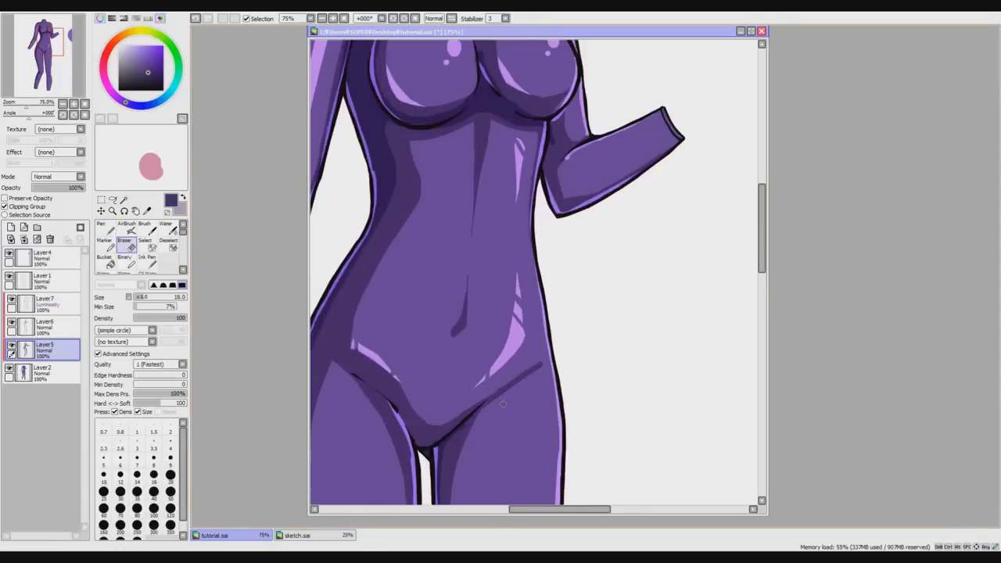
drag(531, 368, 459, 415)
key(ctrl+z)
Review the torso and leg shading across the whole figure.
scroll(482, 428, down, 4)
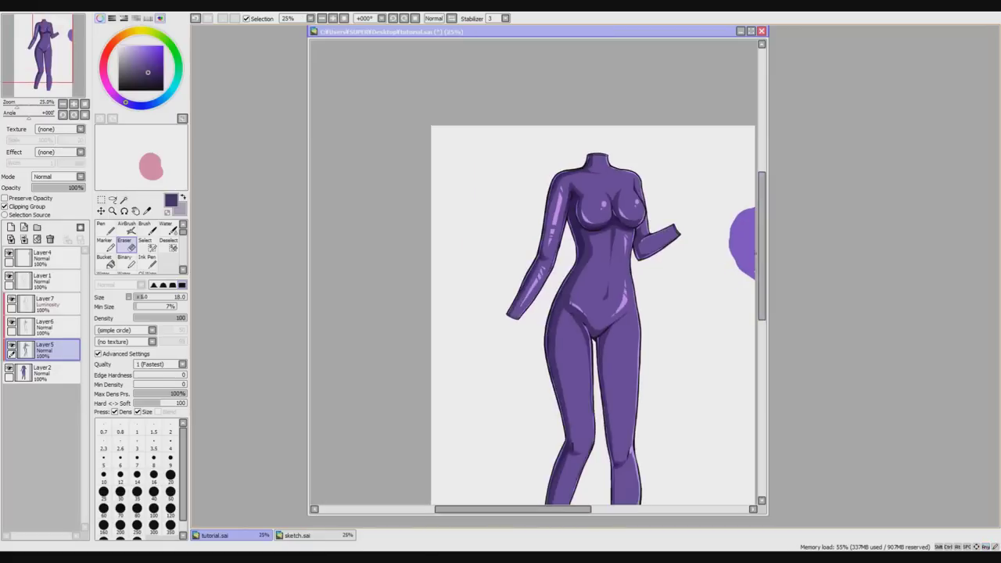
drag(560, 510, 597, 508)
scroll(484, 301, up, 3)
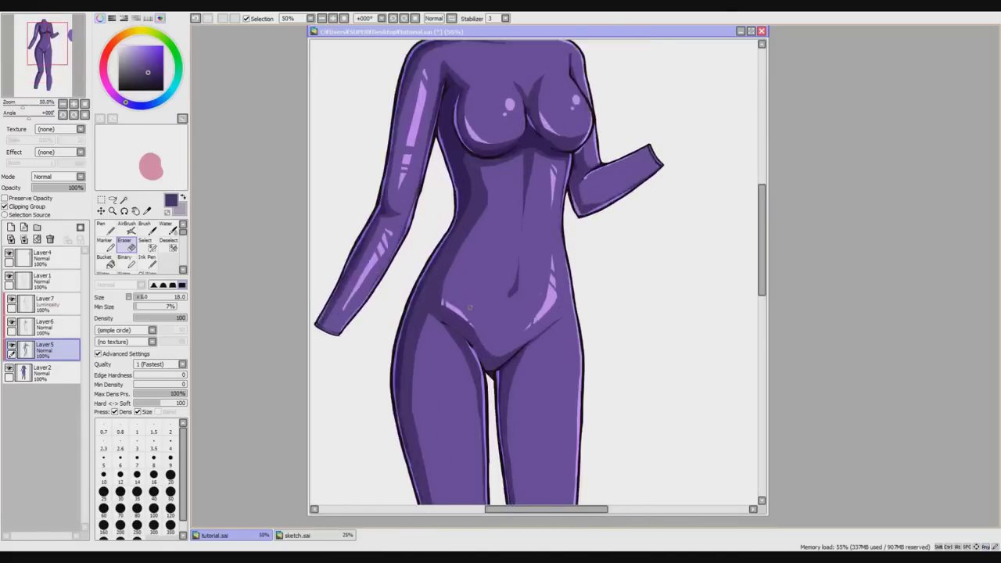
scroll(536, 283, down, 2)
drag(763, 237, 762, 247)
scroll(762, 248, down, 1)
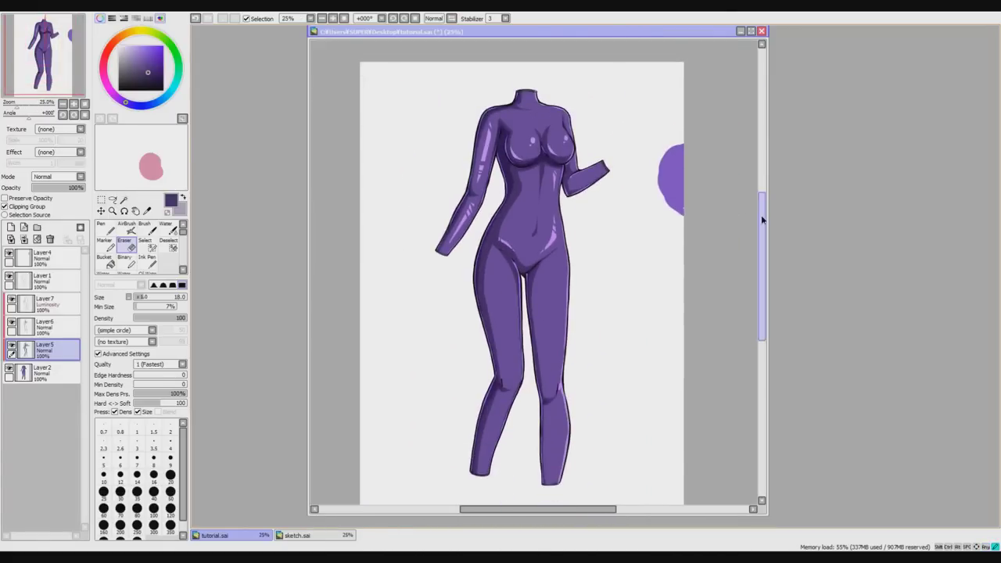
scroll(762, 248, up, 1)
Add a new layer beneath Layer2 and fill it with medium gray as a background.
click(43, 372)
click(11, 227)
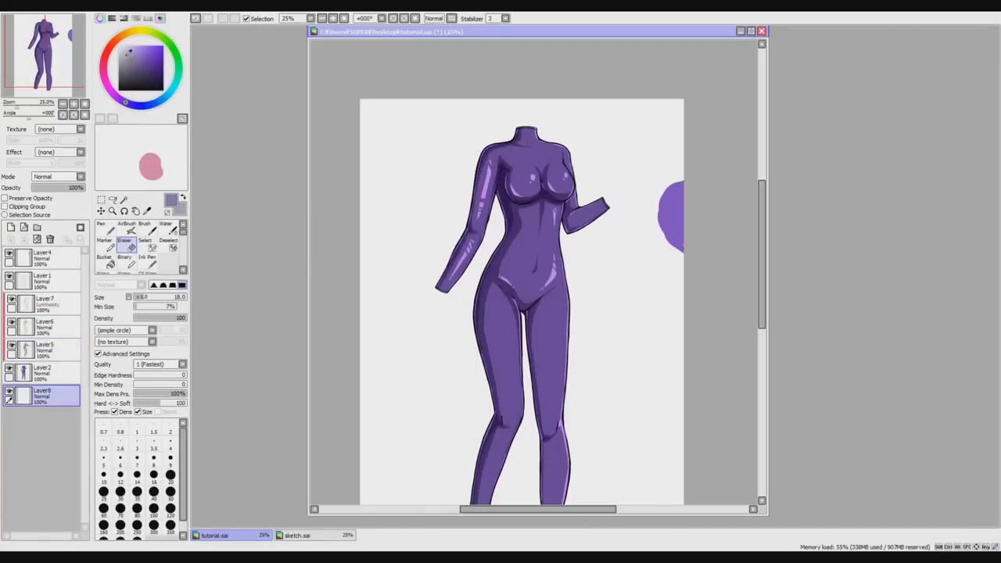
click(122, 59)
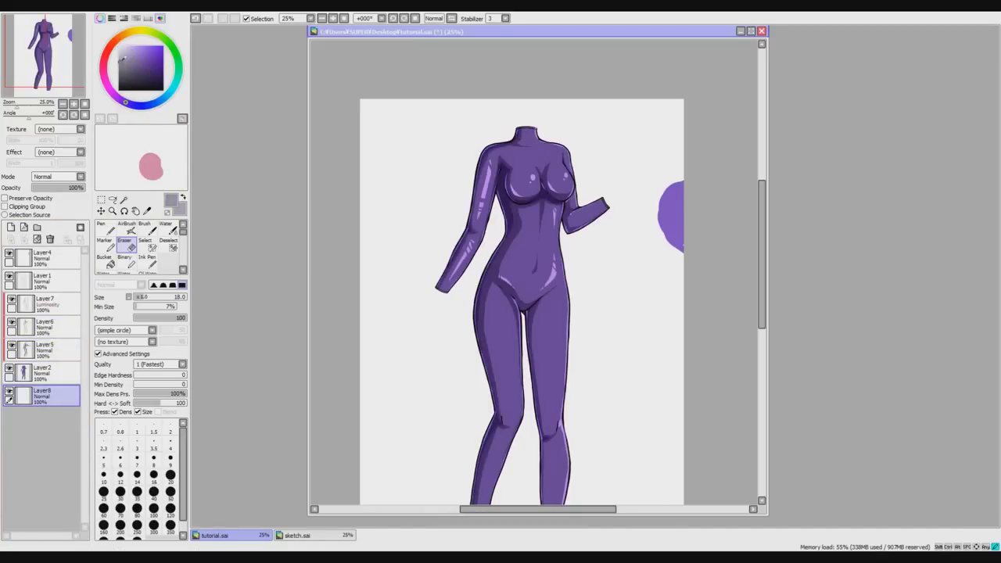
click(104, 261)
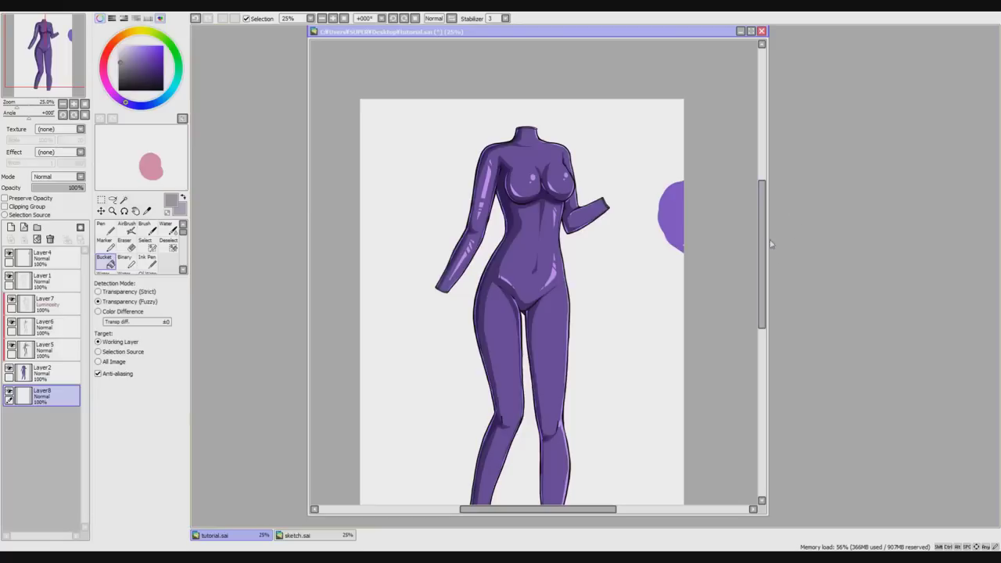
scroll(770, 244, down, 1)
click(623, 282)
Examine the shaded figure from neck to feet against the gray background.
scroll(764, 270, down, 1)
drag(764, 271, 765, 279)
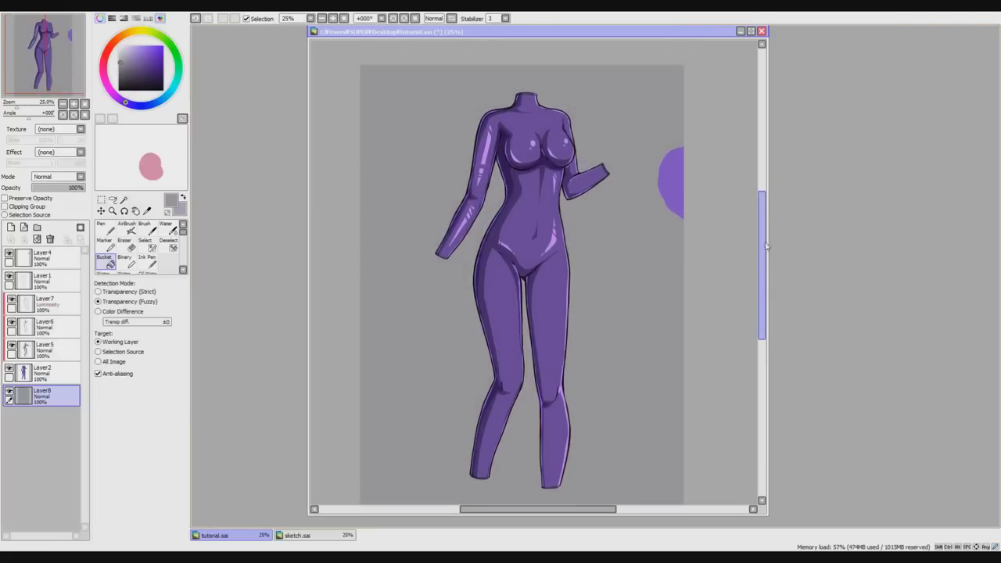
scroll(760, 264, up, 2)
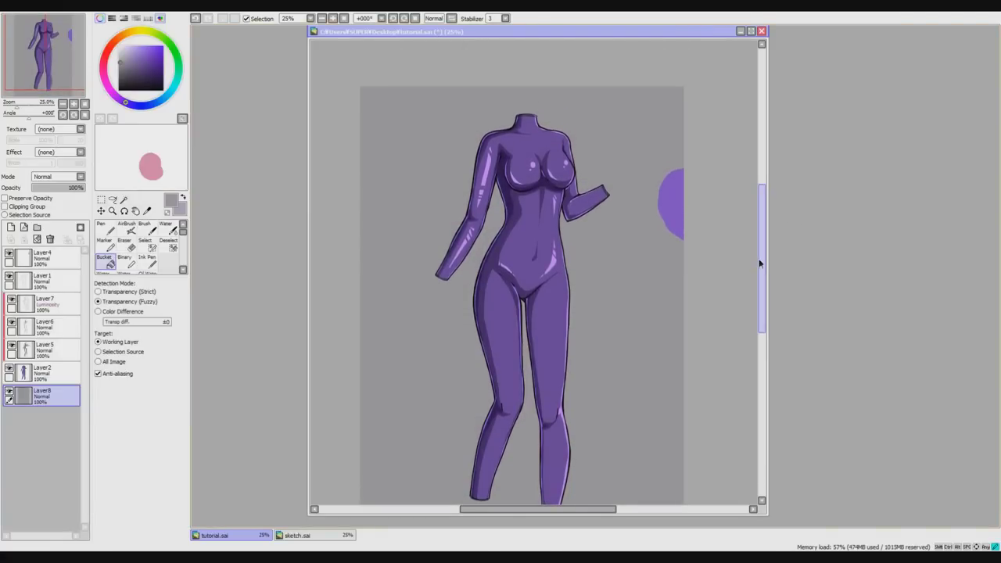
scroll(762, 235, up, 3)
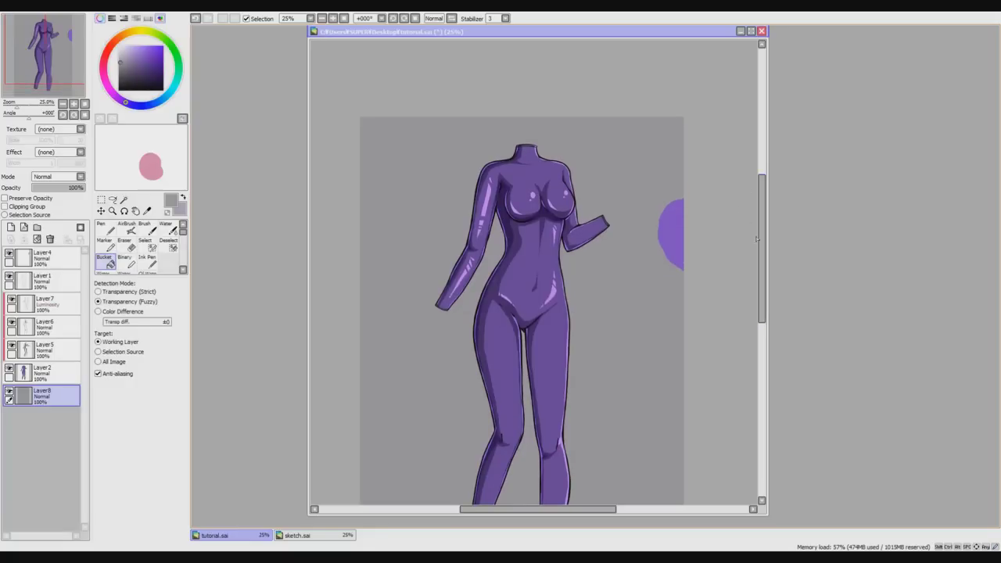
scroll(756, 239, down, 3)
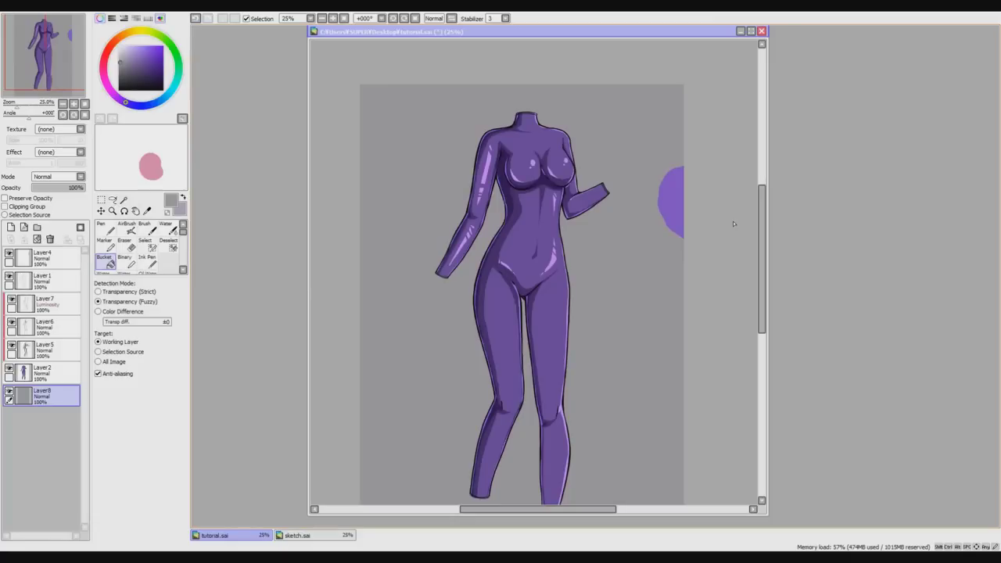
scroll(743, 216, up, 2)
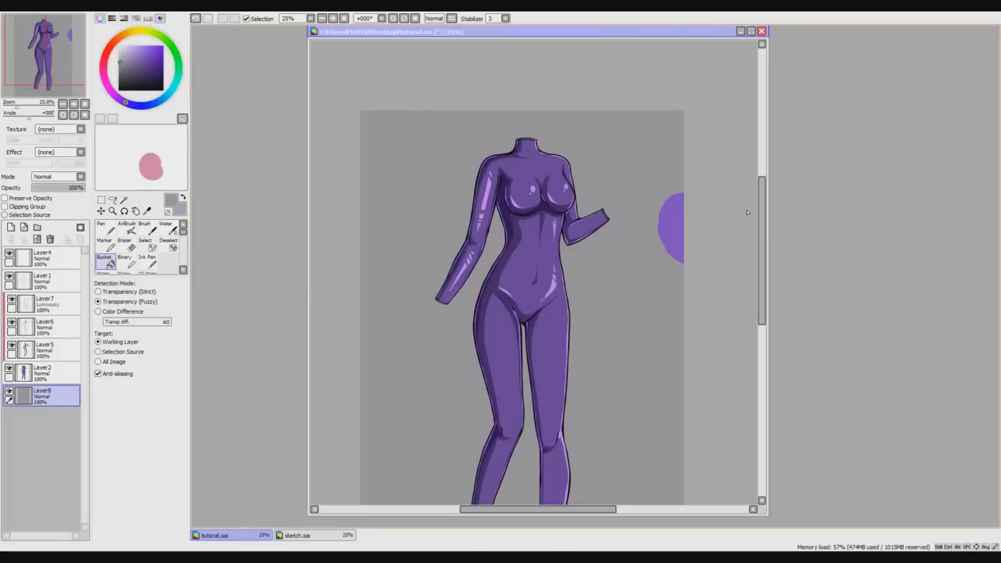
scroll(734, 196, up, 1)
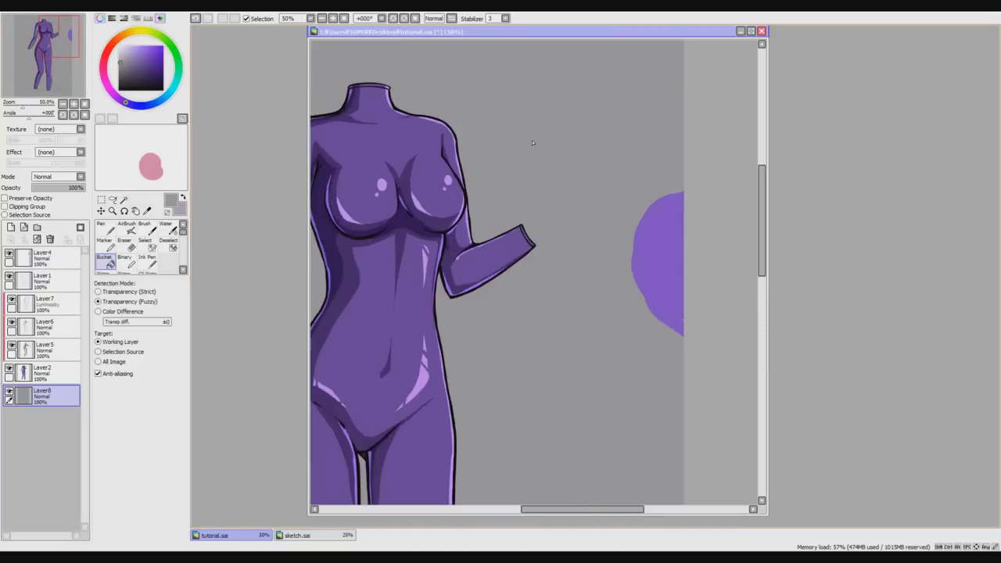
scroll(746, 271, down, 1)
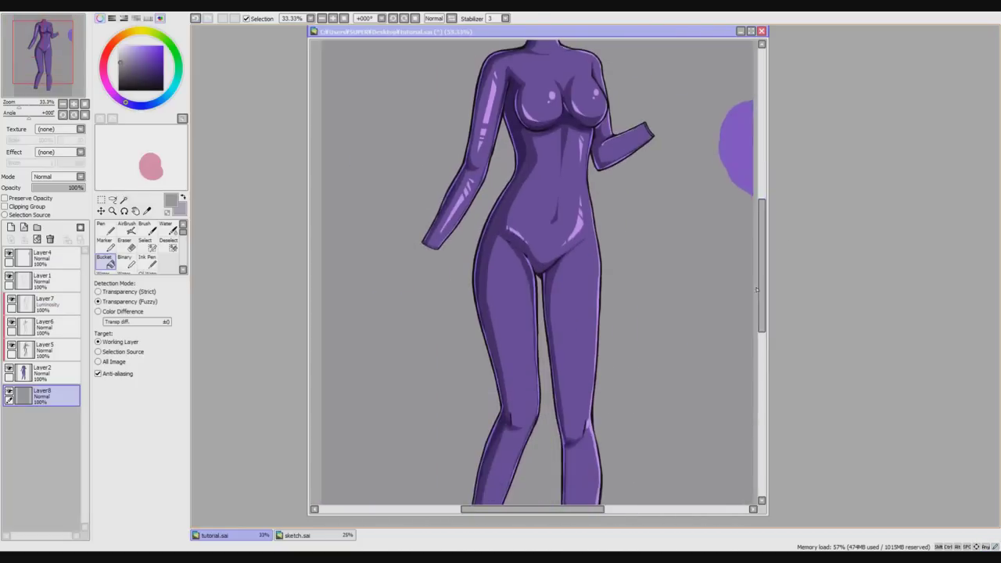
scroll(746, 272, up, 1)
Sample the torso's base purple and paint a highlight from the outer hip along the thigh crease on Layer7.
click(146, 210)
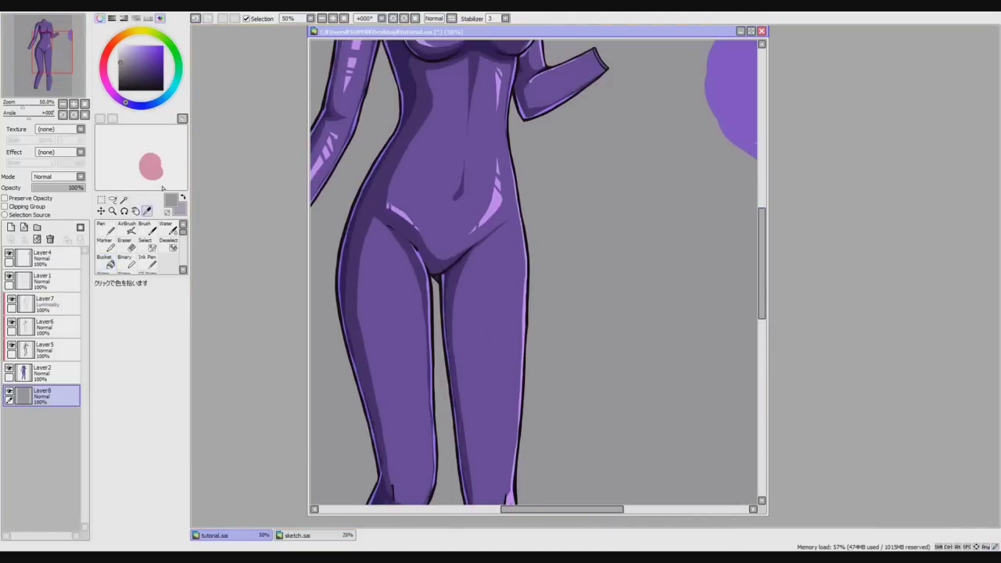
scroll(499, 165, up, 1)
click(496, 225)
click(453, 231)
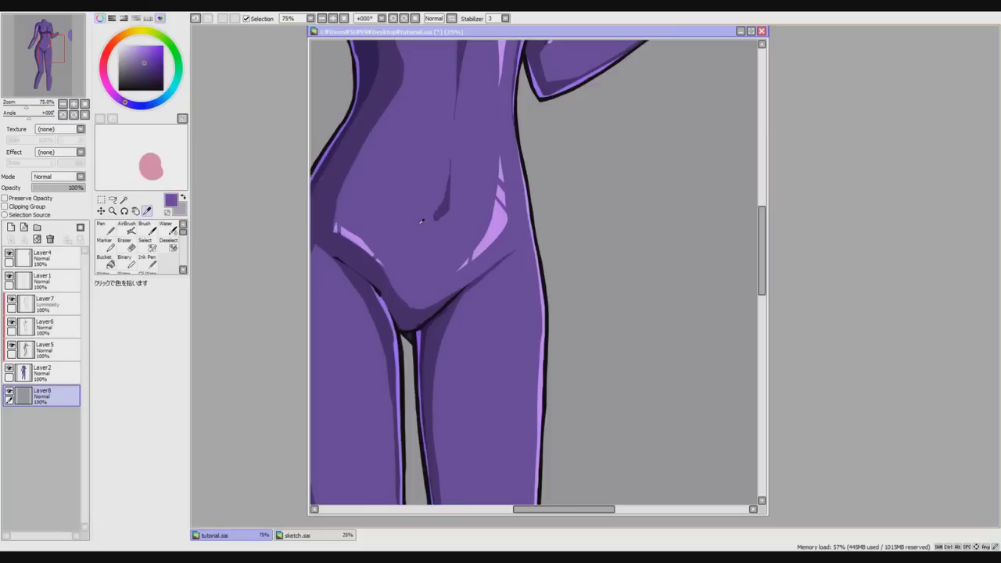
drag(559, 514, 538, 514)
key(n)
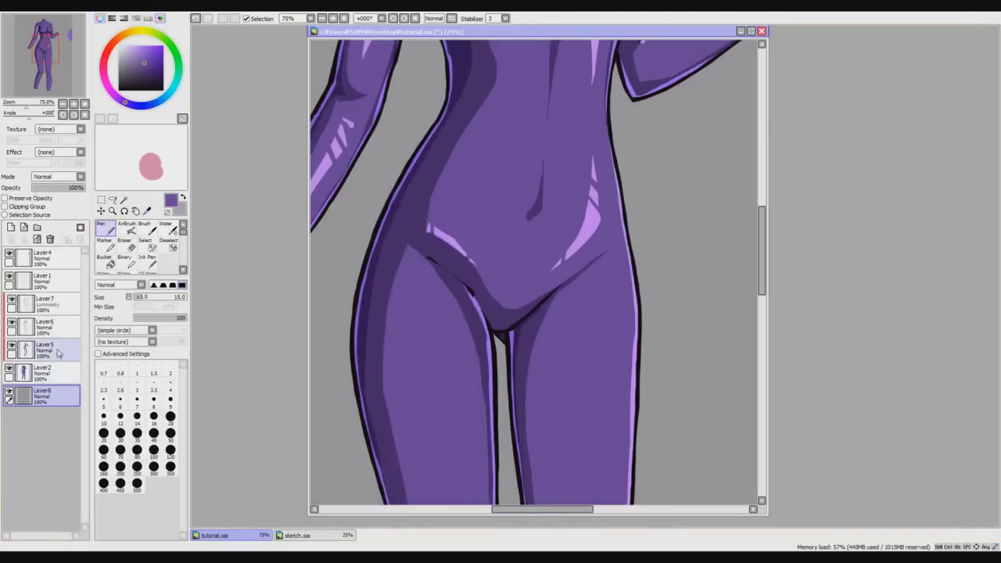
click(42, 303)
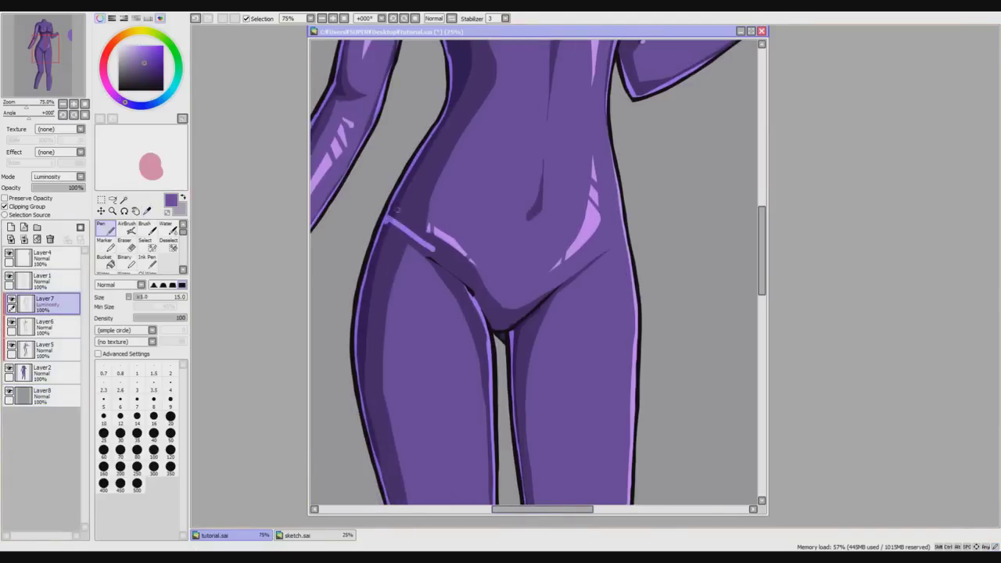
scroll(391, 232, up, 1)
drag(382, 214, 460, 273)
Trim the new hip crease highlight with the Eraser so it tapers to a point toward the inner thigh.
click(125, 241)
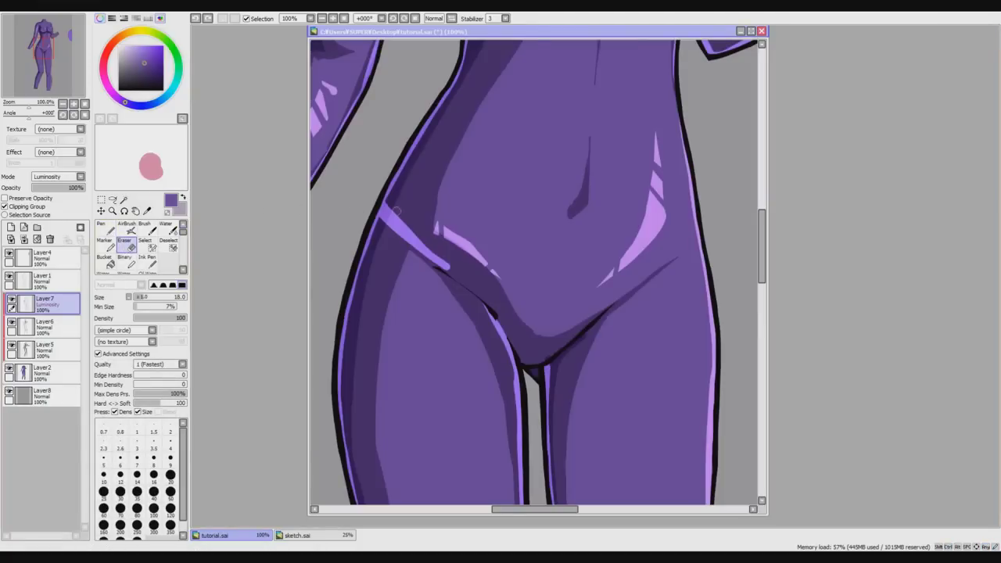
key(ctrl+z)
drag(393, 238, 447, 275)
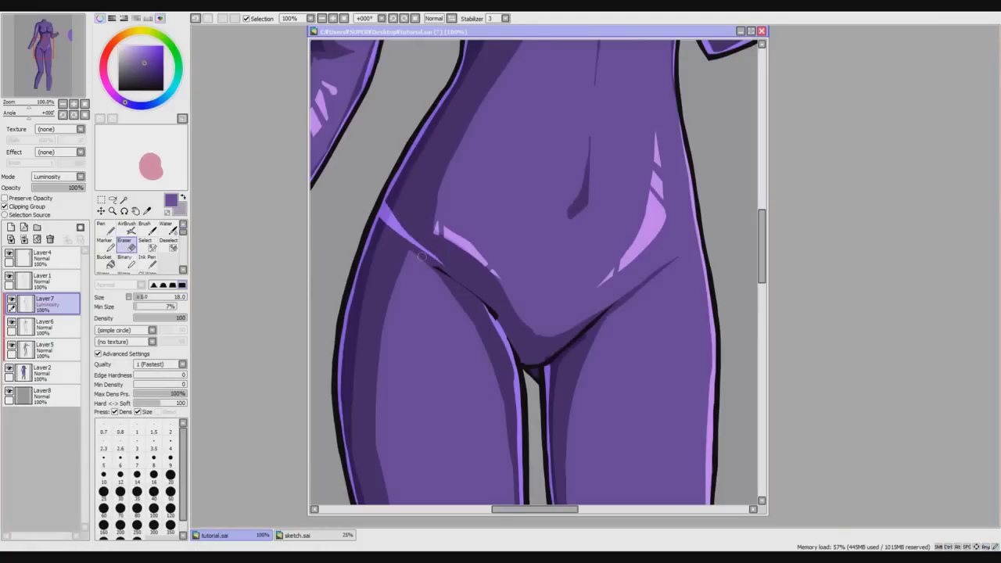
drag(421, 244, 451, 274)
Paint a highlight just below the right-hand thigh crease on Layer7 and trim it to a taper with the Eraser.
scroll(469, 256, down, 3)
scroll(508, 199, up, 3)
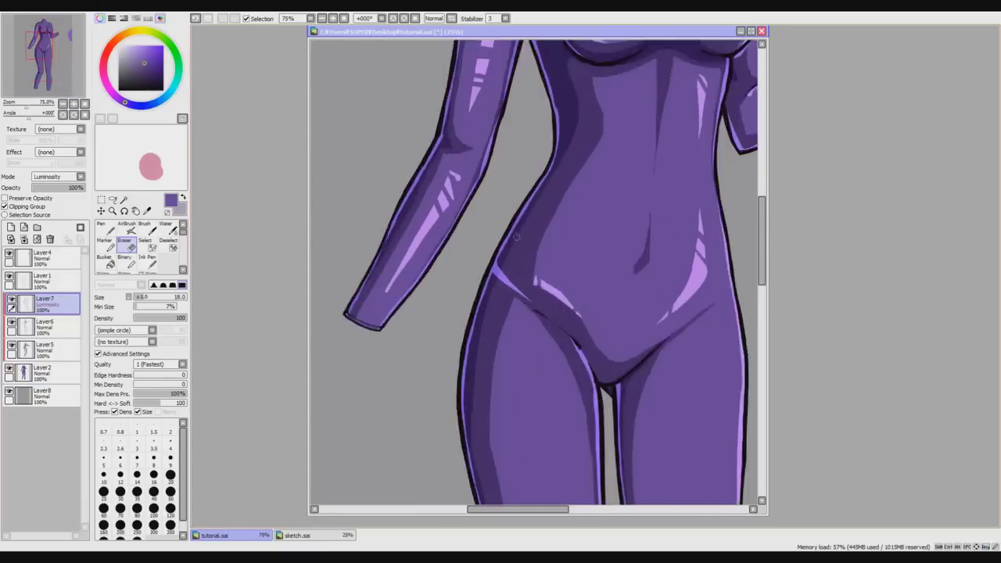
key(n)
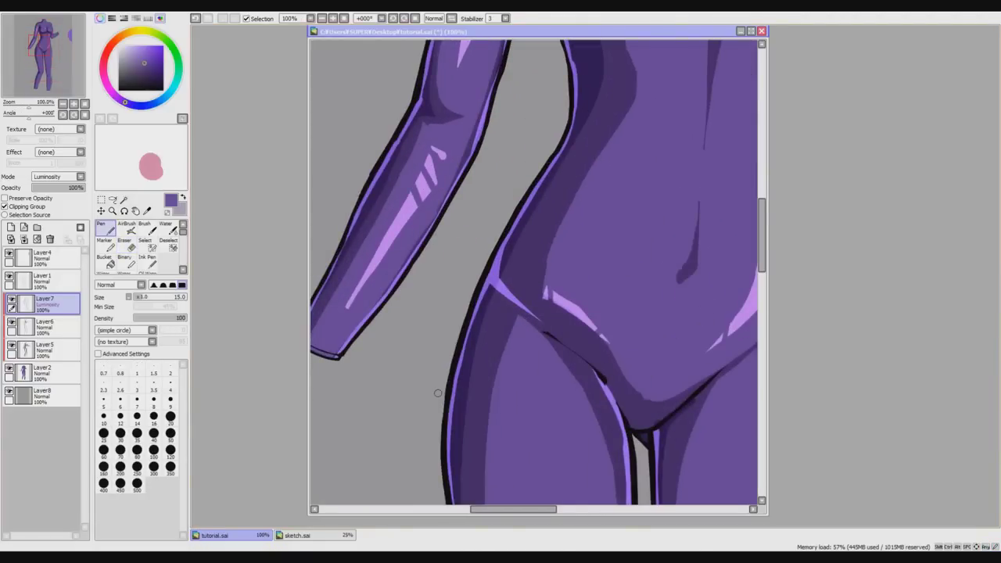
scroll(437, 392, down, 4)
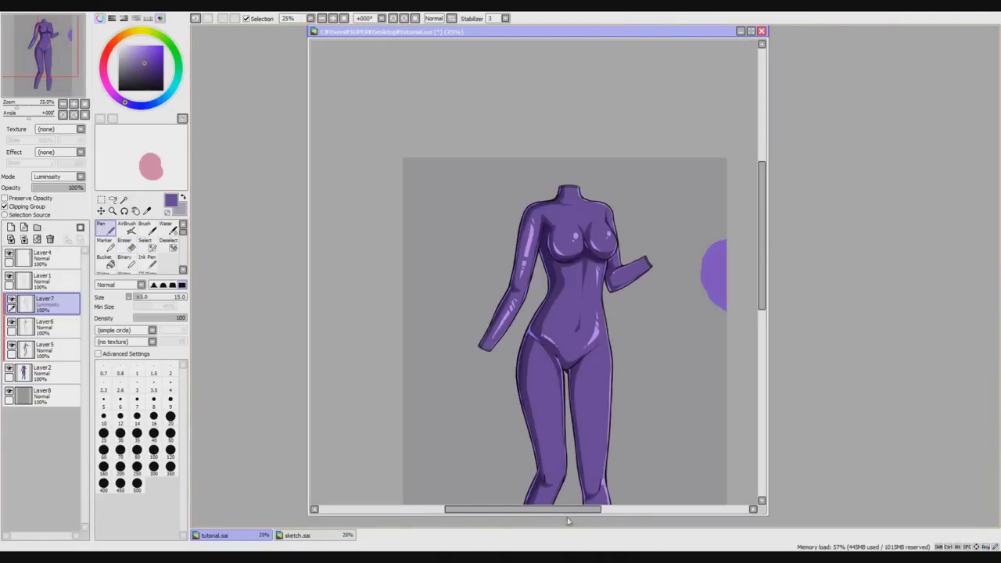
drag(568, 511, 597, 510)
drag(761, 251, 762, 275)
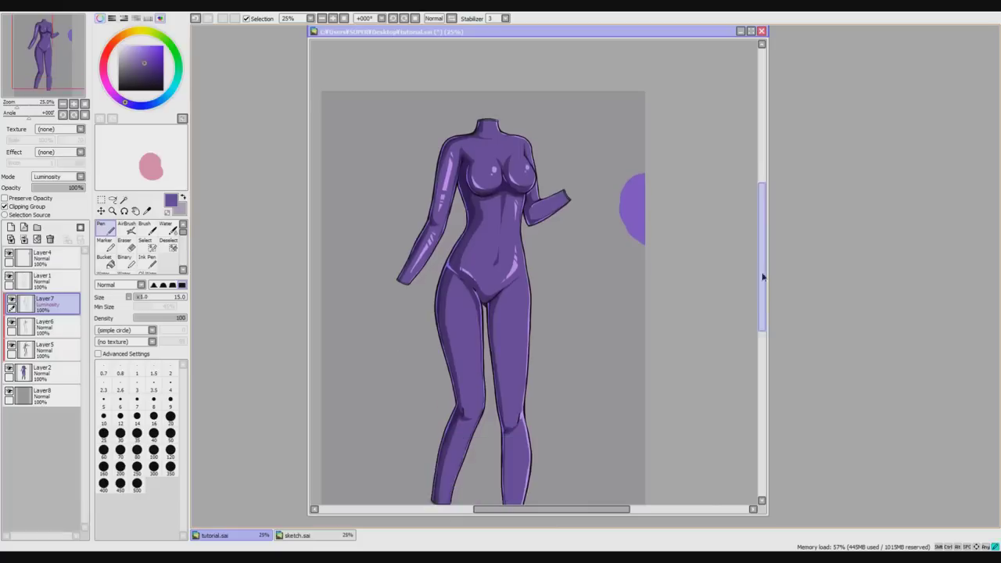
scroll(506, 294, up, 4)
mouse_move(495, 289)
mouse_down()
mouse_move(578, 209)
mouse_move(549, 242)
mouse_move(573, 225)
mouse_up()
key(ctrl+z)
key(ctrl+z)
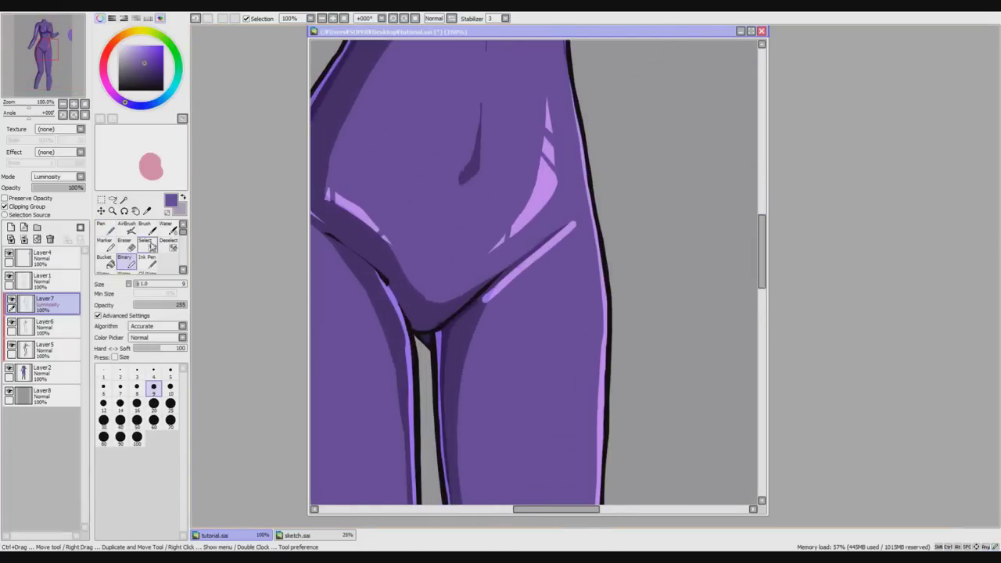
click(126, 243)
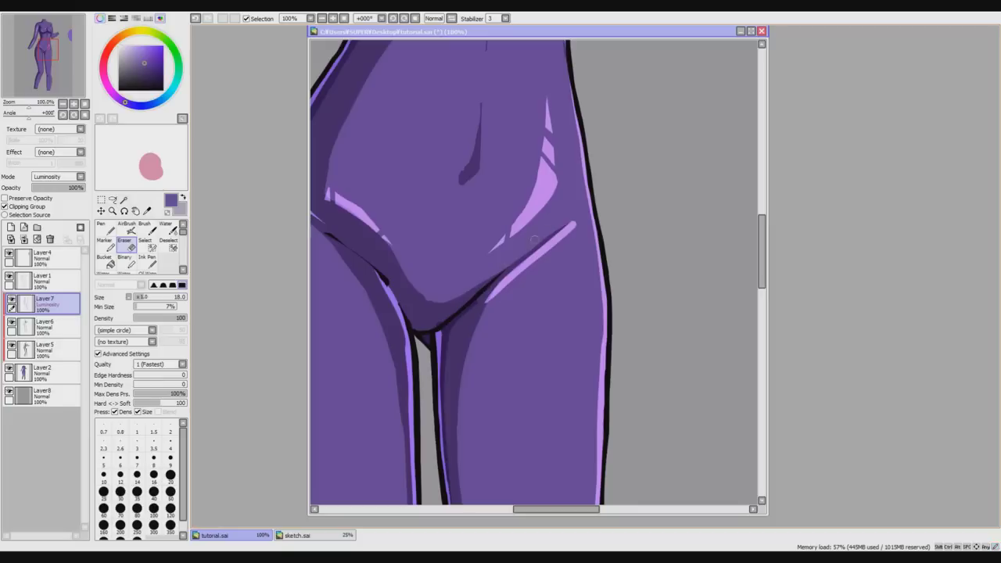
mouse_move(578, 227)
mouse_down()
mouse_move(516, 279)
mouse_move(544, 251)
mouse_move(521, 273)
mouse_up()
Paint a long vertical highlight down the front of the left-hand thigh with the Pen at size 24.
scroll(489, 306, down, 3)
drag(765, 247, 764, 269)
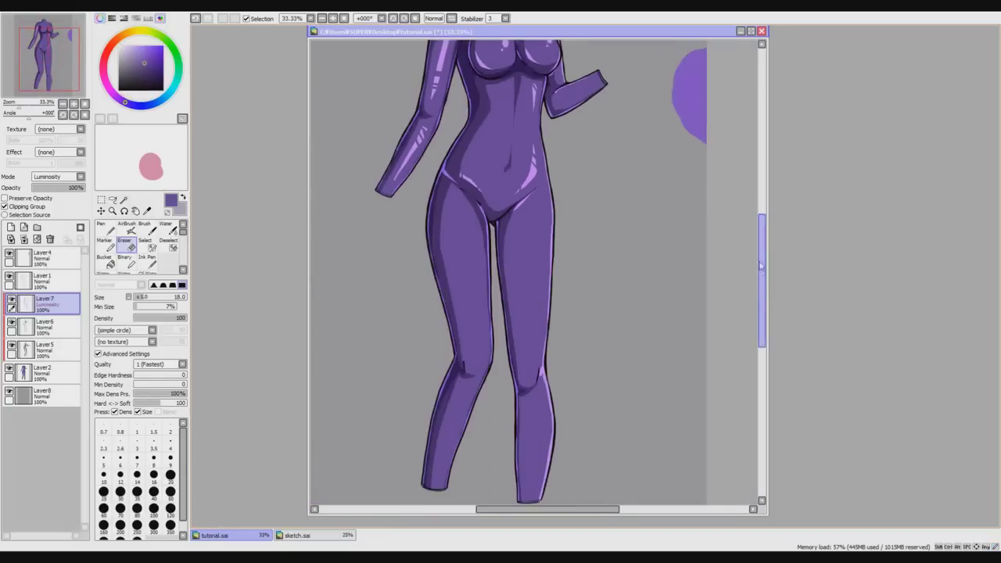
click(105, 228)
scroll(461, 224, up, 1)
mouse_move(462, 225)
mouse_down()
mouse_move(473, 385)
mouse_move(452, 215)
mouse_move(467, 292)
mouse_up()
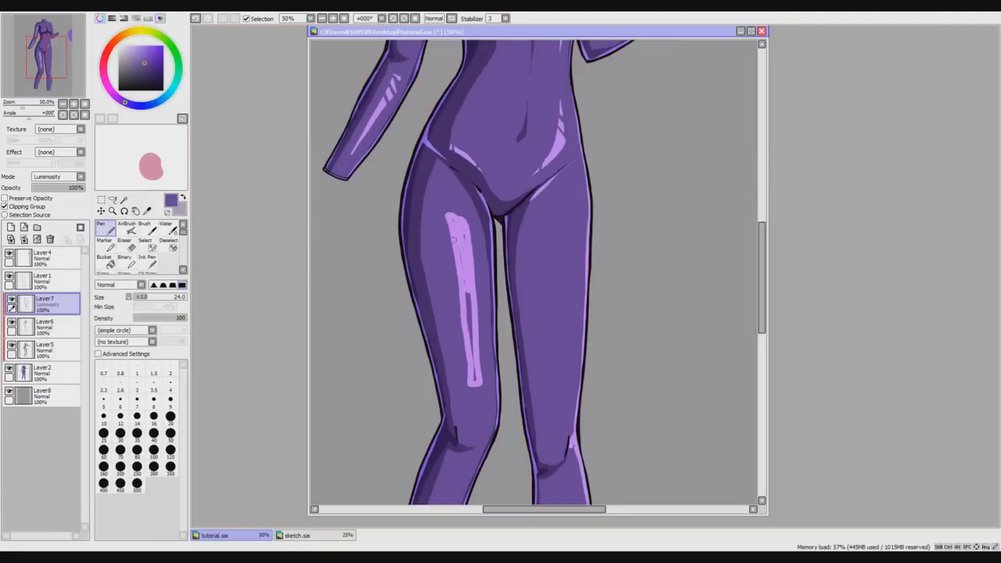
drag(462, 244, 469, 364)
Shape the left-hand thigh highlight with the Eraser at size 39 into a downward taper with gaps near its upper and lower ends.
key(e)
drag(456, 309, 463, 417)
drag(481, 312, 482, 390)
drag(464, 222, 481, 331)
drag(446, 227, 464, 331)
key(ctrl+z)
drag(469, 366, 480, 363)
drag(448, 221, 474, 249)
mouse_move(440, 210)
mouse_down()
mouse_move(469, 218)
mouse_move(467, 364)
mouse_up()
key(ctrl+z)
drag(475, 249, 478, 393)
Paint a broad vertical highlight down the front of the right-hand thigh with the Pen at size 24.
scroll(775, 258, down, 3)
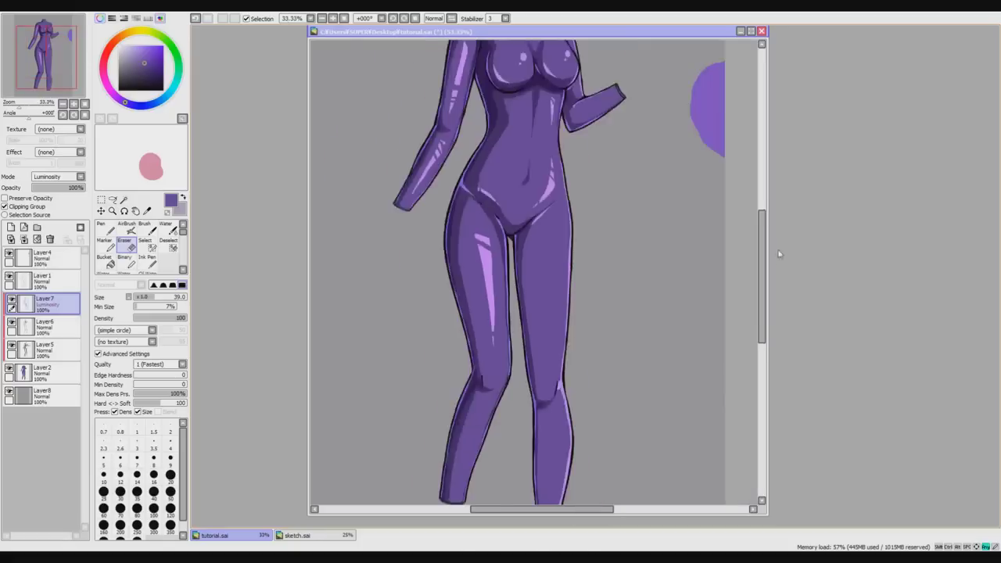
click(104, 233)
click(104, 230)
key(plus)
key(plus)
key(plus)
key(plus)
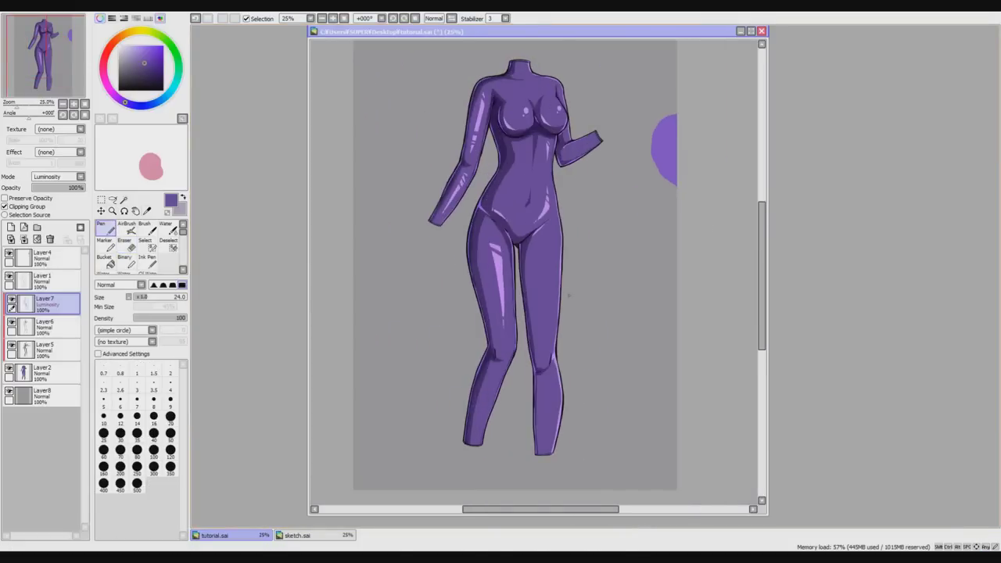
mouse_move(537, 219)
mouse_down()
mouse_move(541, 432)
mouse_move(553, 420)
mouse_move(560, 257)
mouse_move(539, 217)
mouse_move(553, 366)
mouse_move(543, 215)
mouse_move(555, 210)
mouse_move(561, 378)
mouse_move(559, 277)
mouse_move(537, 222)
mouse_move(538, 250)
mouse_up()
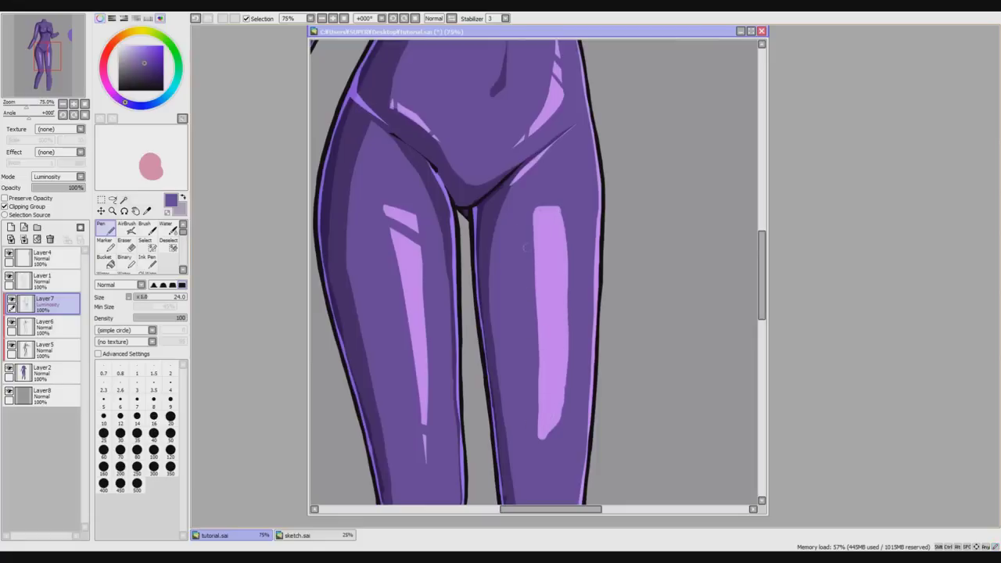
Cut a thin gap across the upper end of the right-hand thigh highlight with the Eraser.
click(104, 244)
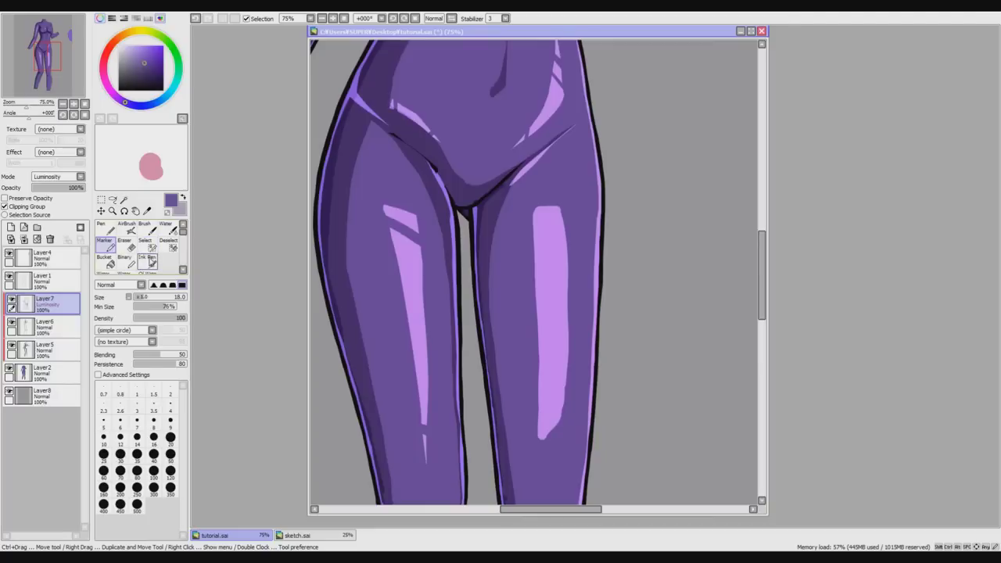
click(125, 244)
mouse_move(531, 219)
mouse_down()
mouse_move(572, 218)
mouse_move(579, 234)
mouse_move(548, 222)
mouse_move(564, 224)
mouse_up()
key(ctrl+z)
key(ctrl+z)
key(ctrl+z)
Paint a large yellow sun at the canvas's right edge on Layer4 with the Pen at size 500.
scroll(580, 189, down, 4)
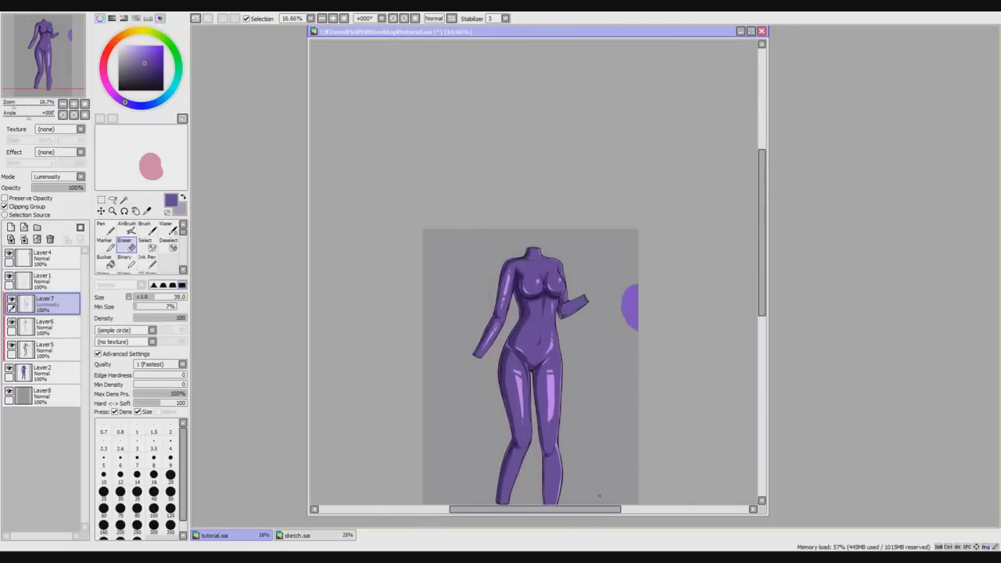
scroll(600, 216, up, 1)
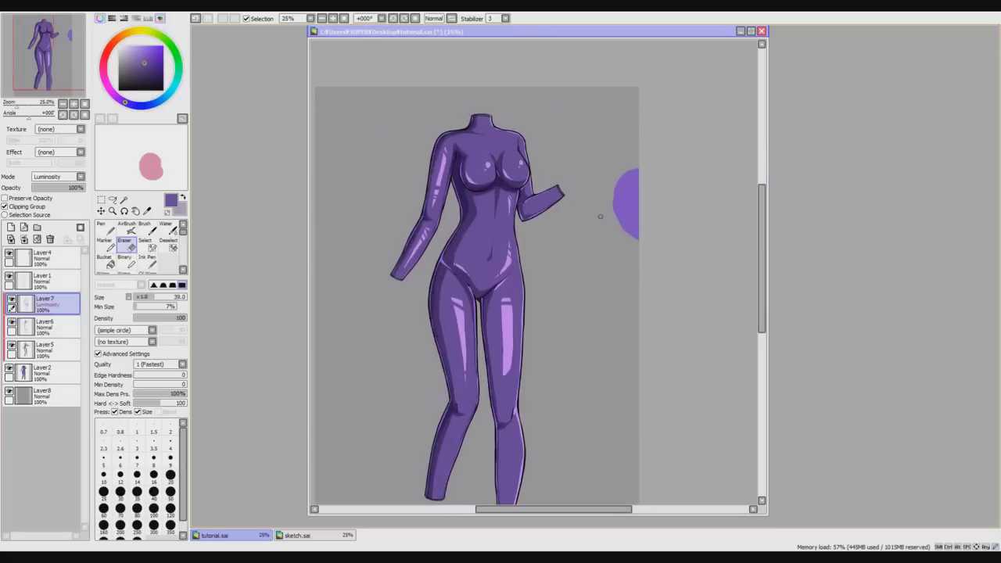
scroll(574, 166, up, 1)
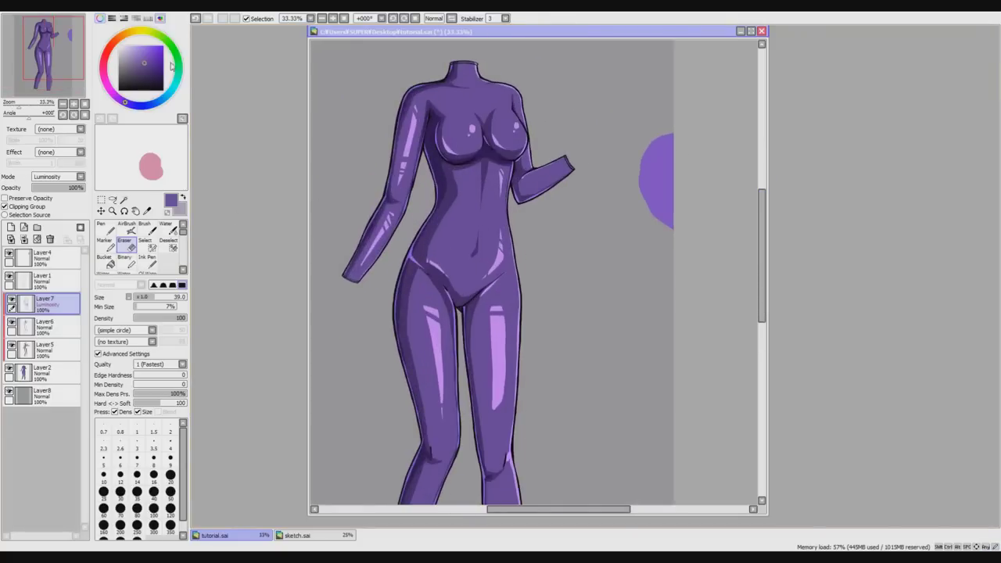
click(134, 32)
click(162, 45)
click(103, 228)
click(137, 485)
click(43, 258)
drag(679, 139, 685, 170)
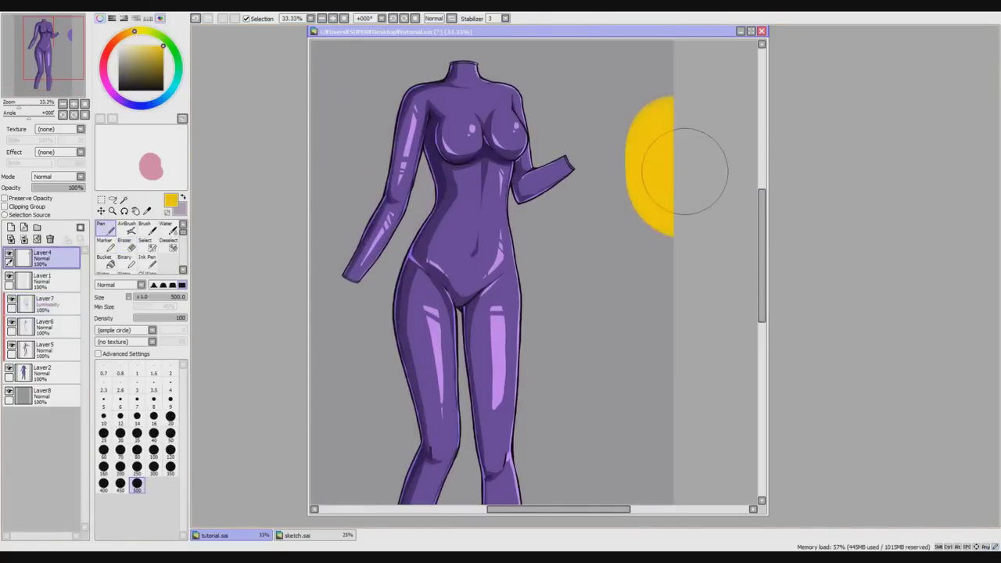
key(ctrl+z)
click(699, 176)
Add short yellow rays to the sun's upper and lower edges with the Pen at size 33.
click(150, 297)
drag(650, 134, 633, 119)
drag(636, 191, 606, 226)
key(ctrl+z)
key(ctrl+z)
drag(630, 119, 708, 121)
mouse_move(632, 239)
mouse_down()
mouse_move(686, 211)
mouse_move(625, 241)
mouse_up()
drag(616, 119, 694, 144)
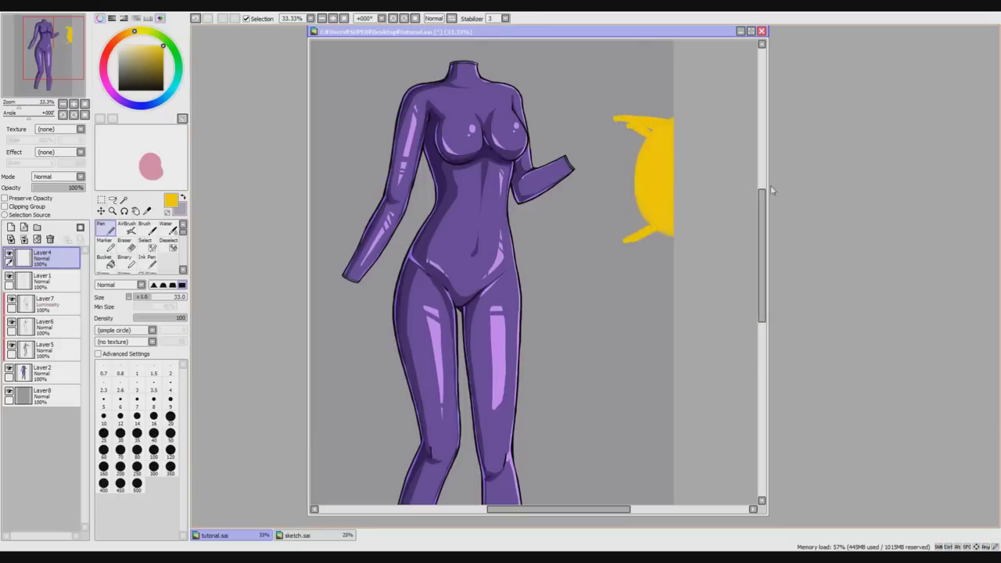
Draw long yellow rays from the sun to the neck and foot, plus a shorter ray inside each.
drag(763, 229, 764, 217)
drag(474, 105, 640, 158)
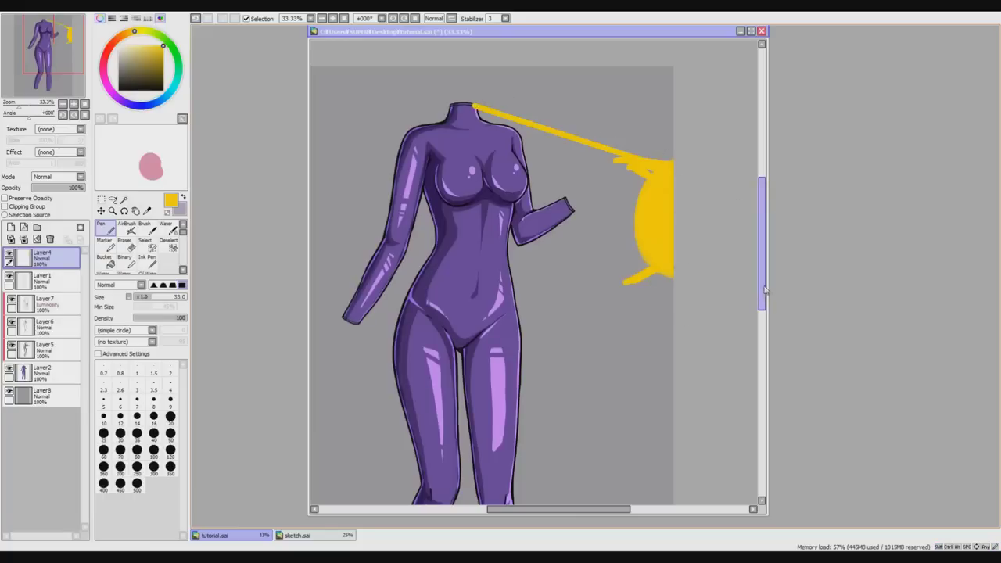
drag(764, 289, 763, 333)
drag(670, 126, 508, 467)
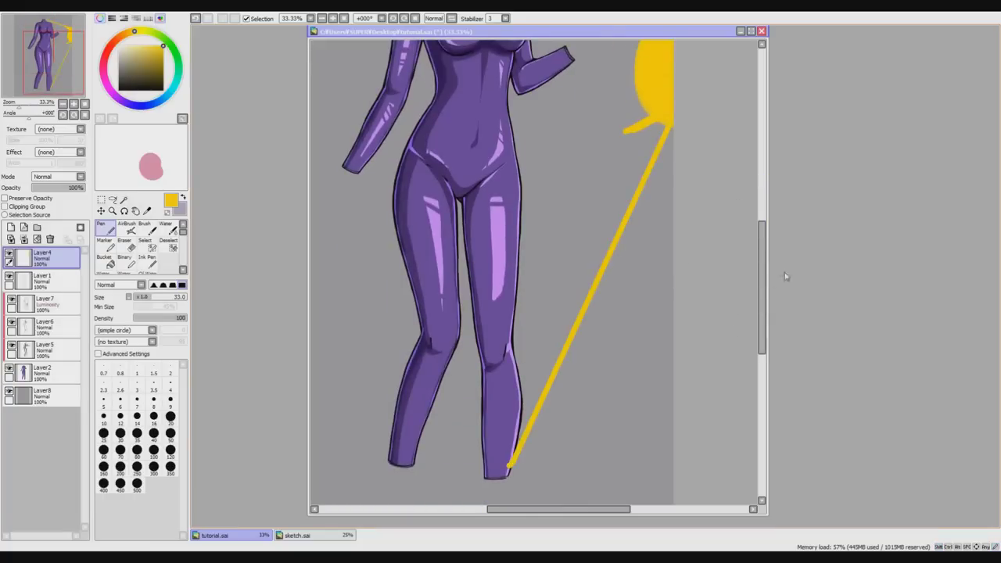
drag(764, 307, 766, 272)
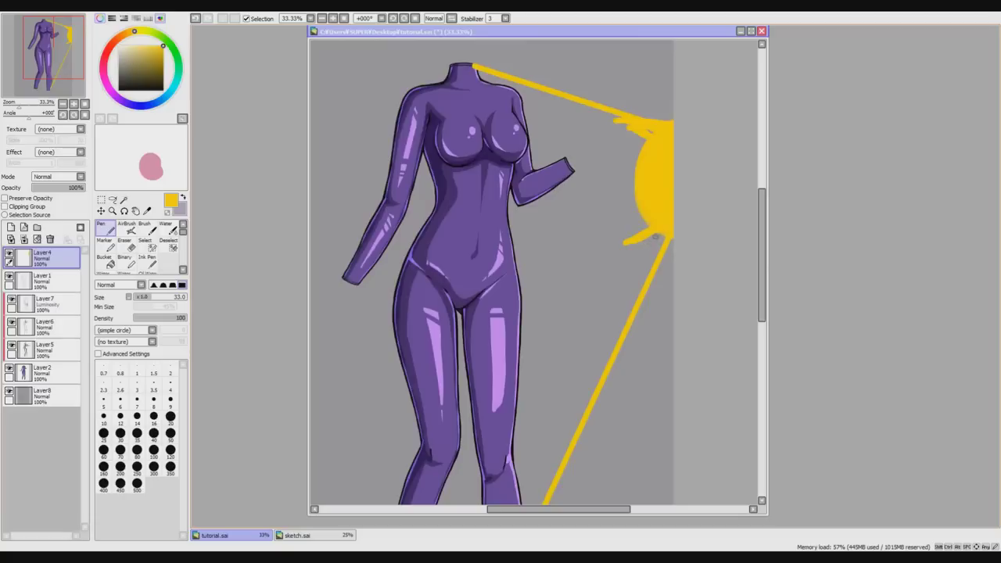
drag(656, 236, 538, 452)
drag(541, 106, 641, 150)
Examine how the figure's highlights and shadows relate to the yellow light source, from neck to legs.
drag(765, 269, 764, 261)
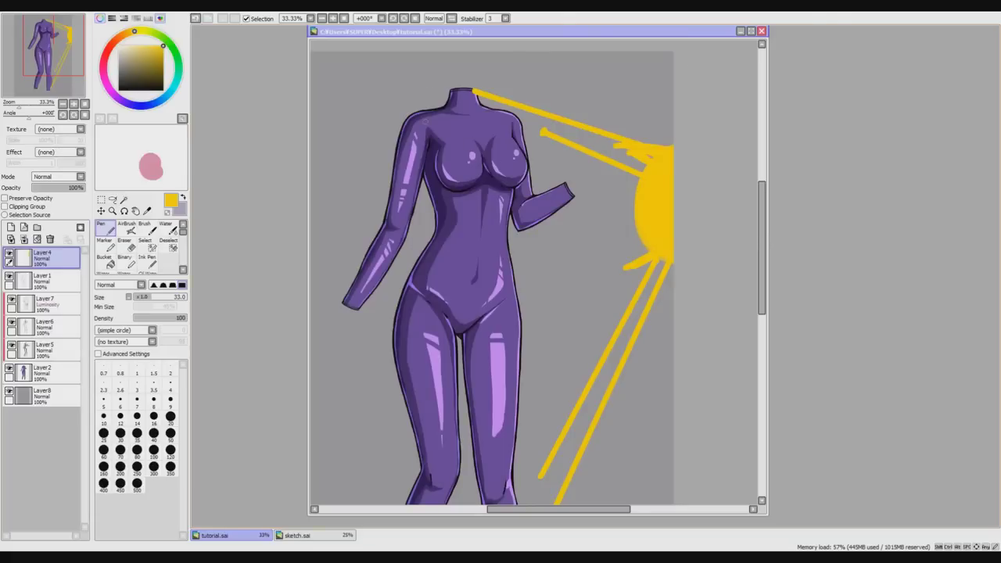
scroll(348, 303, up, 1)
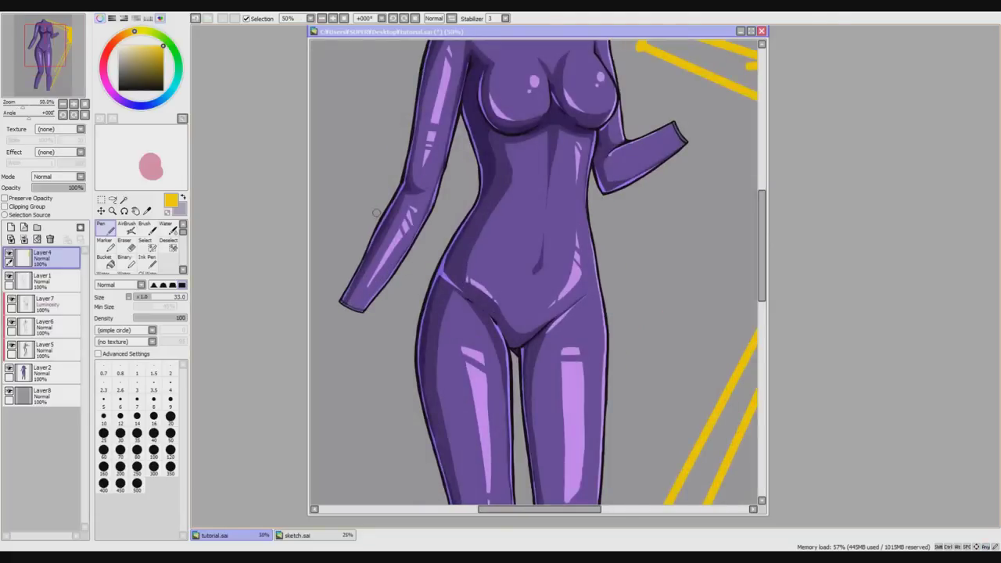
drag(763, 210, 766, 187)
scroll(753, 192, down, 1)
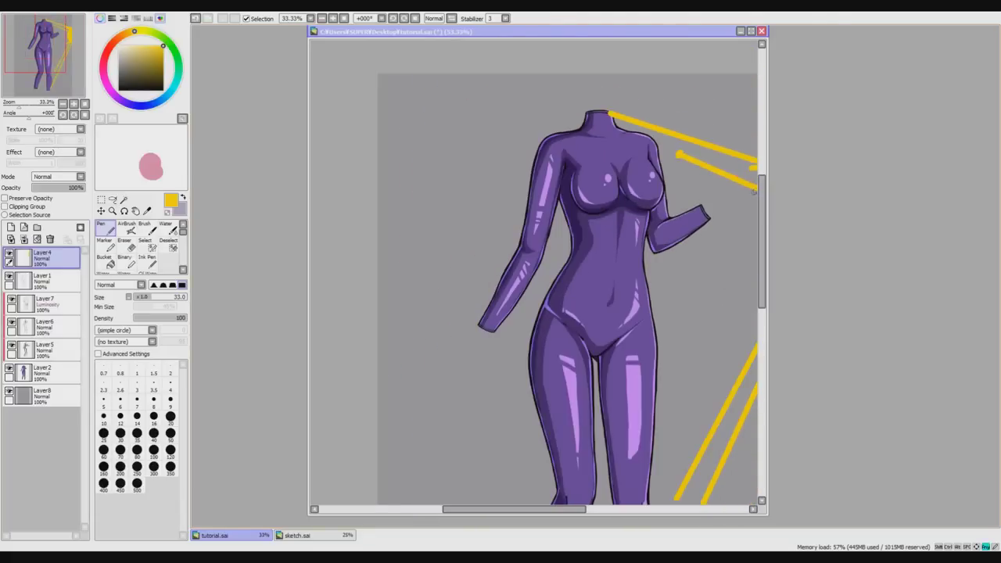
drag(584, 509, 612, 509)
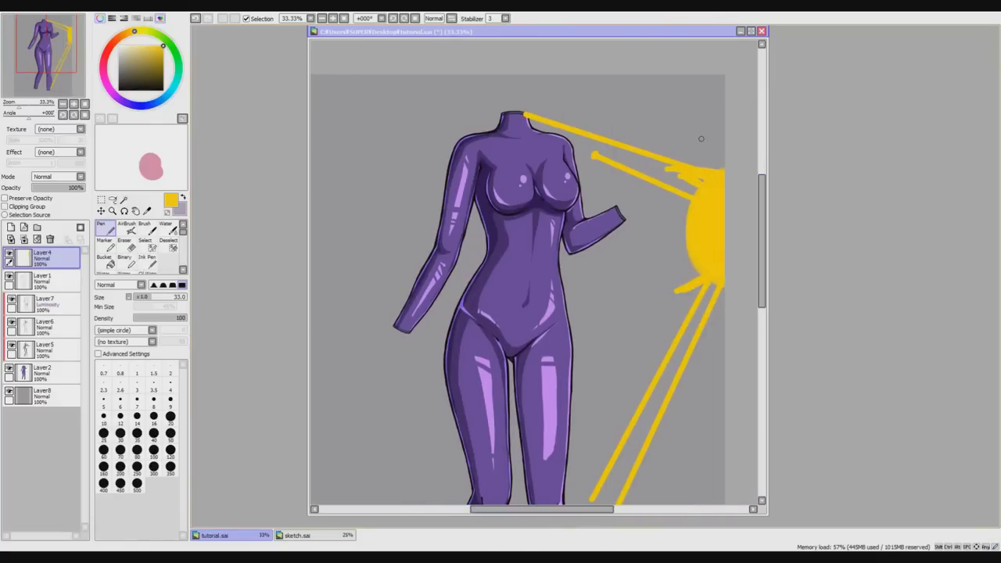
scroll(492, 140, up, 1)
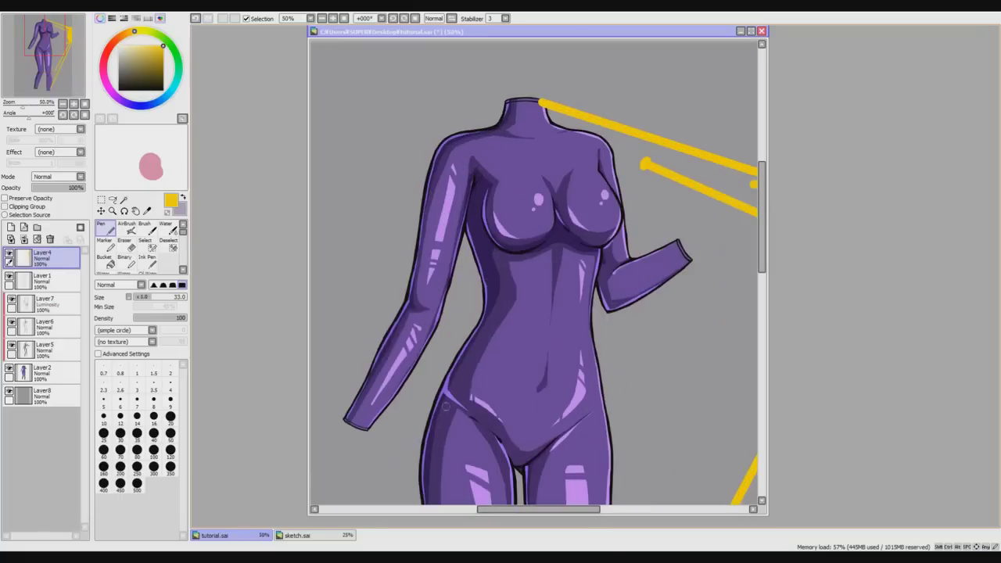
scroll(760, 227, down, 2)
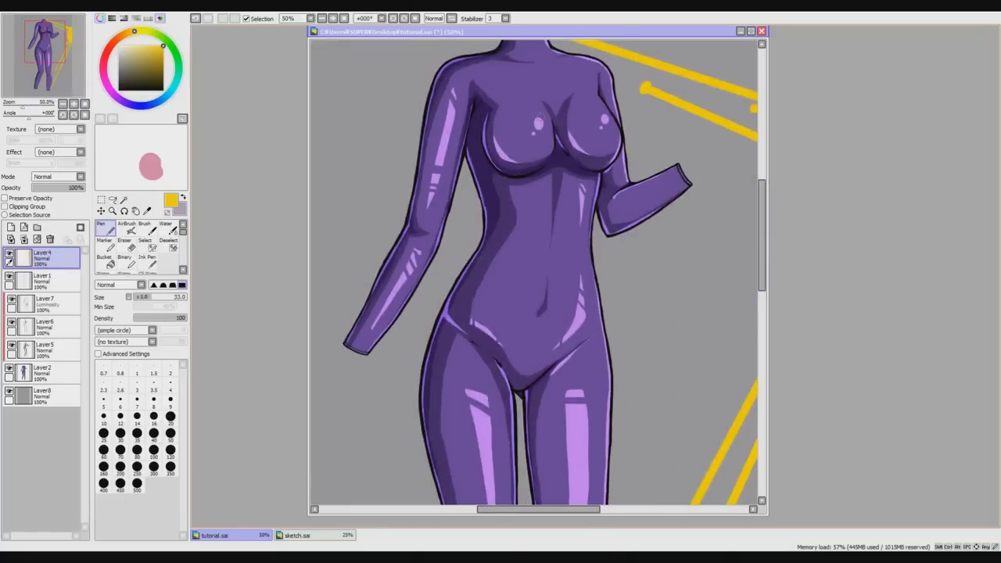
scroll(761, 188, up, 1)
scroll(760, 187, down, 1)
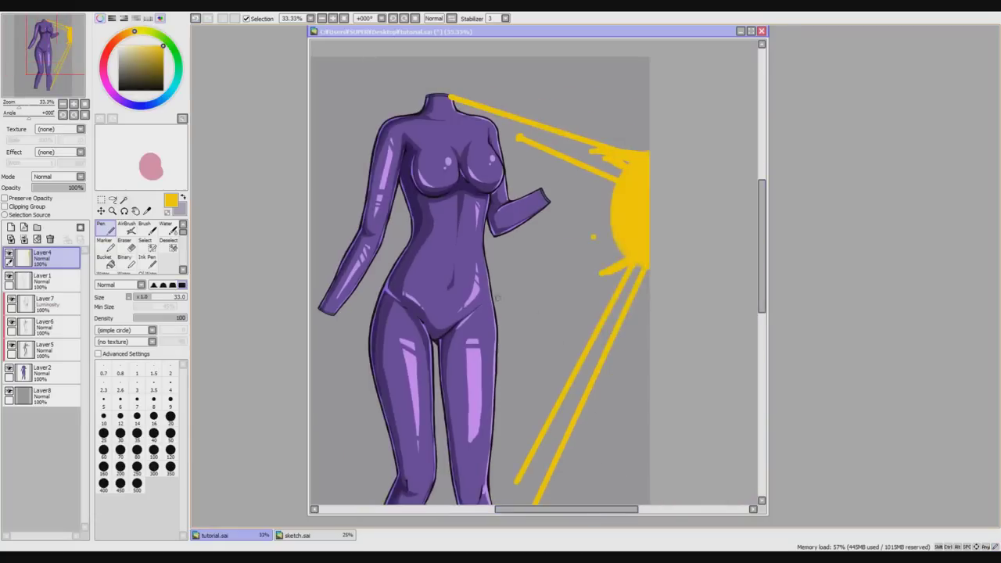
scroll(761, 234, down, 3)
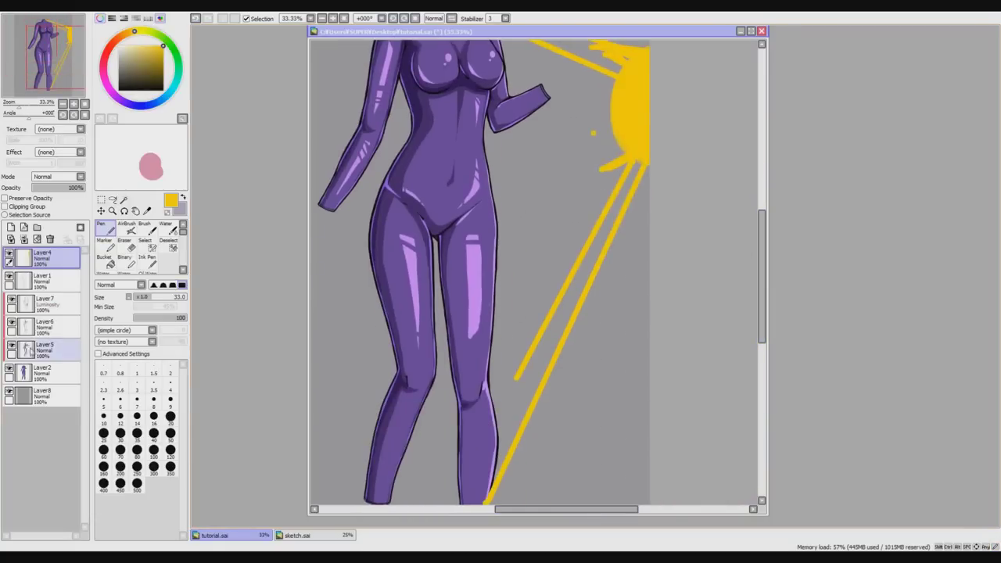
Hide the sun sketch on Layer4 and make Layer7 the active layer.
click(9, 253)
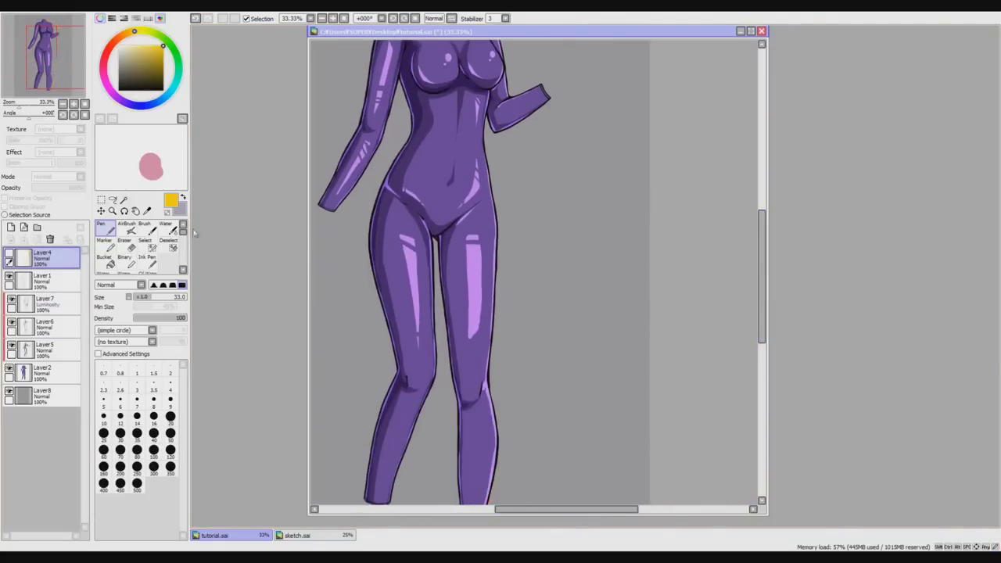
click(147, 211)
scroll(476, 237, up, 1)
click(475, 271)
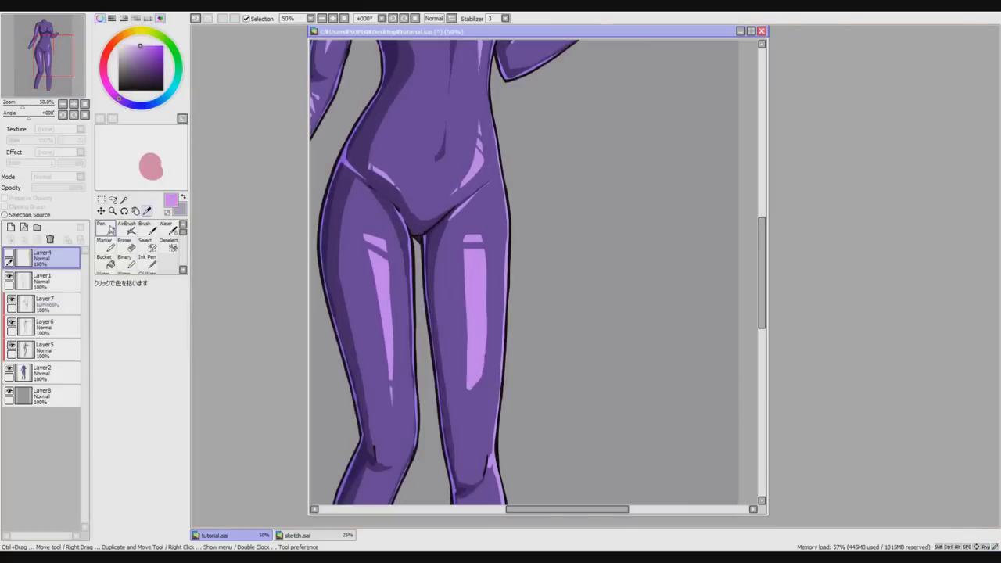
click(111, 229)
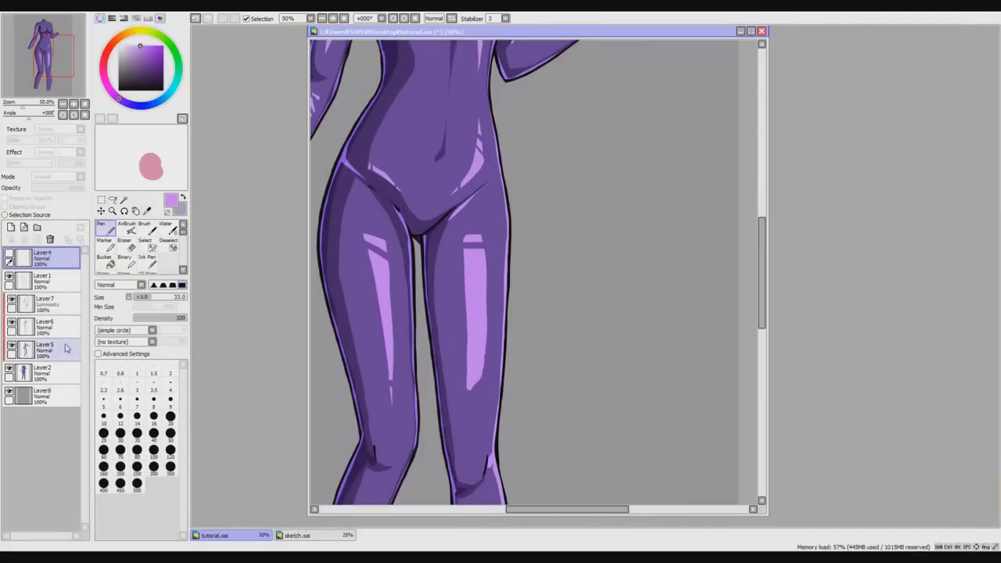
click(70, 303)
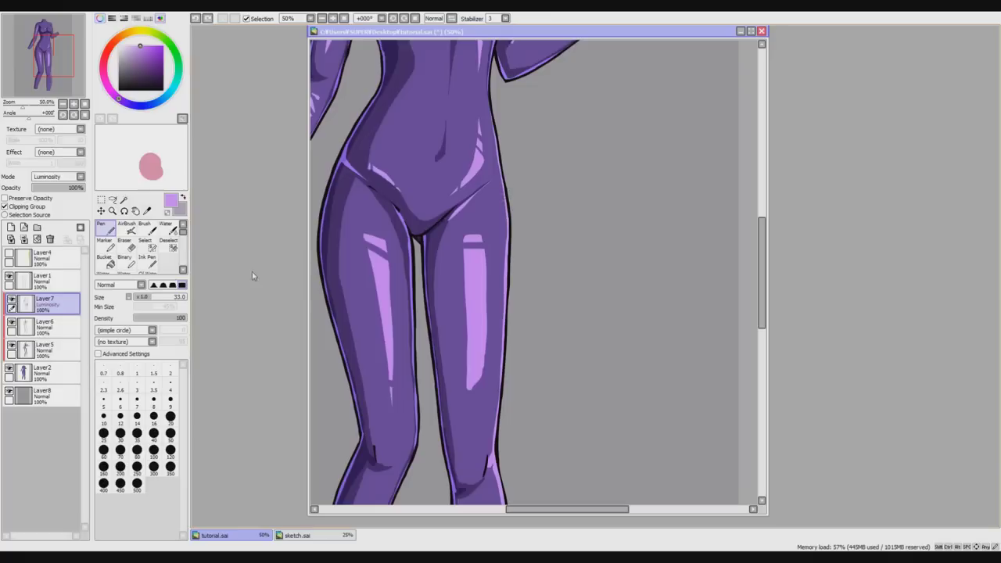
Sample the base purple and widen the rim highlight along the right-hand leg's outer edge from hip to ankle on Layer7.
click(147, 211)
click(482, 195)
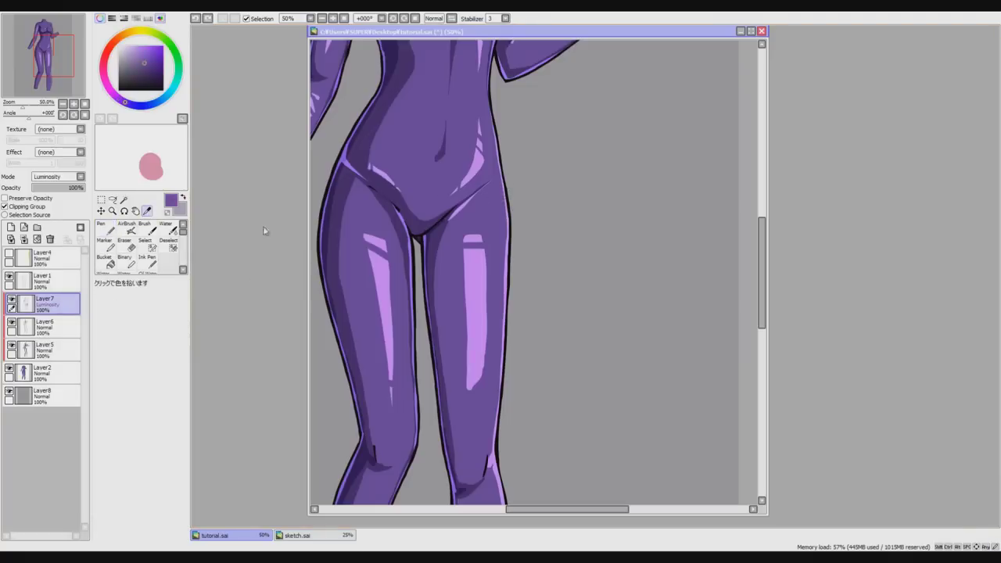
click(105, 229)
drag(502, 161, 505, 401)
drag(502, 321, 497, 412)
drag(499, 357, 490, 461)
key(ctrl+z)
drag(500, 347, 489, 453)
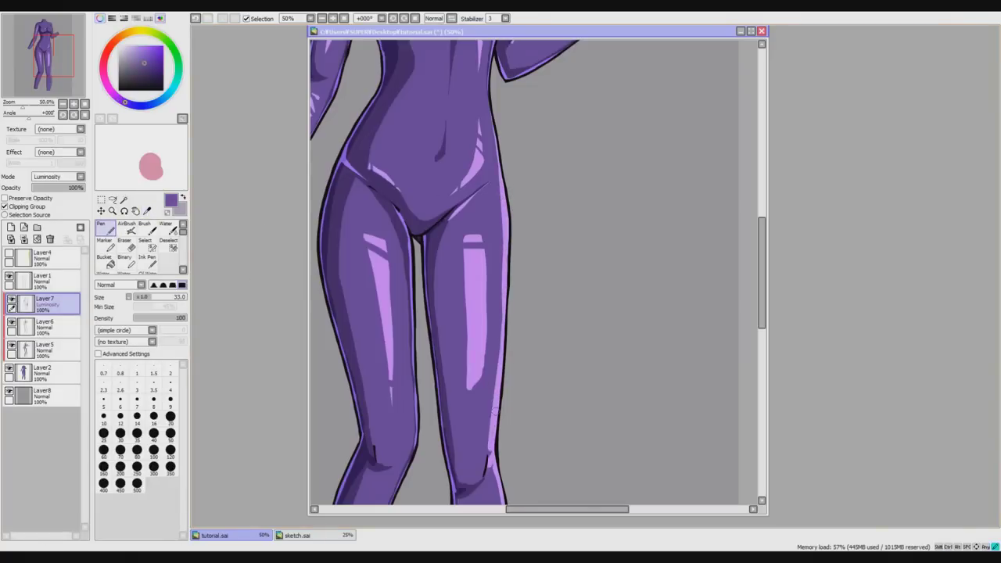
drag(760, 254, 760, 297)
mouse_move(501, 286)
mouse_down()
mouse_move(501, 447)
mouse_move(507, 373)
mouse_move(487, 473)
mouse_up()
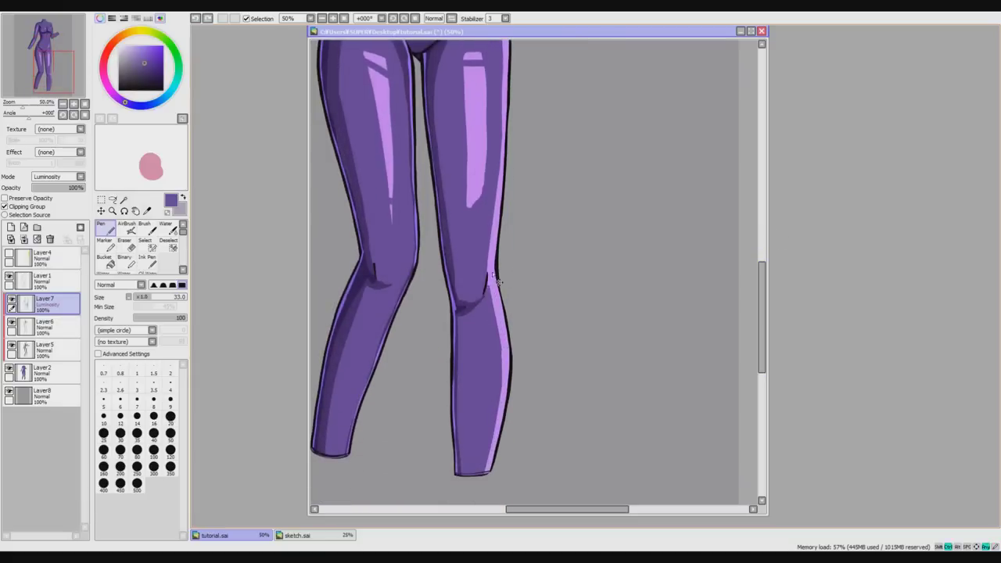
scroll(766, 299, down, 1)
drag(762, 310, 763, 278)
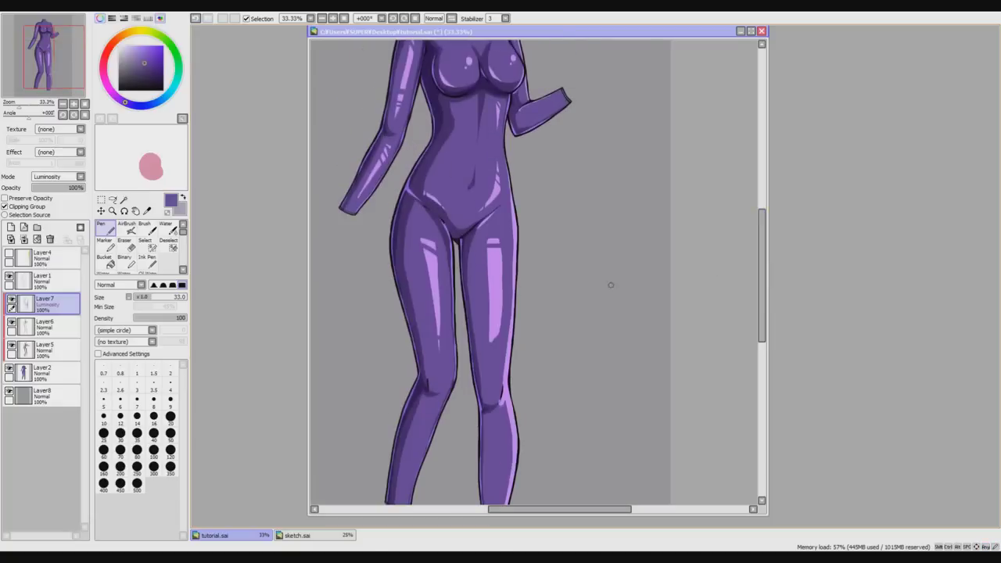
scroll(609, 286, up, 1)
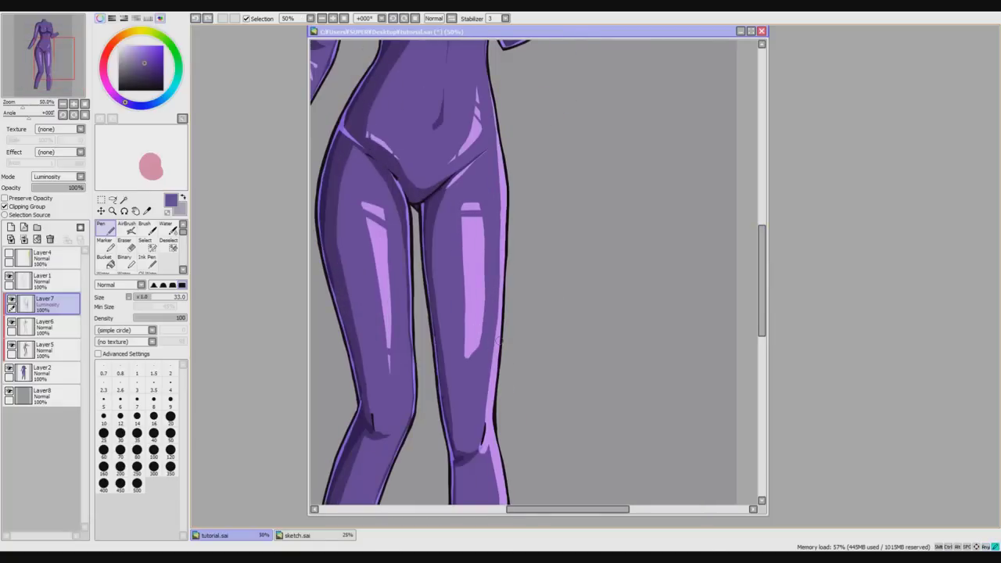
drag(762, 284, 766, 253)
key(minus)
mouse_move(507, 143)
mouse_down()
mouse_move(411, 159)
mouse_move(512, 145)
mouse_up()
drag(762, 226, 761, 263)
key(ctrl+z)
mouse_move(424, 378)
mouse_down()
mouse_move(499, 377)
mouse_move(486, 374)
mouse_up()
mouse_move(773, 265)
mouse_down()
mouse_move(765, 236)
mouse_move(765, 265)
mouse_up()
key(ctrl+z)
scroll(706, 208, down, 1)
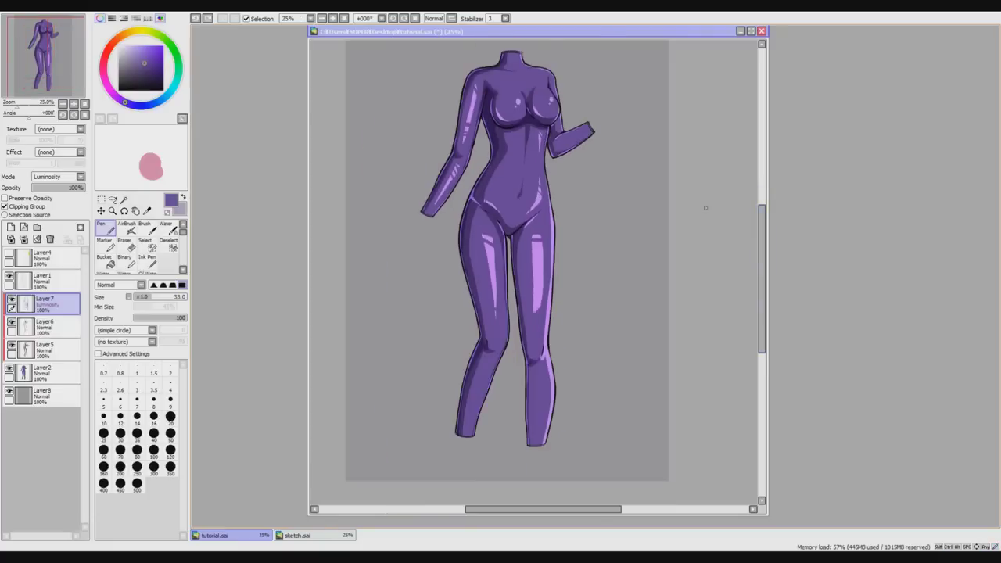
Trim the rim highlight along the outer edge of the right-hand hip and thigh with the Eraser to make it thinner.
scroll(548, 179, up, 2)
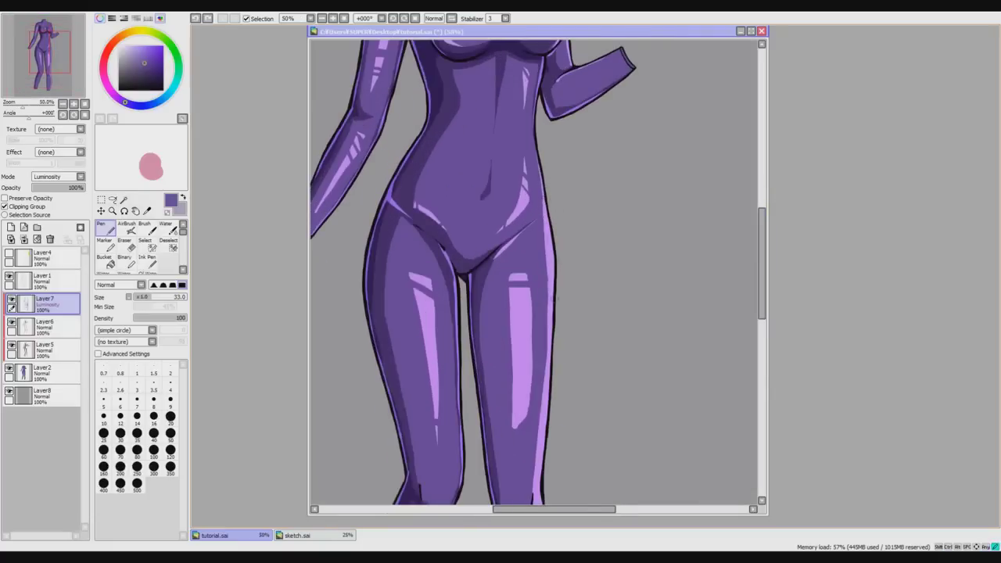
drag(764, 268, 764, 284)
key(e)
drag(537, 152, 543, 222)
drag(539, 155, 546, 228)
key(ctrl+z)
key(ctrl+z)
drag(537, 129, 537, 133)
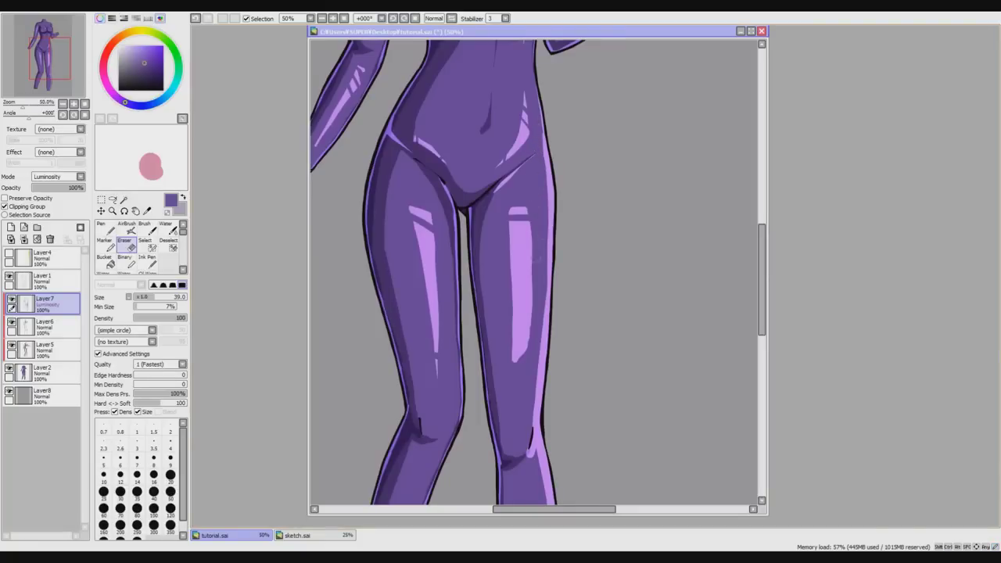
drag(530, 422, 544, 308)
drag(542, 299, 541, 340)
key(ctrl+z)
drag(541, 301, 540, 318)
scroll(684, 214, up, 2)
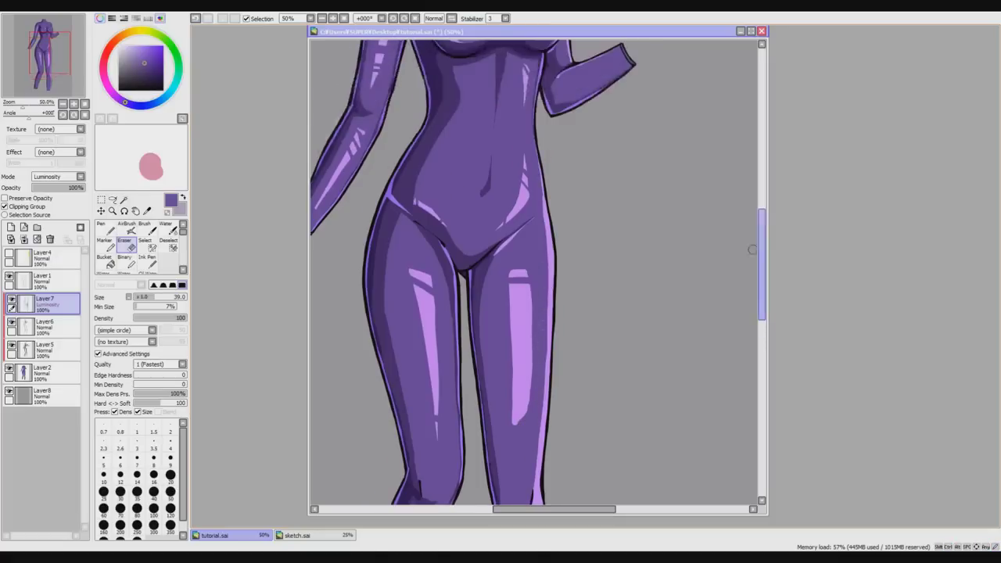
mouse_move(543, 184)
mouse_down()
mouse_move(552, 227)
mouse_move(544, 276)
mouse_up()
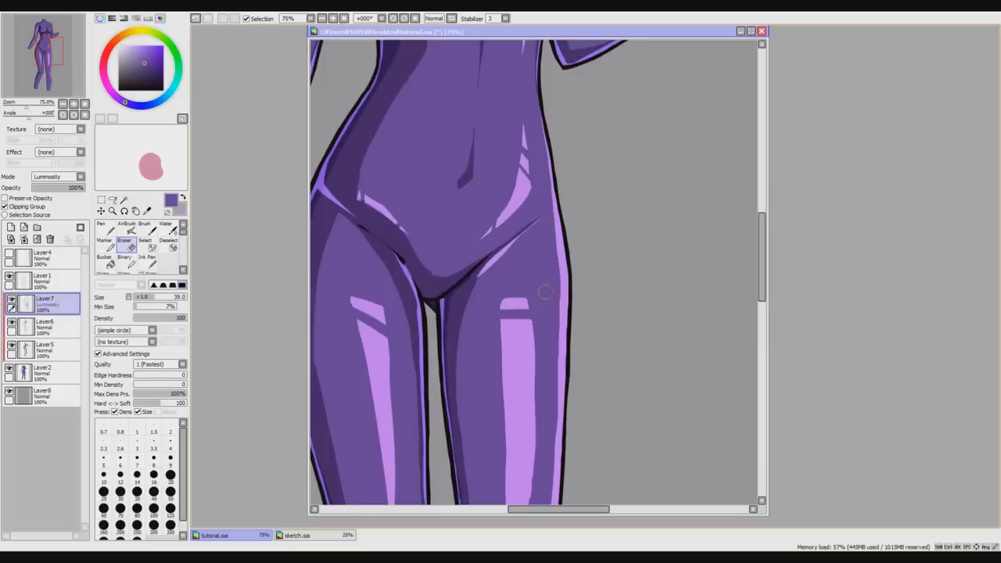
scroll(537, 436, down, 2)
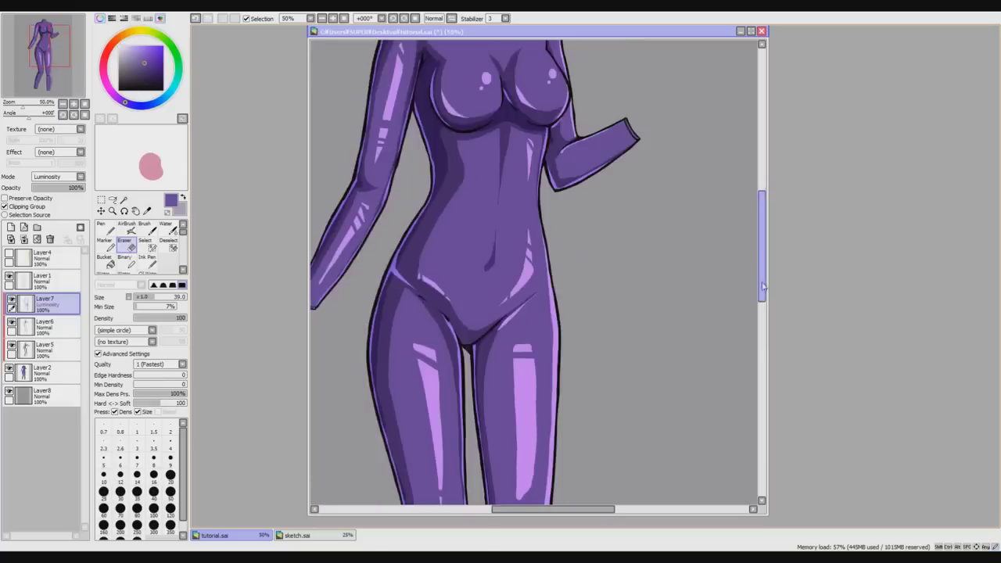
Paint a glossy highlight along the right-hand forearm and erase its edges into a tapered streak with a small separate dash.
click(105, 228)
scroll(570, 246, up, 2)
mouse_move(533, 266)
mouse_down()
mouse_move(631, 207)
mouse_move(548, 261)
mouse_up()
key(e)
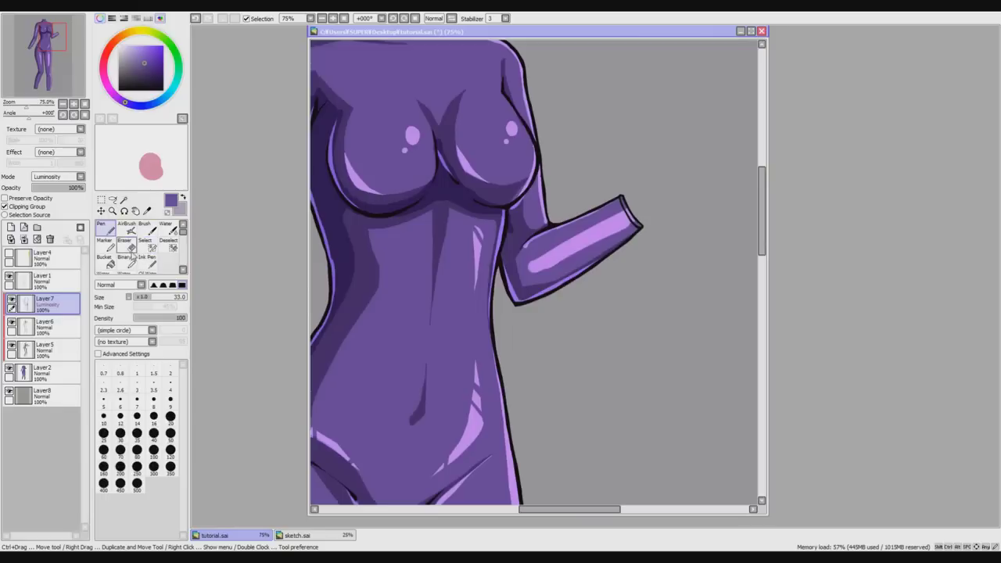
key(ctrl+z)
mouse_move(542, 239)
mouse_down()
mouse_move(551, 268)
mouse_move(661, 217)
mouse_up()
drag(532, 273, 688, 208)
scroll(706, 218, down, 2)
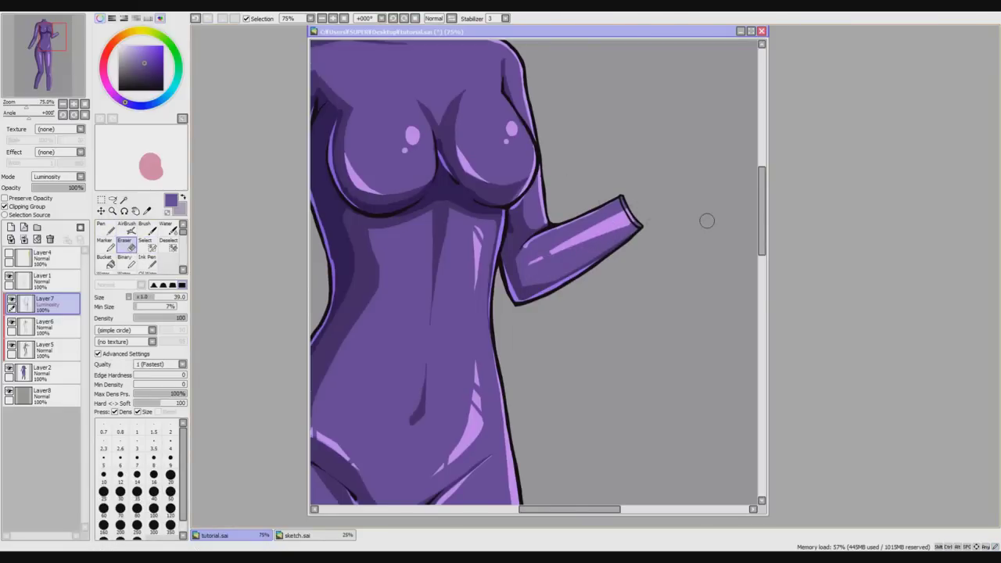
scroll(726, 239, up, 1)
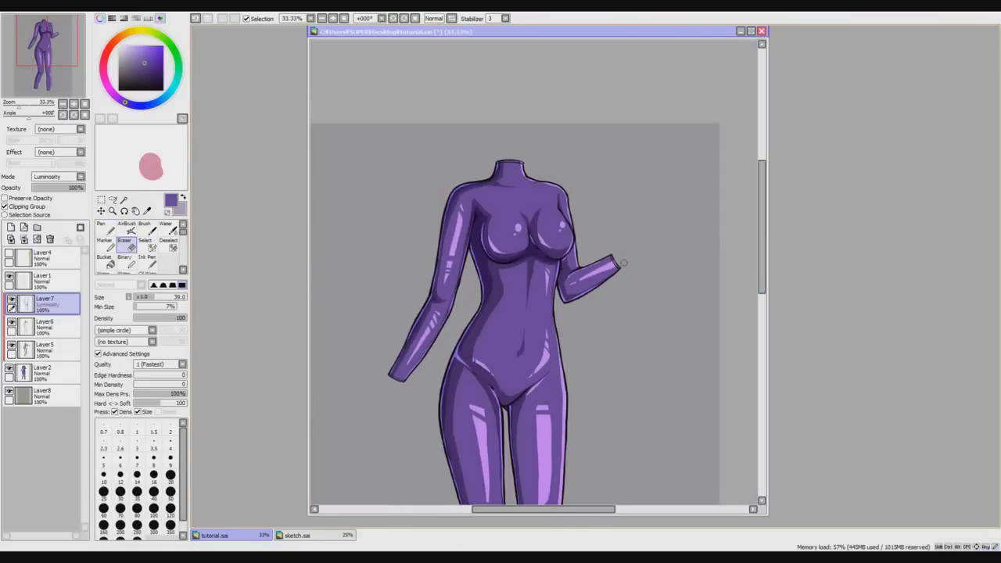
scroll(623, 263, up, 1)
With the Pen at size 13, paint rim highlights on the right-hand shoulder, the right-hand breast's outer edge and the left-hand breast's inner edge.
key(n)
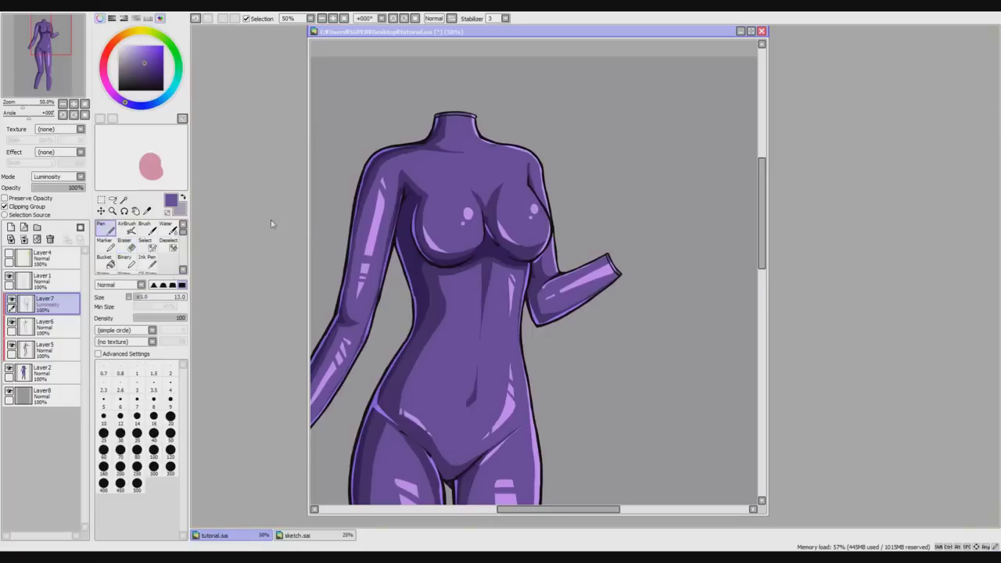
scroll(517, 152, up, 2)
drag(519, 152, 549, 267)
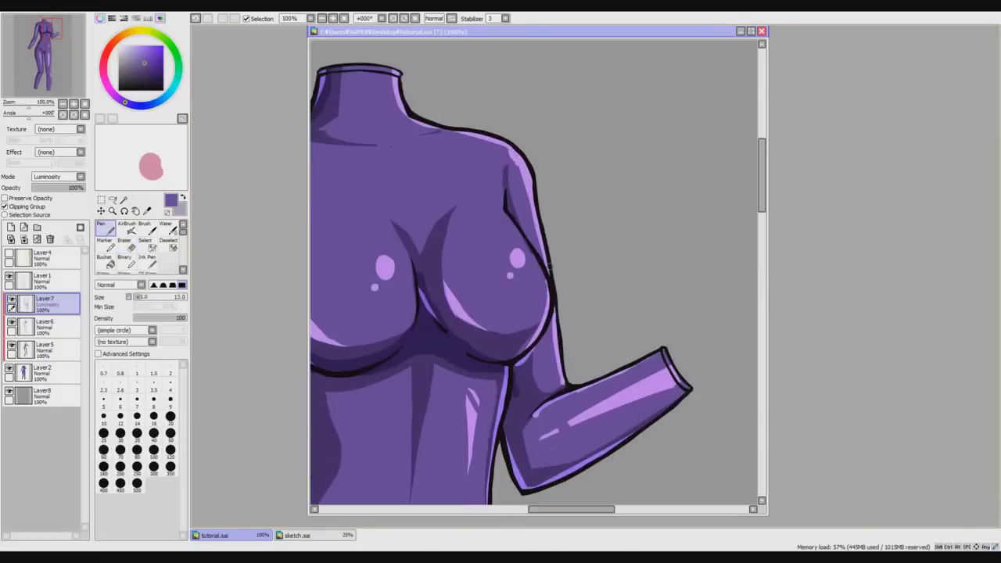
key(ctrl+z)
drag(509, 150, 532, 183)
mouse_move(518, 233)
mouse_down()
mouse_move(547, 304)
mouse_move(539, 335)
mouse_move(512, 361)
mouse_move(538, 312)
mouse_move(533, 266)
mouse_up()
drag(517, 233, 508, 213)
scroll(761, 234, down, 3)
key(ctrl+plus)
key(ctrl+plus)
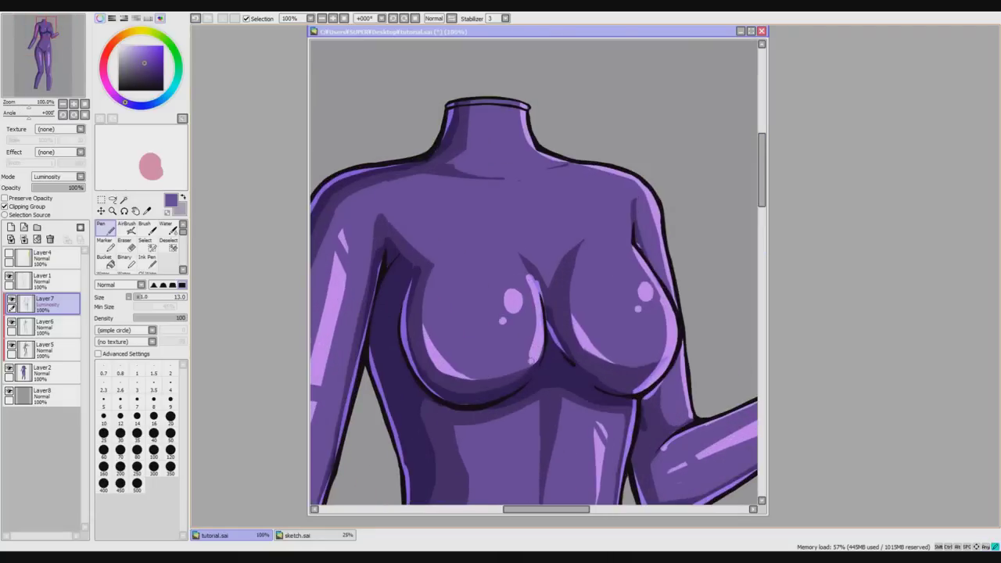
Set the Eraser to size 12 and trim the highlight along the left-hand breast's inner edge.
key(e)
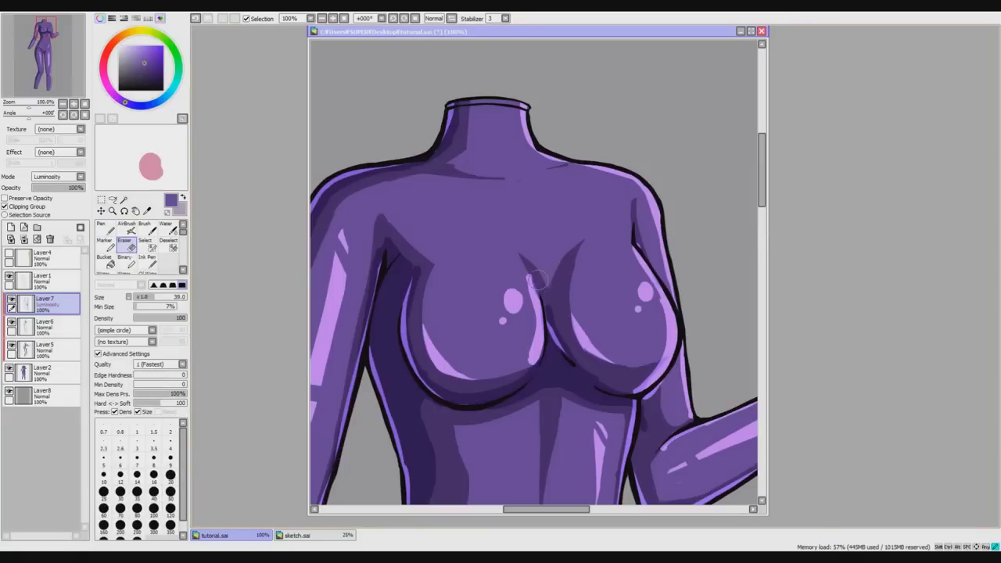
click(120, 475)
mouse_move(532, 318)
mouse_down()
mouse_move(524, 274)
mouse_move(531, 357)
mouse_up()
key(ctrl+minus)
key(ctrl+minus)
key(ctrl+minus)
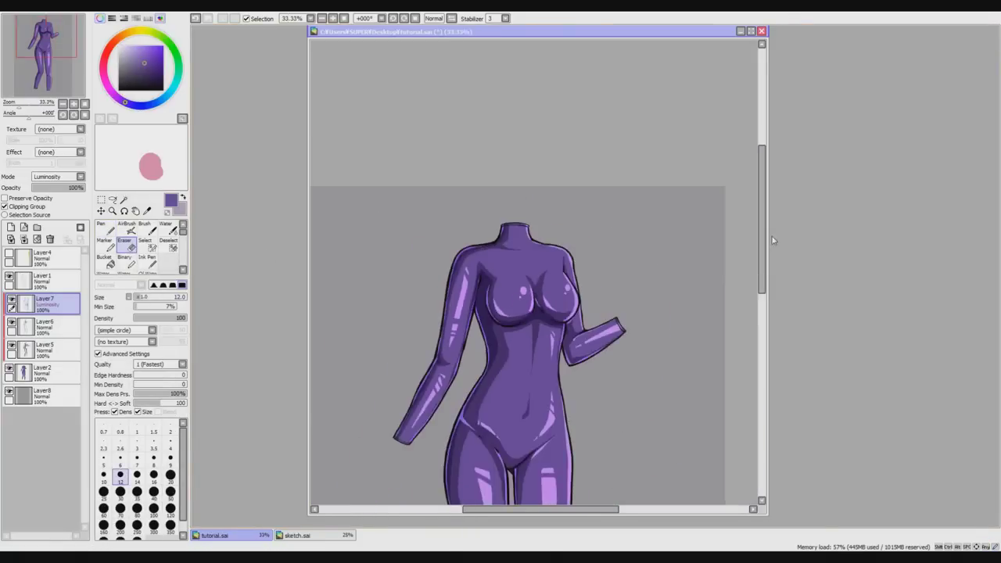
key(ctrl+minus)
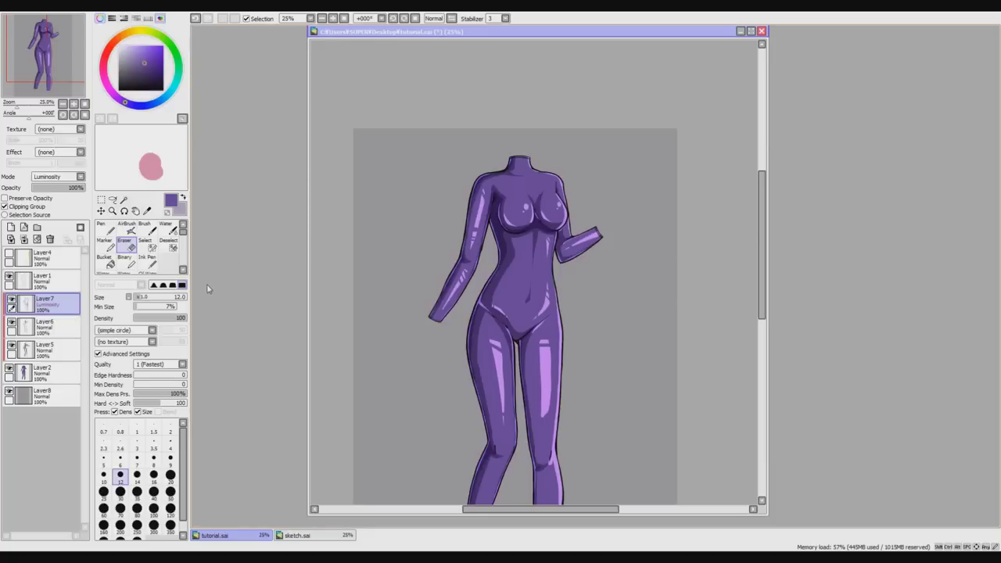
Set the Eraser to size 29 and trim the inner side of the right-hand thigh's rim highlight.
click(149, 297)
drag(767, 290, 764, 290)
drag(761, 291, 761, 320)
key(ctrl+plus)
key(ctrl+plus)
drag(555, 307, 554, 358)
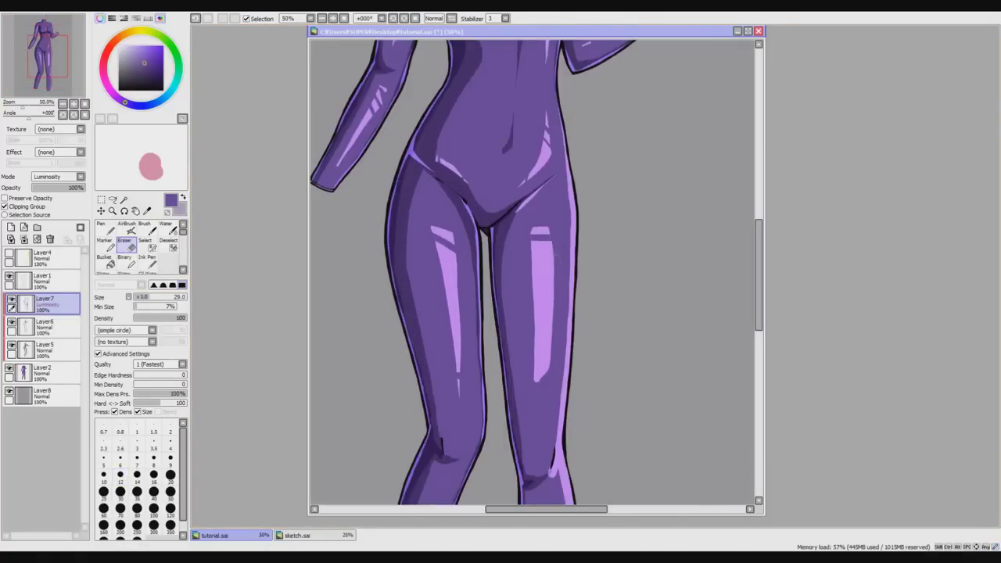
Touch up the rim highlight along the right-hand thigh's outer edge with the Pen, undoing the stroke near the knee.
key(n)
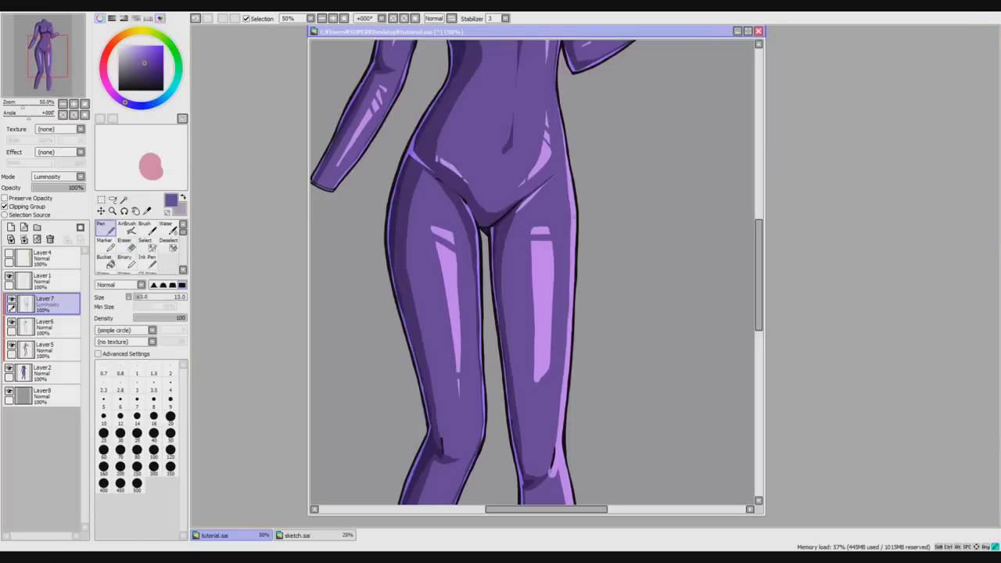
drag(570, 250, 566, 350)
drag(561, 411, 565, 338)
key(ctrl+z)
drag(756, 279, 756, 312)
drag(555, 292, 555, 288)
key(Page_Down)
drag(759, 292, 762, 242)
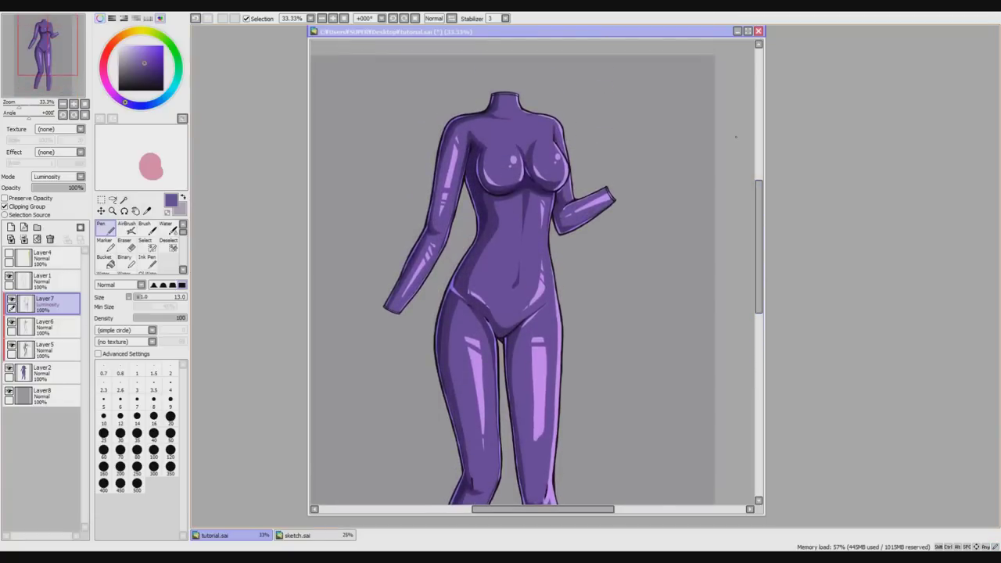
drag(759, 222, 758, 215)
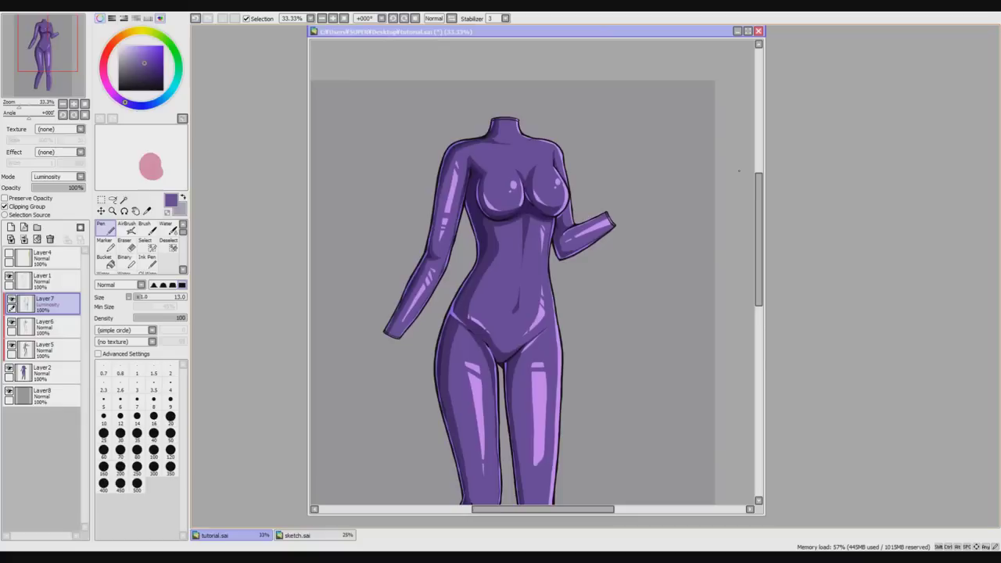
Strengthen the rim highlight around the outer edge of the right-hand shoulder with the Pen.
key(Page_Up)
drag(760, 248, 762, 224)
key(Page_Up)
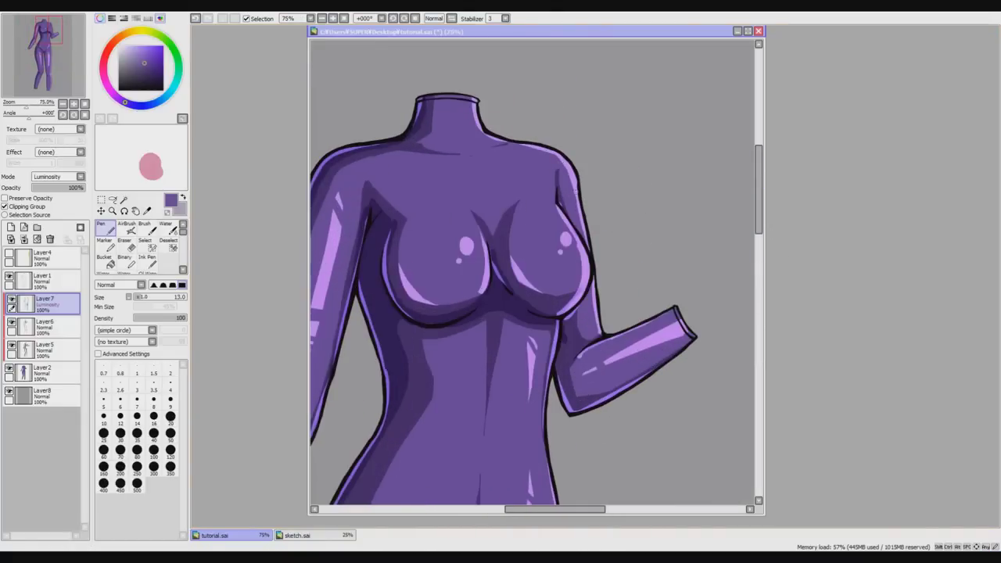
drag(566, 156, 578, 201)
drag(759, 211, 758, 202)
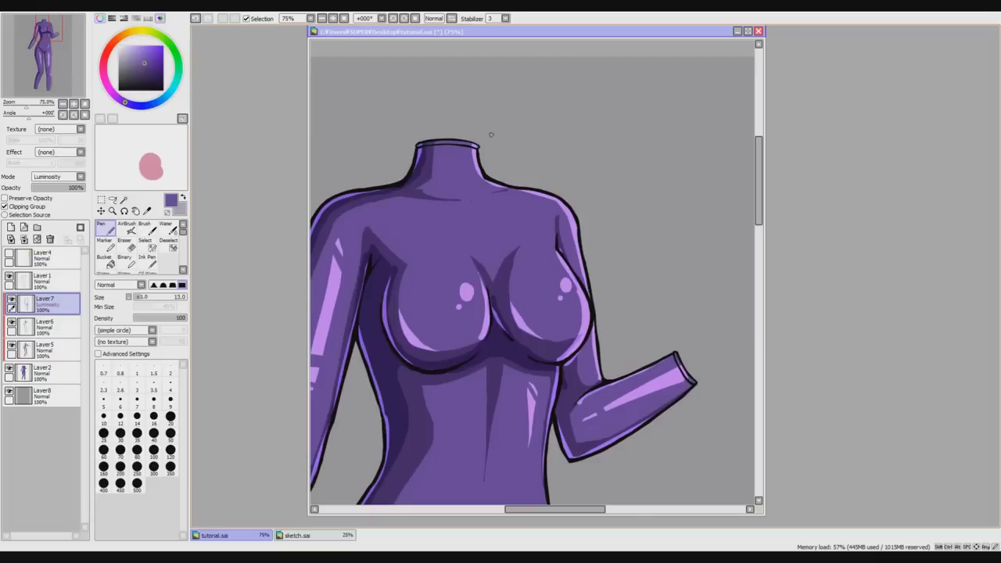
scroll(510, 322, down, 2)
scroll(436, 295, up, 1)
scroll(439, 295, down, 1)
drag(760, 254, 755, 284)
scroll(437, 197, up, 1)
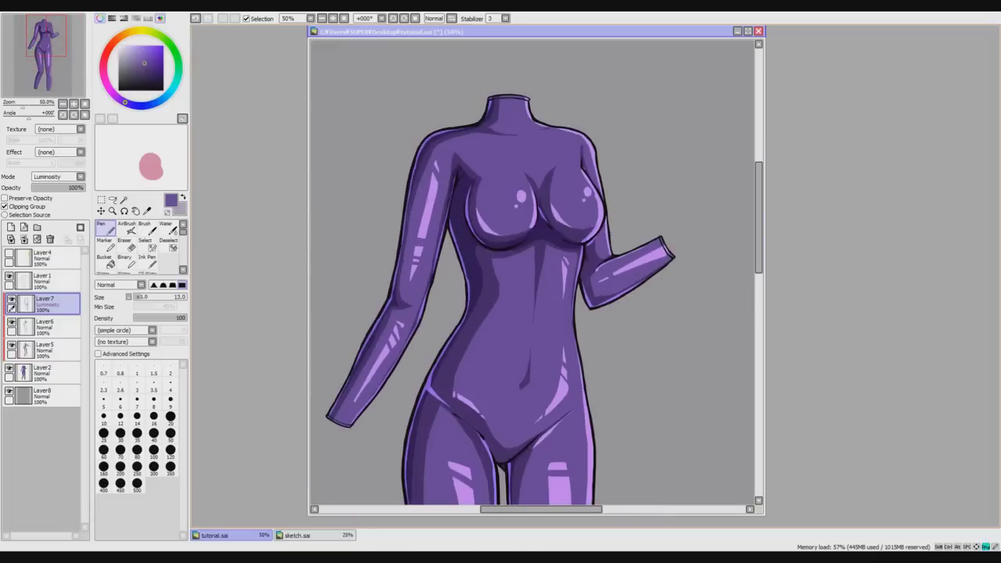
Try a broad rim highlight along the outer edge of the left-hand upper arm from elbow to shoulder.
scroll(409, 232, up, 1)
mouse_move(398, 270)
mouse_down()
mouse_move(444, 94)
mouse_move(420, 147)
mouse_up()
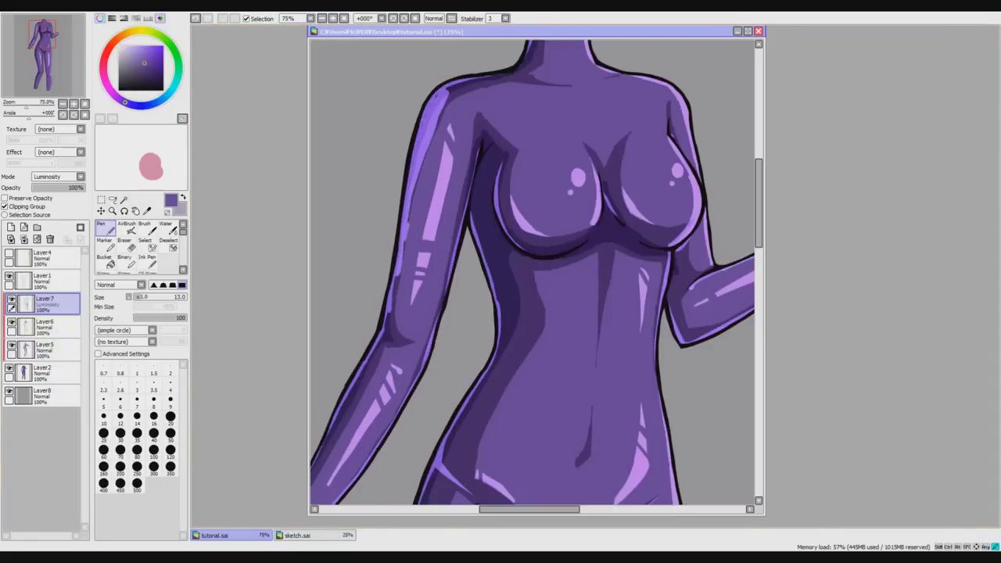
key(ctrl+minus)
key(ctrl+minus)
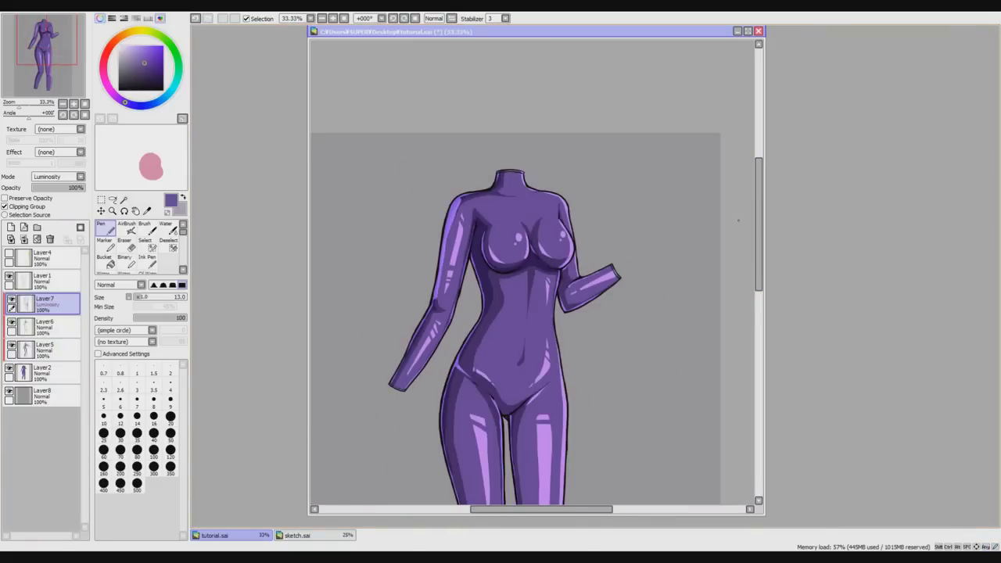
Trim the inner side of the rim highlight on the right-hand shoulder and upper arm with the Eraser.
key(ctrl+plus)
key(ctrl+plus)
key(ctrl+plus)
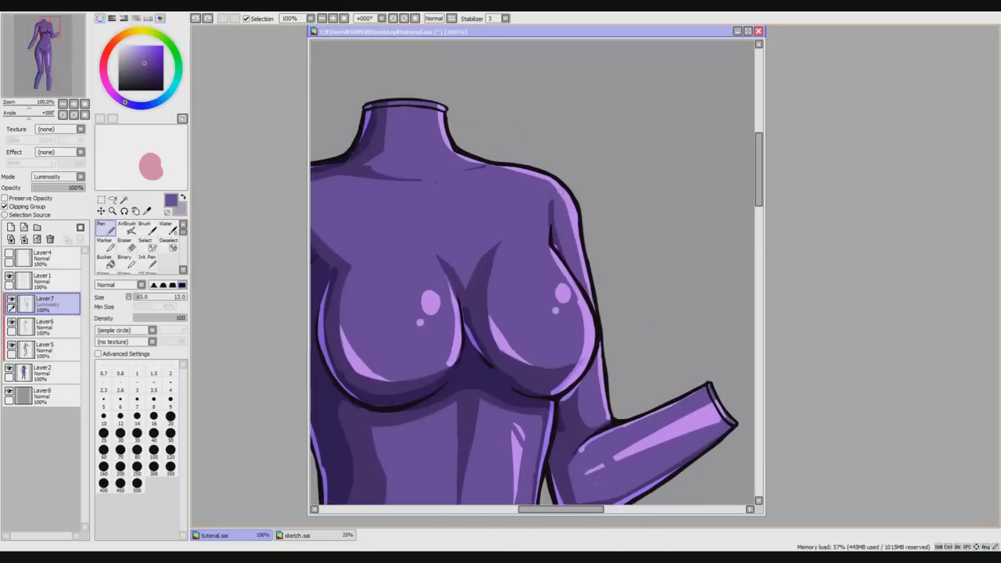
key(e)
drag(545, 191, 541, 189)
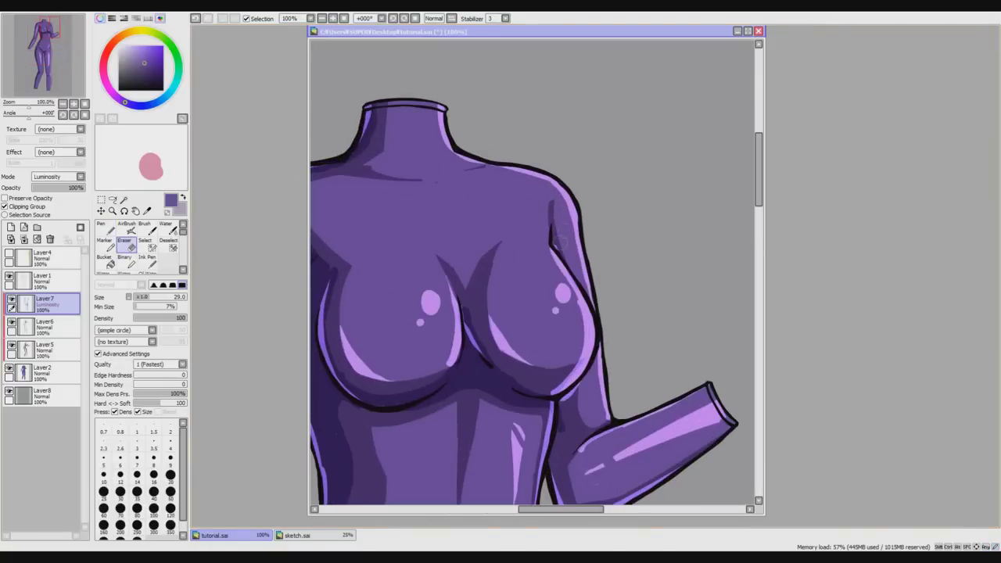
drag(556, 193, 570, 230)
drag(576, 218, 577, 259)
key(ctrl+z)
click(559, 210)
scroll(563, 287, down, 1)
Set the Eraser to size 14, trim the upper part of the right-hand breast's outer highlight, and reshape its round shine spot.
click(138, 298)
scroll(559, 250, up, 2)
drag(540, 268, 562, 306)
key(ctrl+z)
drag(538, 270, 561, 303)
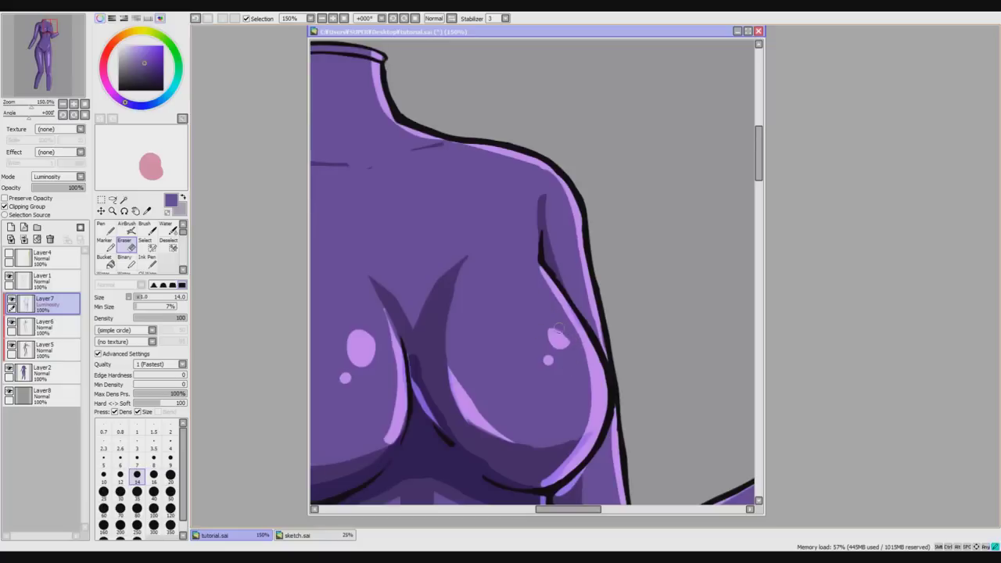
scroll(560, 336, down, 1)
scroll(573, 329, up, 1)
drag(559, 334, 564, 350)
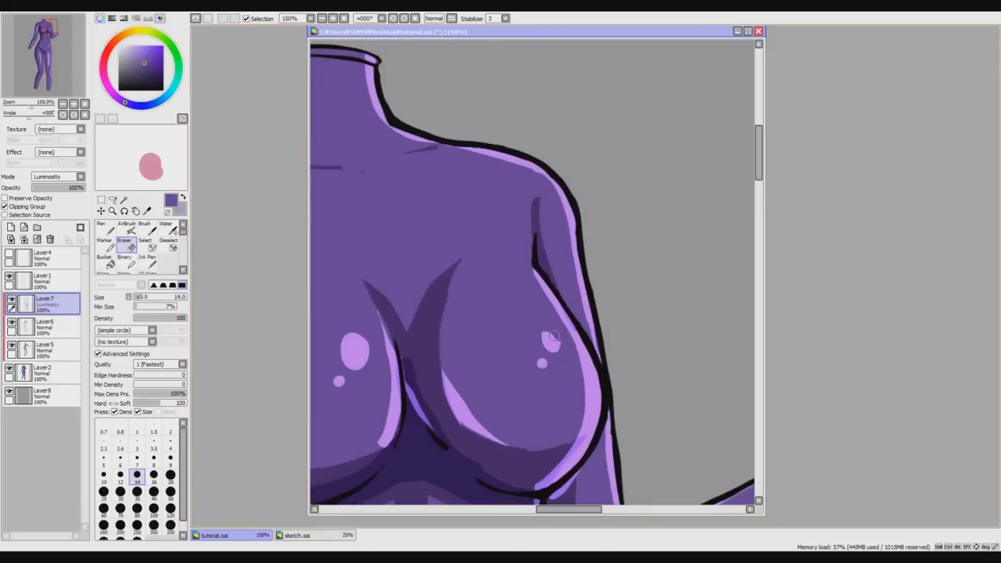
click(106, 229)
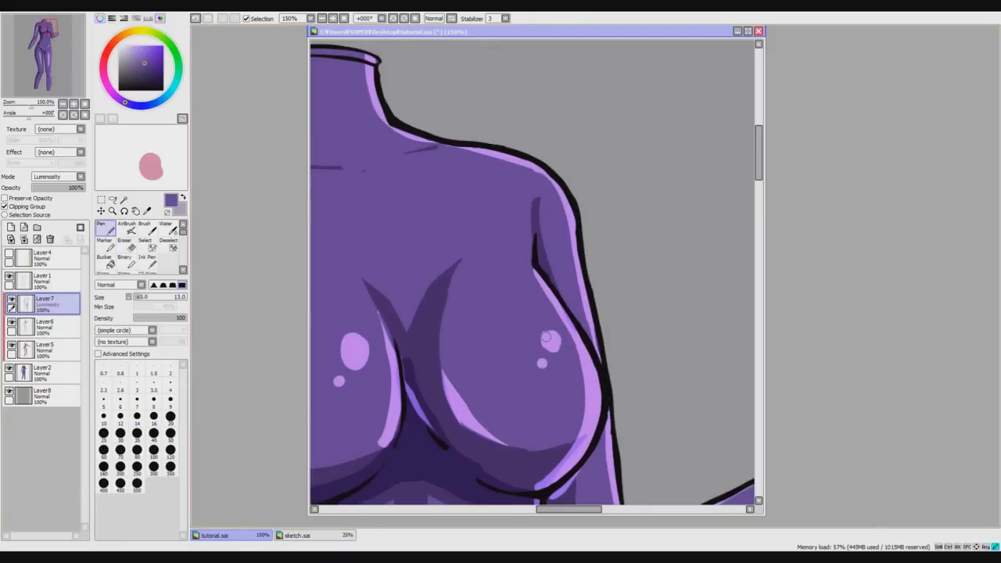
scroll(550, 340, down, 3)
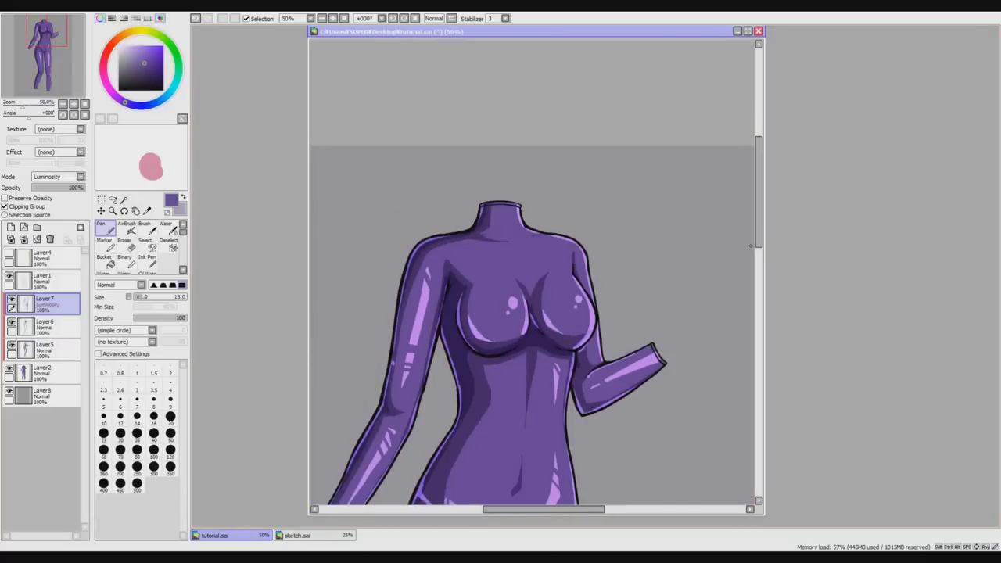
scroll(485, 467, up, 4)
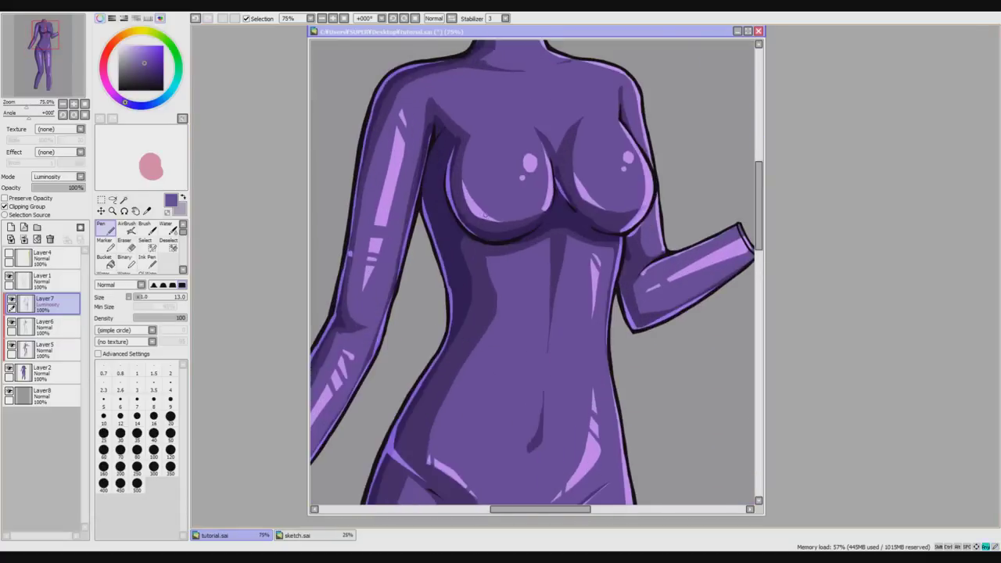
Compare the figure before and after the latest highlight edits by repeatedly undoing and redoing them.
key(ctrl+z)
key(ctrl+y)
key(ctrl+z)
key(ctrl+y)
key(ctrl+z)
key(ctrl+z)
key(ctrl+y)
key(ctrl+z)
key(ctrl+y)
scroll(762, 236, down, 1)
scroll(703, 226, down, 2)
scroll(647, 224, up, 4)
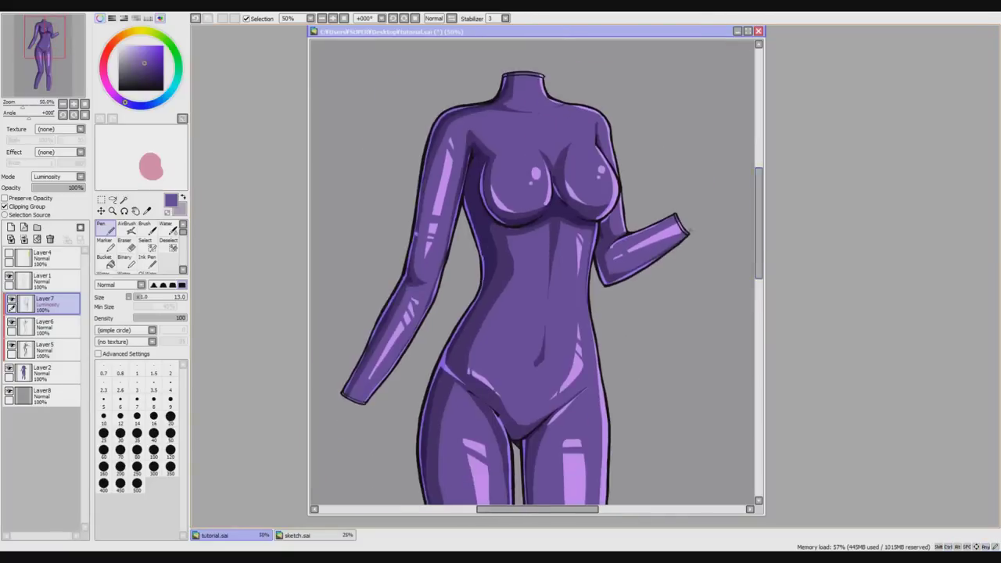
Cut gaps into the long highlight on the right-hand forearm with the Eraser, splitting its elbow end into shorter pieces.
click(127, 245)
mouse_move(560, 197)
mouse_down()
mouse_move(503, 247)
mouse_move(502, 301)
mouse_up()
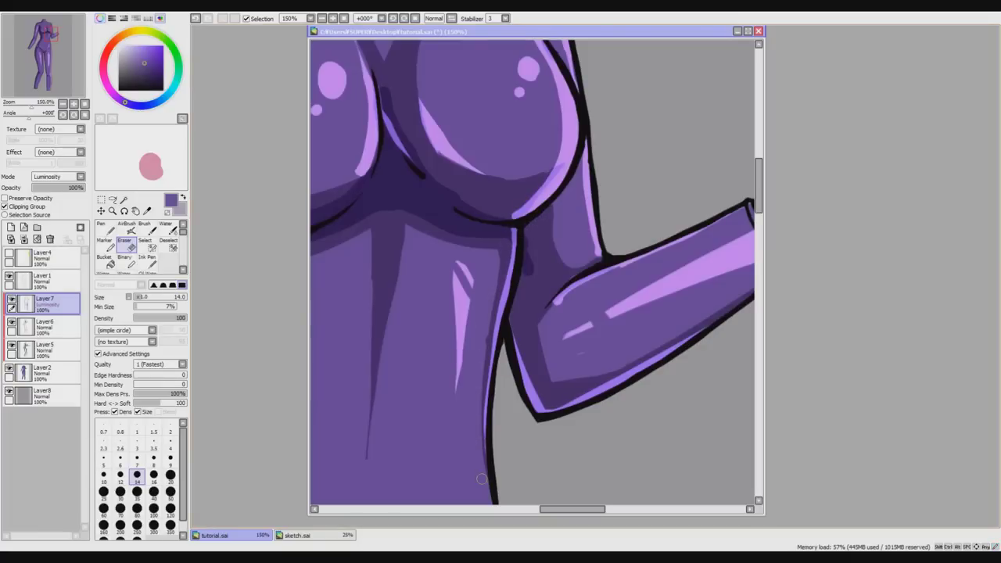
drag(618, 266, 658, 250)
scroll(761, 221, down, 3)
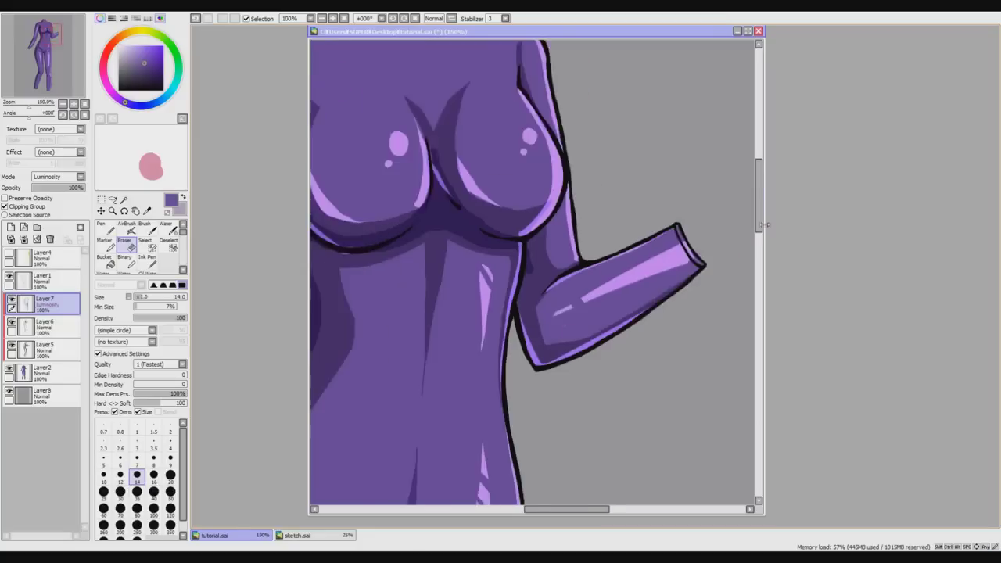
scroll(593, 274, up, 2)
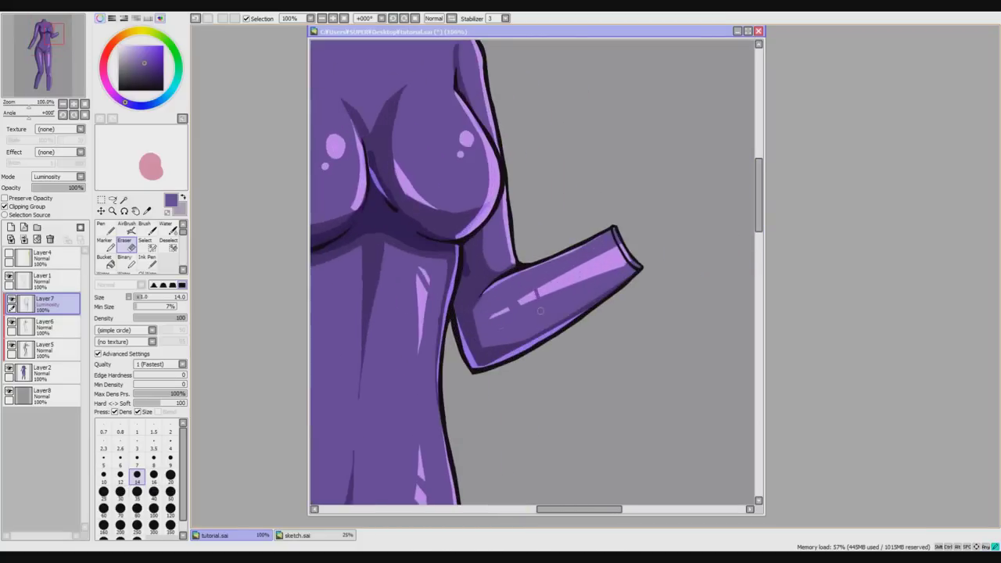
drag(488, 313, 535, 290)
scroll(609, 280, down, 1)
scroll(604, 274, down, 2)
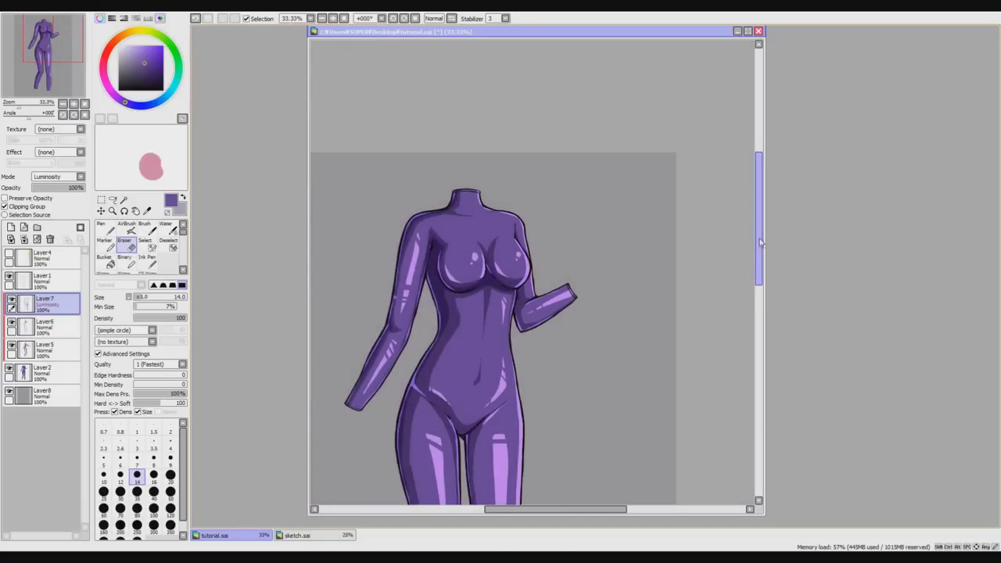
Add a small downward-pointing triangular highlight on the upper chest beside the right-hand shoulder crease.
key(n)
scroll(501, 220, up, 3)
mouse_move(507, 225)
mouse_down()
mouse_move(515, 250)
mouse_move(515, 230)
mouse_move(491, 213)
mouse_move(488, 241)
mouse_move(494, 231)
mouse_move(509, 268)
mouse_move(517, 263)
mouse_move(526, 227)
mouse_up()
key(e)
scroll(527, 222, down, 2)
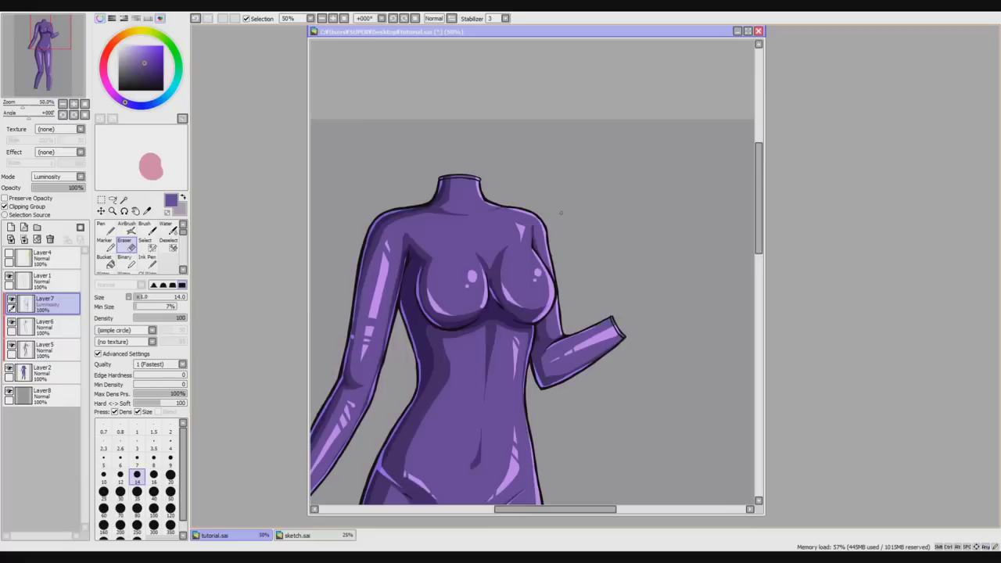
scroll(527, 221, up, 1)
click(64, 325)
scroll(526, 223, up, 2)
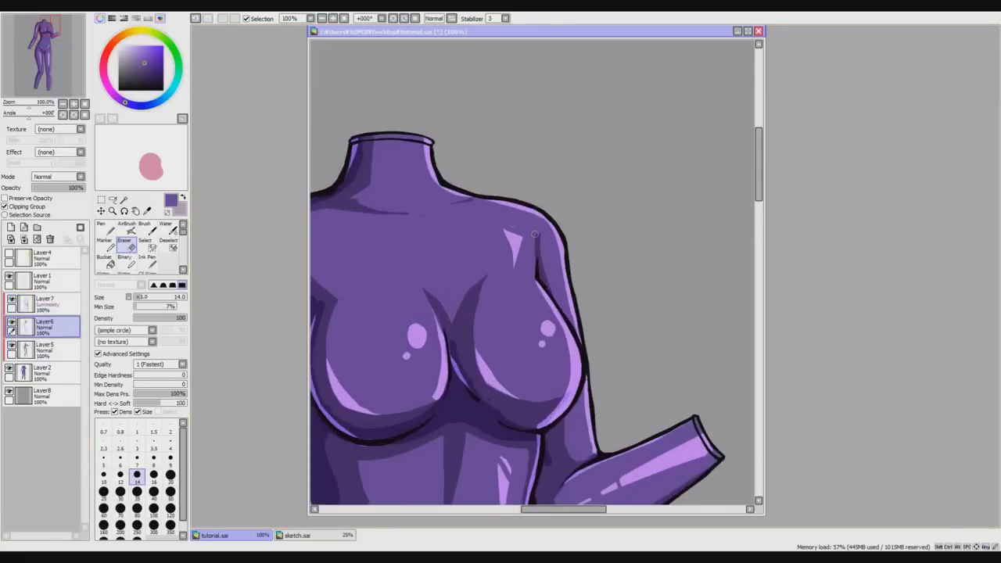
click(47, 348)
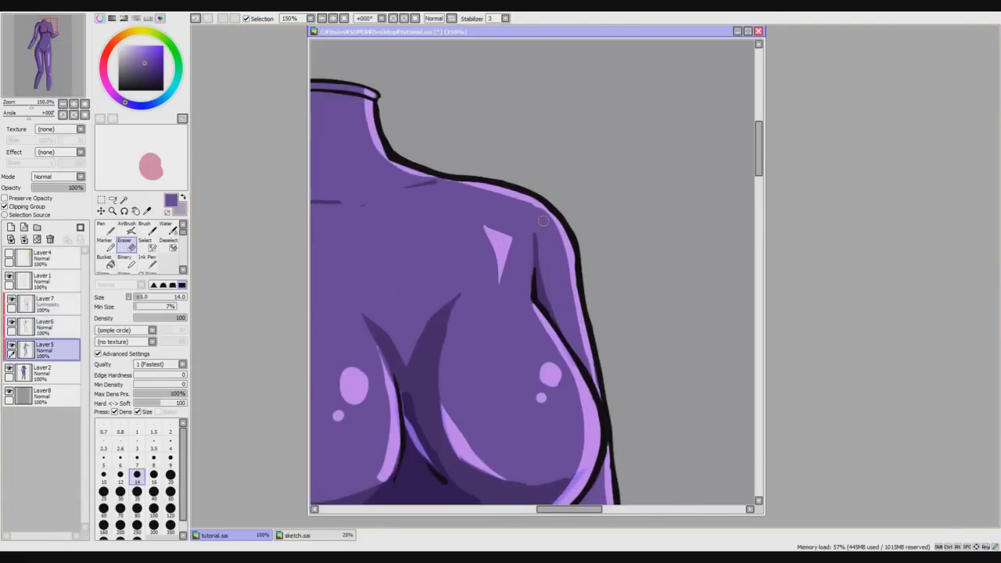
scroll(539, 223, down, 3)
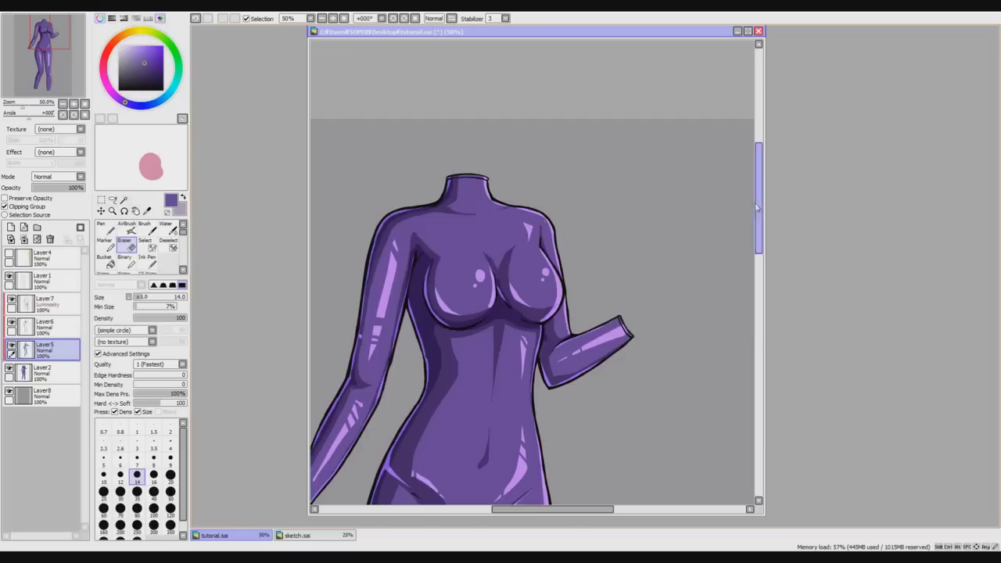
scroll(516, 195, up, 1)
Paint a vertical highlight on Layer7 down the neck, from the rim to the collarbone, with the Pen.
click(107, 228)
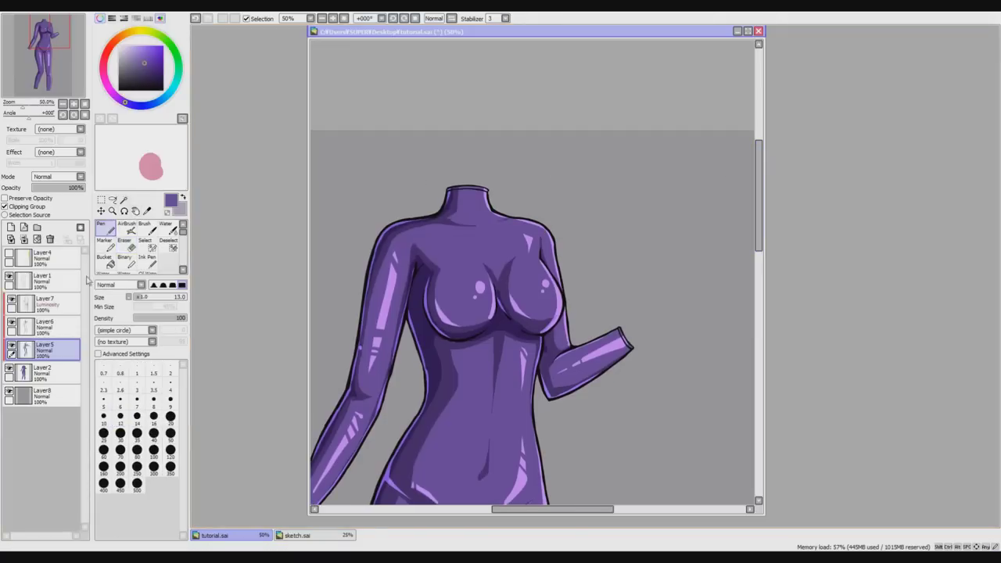
click(66, 306)
scroll(475, 185, up, 1)
scroll(438, 199, up, 2)
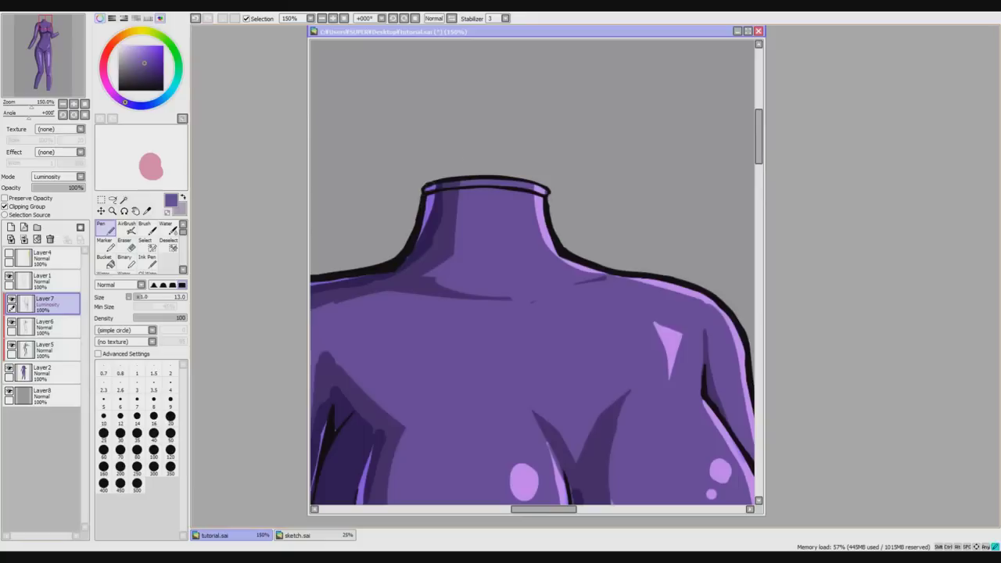
mouse_move(509, 182)
mouse_down()
mouse_move(507, 246)
mouse_move(526, 256)
mouse_up()
key(ctrl+z)
mouse_move(508, 182)
mouse_down()
mouse_move(503, 257)
mouse_move(530, 287)
mouse_move(511, 196)
mouse_move(511, 282)
mouse_move(543, 293)
mouse_move(514, 289)
mouse_move(536, 275)
mouse_up()
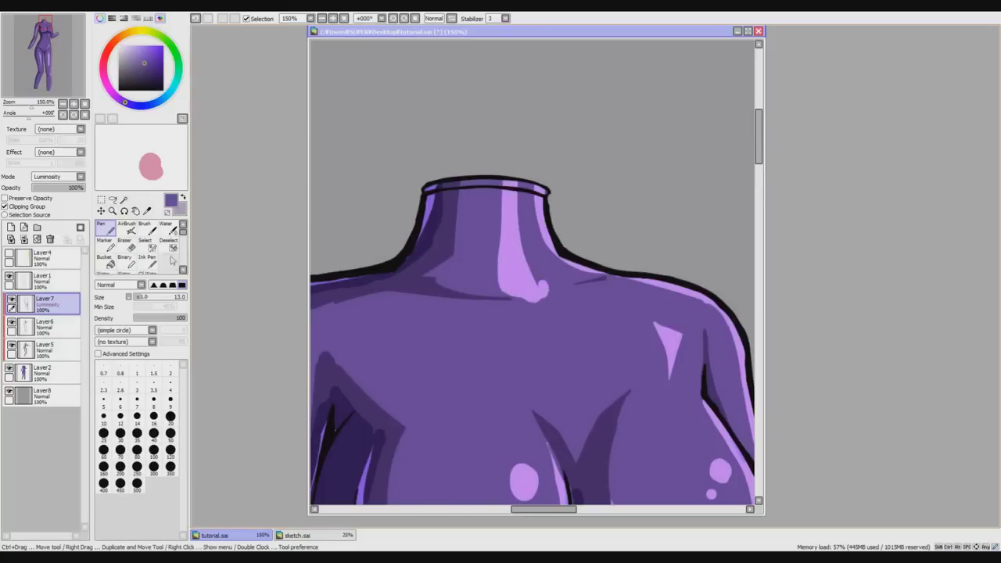
Narrow the neck highlight with the Eraser, sharpen its curved base, and cut gaps across its upper part.
key(e)
drag(525, 244, 533, 282)
drag(498, 232, 500, 292)
drag(498, 191, 501, 299)
mouse_move(500, 263)
mouse_down()
mouse_move(526, 233)
mouse_move(517, 309)
mouse_move(546, 289)
mouse_up()
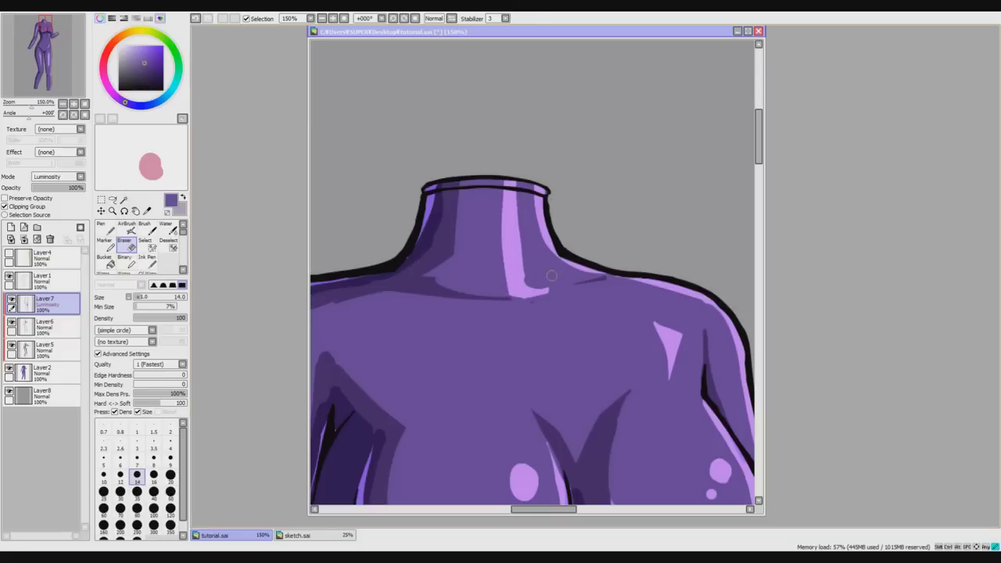
drag(503, 197, 502, 264)
drag(519, 189, 525, 283)
mouse_move(531, 185)
mouse_down()
mouse_move(537, 239)
mouse_move(517, 233)
mouse_move(517, 201)
mouse_move(518, 229)
mouse_up()
key(ctrl+z)
key(ctrl+z)
scroll(789, 192, down, 4)
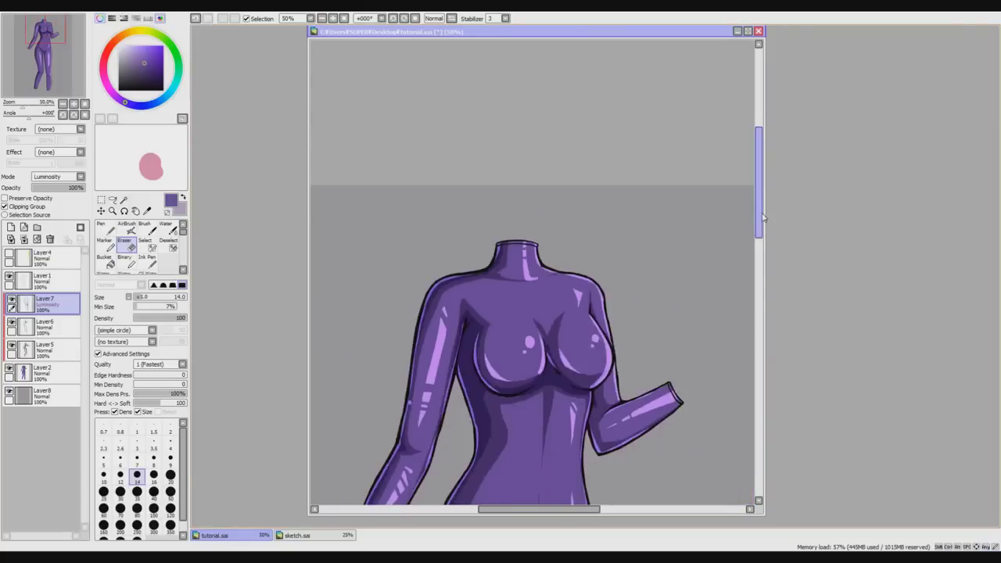
Paint a slanted highlight on the chest from the left-hand armpit crease toward the top of the breast.
drag(759, 226, 760, 242)
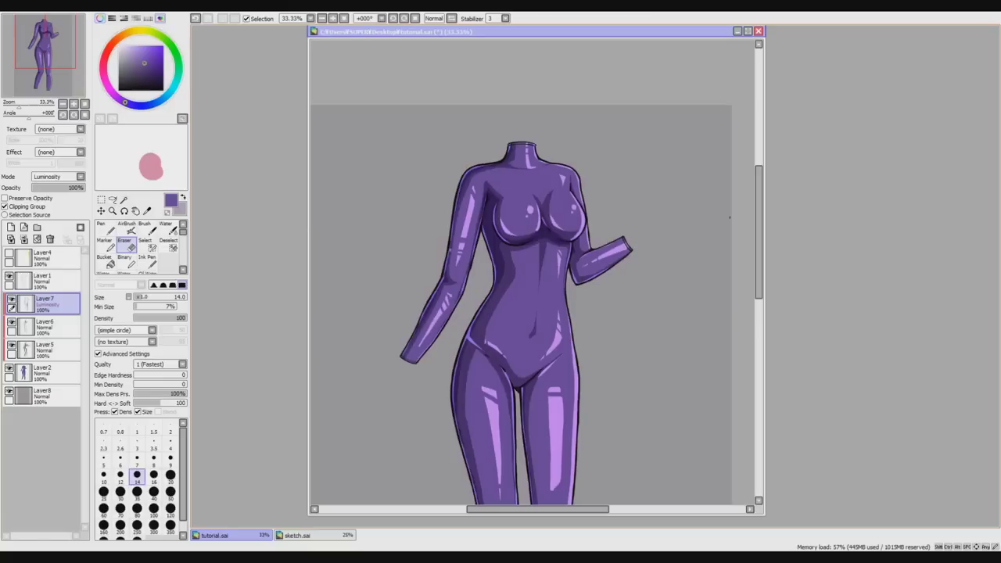
drag(761, 237, 761, 224)
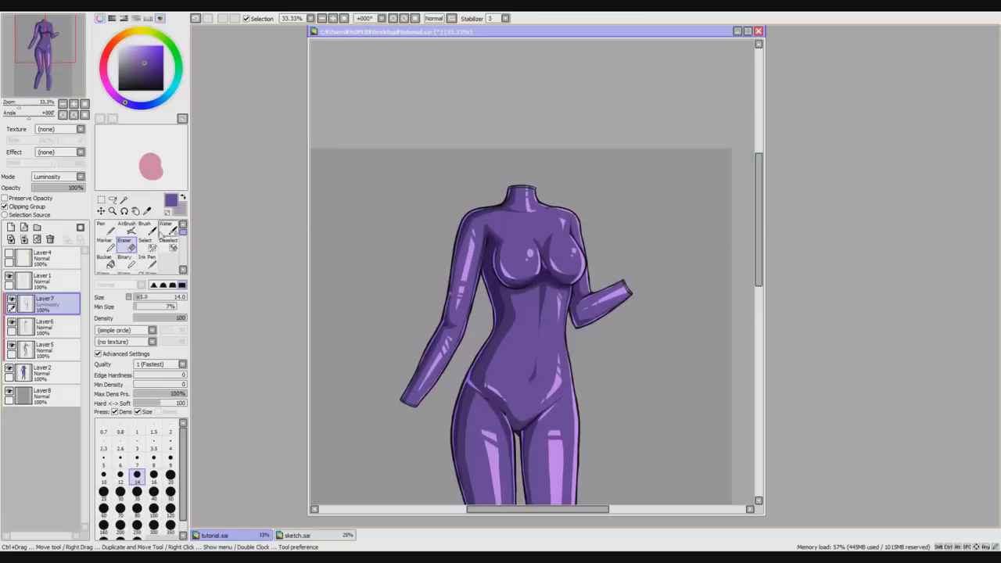
click(106, 230)
scroll(529, 244, up, 3)
scroll(503, 218, up, 1)
mouse_move(436, 174)
mouse_down()
mouse_move(477, 209)
mouse_move(452, 236)
mouse_move(467, 222)
mouse_up()
key(ctrl+z)
key(ctrl+z)
drag(428, 184, 461, 214)
mouse_move(427, 183)
mouse_down()
mouse_move(458, 186)
mouse_move(457, 218)
mouse_move(461, 196)
mouse_move(437, 183)
mouse_up()
Trim the upper edge of the left-hand armpit highlight into a tapered wedge with the Eraser.
key(e)
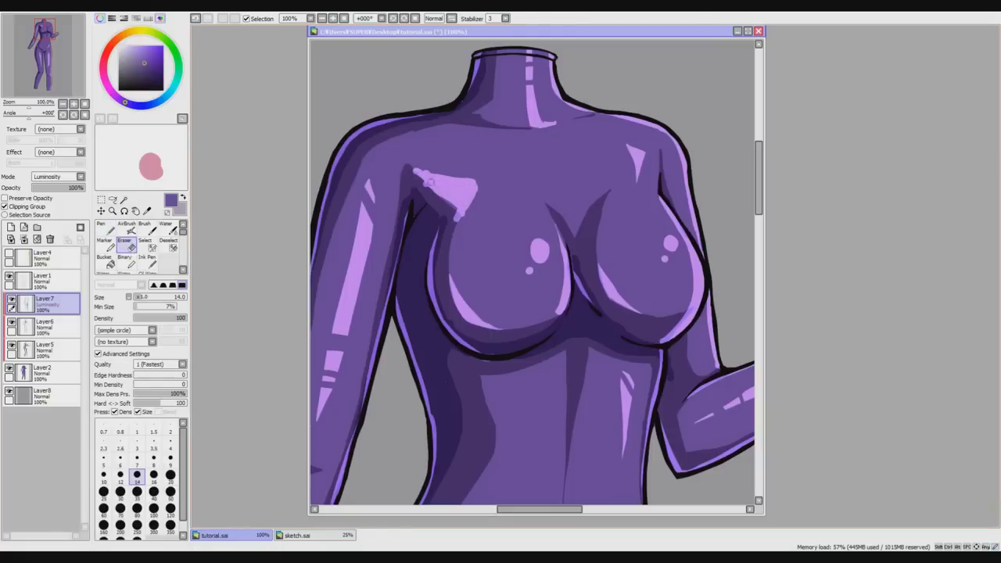
mouse_move(416, 167)
mouse_down()
mouse_move(470, 178)
mouse_move(483, 192)
mouse_up()
key(ctrl+z)
key(ctrl+z)
scroll(522, 322, down, 3)
scroll(581, 245, up, 3)
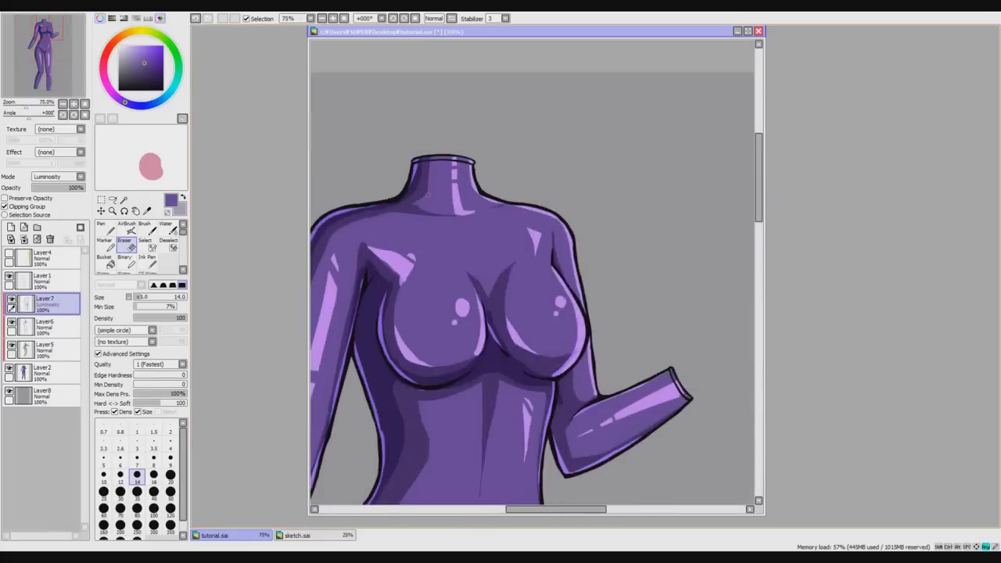
scroll(385, 237, up, 1)
mouse_move(354, 257)
mouse_down()
mouse_move(439, 293)
mouse_move(449, 287)
mouse_up()
key(ctrl+z)
key(ctrl+z)
key(ctrl+z)
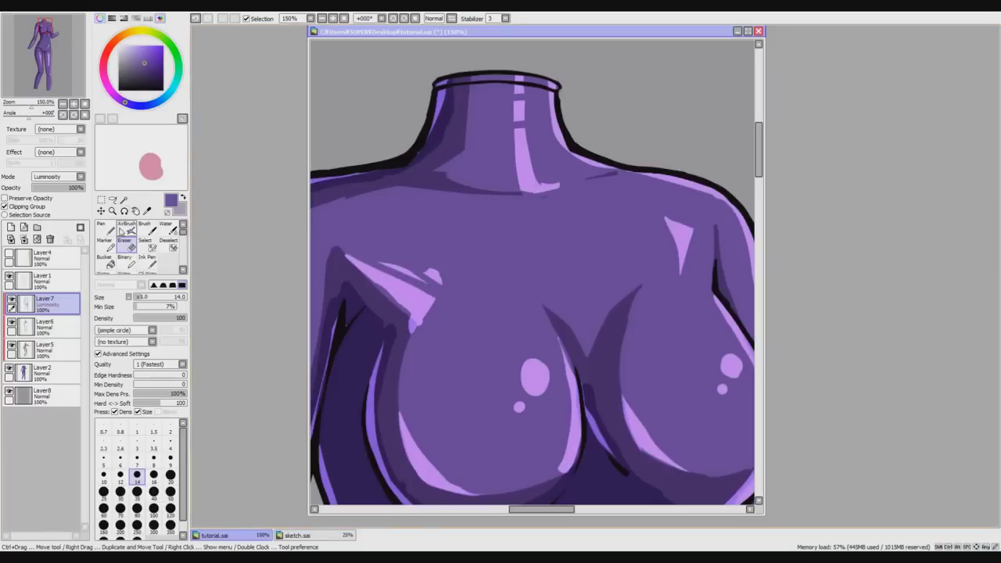
Extend the wedge highlight's tip toward the left-hand armpit and erase the stray marks along its upper edge.
click(105, 229)
mouse_move(350, 257)
mouse_down()
mouse_move(406, 307)
mouse_move(345, 249)
mouse_up()
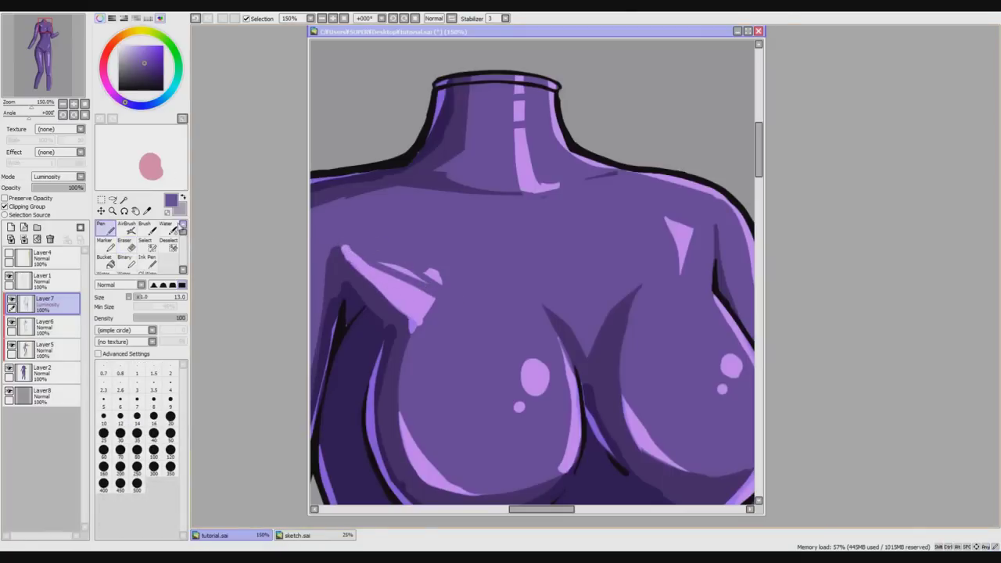
key(e)
drag(339, 241, 382, 261)
mouse_move(385, 265)
mouse_down()
mouse_move(439, 279)
mouse_move(427, 283)
mouse_up()
key(ctrl+z)
drag(350, 246, 470, 313)
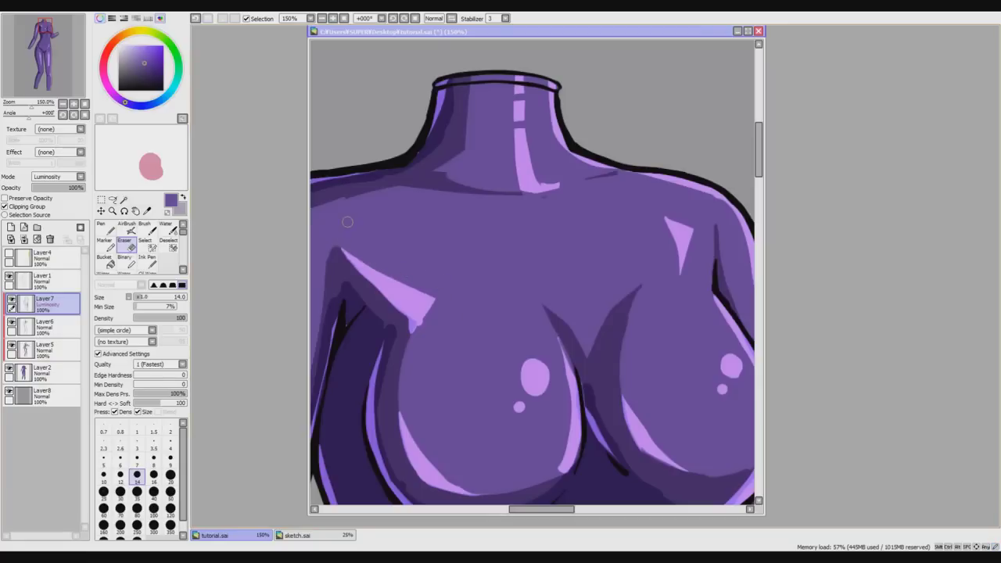
Cut a thin slanted gap through the wide end of the left-hand chest highlight.
scroll(696, 230, down, 4)
scroll(568, 240, up, 3)
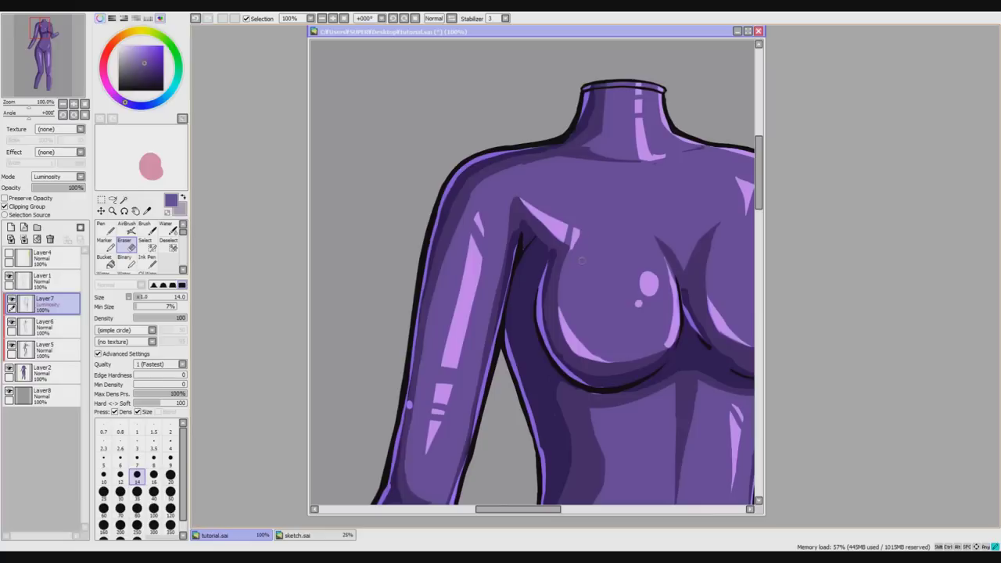
scroll(585, 276, down, 2)
scroll(586, 276, up, 3)
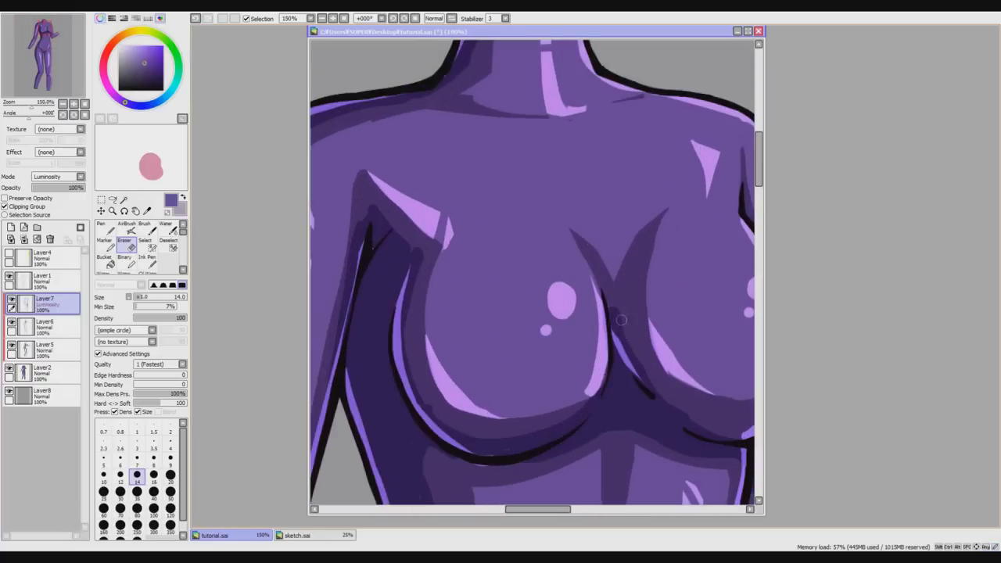
Set the Eraser to size 24, taper the right-hand thigh highlight to a point, and cut a gap near its top.
scroll(620, 319, down, 5)
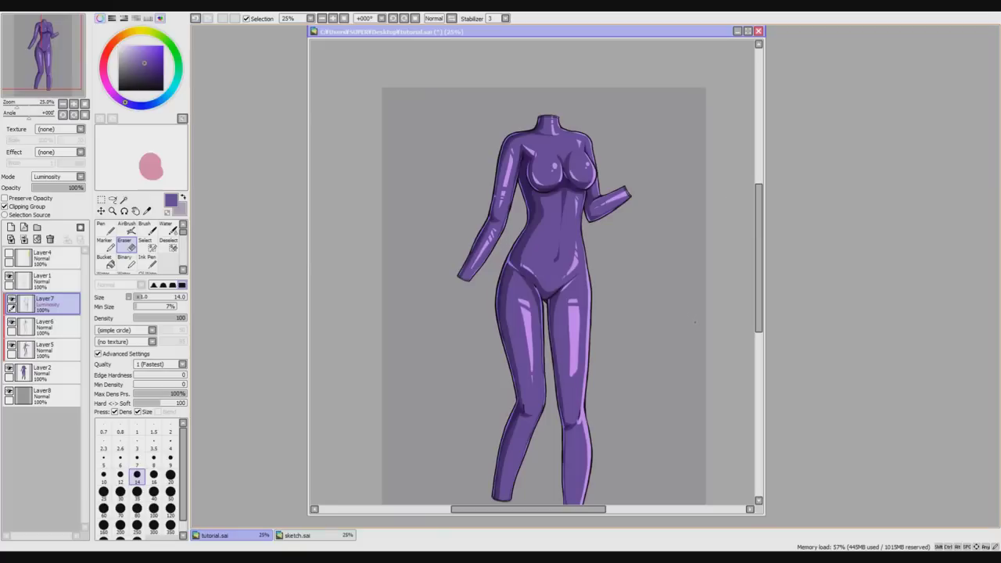
click(147, 297)
scroll(591, 330, up, 2)
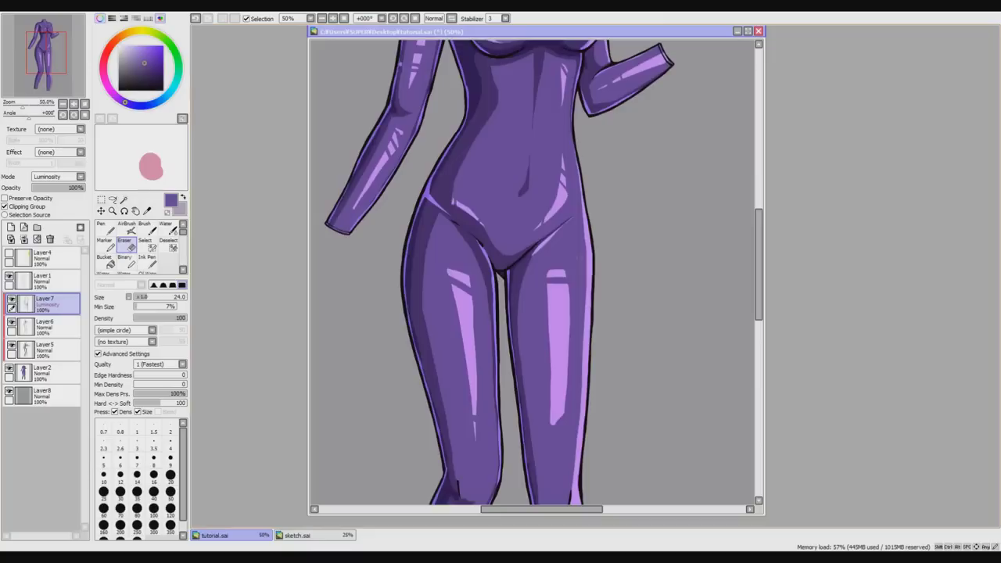
drag(577, 401, 580, 345)
key(ctrl+z)
drag(580, 297, 580, 386)
key(ctrl+z)
mouse_move(547, 316)
mouse_down()
mouse_move(571, 303)
mouse_move(546, 308)
mouse_move(550, 419)
mouse_up()
key(ctrl+z)
drag(573, 306, 552, 427)
drag(549, 381, 553, 430)
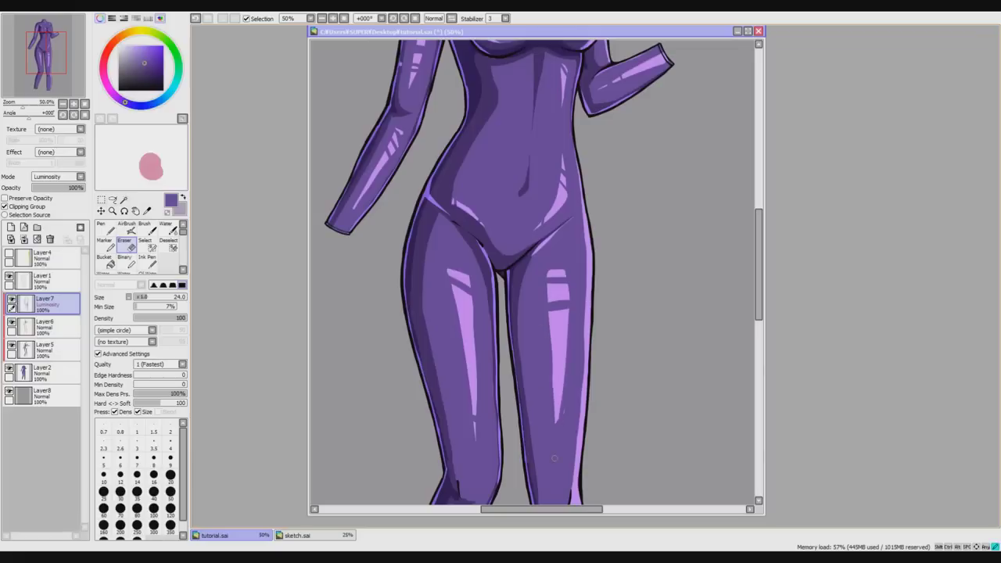
Refine the inner edge of the tapered highlight on the right-hand thigh with the Eraser.
drag(545, 316, 550, 419)
drag(549, 350, 553, 426)
key(ctrl+z)
key(ctrl+z)
drag(545, 316, 549, 414)
scroll(762, 243, down, 3)
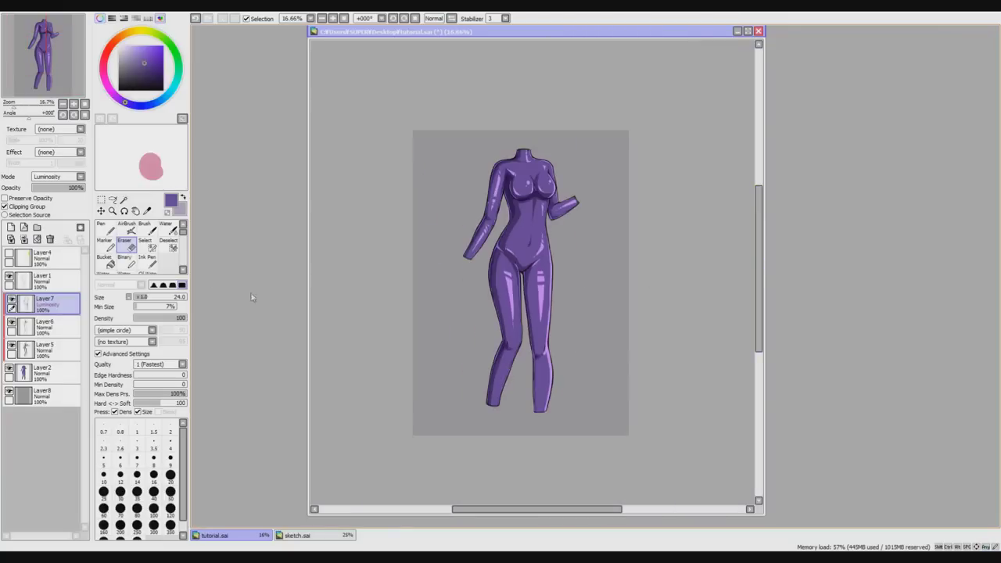
Thicken the rim light along the outer edge of the right-hand lower thigh with the Pen, and try one at the waist.
click(110, 228)
key(plus)
key(plus)
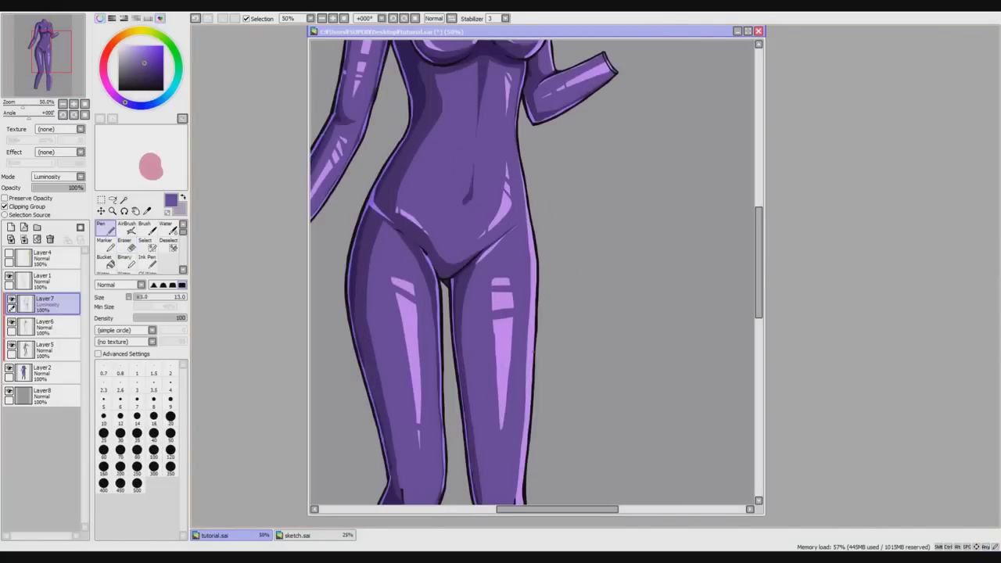
drag(524, 397, 518, 474)
key(ctrl+z)
drag(525, 395, 520, 449)
mouse_move(517, 134)
mouse_down()
mouse_move(526, 228)
mouse_move(524, 211)
mouse_up()
key(ctrl+z)
Trim the inner side of the rim highlight at the right-hand knee with the Eraser.
scroll(637, 249, down, 2)
drag(625, 395, 623, 341)
scroll(613, 341, up, 2)
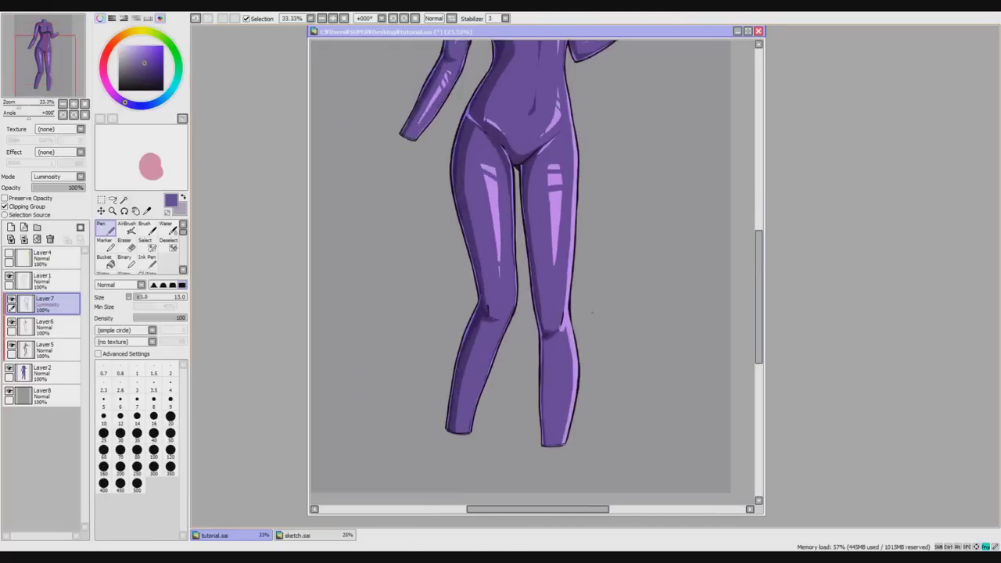
click(126, 244)
scroll(586, 323, up, 1)
drag(537, 322, 529, 315)
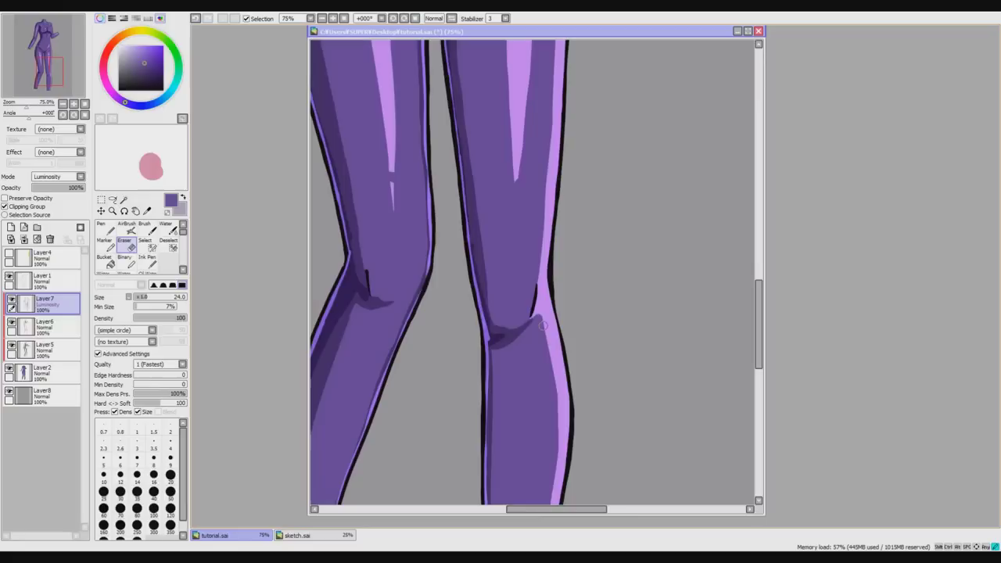
scroll(509, 444, down, 3)
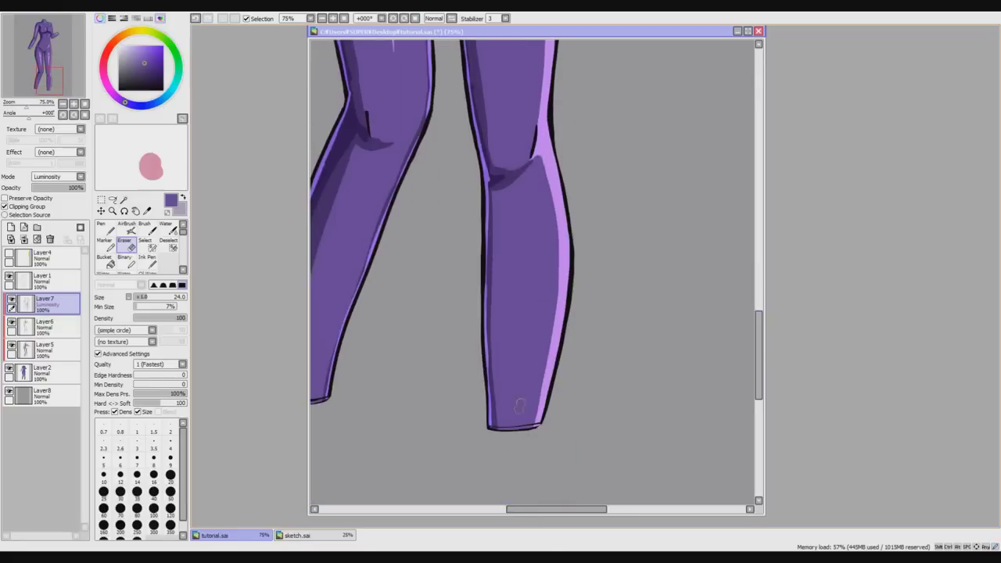
scroll(509, 467, down, 3)
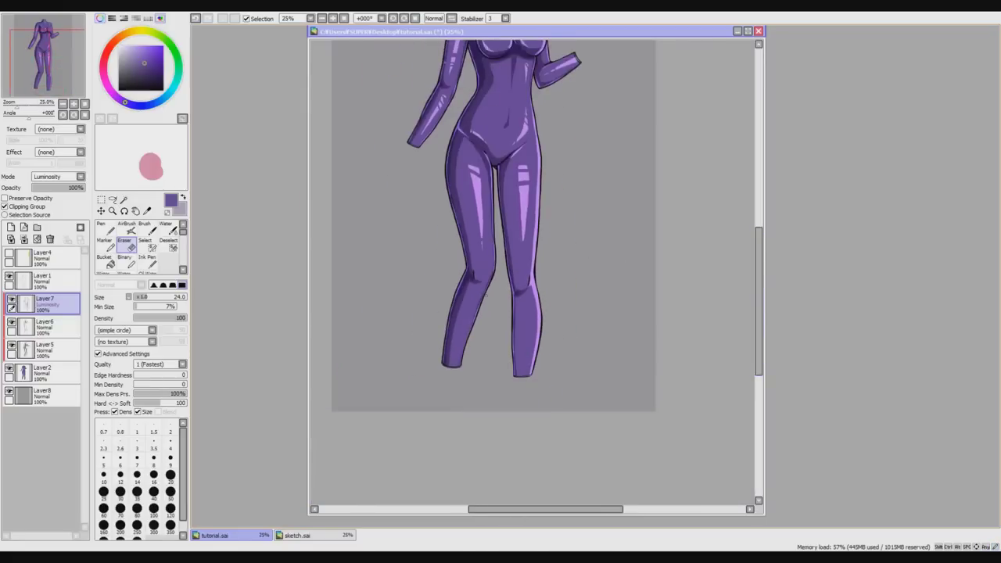
Paint a long highlight down the left-hand shin with the Pen at size 13, fill it in, and switch to the Eraser.
scroll(507, 270, up, 2)
click(110, 229)
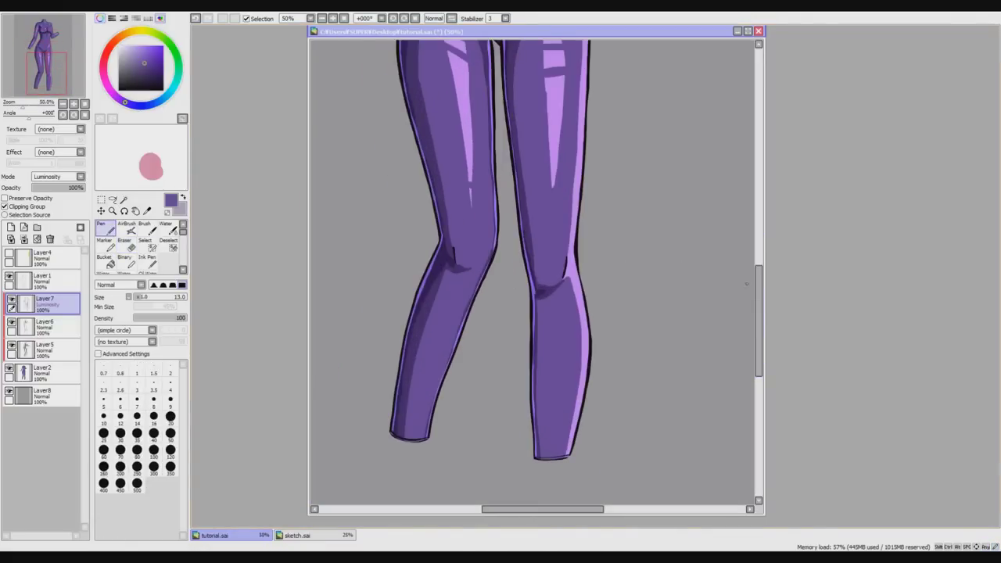
key(minus)
scroll(564, 340, up, 2)
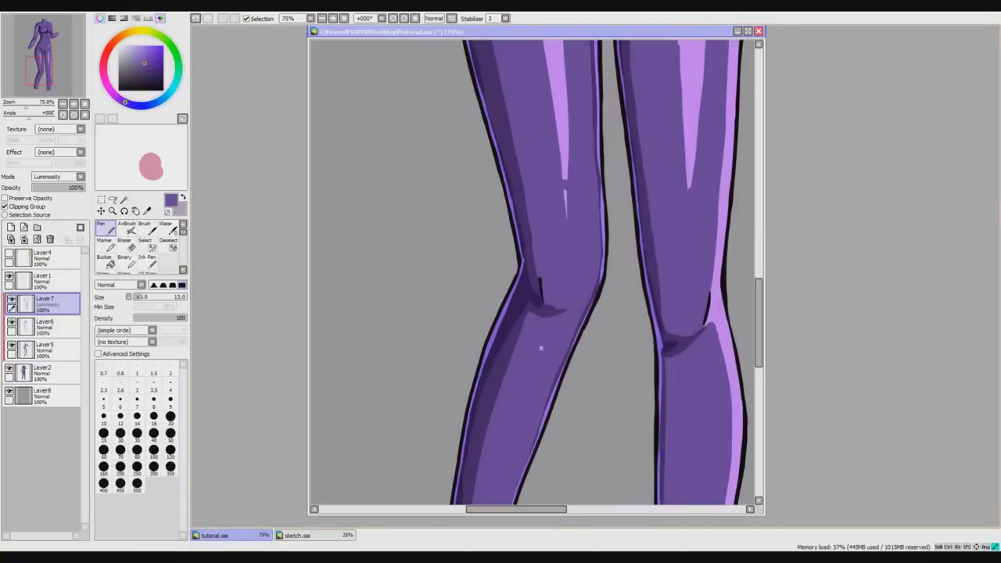
drag(541, 348, 512, 478)
scroll(741, 327, down, 3)
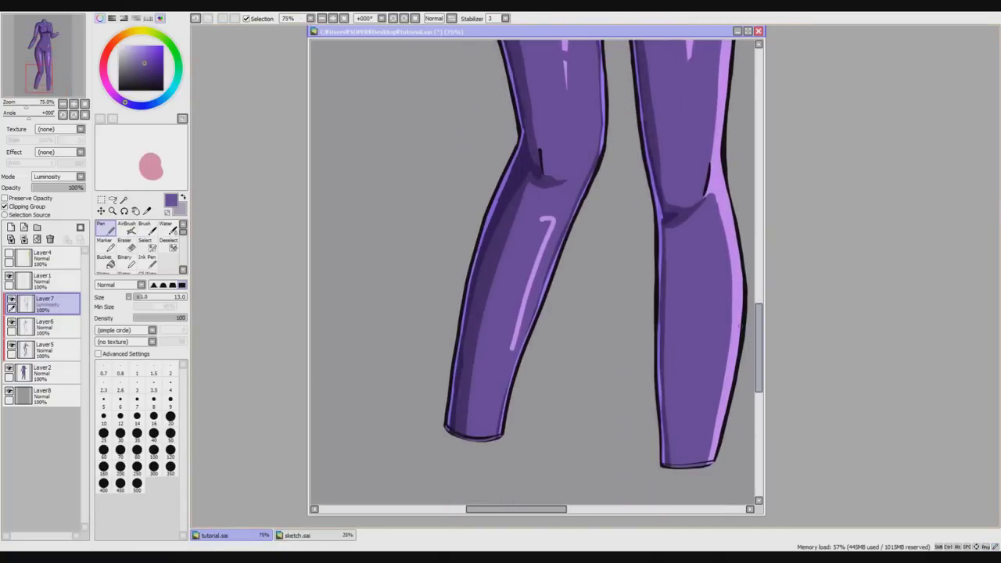
drag(540, 222, 499, 382)
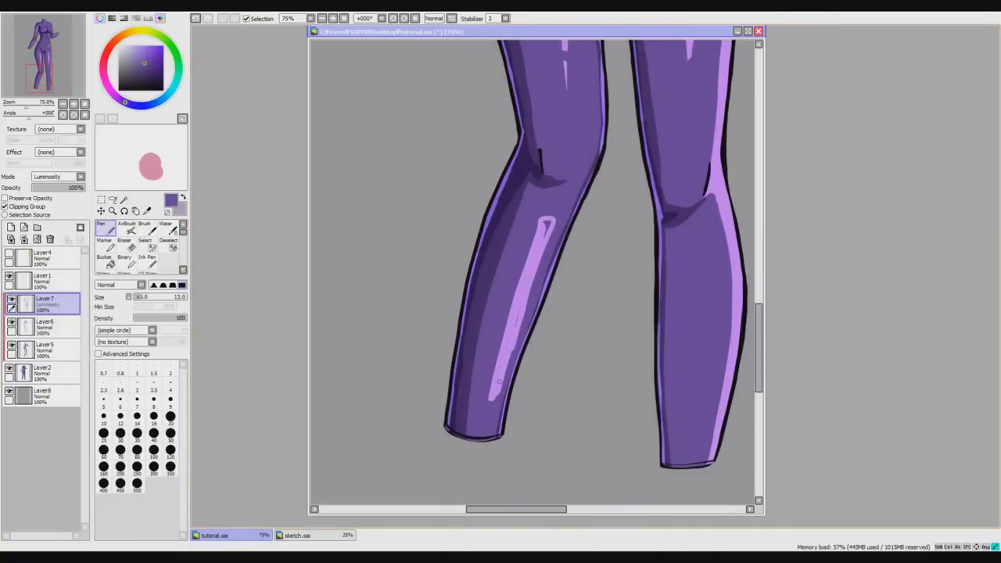
drag(547, 236, 544, 221)
click(127, 245)
drag(528, 307, 504, 402)
drag(535, 284, 502, 393)
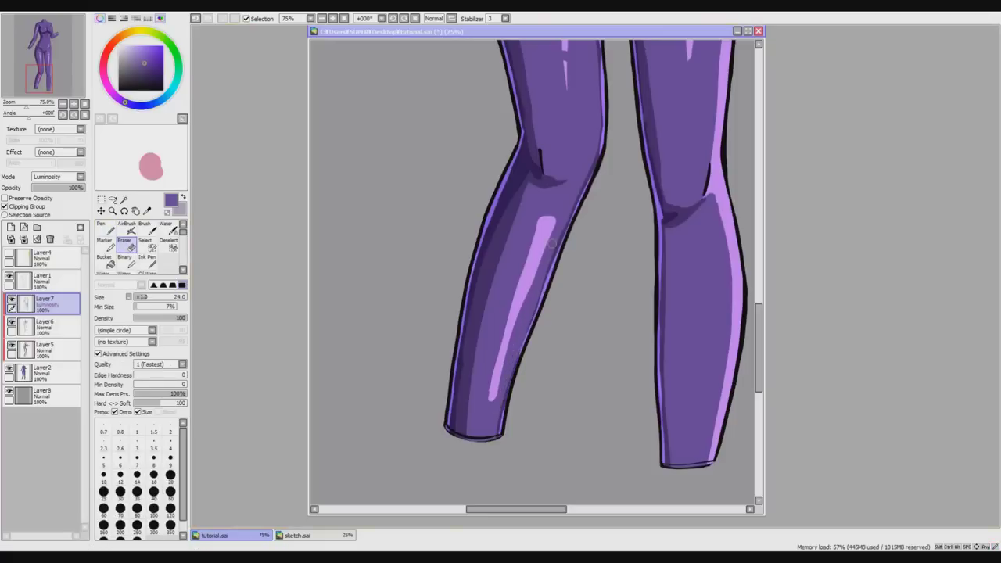
drag(558, 238, 494, 413)
key(ctrl+z)
key(ctrl+z)
key(ctrl+z)
Taper the left-hand shin highlight to a point with the Eraser and cut a gap near its top.
drag(532, 297, 500, 394)
drag(530, 300, 487, 388)
drag(513, 277, 477, 386)
mouse_move(528, 231)
mouse_down()
mouse_move(574, 232)
mouse_move(524, 257)
mouse_move(491, 377)
mouse_up()
drag(538, 272, 494, 400)
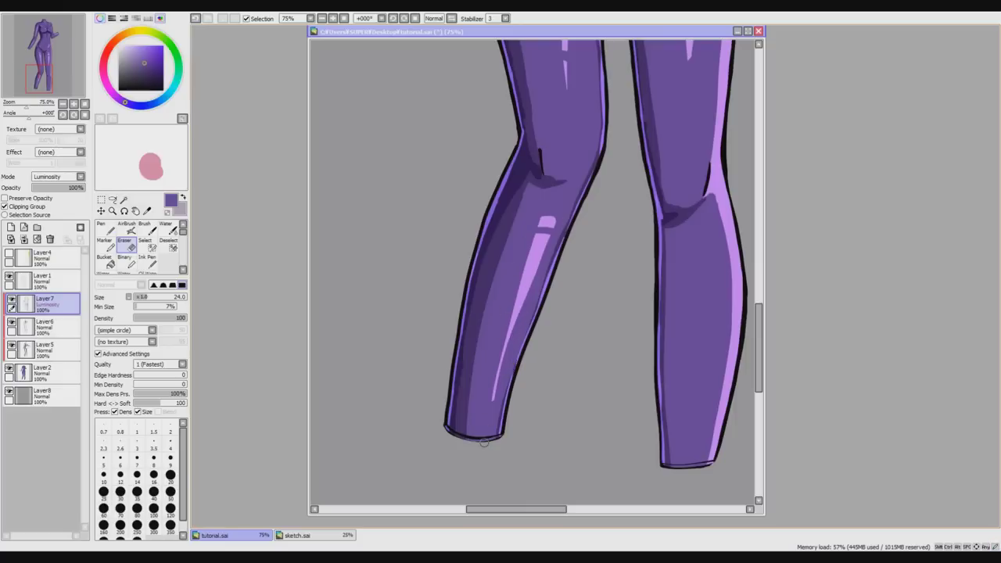
Paint a slanted highlight along the left-hand side of the waist with the Pen.
scroll(717, 337, down, 4)
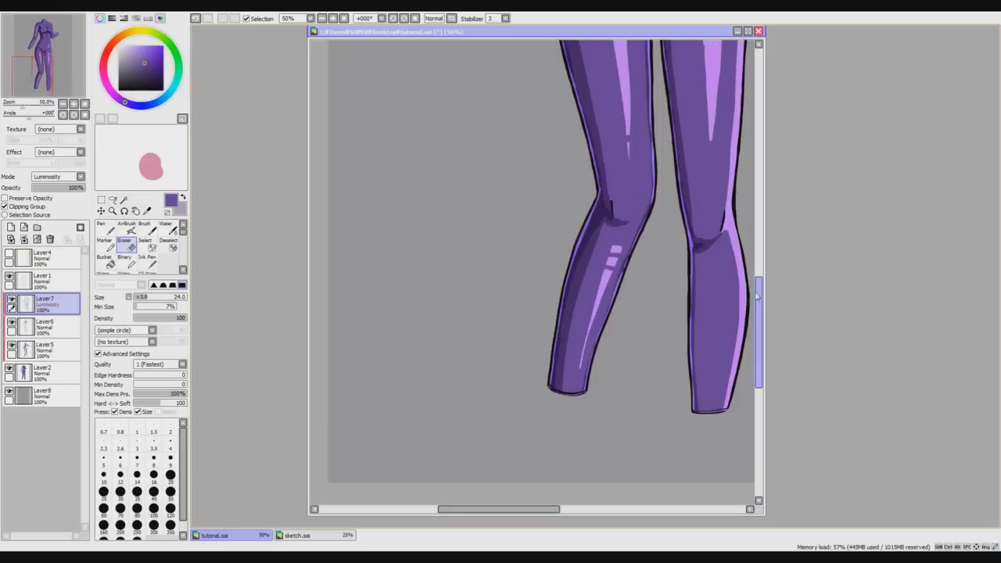
drag(551, 508, 609, 504)
drag(761, 274, 761, 237)
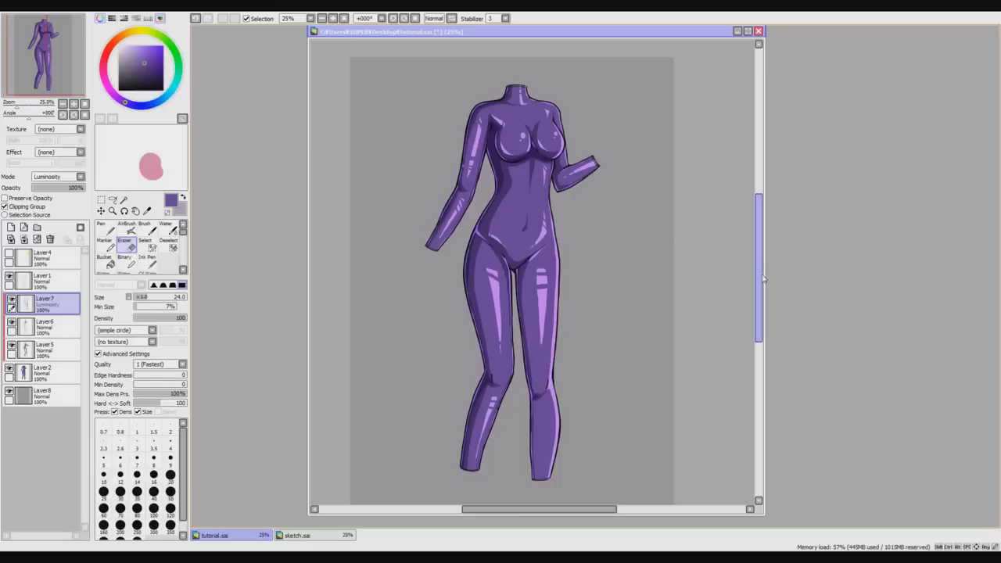
drag(760, 258, 760, 244)
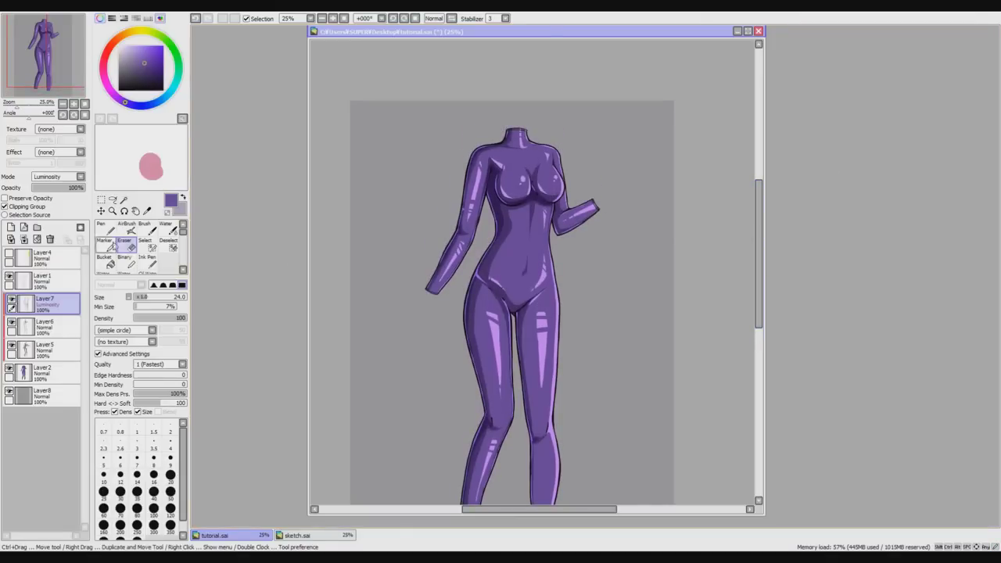
click(106, 229)
scroll(523, 239, up, 10)
mouse_move(481, 222)
mouse_down()
mouse_move(430, 318)
mouse_move(432, 307)
mouse_up()
key(ctrl+z)
key(ctrl+z)
drag(482, 217, 433, 301)
mouse_move(480, 224)
mouse_down()
mouse_move(469, 242)
mouse_move(477, 224)
mouse_up()
drag(488, 199, 484, 221)
drag(485, 200, 482, 214)
Trim the edges of the waist highlight into a clean tapered shape with the Eraser.
key(e)
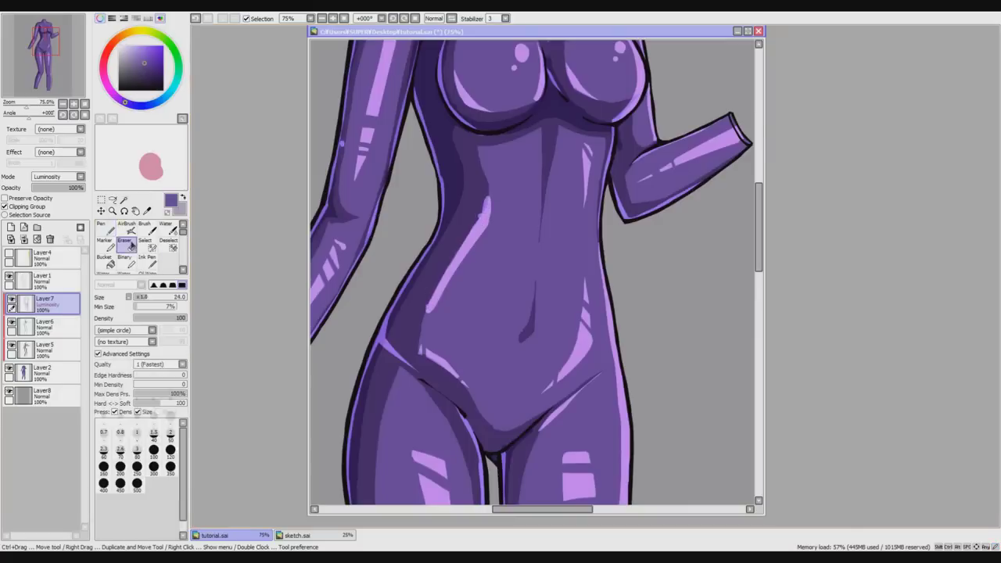
mouse_move(484, 199)
mouse_down()
mouse_move(477, 209)
mouse_move(490, 221)
mouse_move(435, 313)
mouse_up()
mouse_move(459, 238)
mouse_down()
mouse_move(420, 308)
mouse_move(486, 237)
mouse_up()
Add a clipped layer above the highlight layer, set its blending mode to Luminosity, and choose the AirBrush.
scroll(612, 273, down, 3)
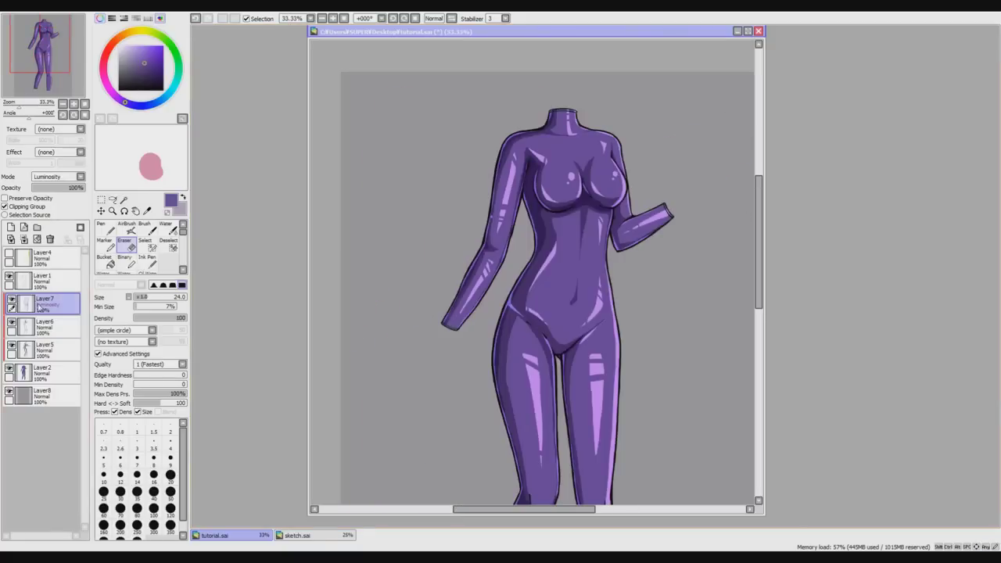
click(11, 228)
click(29, 207)
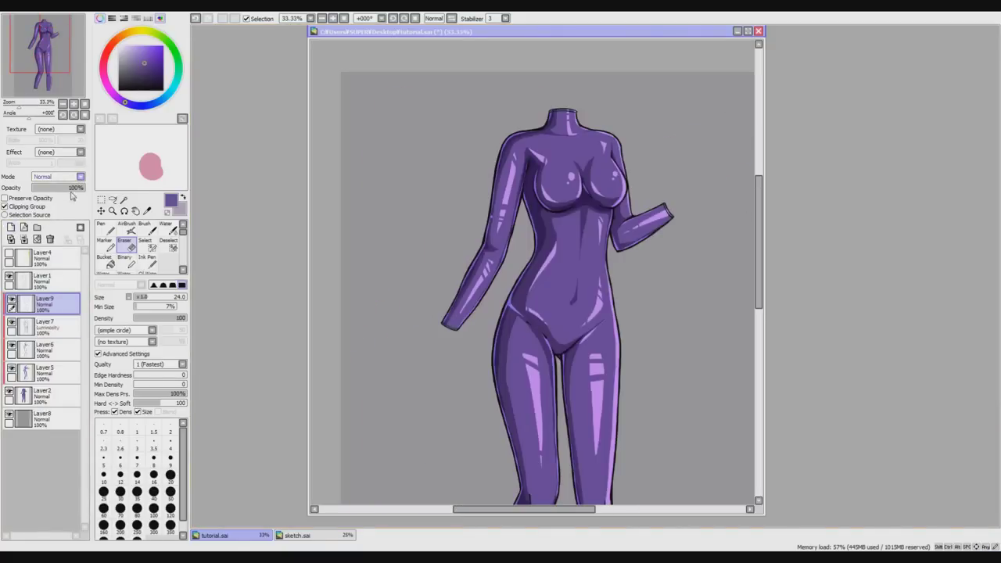
click(65, 213)
click(128, 228)
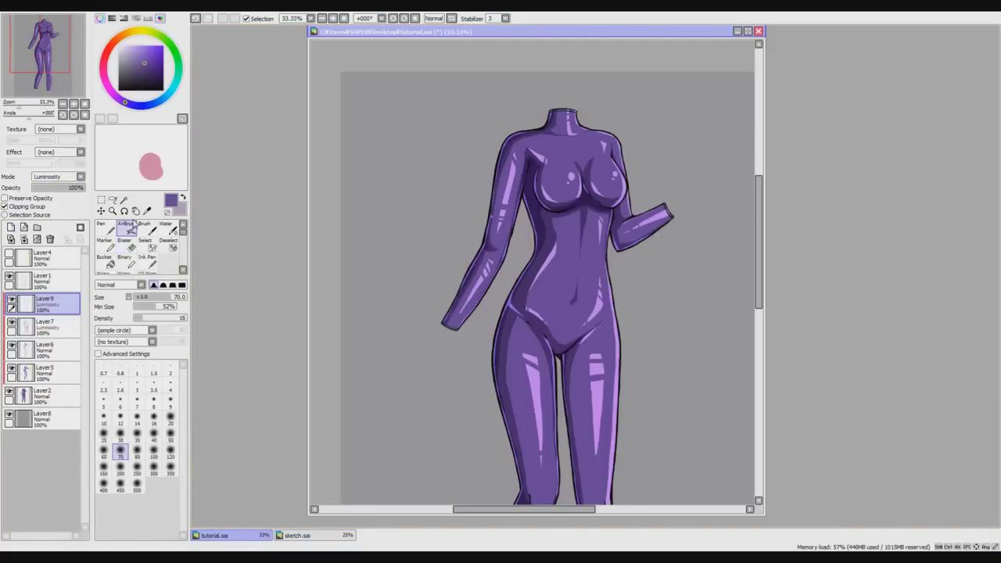
Set the AirBrush density to 30 and spray a soft glow over the left-hand forearm highlight at size 70.
drag(591, 512, 609, 510)
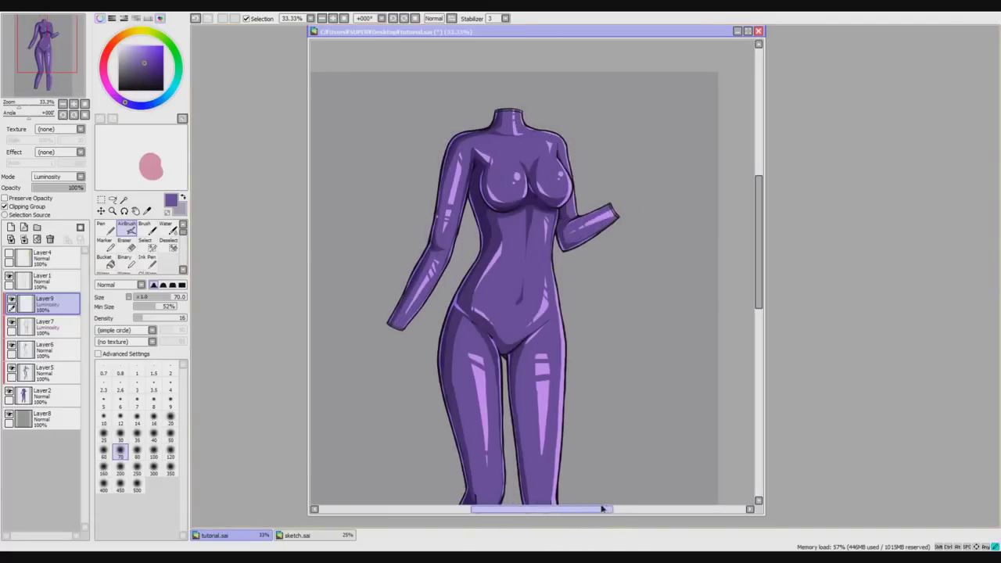
drag(759, 259, 748, 264)
scroll(434, 223, up, 3)
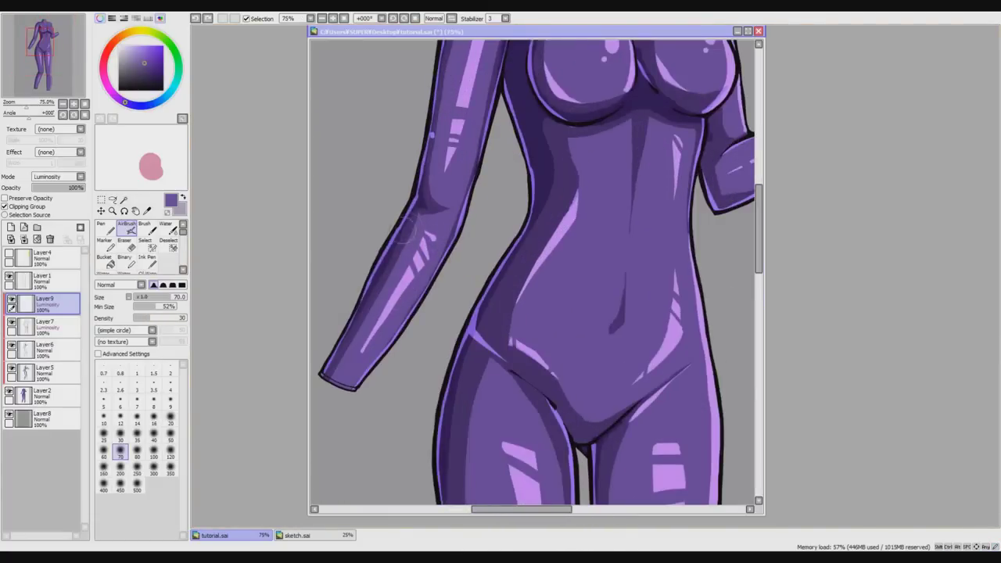
scroll(416, 226, down, 2)
drag(422, 247, 392, 311)
key(ctrl+z)
mouse_move(424, 248)
mouse_down()
mouse_move(388, 314)
mouse_move(406, 265)
mouse_up()
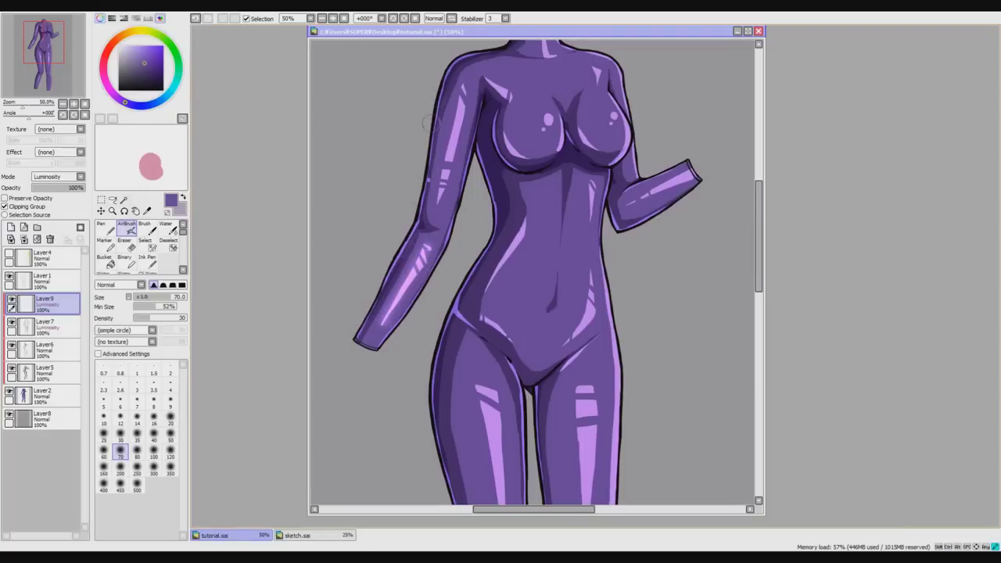
Airbrush a soft glow onto the left-hand upper arm and the neck highlight, and try one at the right-hand elbow.
drag(766, 203, 762, 181)
mouse_move(450, 198)
mouse_down()
mouse_move(488, 182)
mouse_move(462, 189)
mouse_up()
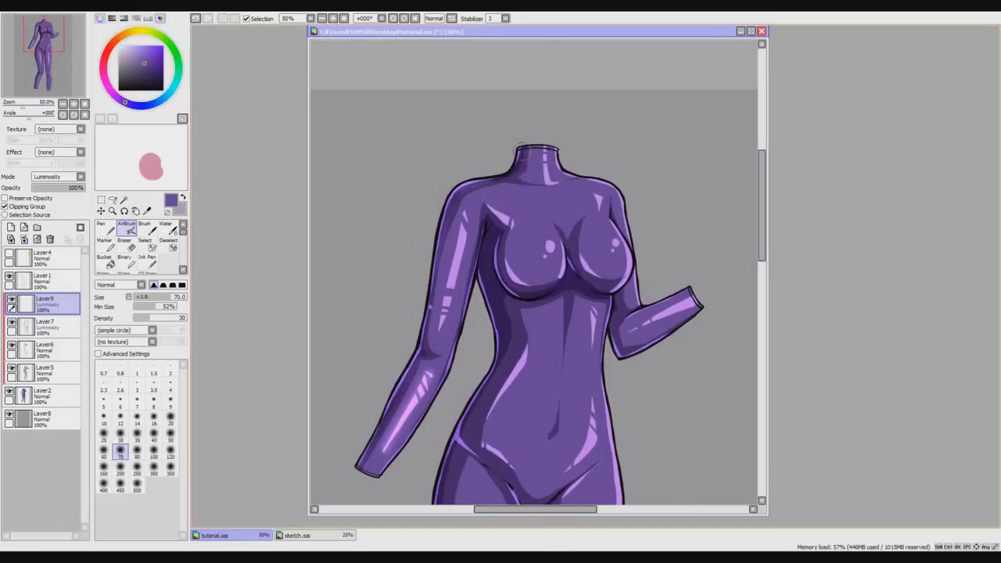
drag(547, 150, 544, 178)
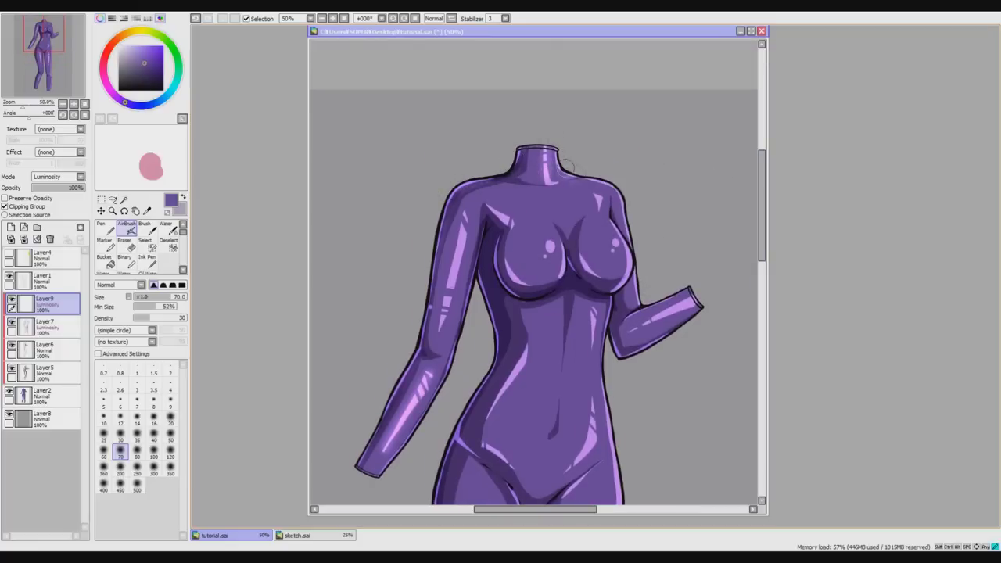
mouse_move(631, 332)
mouse_down()
mouse_move(697, 292)
mouse_move(652, 350)
mouse_move(642, 354)
mouse_move(644, 326)
mouse_move(633, 329)
mouse_move(707, 294)
mouse_move(621, 362)
mouse_up()
key(ctrl+z)
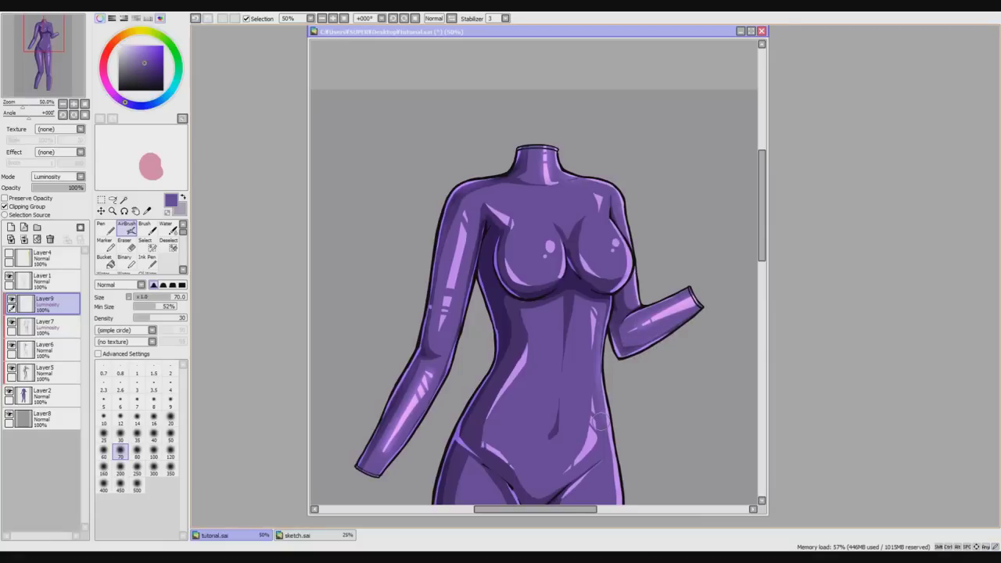
Airbrush a soft glow over the highlights of both legs and the rim light on the right-hand leg.
drag(763, 226, 751, 342)
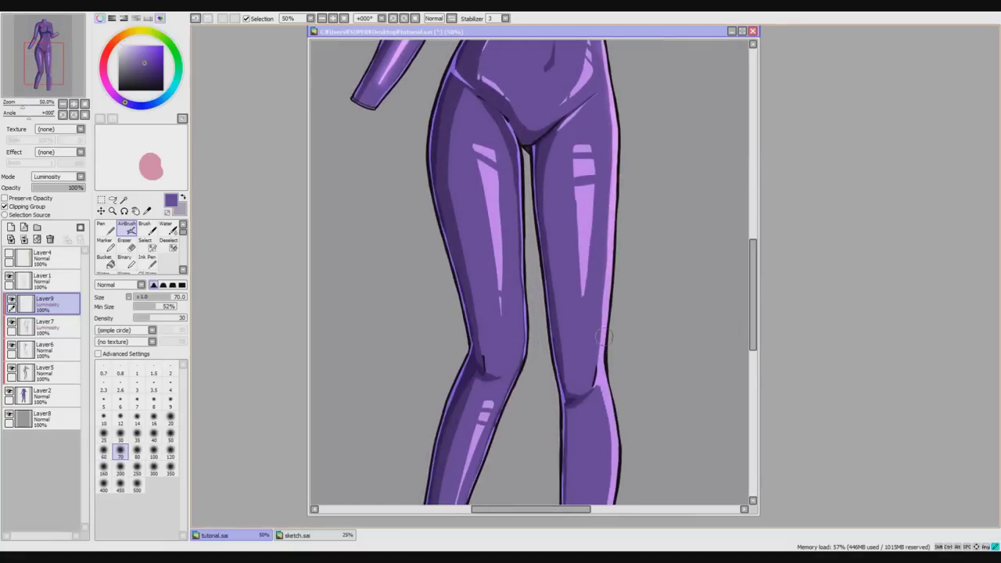
drag(608, 377, 608, 487)
mouse_move(756, 314)
mouse_down()
mouse_move(756, 359)
mouse_move(751, 281)
mouse_up()
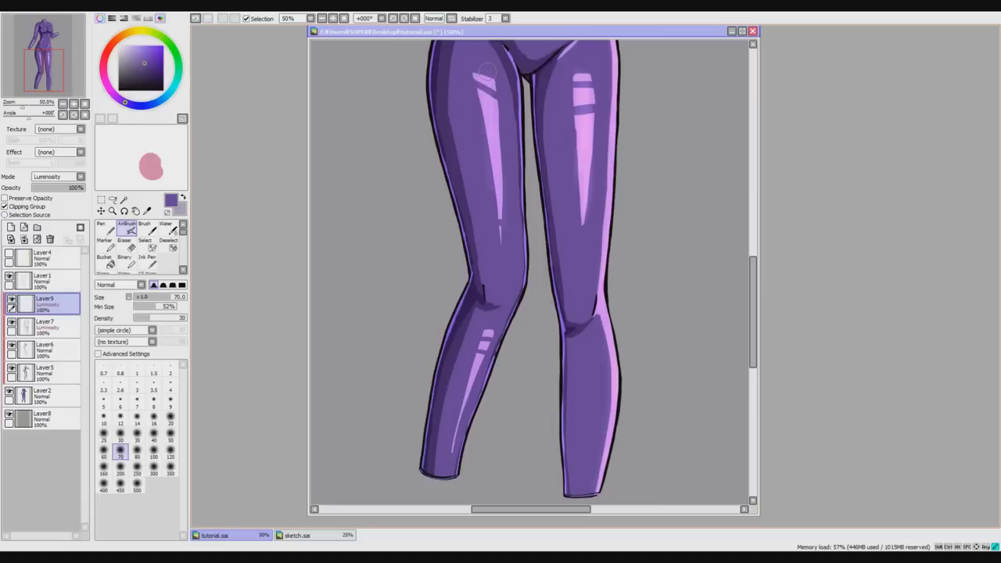
mouse_move(477, 349)
mouse_down()
mouse_move(419, 477)
mouse_move(456, 313)
mouse_up()
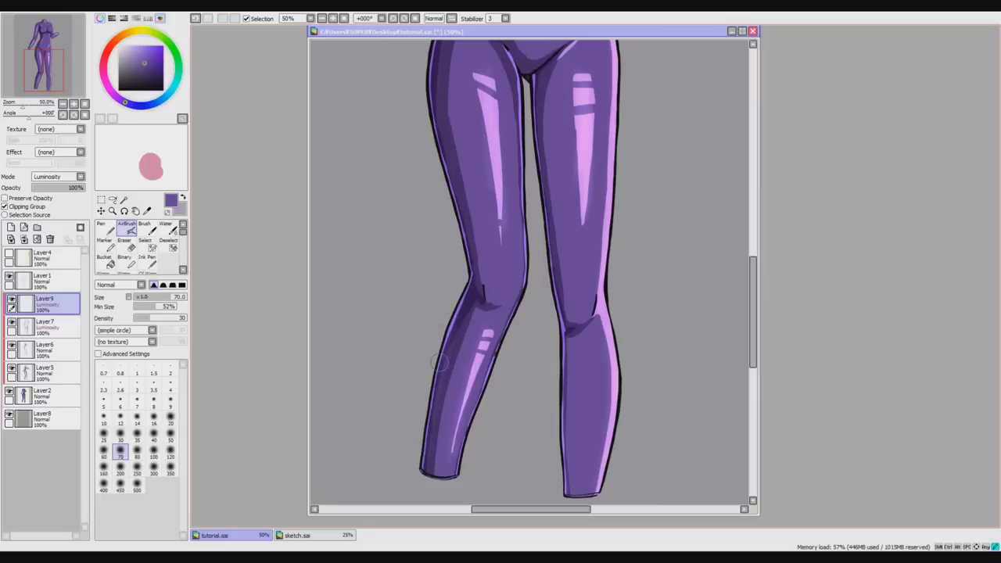
scroll(723, 256, up, 3)
drag(444, 252, 466, 322)
scroll(686, 303, down, 3)
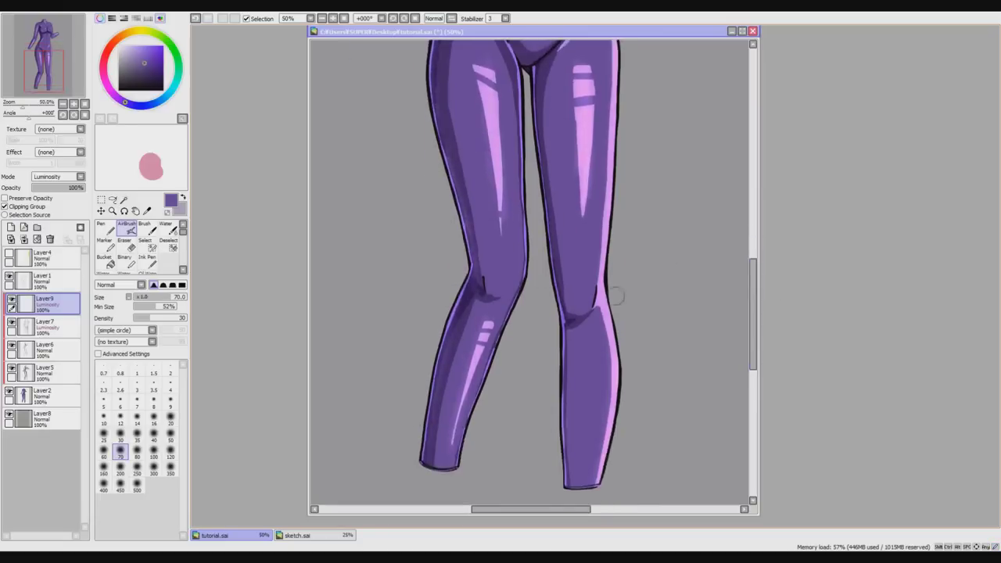
Airbrush a soft glow over the highlights on the chest and along both sides of the waist.
scroll(412, 476, up, 6)
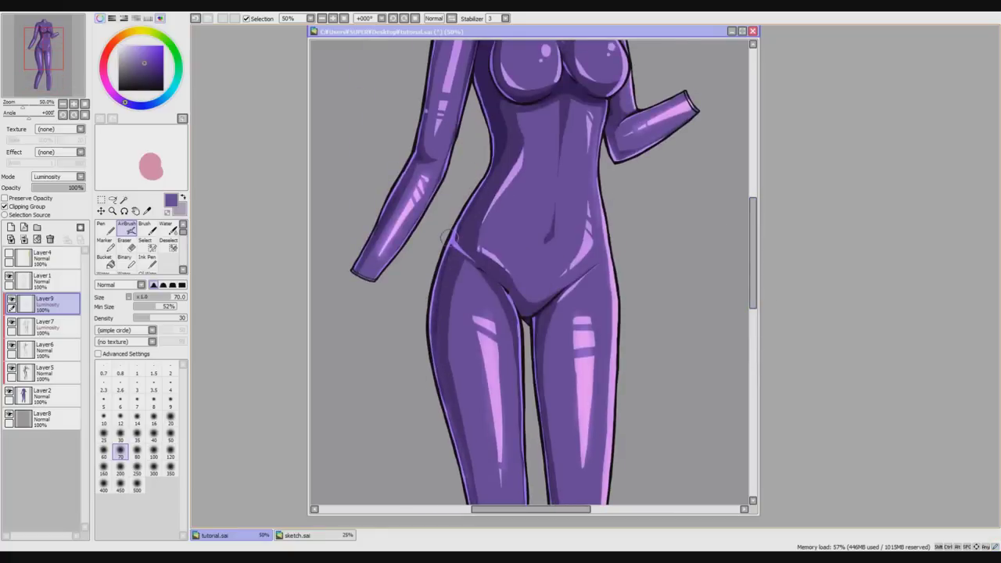
scroll(466, 250, up, 4)
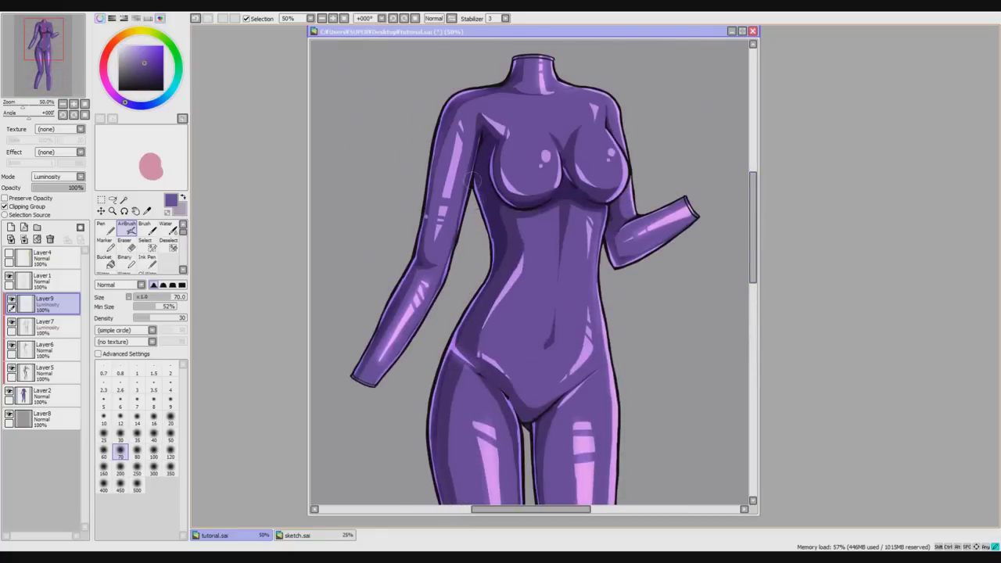
mouse_move(491, 151)
mouse_down()
mouse_move(524, 198)
mouse_move(511, 185)
mouse_up()
drag(493, 123, 512, 137)
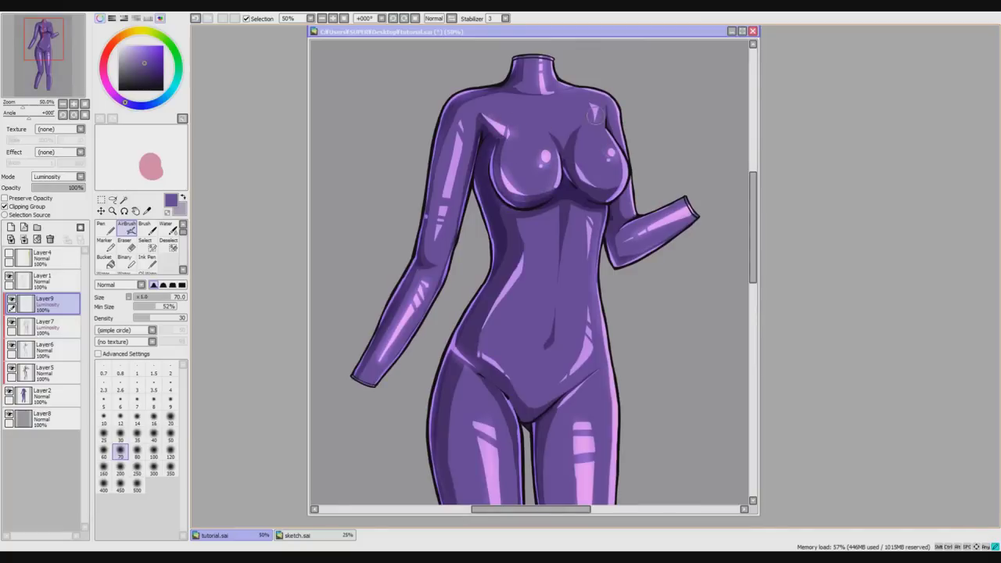
drag(610, 151, 596, 205)
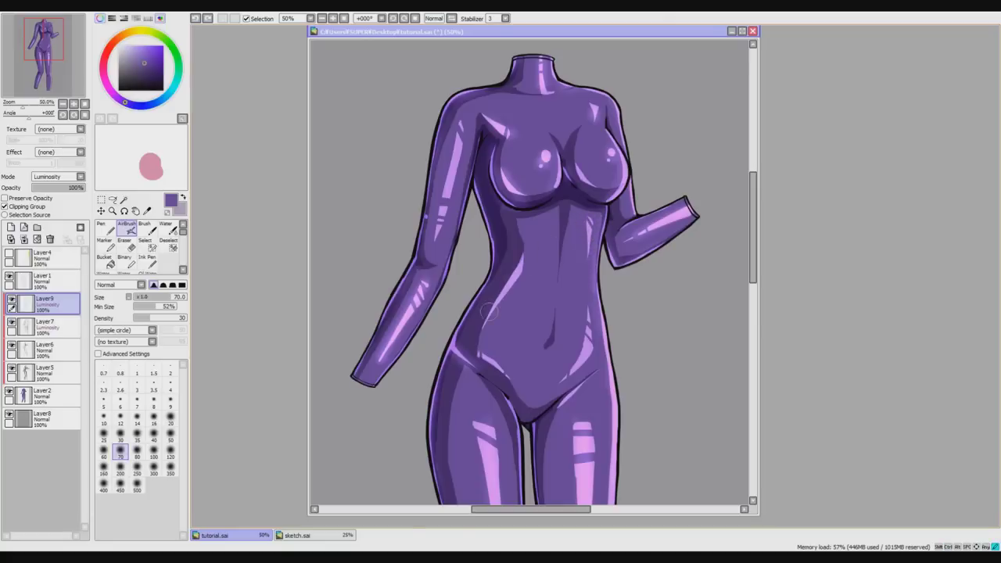
drag(516, 262, 483, 317)
drag(588, 224, 591, 243)
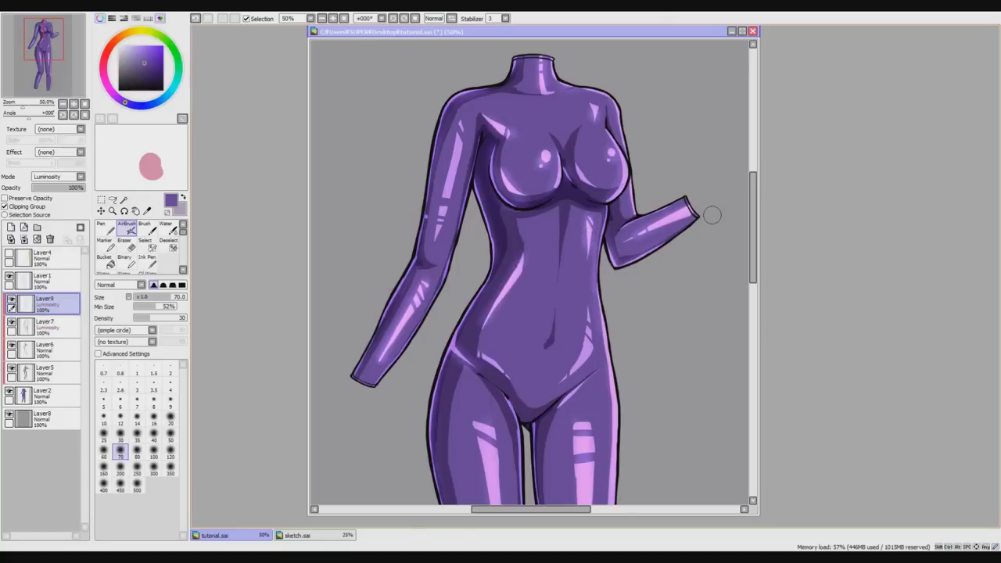
Lower the opacity of the airbrushed glow layer to 69%.
scroll(712, 215, down, 2)
drag(752, 294, 750, 312)
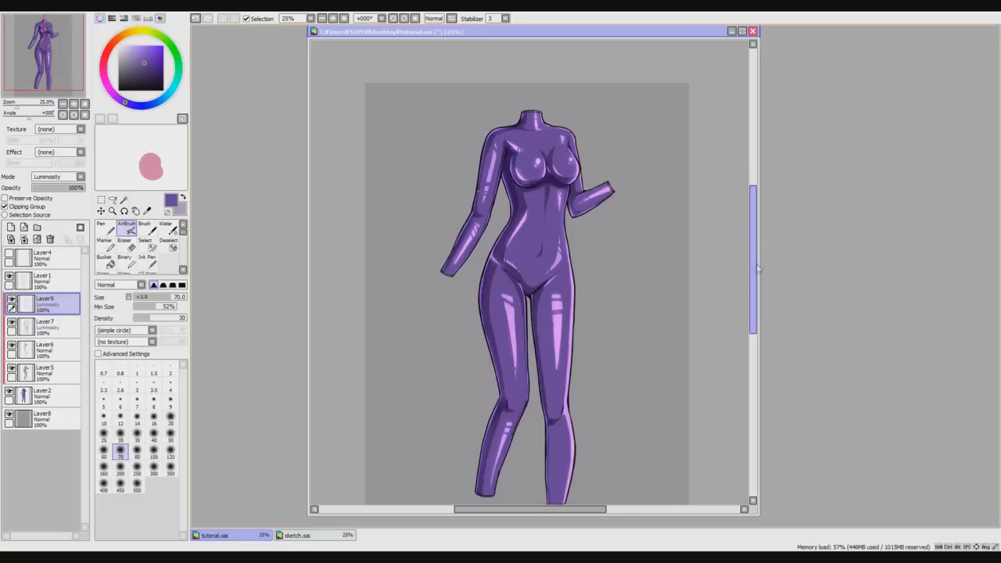
key(plus)
key(plus)
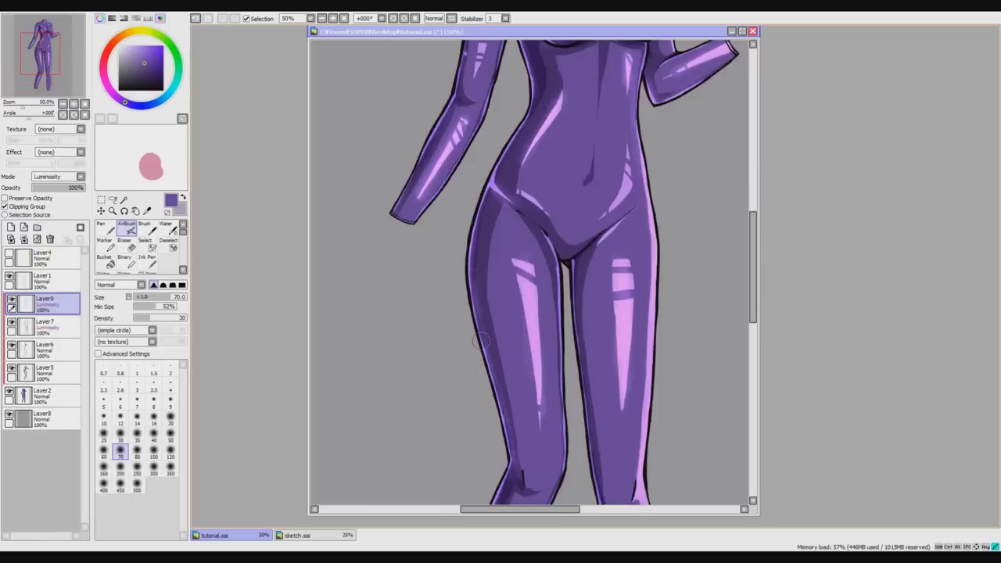
key(minus)
scroll(758, 271, up, 1)
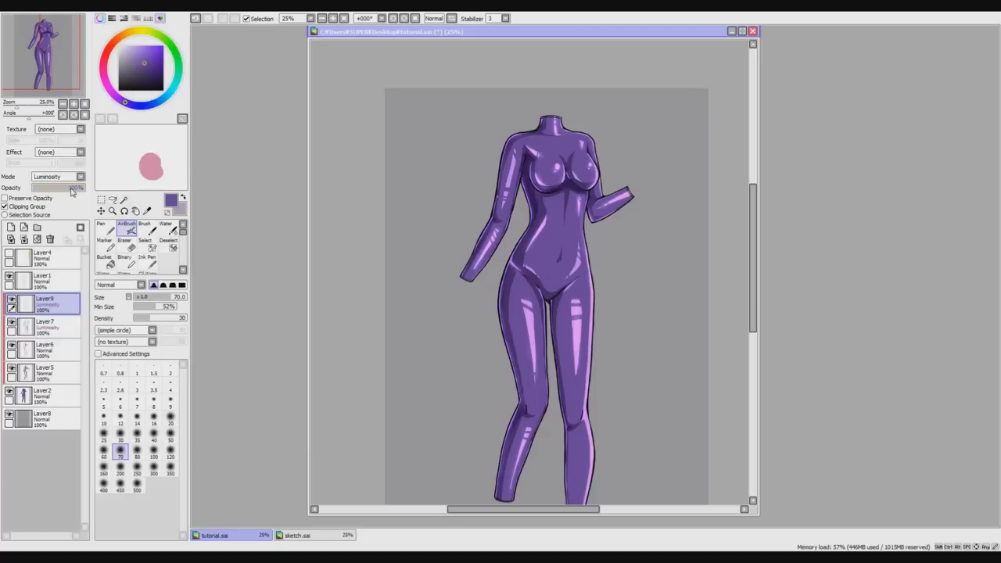
drag(69, 188, 68, 193)
Erase the stray rim-light dot on the outer edge of the left-hand arm on Layer7.
key(Page_Up)
key(Page_Up)
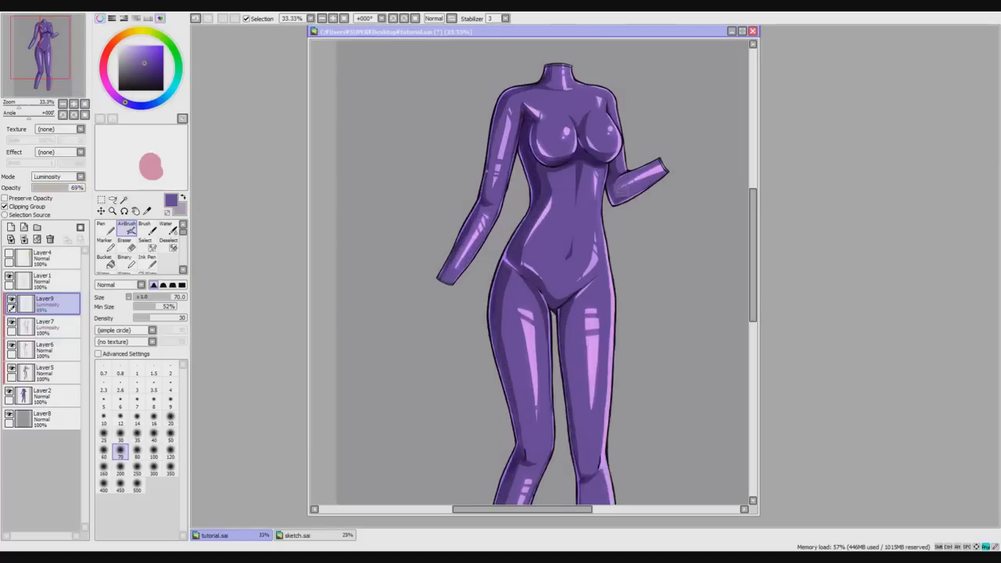
drag(757, 259, 757, 248)
key(Page_Down)
scroll(756, 244, up, 1)
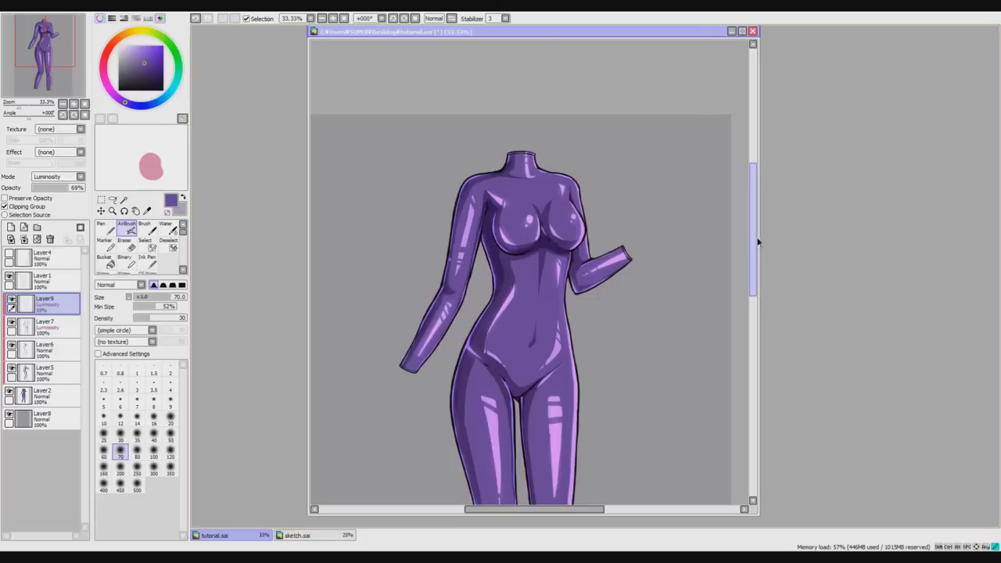
scroll(391, 222, up, 3)
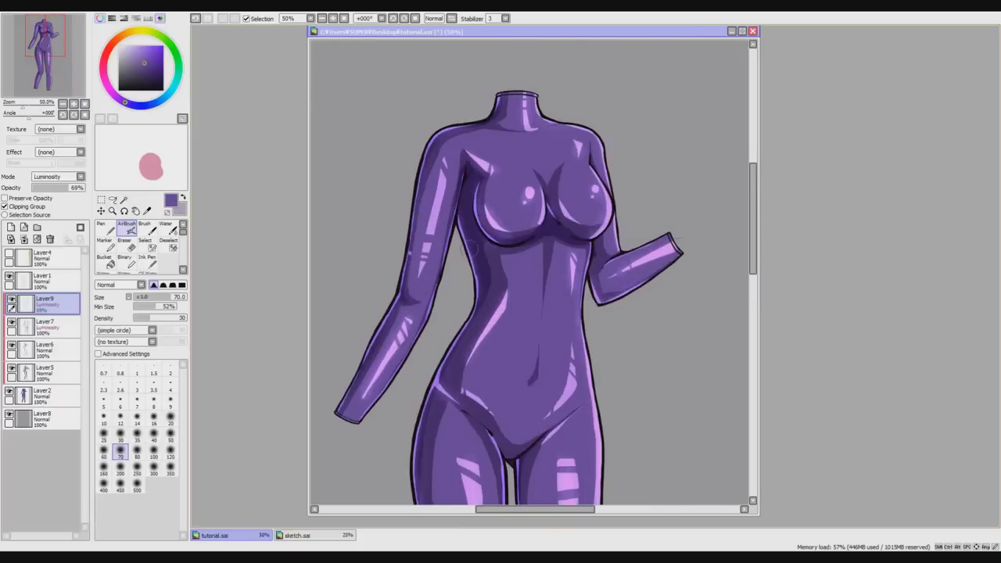
click(126, 245)
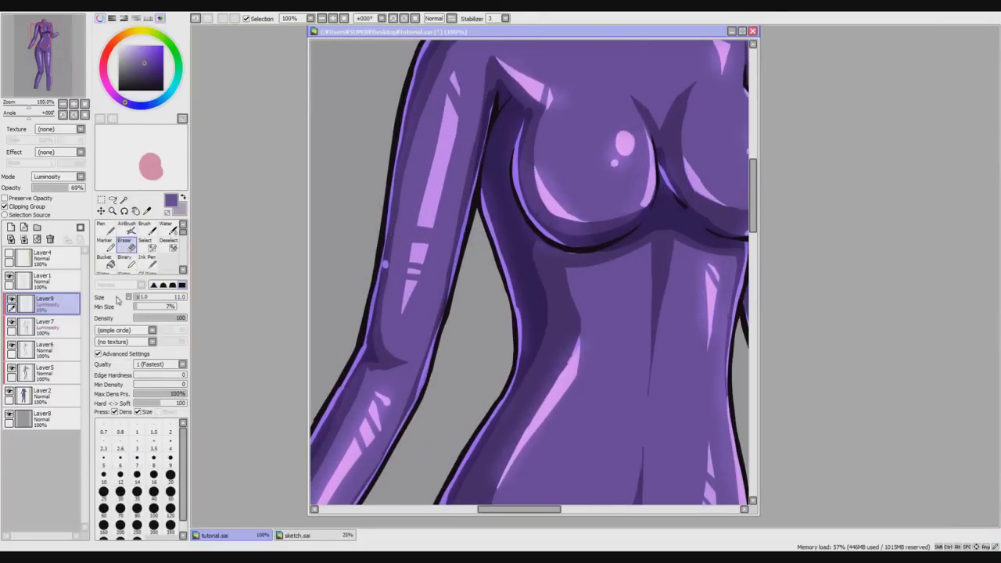
click(48, 327)
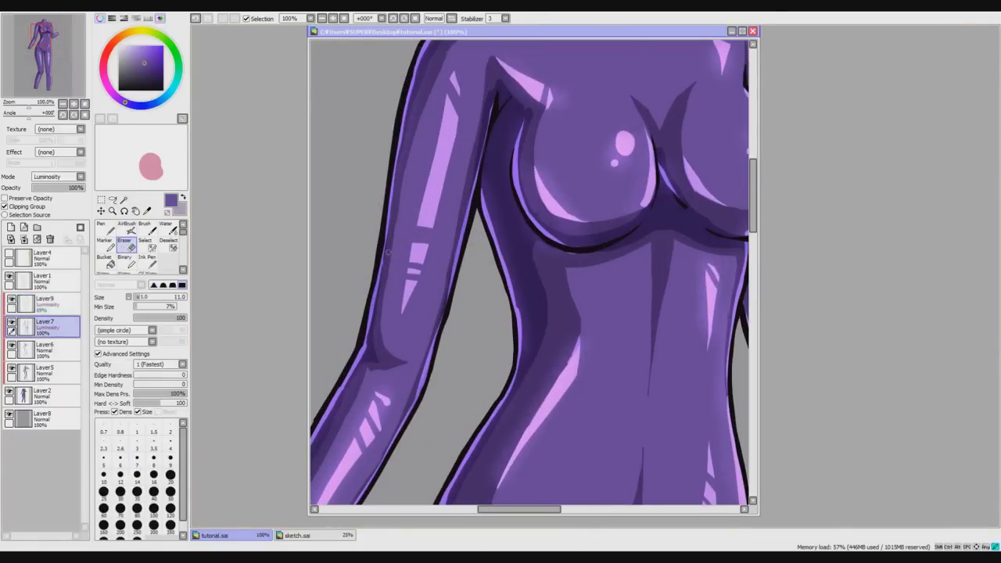
Hide Layer9, Layer7, Layer6 and Layer5 to leave only the flat base colour and line art on the figure.
scroll(389, 253, down, 3)
mouse_move(752, 280)
mouse_down()
mouse_move(751, 312)
mouse_move(752, 279)
mouse_up()
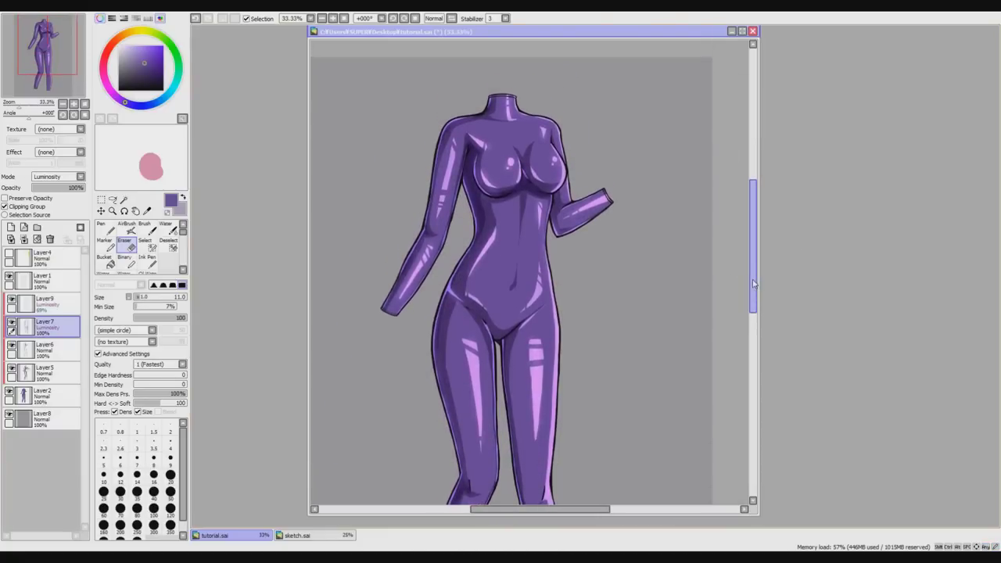
key(Page_Down)
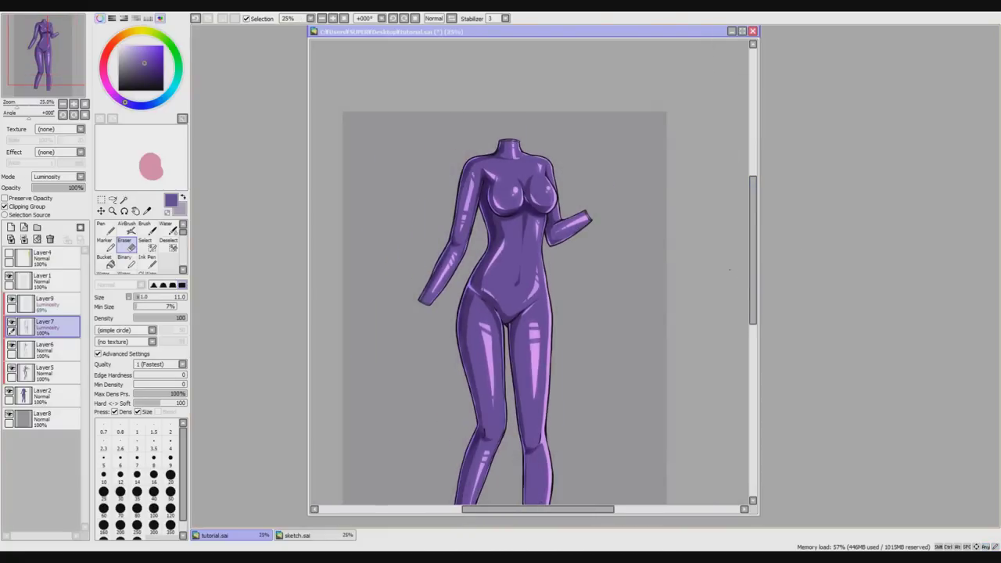
drag(752, 250, 752, 264)
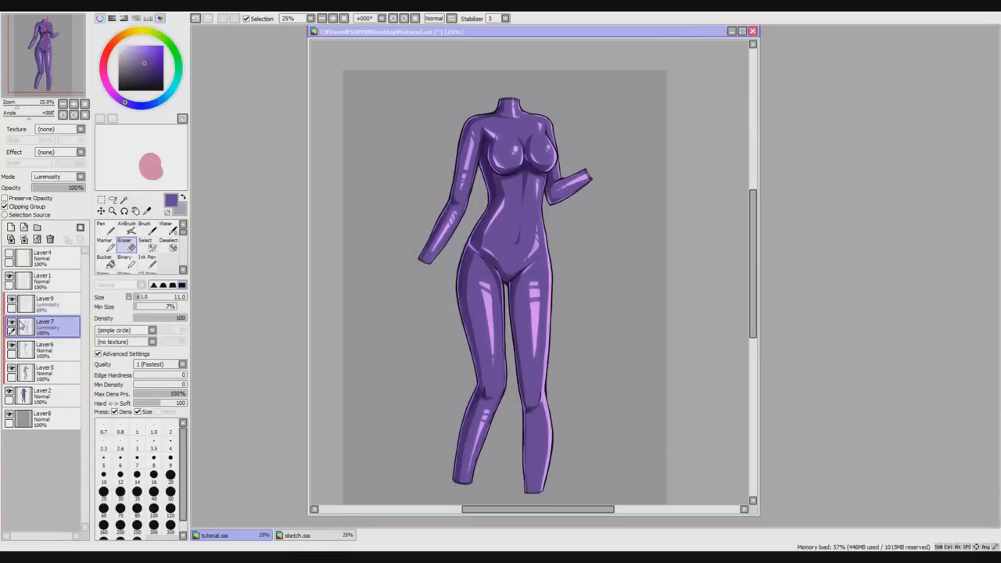
click(12, 322)
click(12, 299)
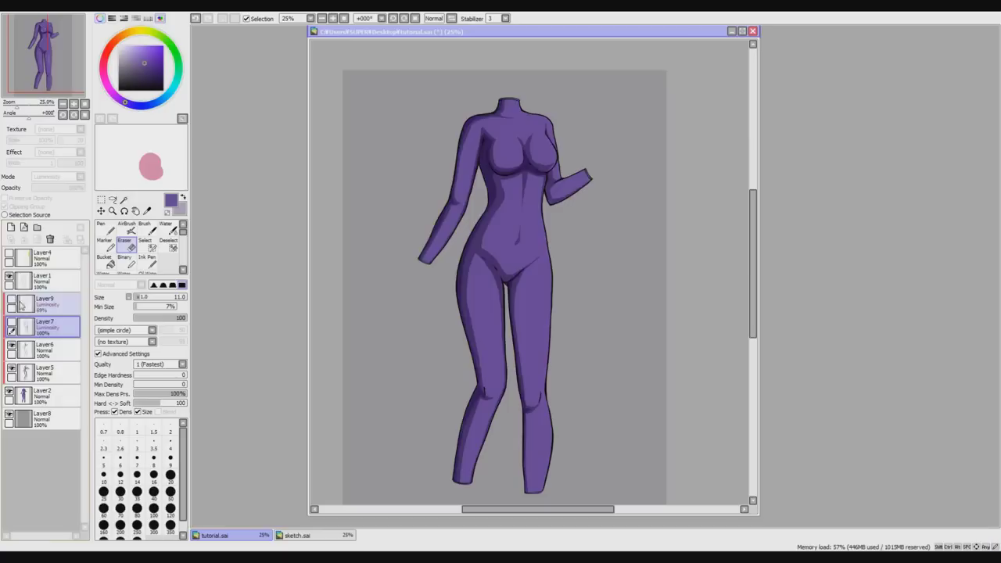
click(11, 348)
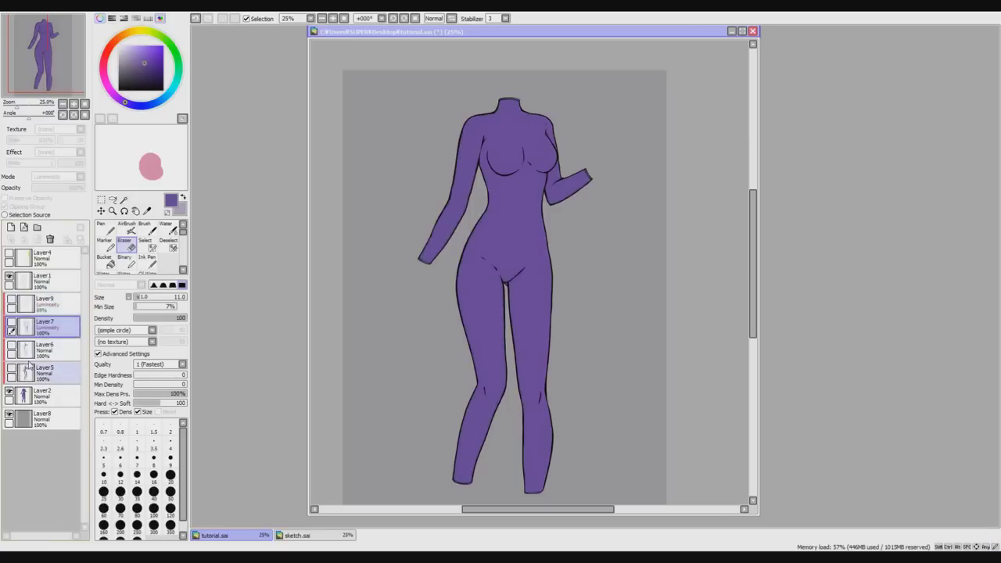
Add a new layer directly above the base colour Layer2 and clip it to that layer.
click(39, 391)
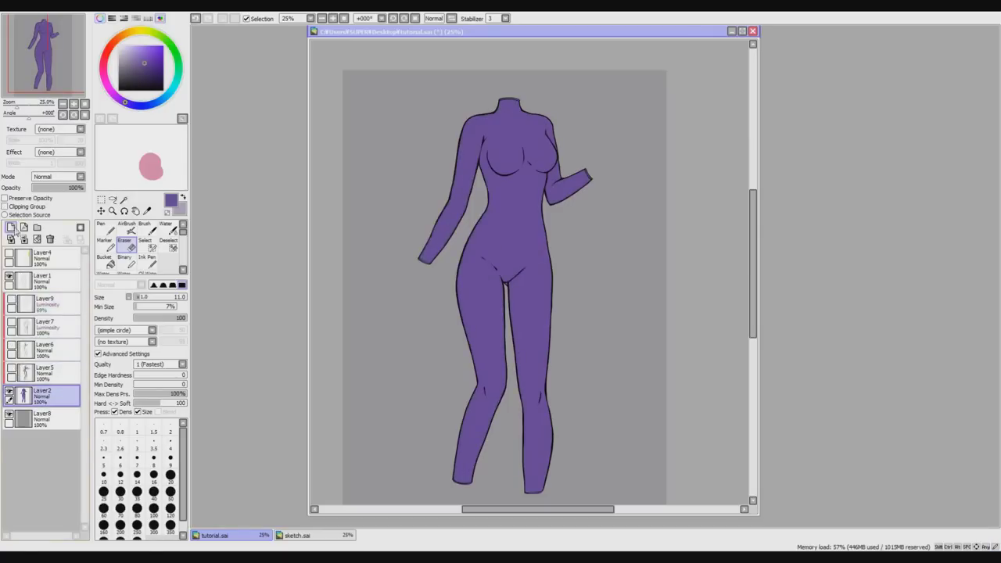
click(11, 227)
click(45, 206)
key(Page_Up)
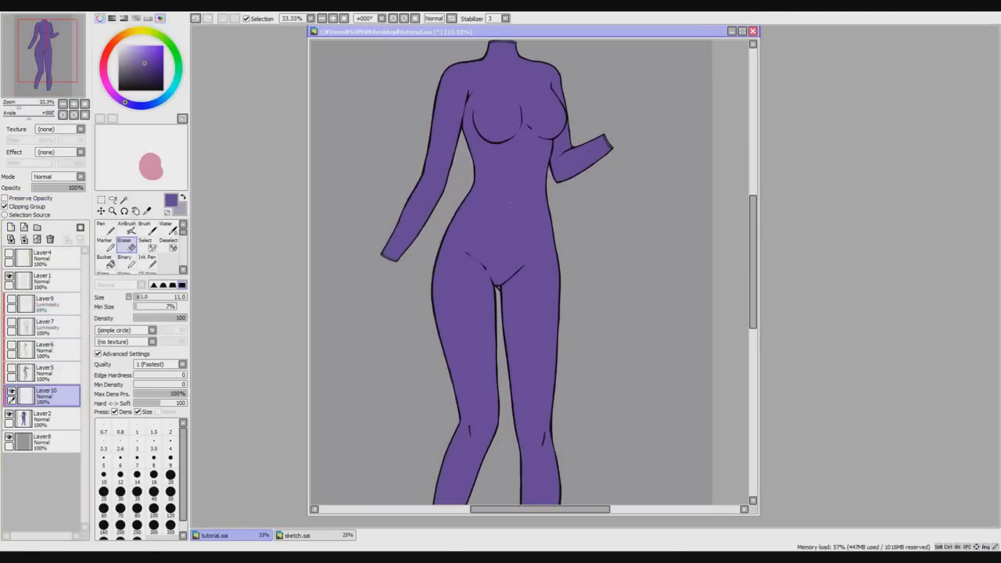
Sample the dark purple shadow colour from Layer5, hide that layer again, and set the AirBrush size to 450.
click(147, 212)
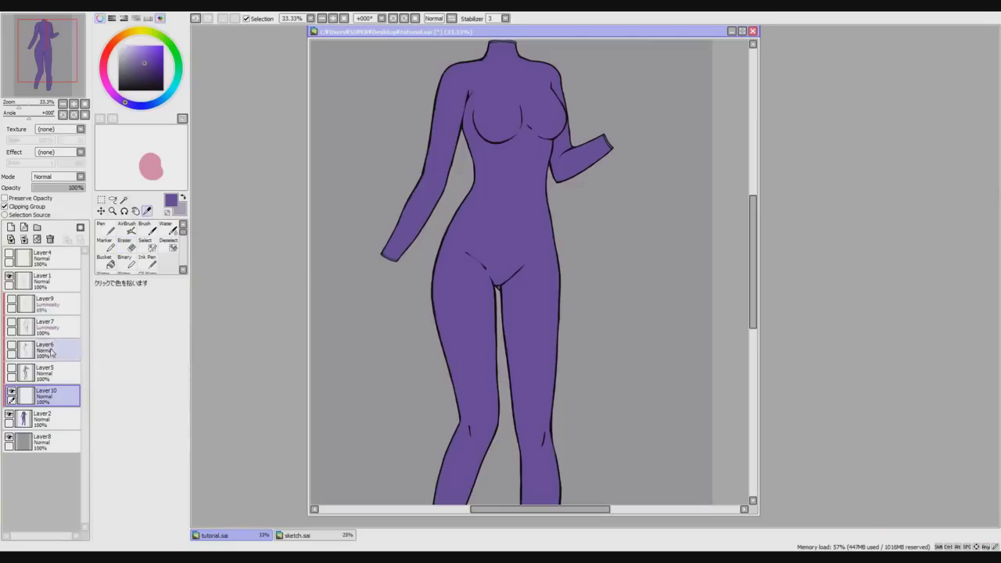
click(32, 373)
click(12, 368)
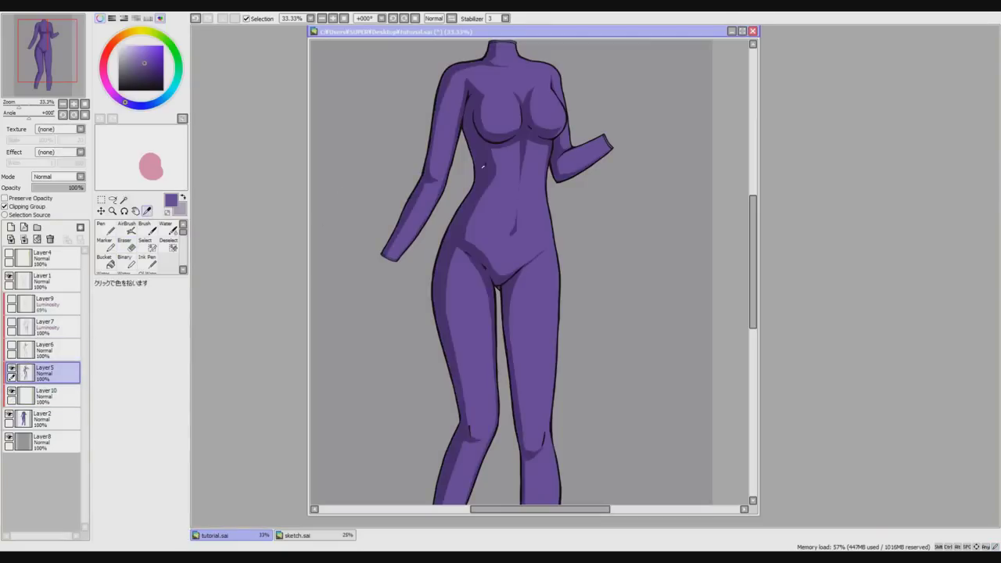
click(11, 371)
click(125, 228)
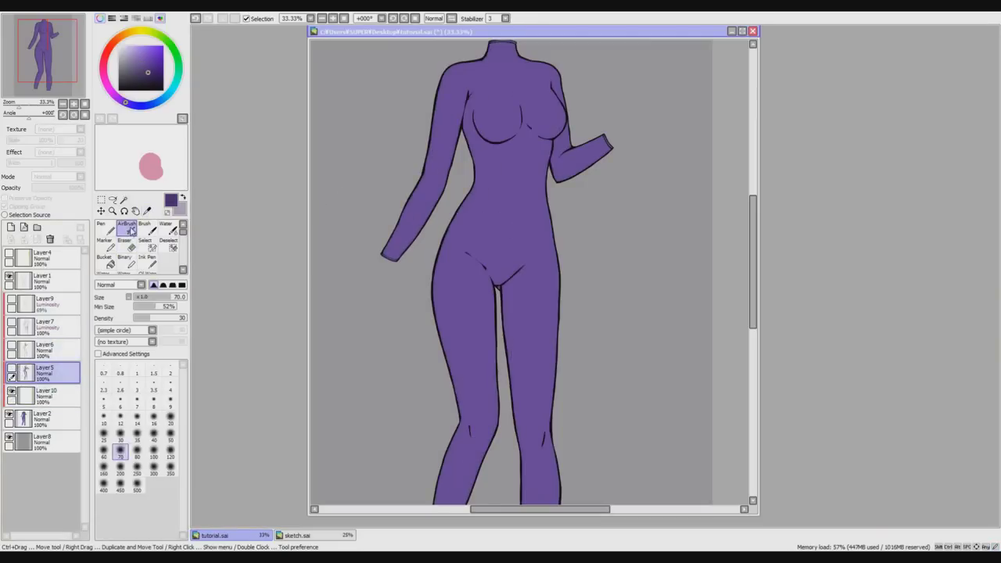
click(119, 483)
click(12, 372)
click(12, 372)
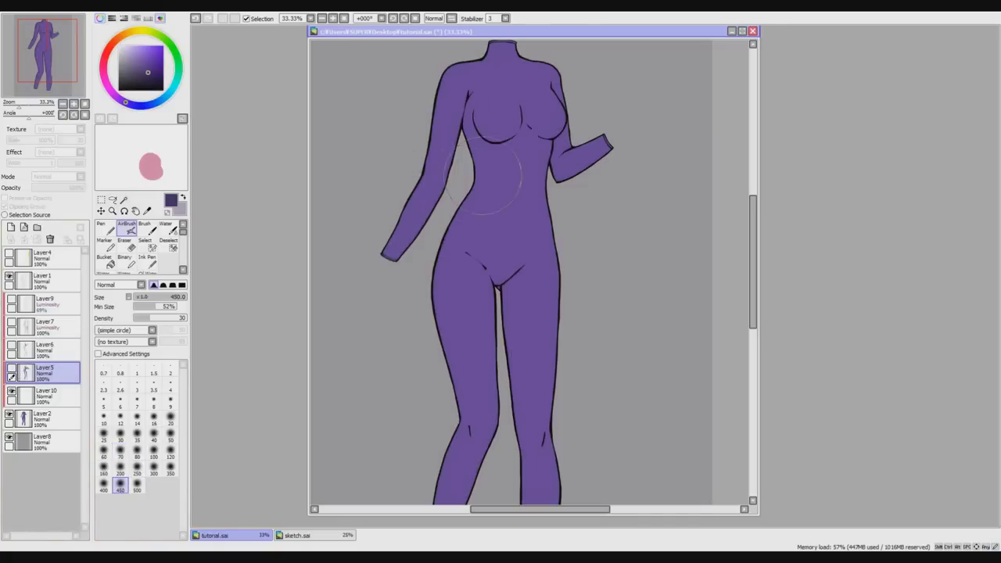
click(13, 372)
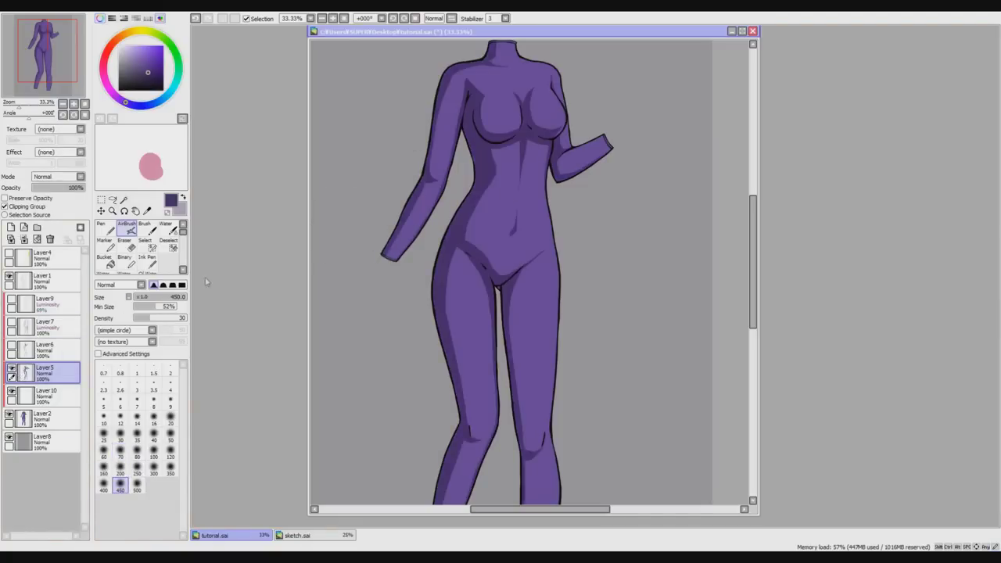
click(13, 372)
Airbrush a soft shadow on Layer10 along the left-hand side of the waist, hip and thigh and onto the lower legs.
drag(493, 161, 470, 231)
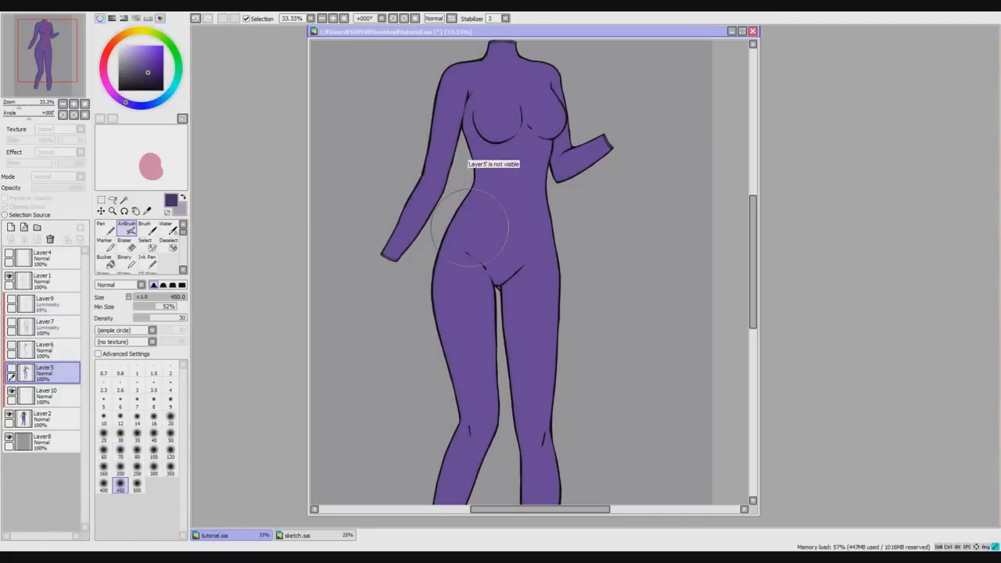
click(48, 396)
mouse_move(485, 149)
mouse_down()
mouse_move(439, 277)
mouse_move(444, 380)
mouse_up()
key(ctrl+z)
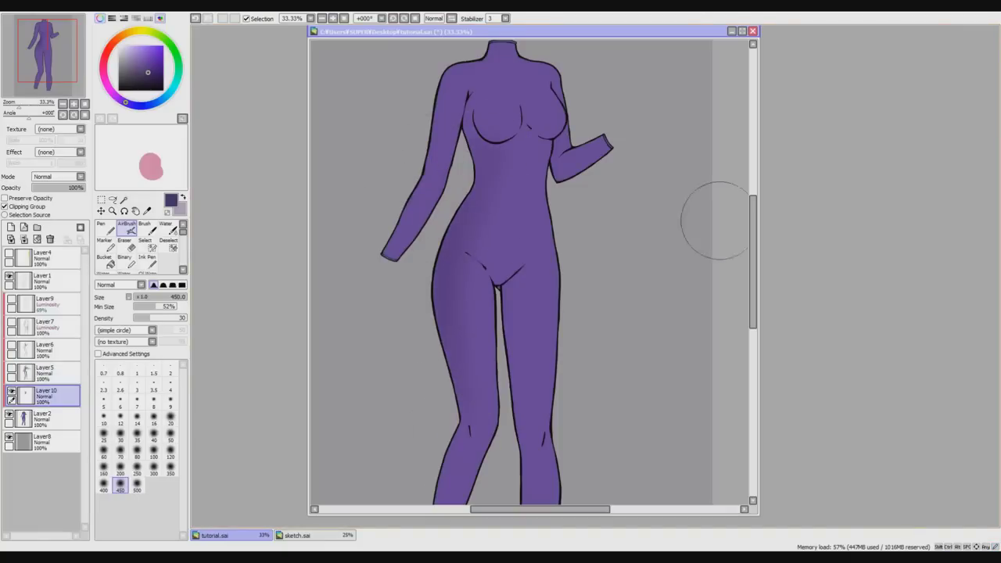
drag(752, 270, 752, 299)
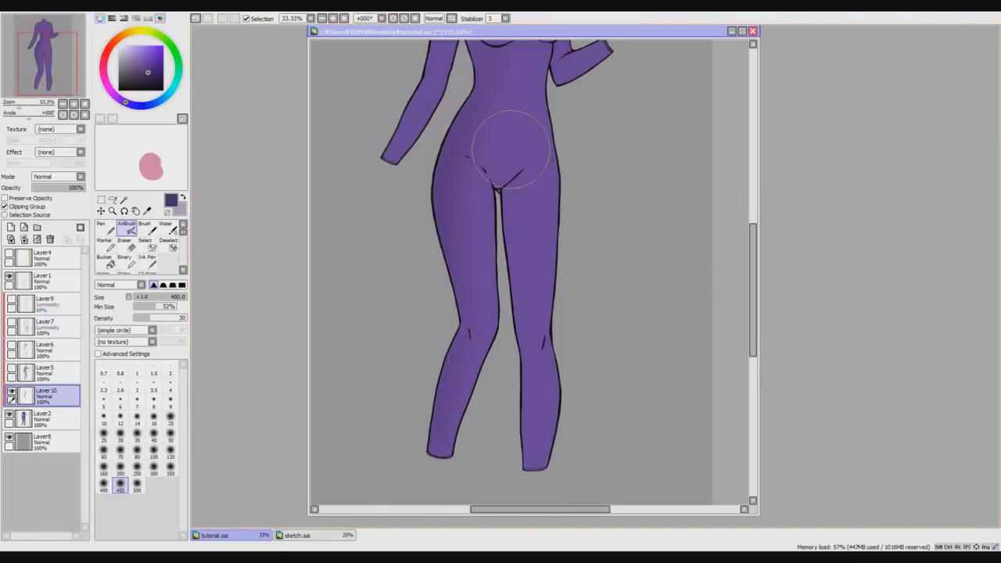
Build up soft airbrushed shading on Layer10 over the chest, shoulders, arms and both legs.
drag(752, 274, 752, 231)
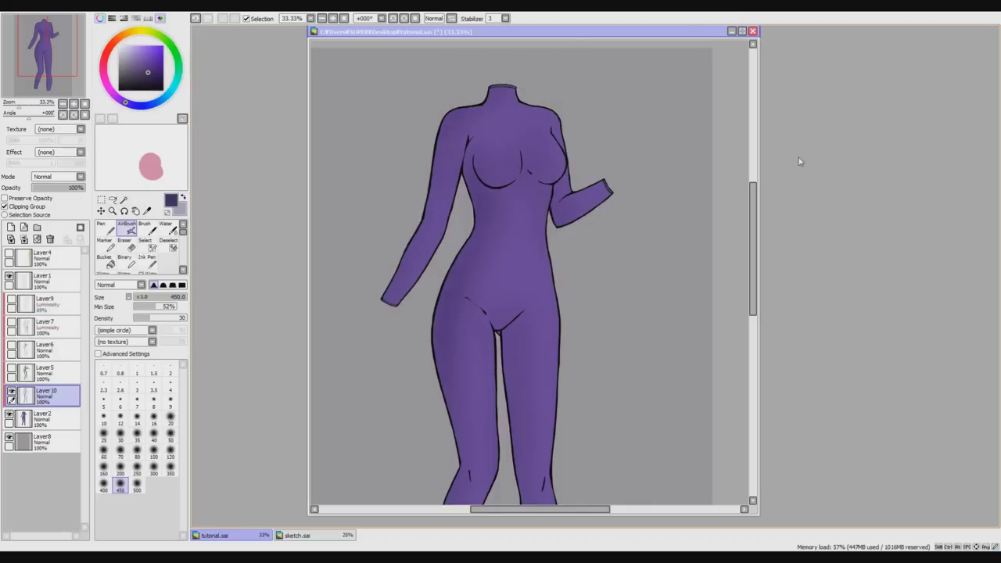
drag(748, 230, 748, 258)
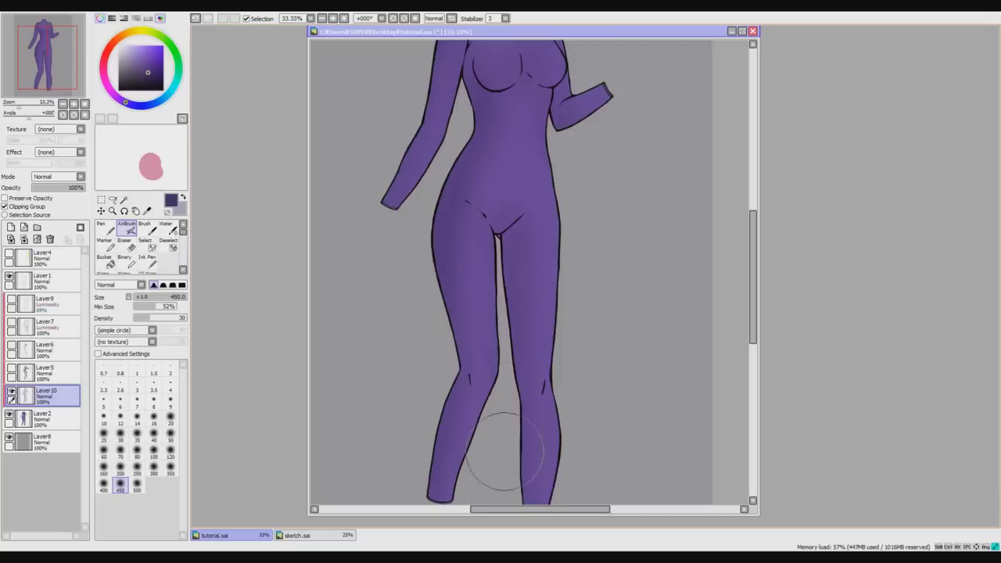
scroll(629, 260, up, 2)
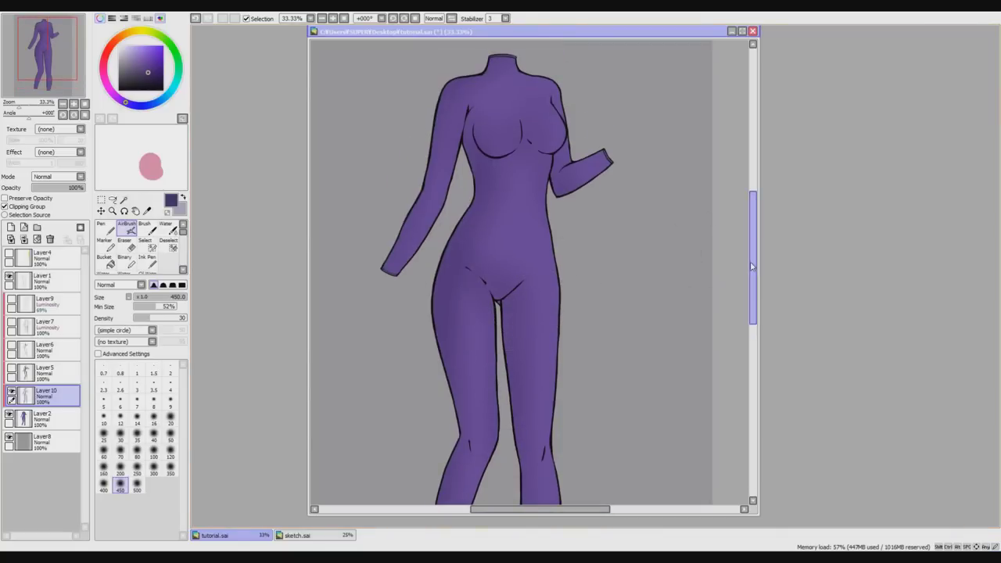
scroll(504, 226, up, 1)
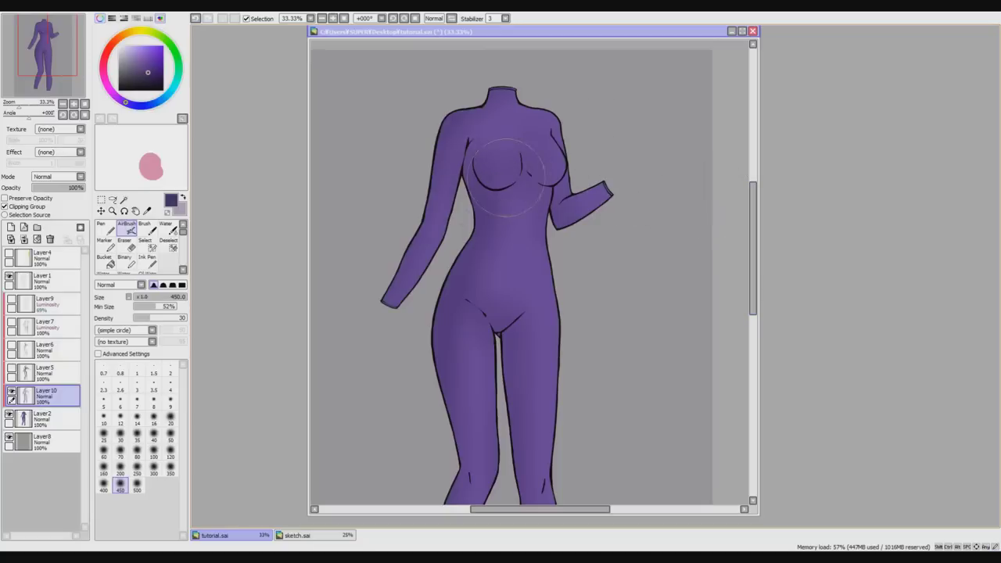
scroll(590, 266, down, 2)
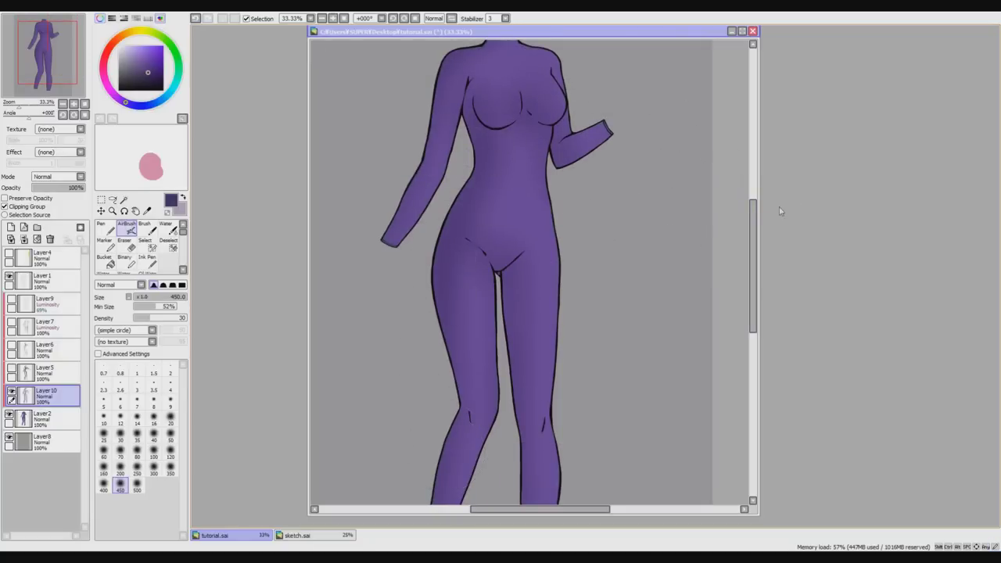
scroll(659, 234, down, 1)
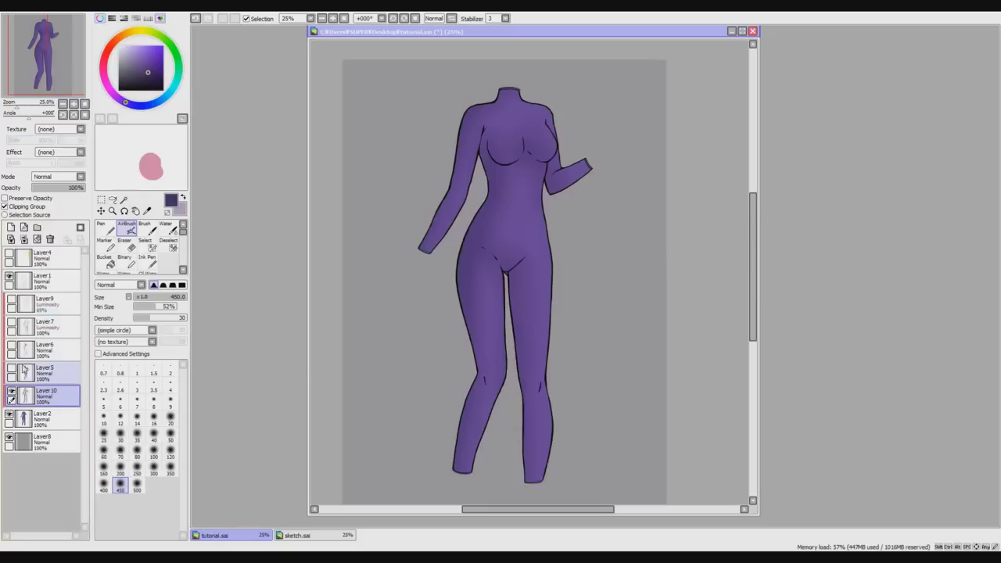
Show Layer5, Layer6, Layer7 and Layer9 again over the new soft shading.
click(23, 370)
click(11, 368)
click(11, 345)
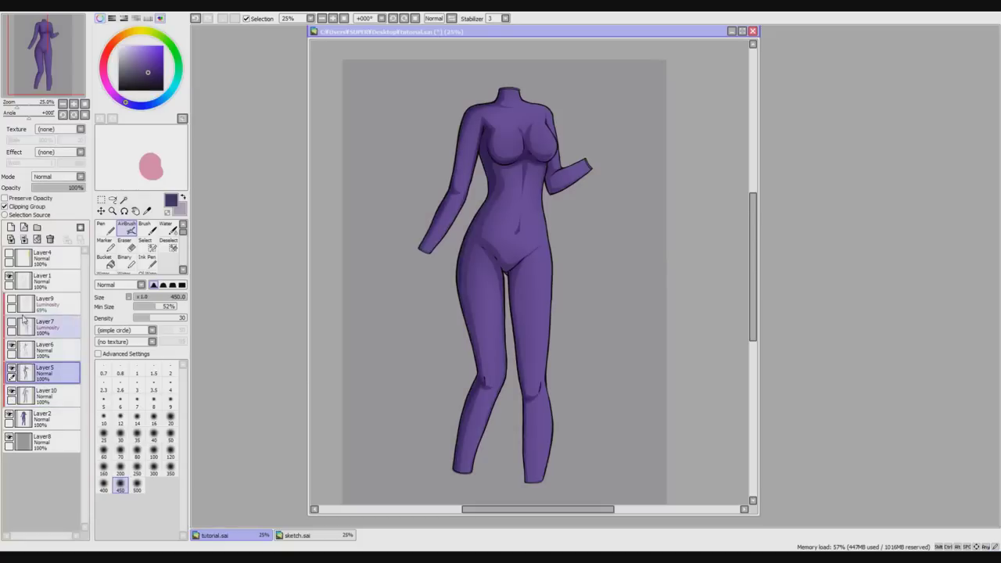
click(24, 322)
click(11, 299)
Examine the fully shaded figure as a whole and up close around the torso and thighs.
drag(754, 263, 754, 252)
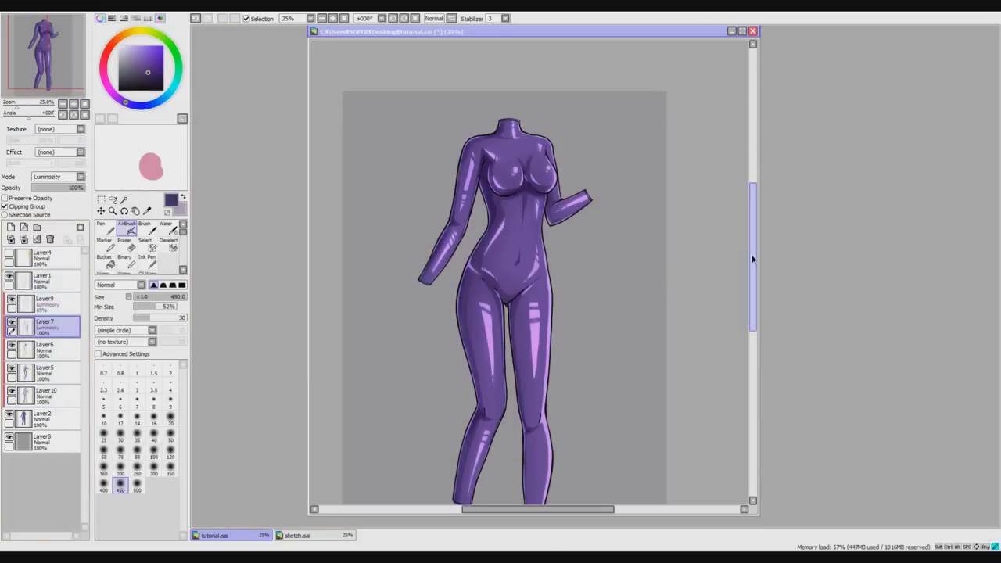
scroll(752, 259, down, 1)
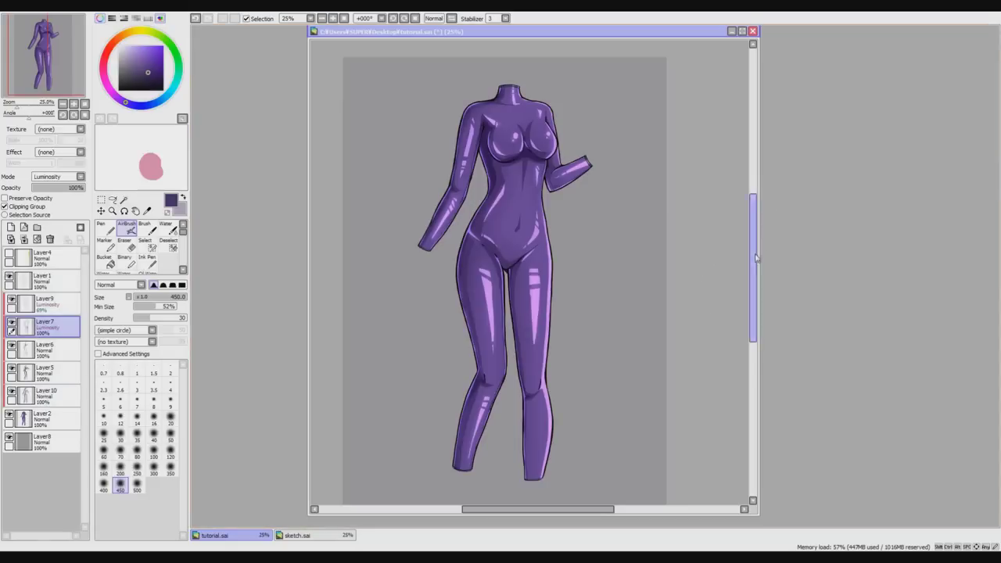
drag(755, 258, 753, 254)
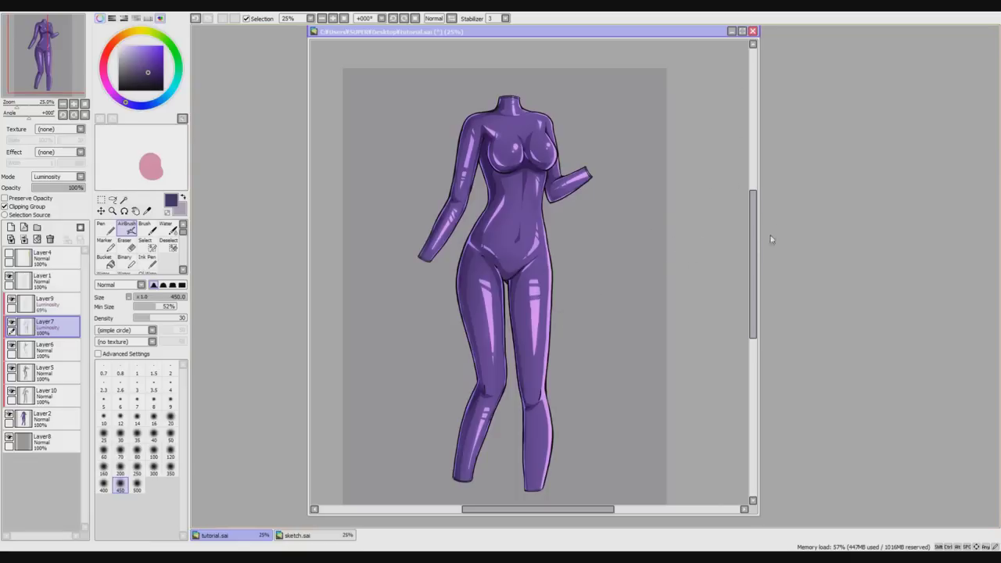
mouse_move(754, 253)
mouse_down()
mouse_move(755, 244)
mouse_move(753, 264)
mouse_up()
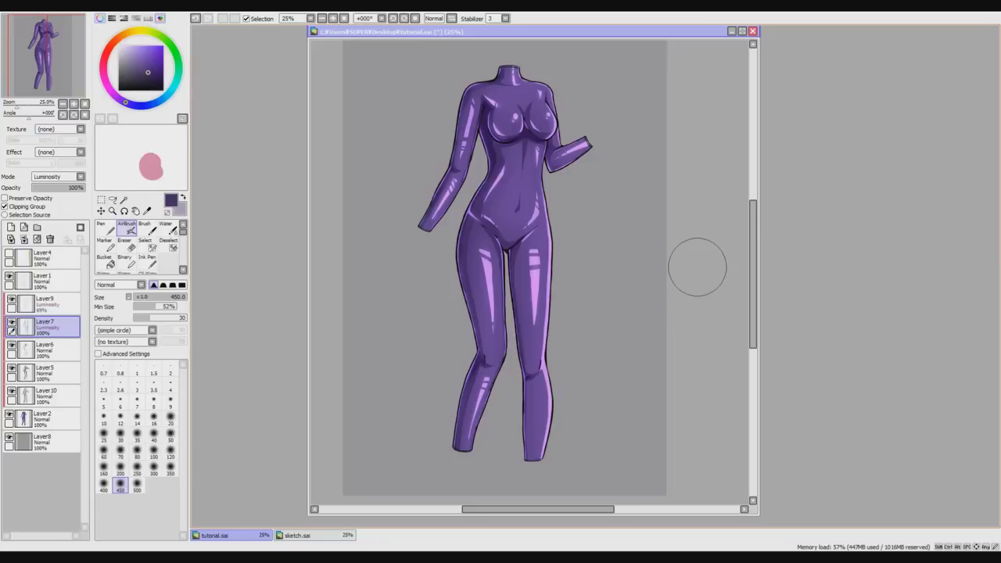
drag(752, 221, 753, 210)
scroll(537, 208, up, 2)
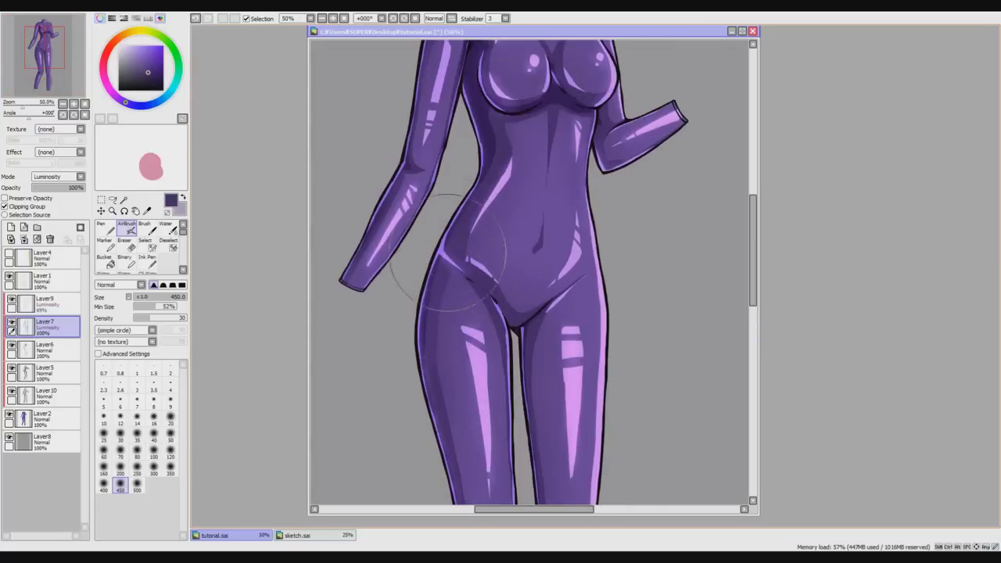
scroll(723, 235, down, 1)
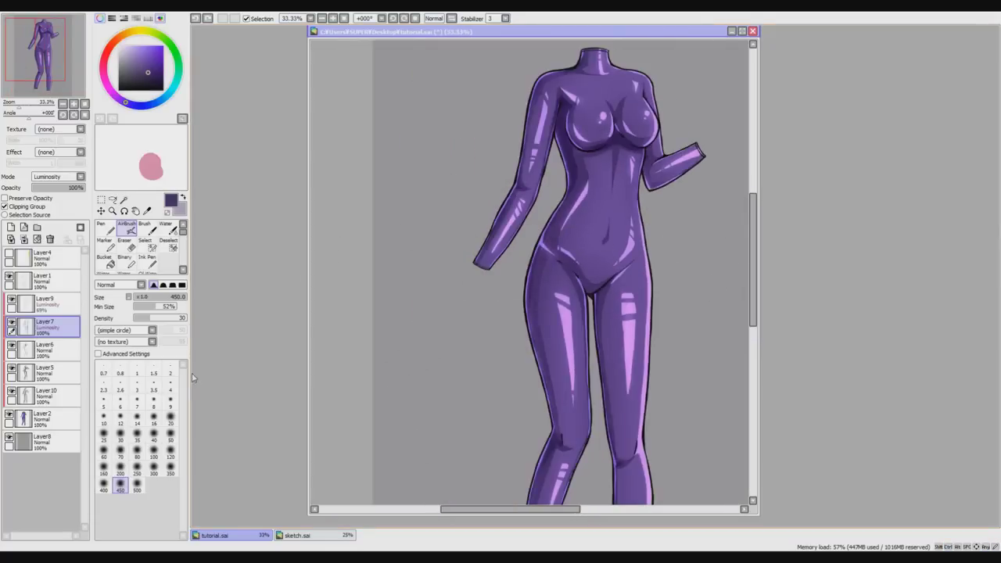
scroll(469, 461, down, 1)
drag(559, 509, 581, 509)
drag(754, 287, 754, 289)
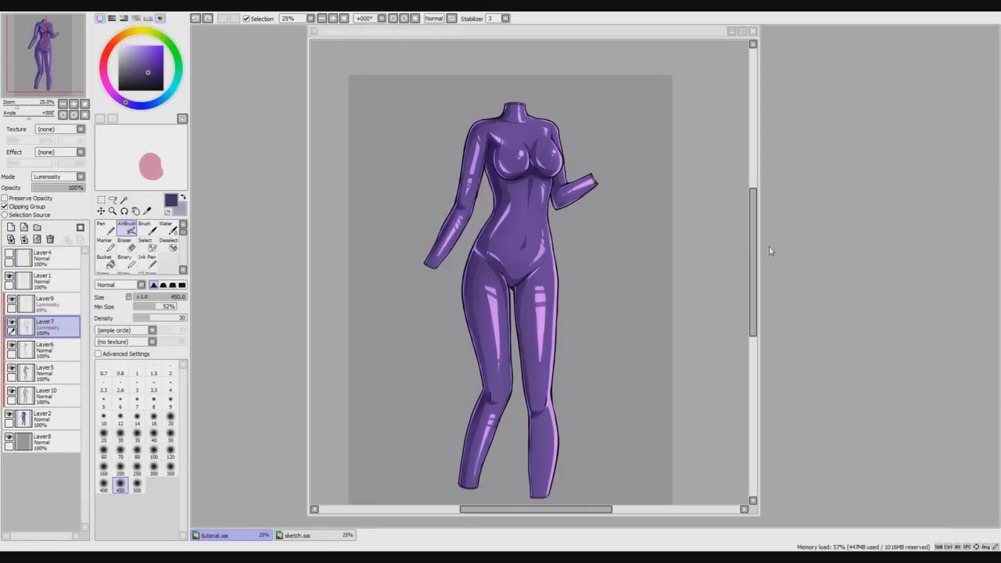
drag(754, 227, 754, 236)
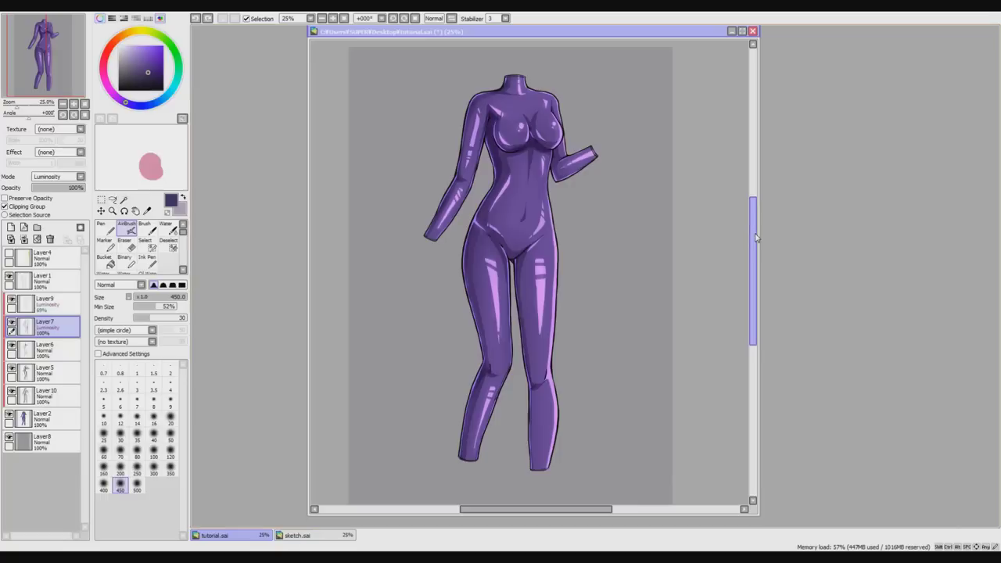
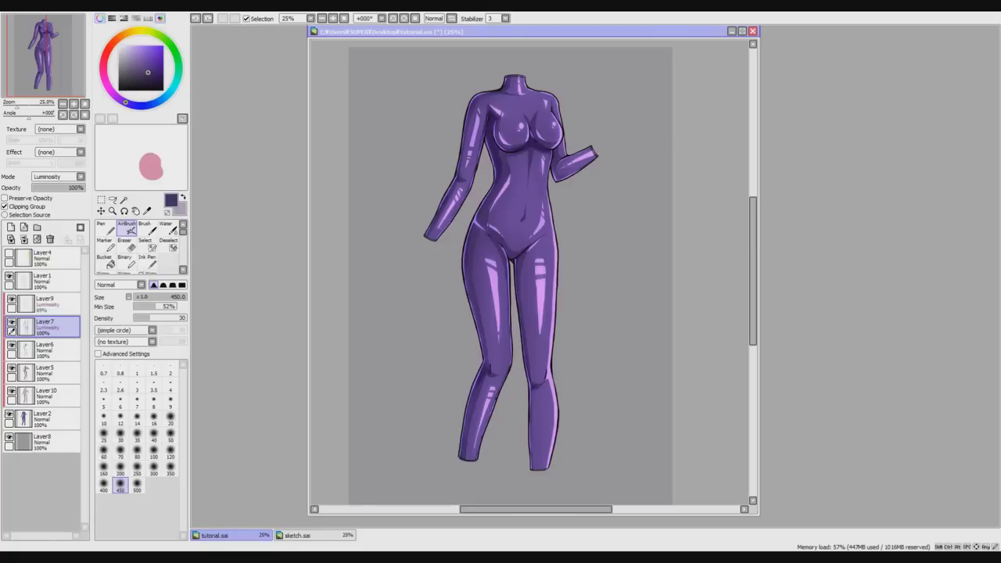
Sample the figure's purple for the Pen tool and toggle Layer10's visibility to compare the soft shading.
mouse_move(754, 233)
mouse_down()
mouse_move(755, 218)
mouse_move(757, 240)
mouse_up()
scroll(753, 218, down, 1)
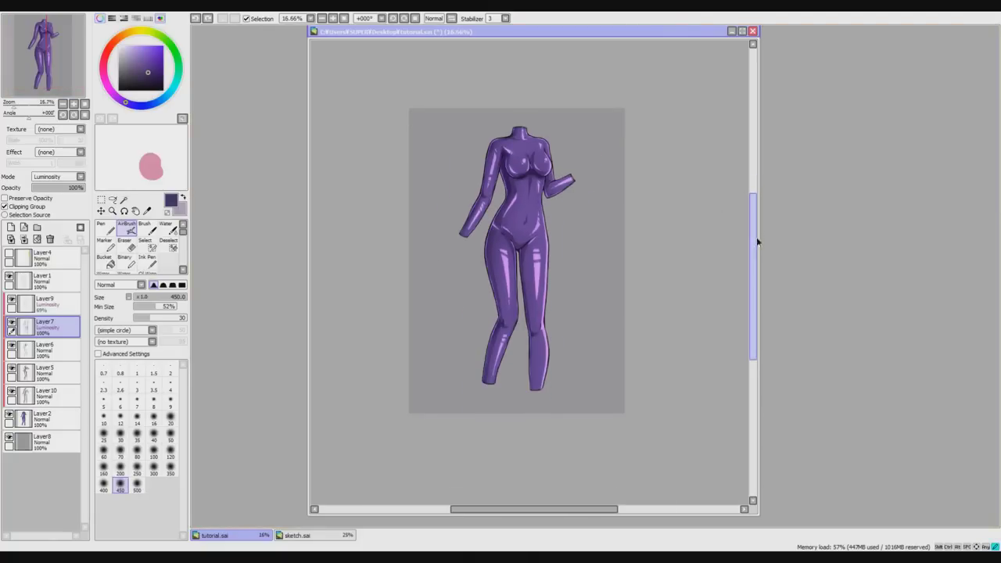
click(106, 230)
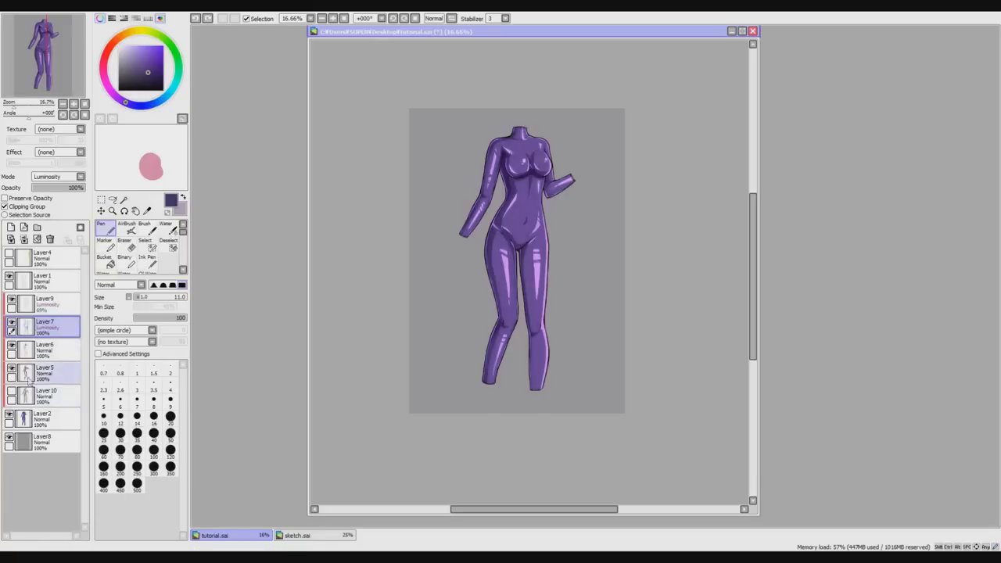
click(146, 211)
click(506, 225)
click(12, 391)
Paint a long highlight on Layer7 down the shin of the straight leg.
click(55, 306)
click(106, 229)
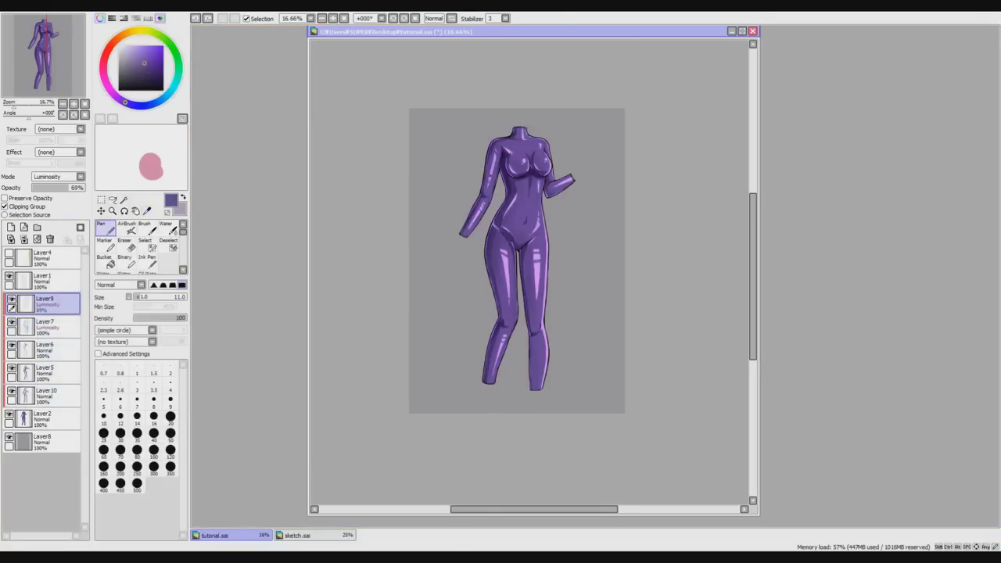
scroll(596, 315, up, 2)
scroll(485, 407, up, 1)
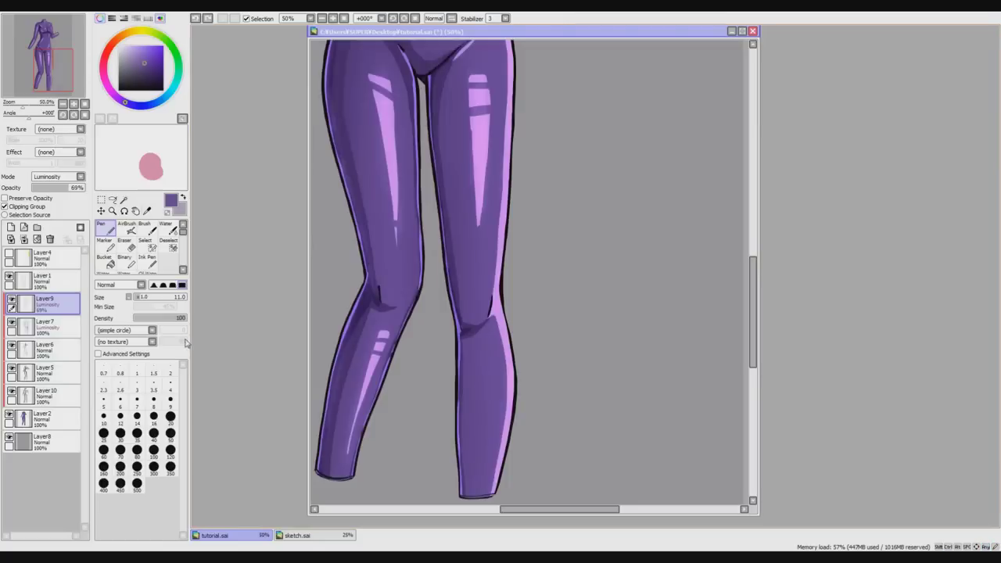
click(65, 332)
mouse_move(484, 362)
mouse_down()
mouse_move(483, 463)
mouse_move(494, 368)
mouse_move(489, 459)
mouse_move(490, 404)
mouse_up()
drag(480, 444, 480, 465)
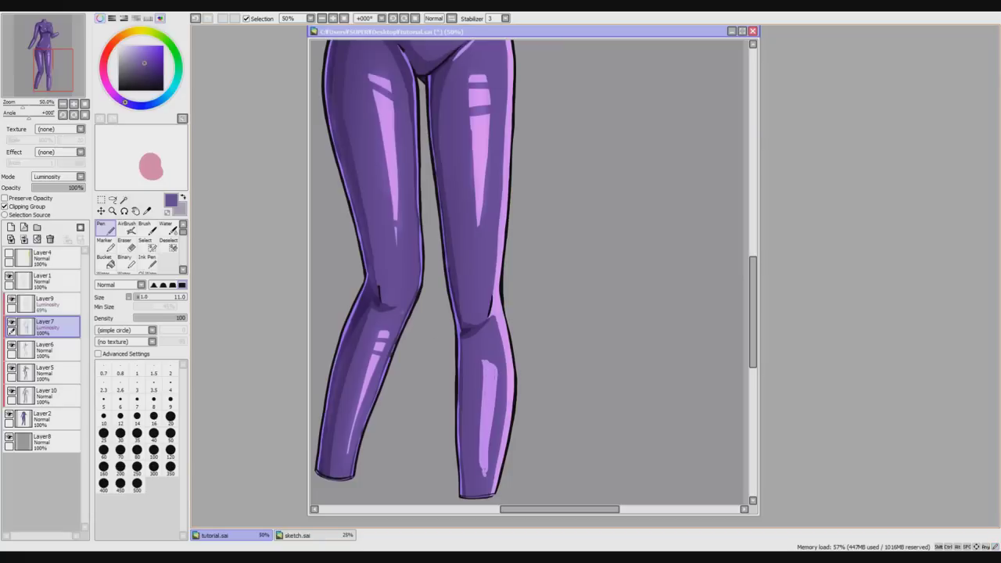
Trim the new shin highlight with the size 21 Eraser into a tapering streak, redoing the last cut.
click(131, 245)
click(147, 297)
drag(481, 358, 478, 463)
drag(479, 407, 485, 475)
mouse_move(484, 372)
mouse_down()
mouse_move(497, 388)
mouse_move(494, 422)
mouse_up()
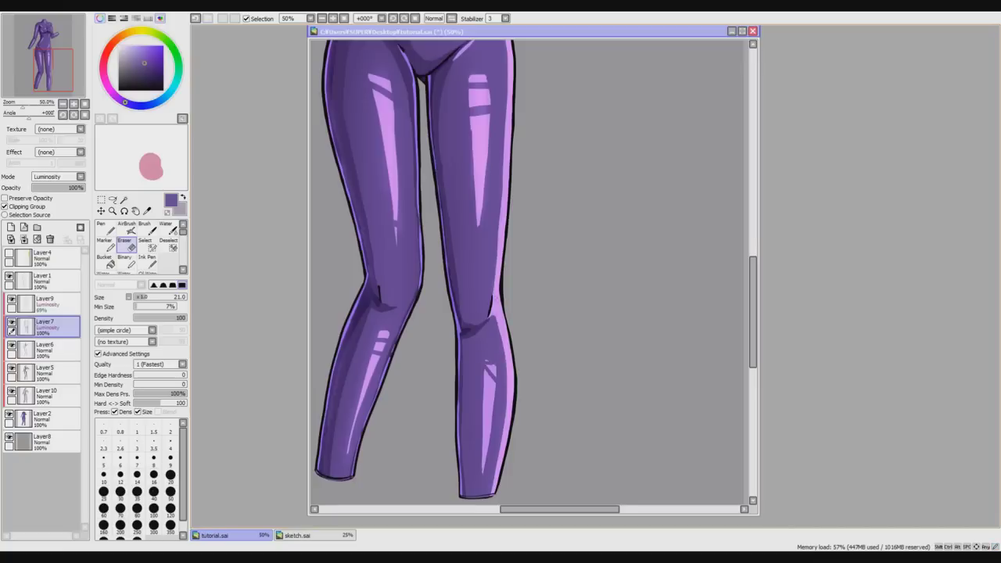
key(ctrl+z)
drag(482, 370, 483, 457)
scroll(482, 459, down, 1)
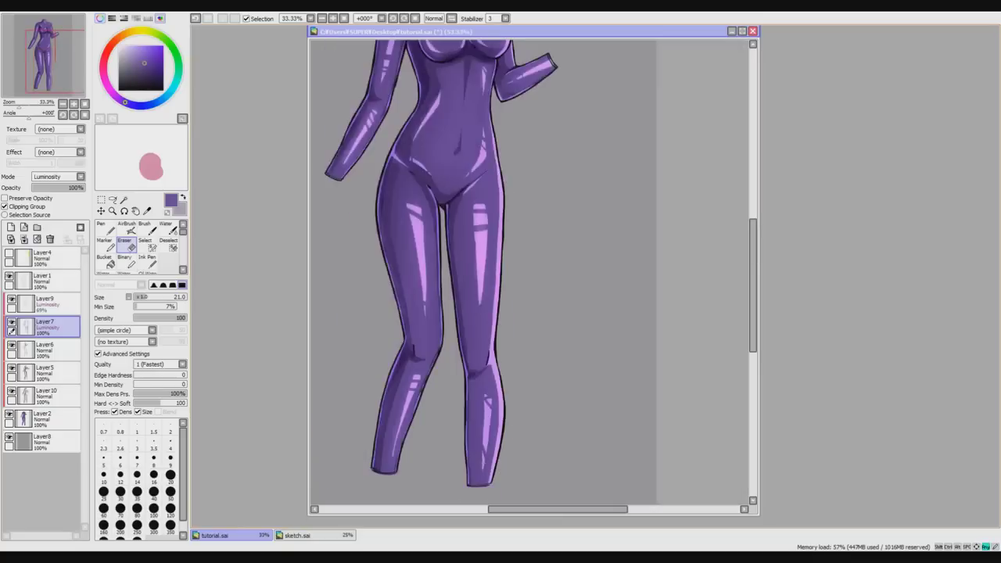
scroll(474, 241, up, 1)
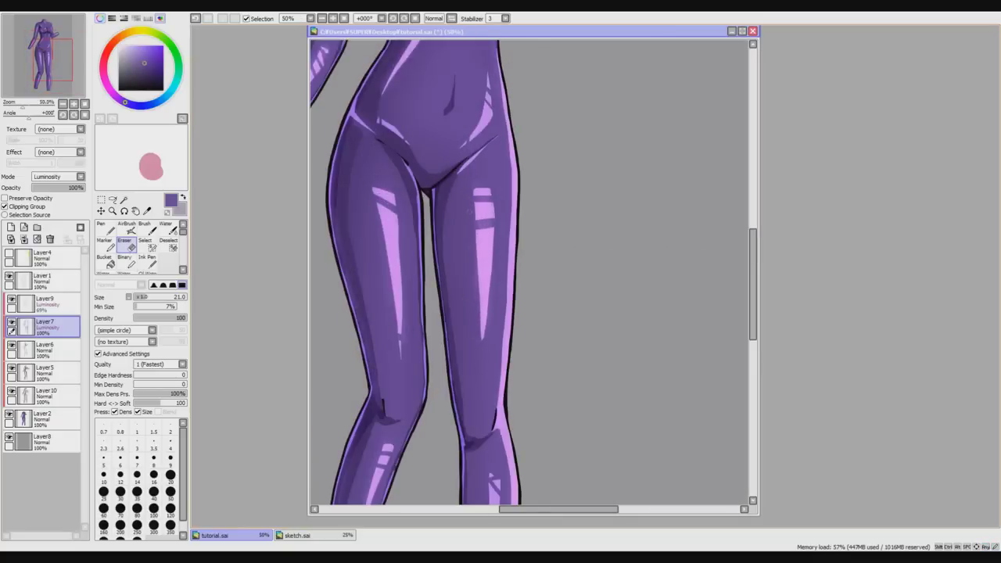
scroll(482, 336, down, 2)
scroll(514, 279, down, 1)
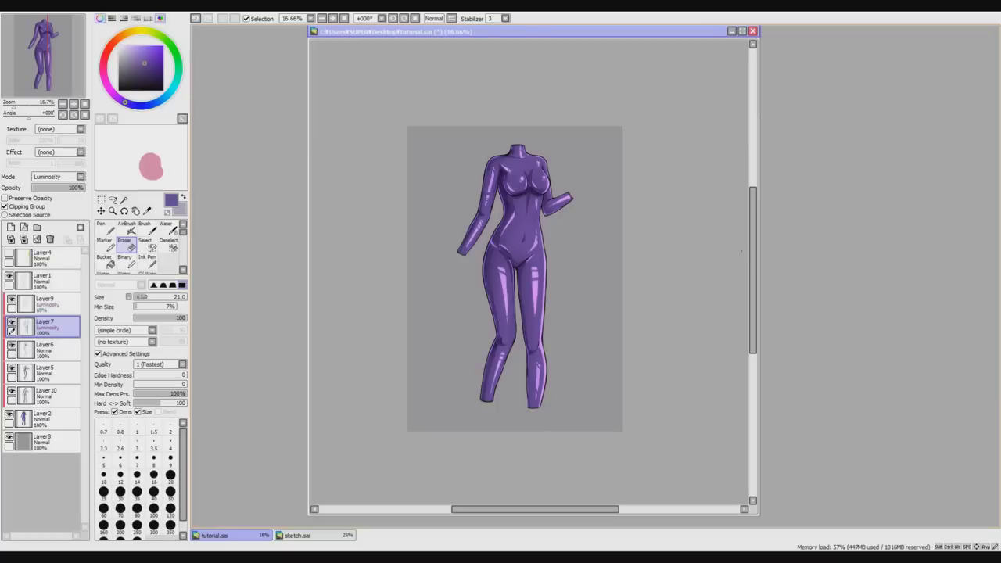
drag(574, 511, 580, 512)
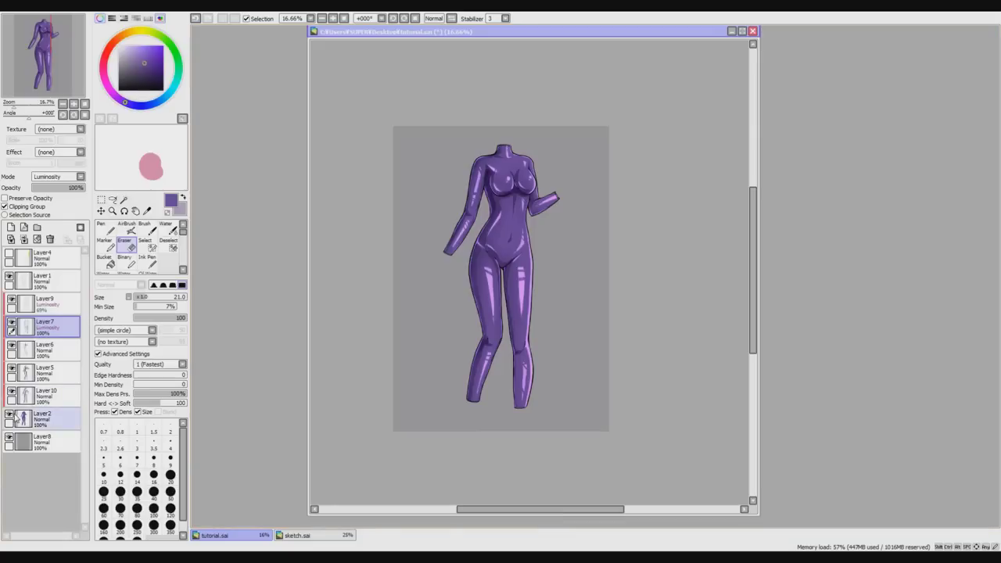
Hide Layer2 and the gray Layer8 to inspect the line art on white, and show Layer2 again.
click(10, 418)
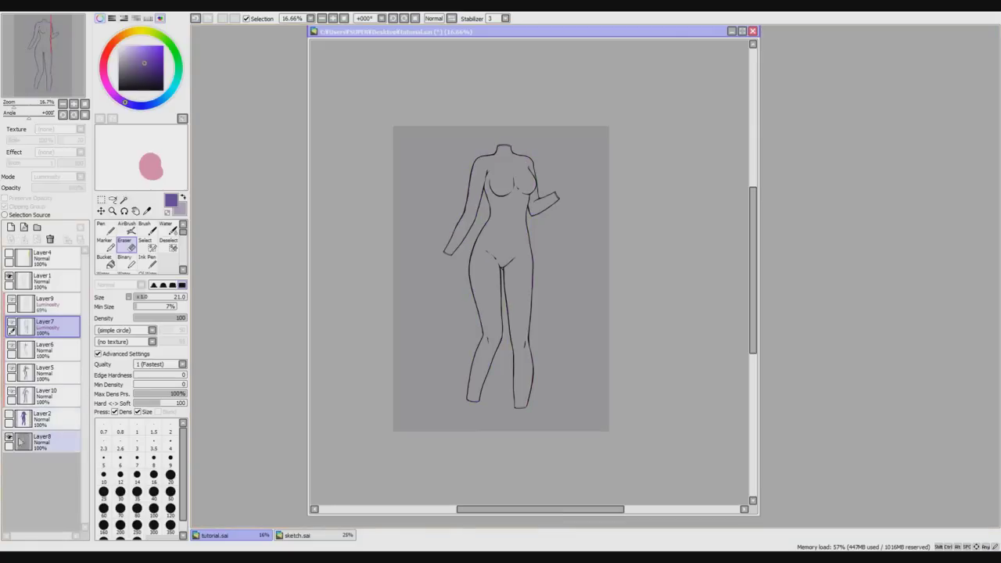
click(10, 441)
mouse_move(754, 265)
mouse_down()
mouse_move(753, 275)
mouse_move(752, 255)
mouse_up()
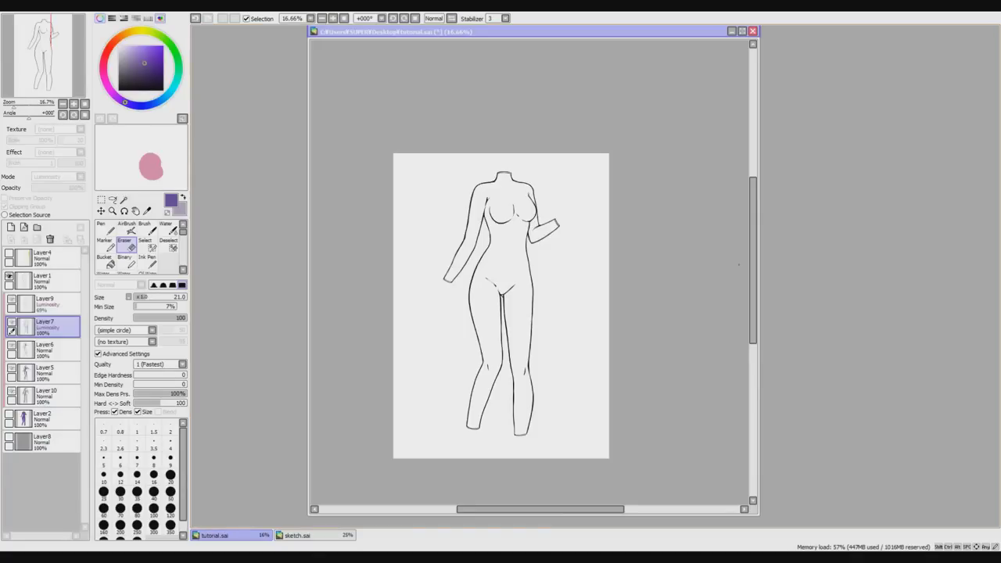
click(10, 418)
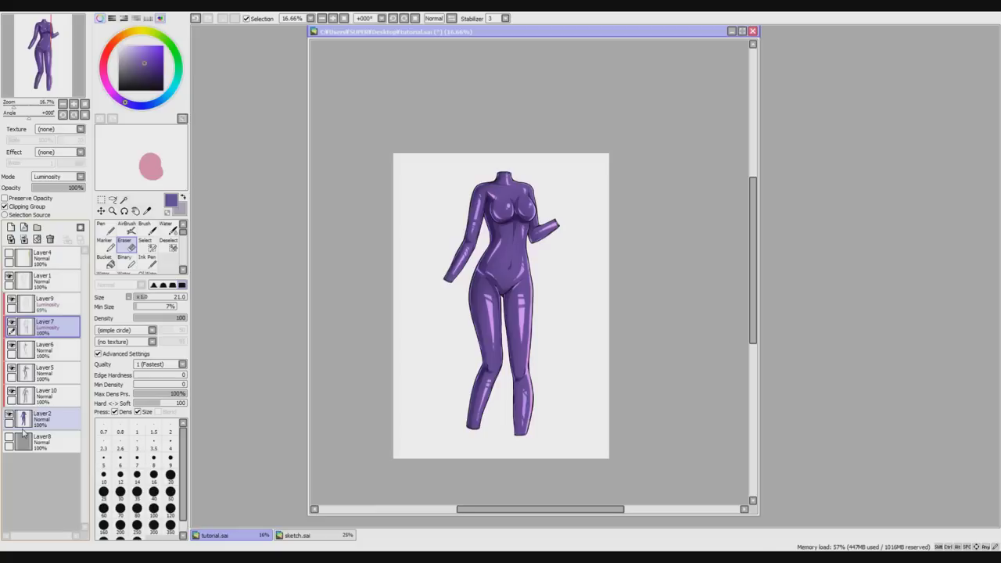
Check Layer4 and the sketch.sai document, and return to tutorial.sai.
click(9, 254)
click(9, 254)
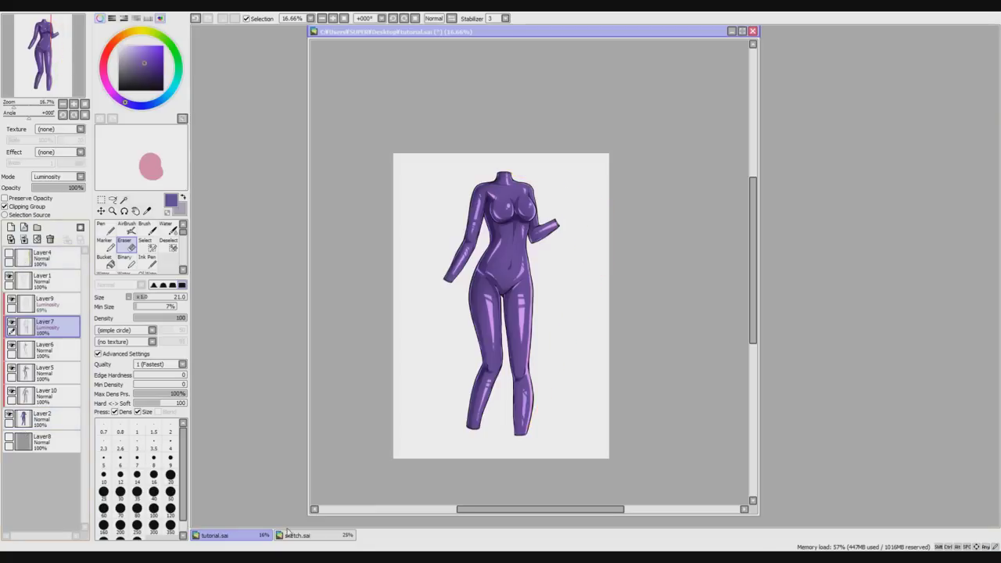
click(312, 533)
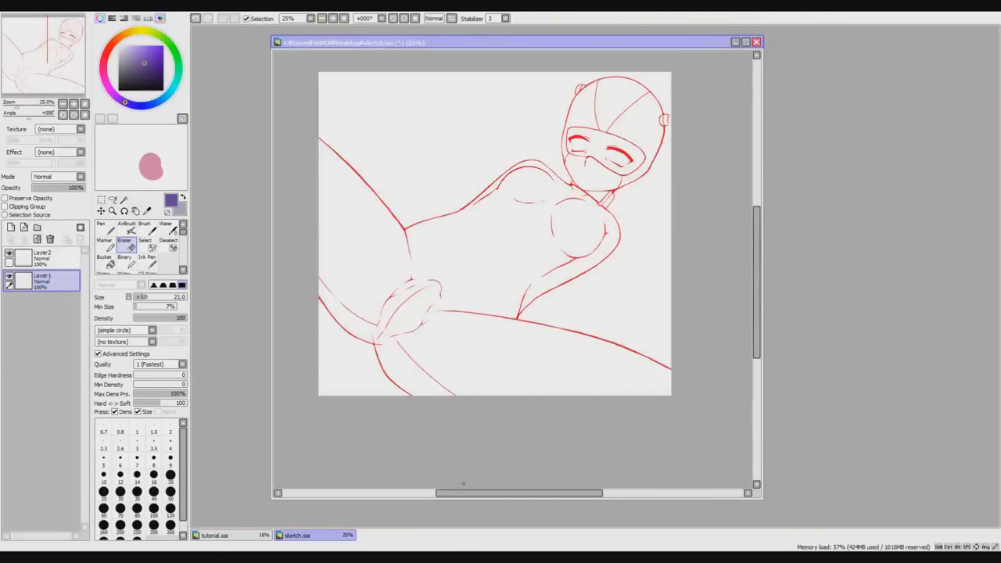
click(235, 535)
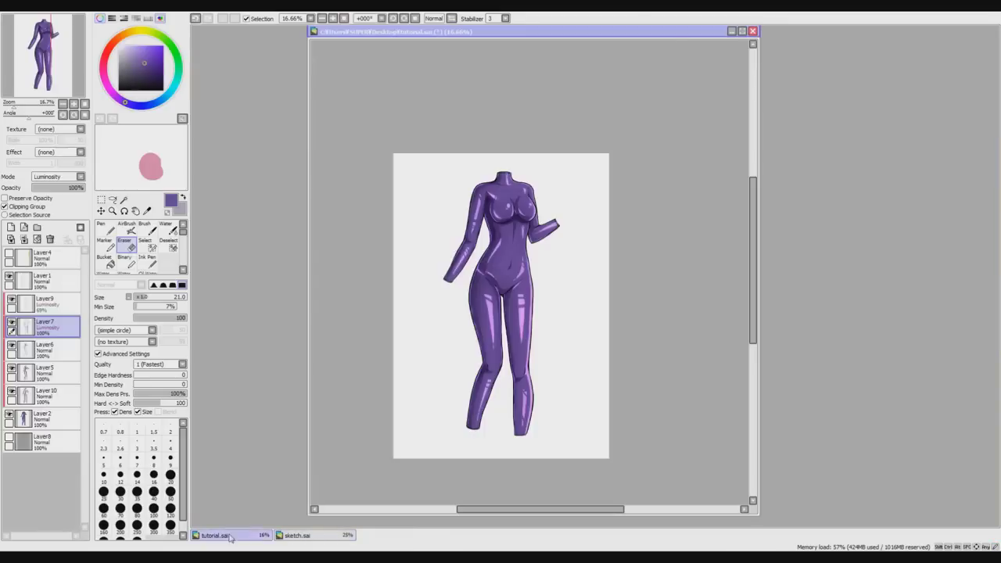
Hide Layer5, Layer6, Layer7, Layer9 and Layer10, show the gray Layer8 again, and select Layer2.
scroll(719, 235, up, 1)
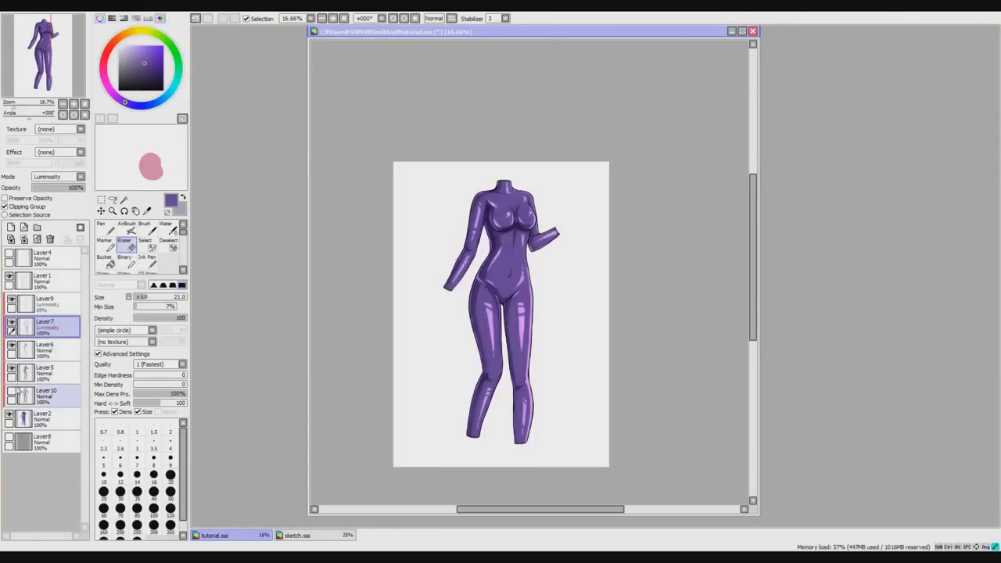
click(12, 367)
click(19, 346)
click(12, 322)
click(19, 301)
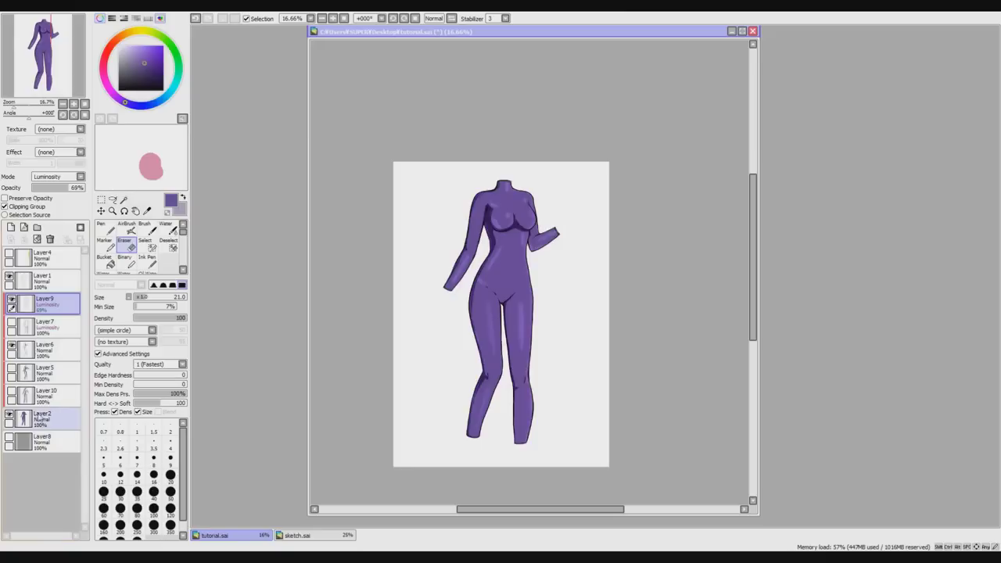
click(8, 438)
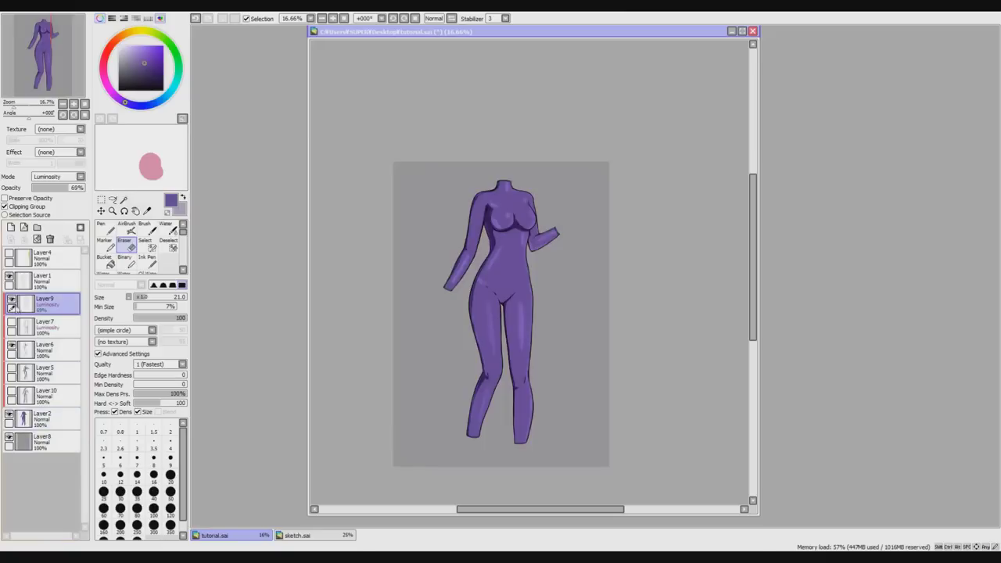
click(11, 298)
click(47, 419)
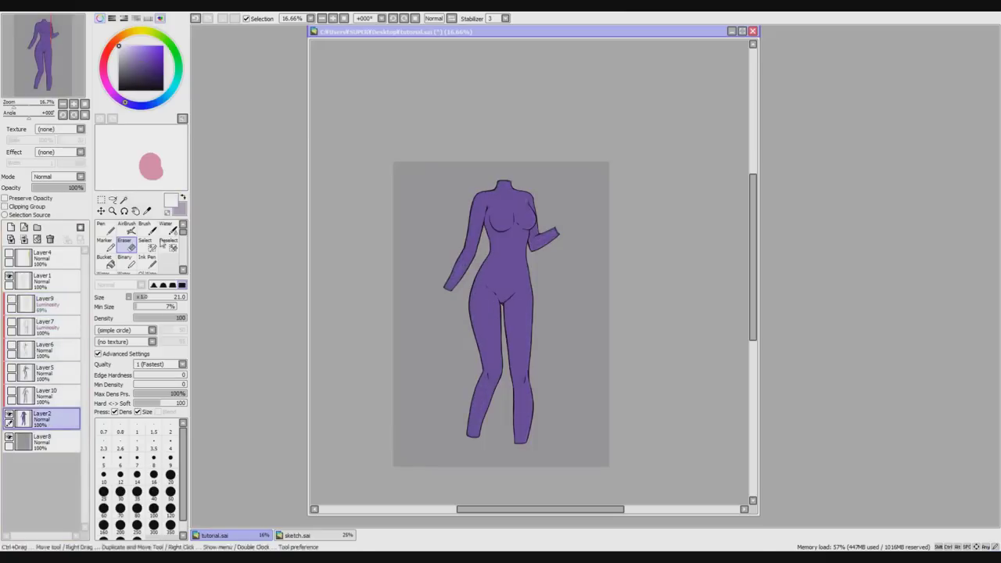
Recolour the figure's flat purple base on Layer2 to white.
scroll(137, 512, down, 1)
click(136, 529)
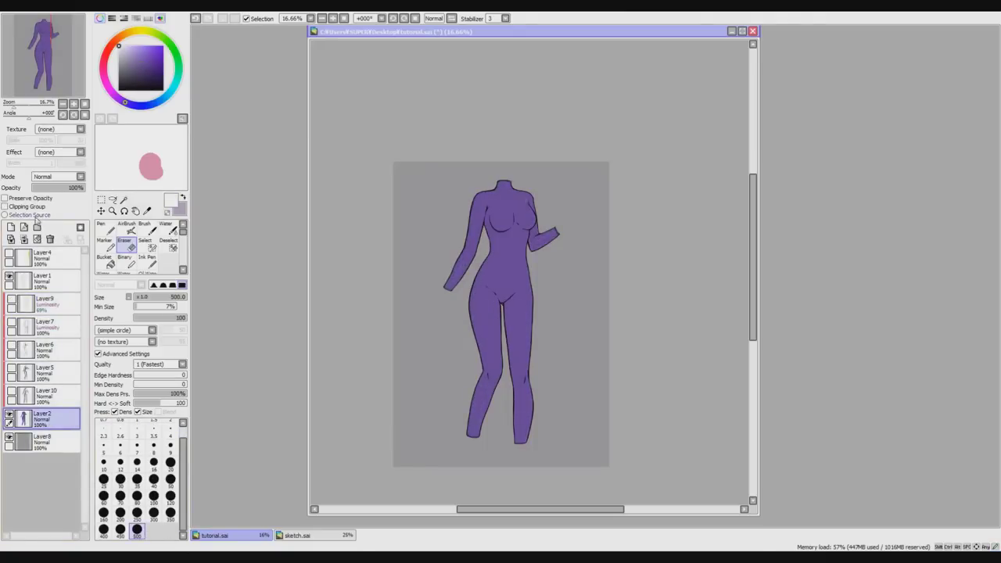
click(201, 19)
drag(800, 377, 902, 372)
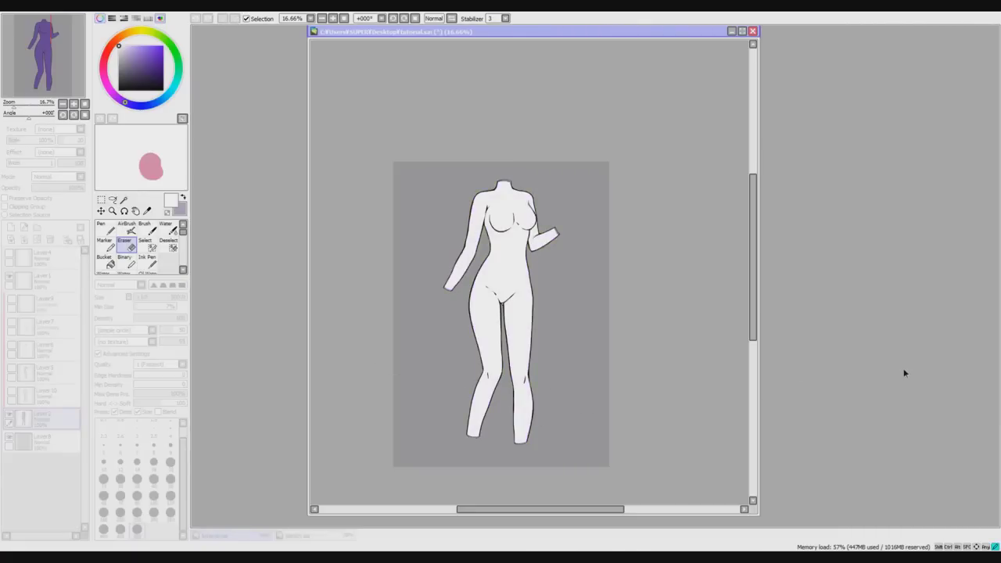
Show Layer10, Layer5, Layer6, Layer7 and Layer9 over the white base to view the shading.
click(11, 391)
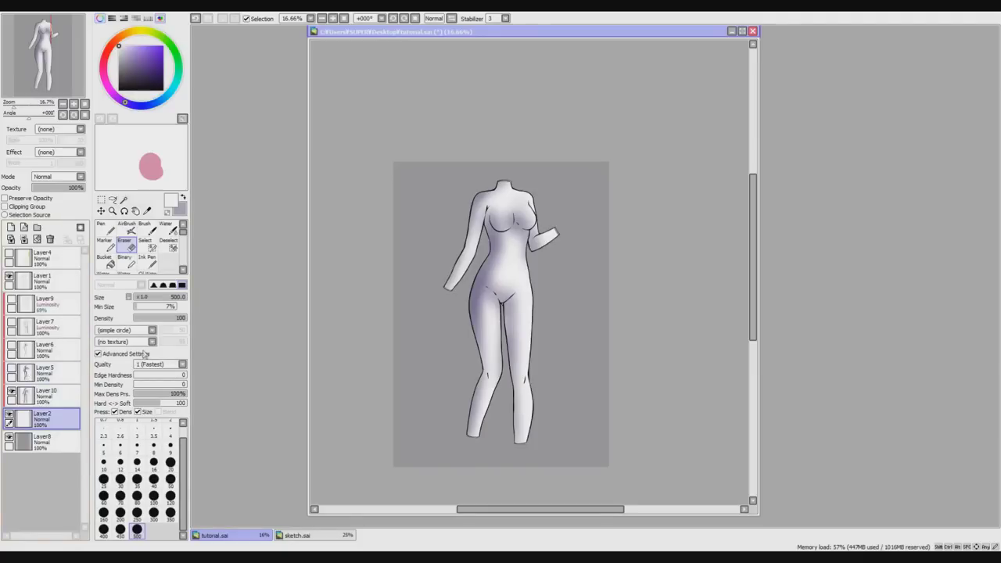
click(11, 367)
click(11, 345)
click(11, 299)
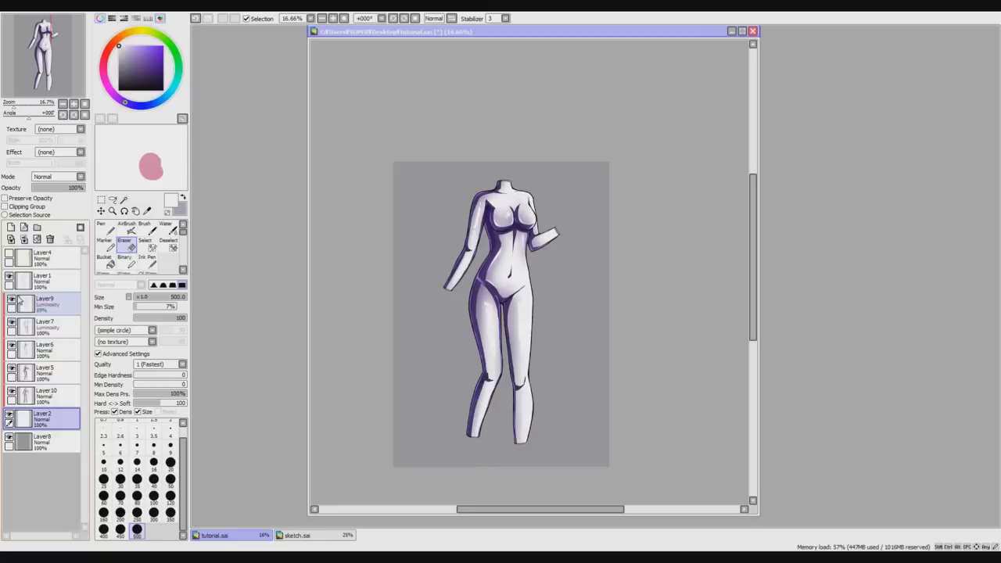
Choose a pale grayish blue and set the Pen tool to size 500.
click(147, 105)
drag(132, 54, 128, 51)
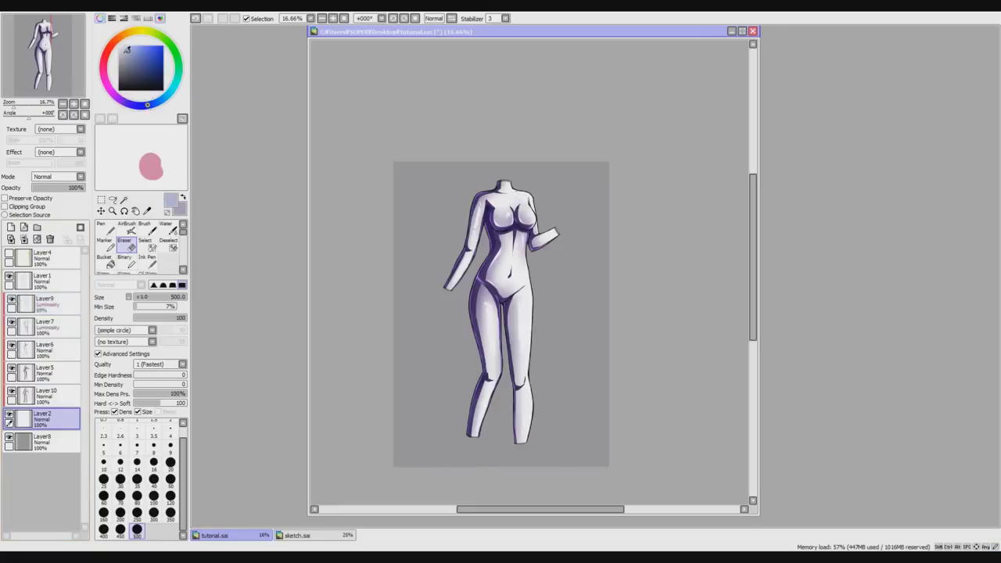
key(n)
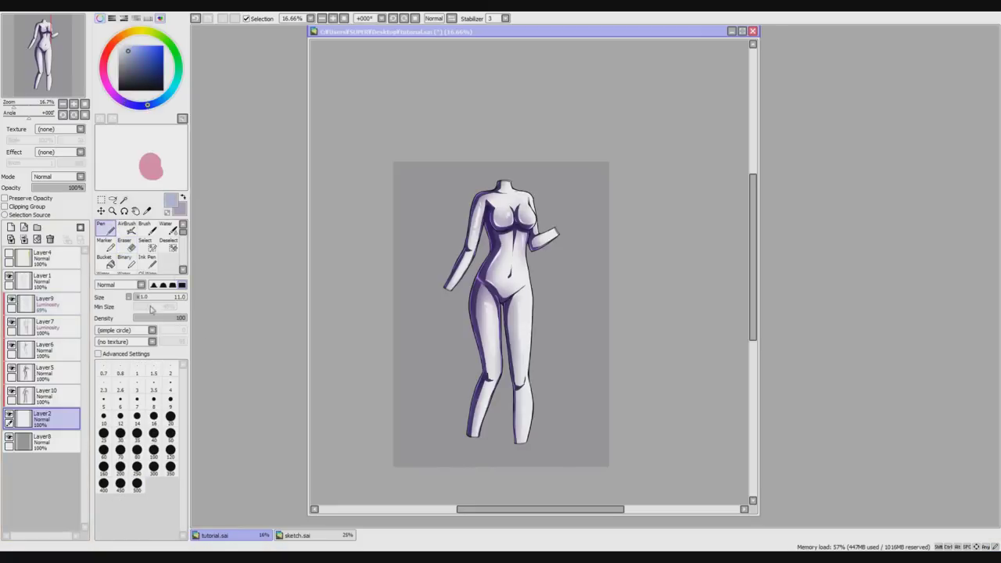
click(137, 485)
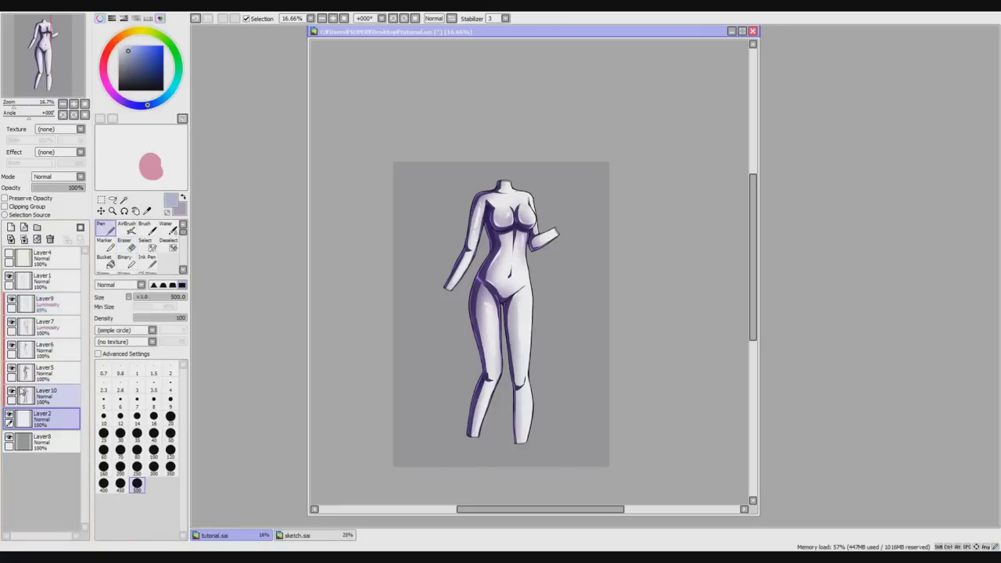
Hide Layer10, Layer7, Layer9 and Layer6, leaving only Layer5's cel shadows over the white base.
click(12, 390)
click(12, 367)
click(21, 326)
click(12, 322)
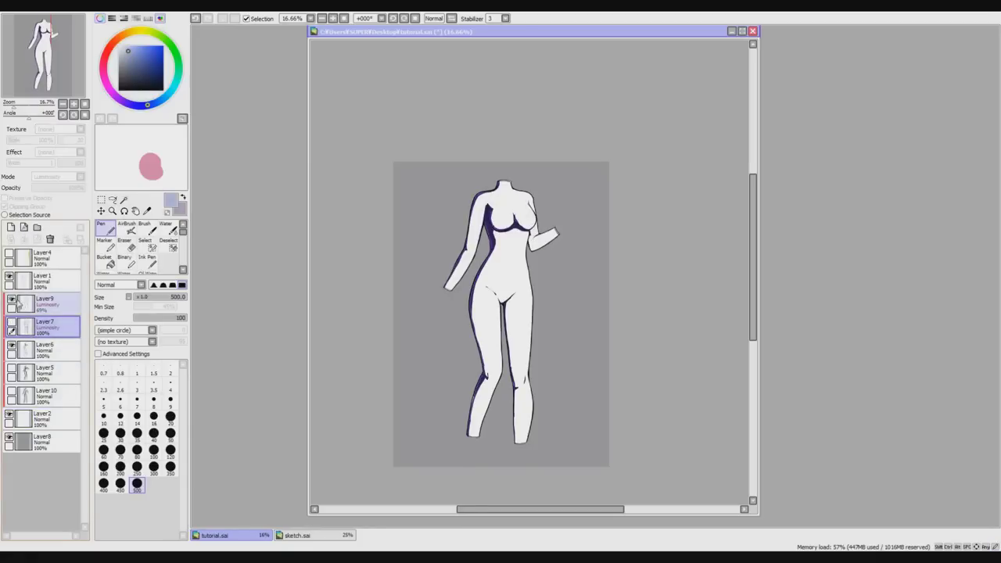
click(11, 299)
click(12, 345)
scroll(597, 267, up, 1)
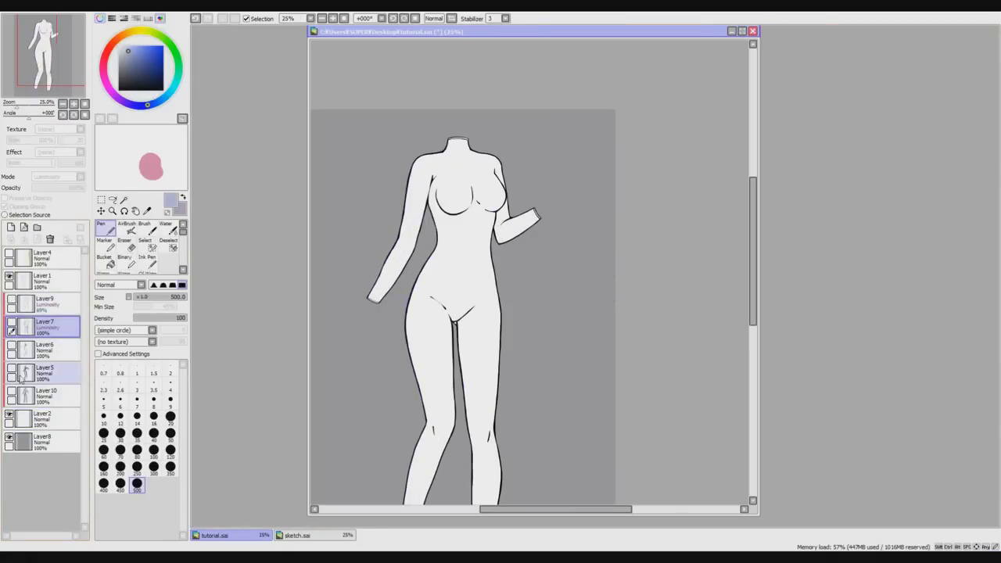
click(12, 367)
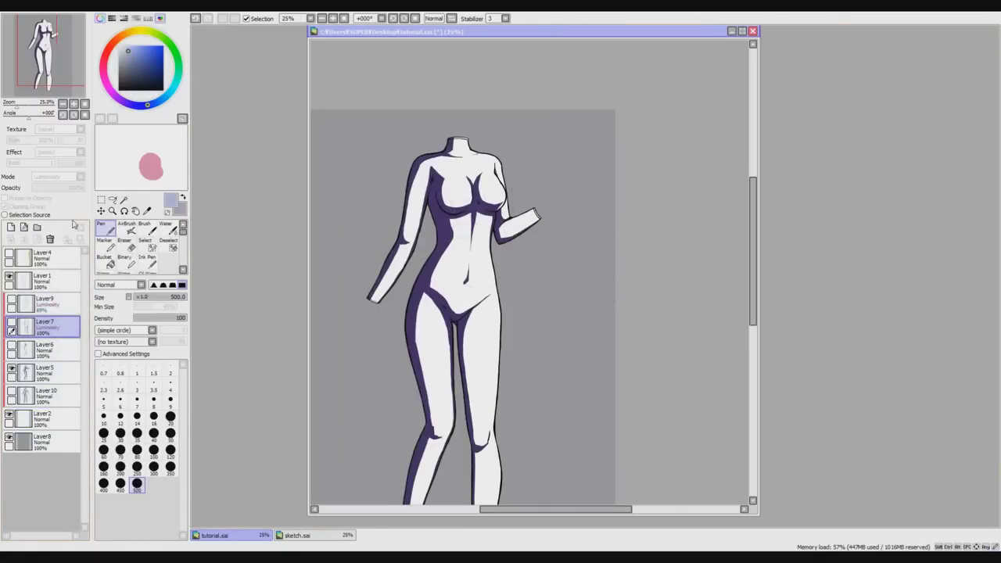
Recolour all the cel shadows on Layer5 pale blue with Preserve Opacity on, from the neck down to the lower legs.
click(45, 371)
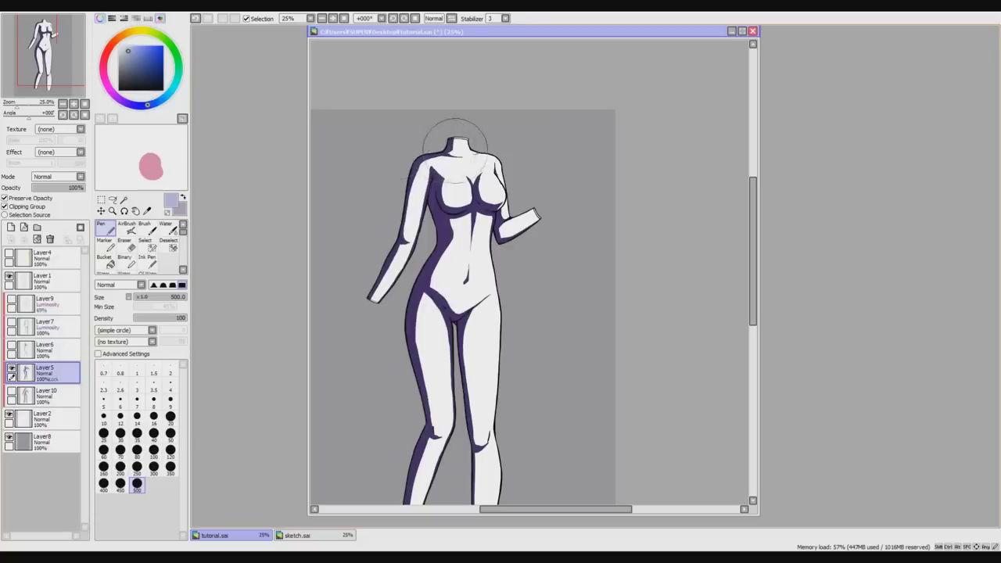
mouse_move(376, 295)
mouse_down()
mouse_move(489, 268)
mouse_move(522, 236)
mouse_up()
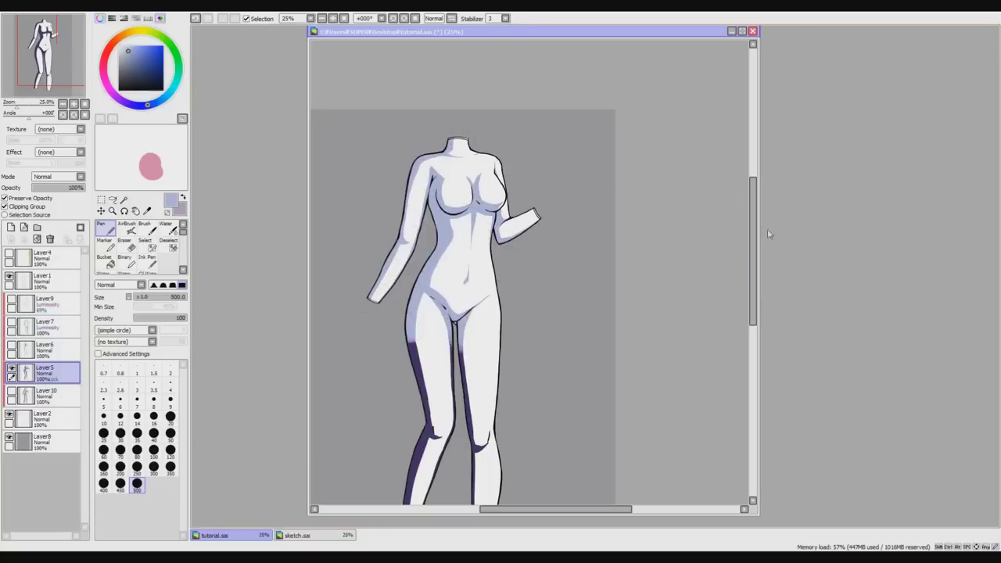
drag(750, 251, 747, 279)
drag(422, 244, 419, 414)
drag(481, 277, 487, 410)
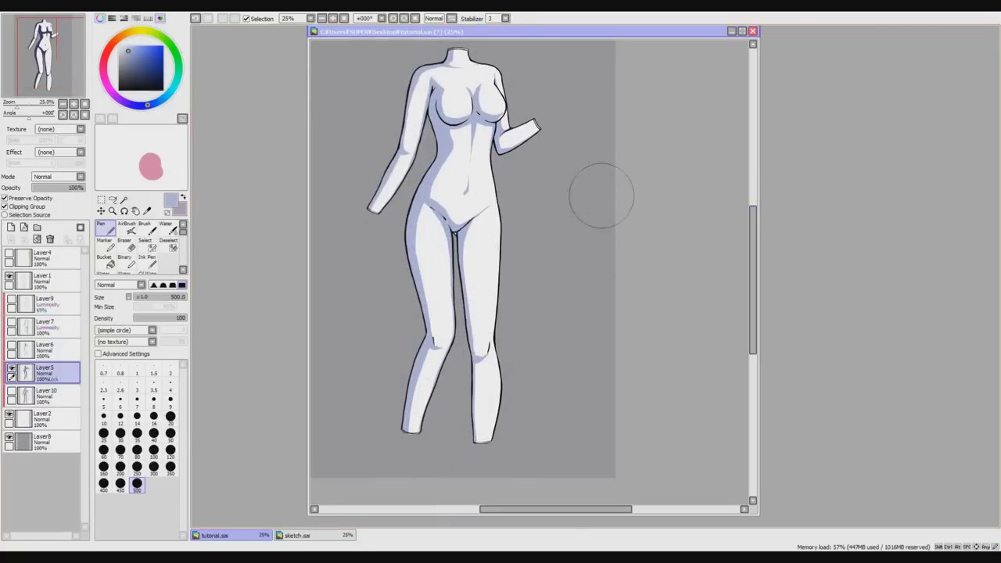
scroll(732, 259, up, 2)
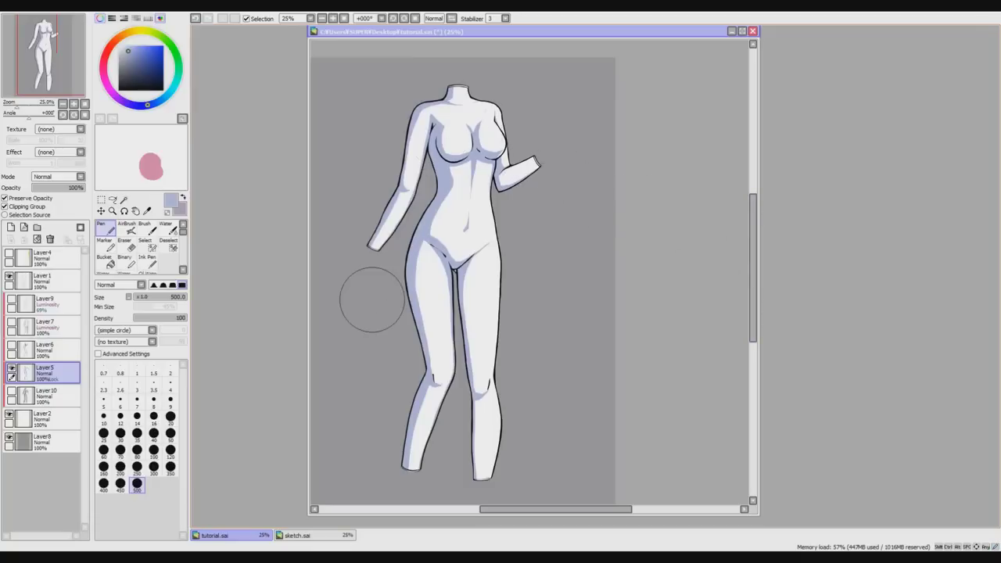
Show Layer10 and try painting blue on Layer5 with Preserve Opacity off, restoring the option and the original shadows.
click(11, 391)
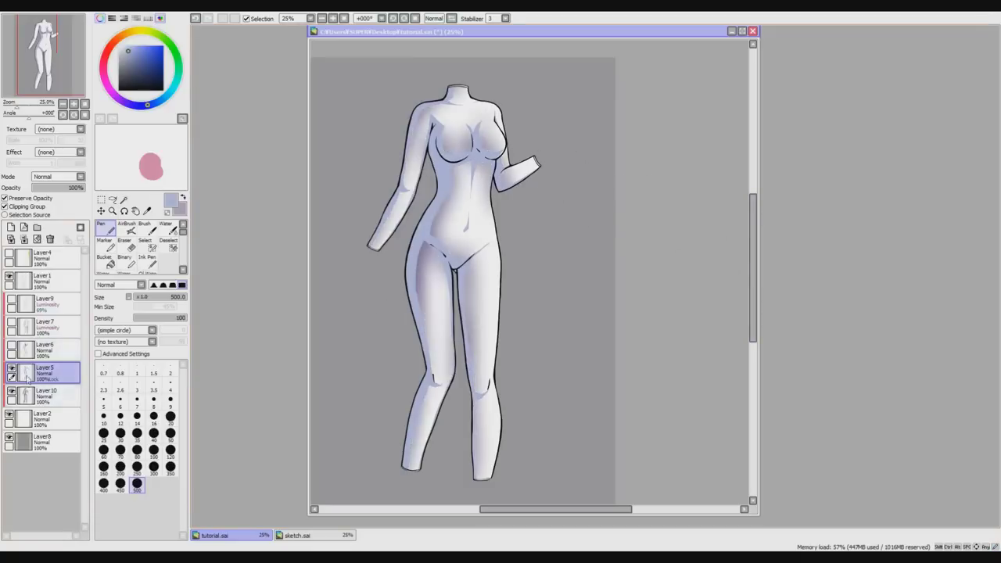
click(43, 200)
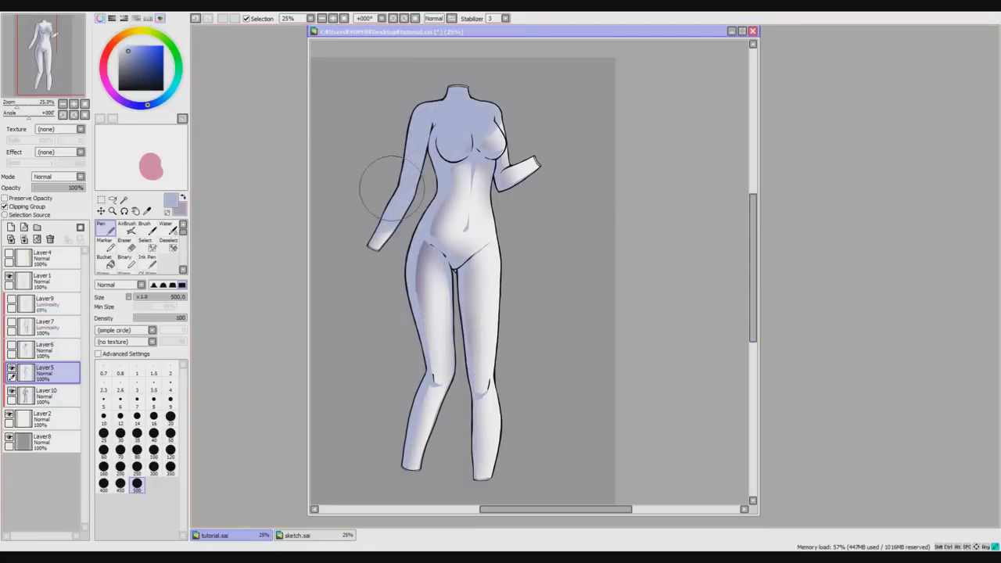
click(36, 200)
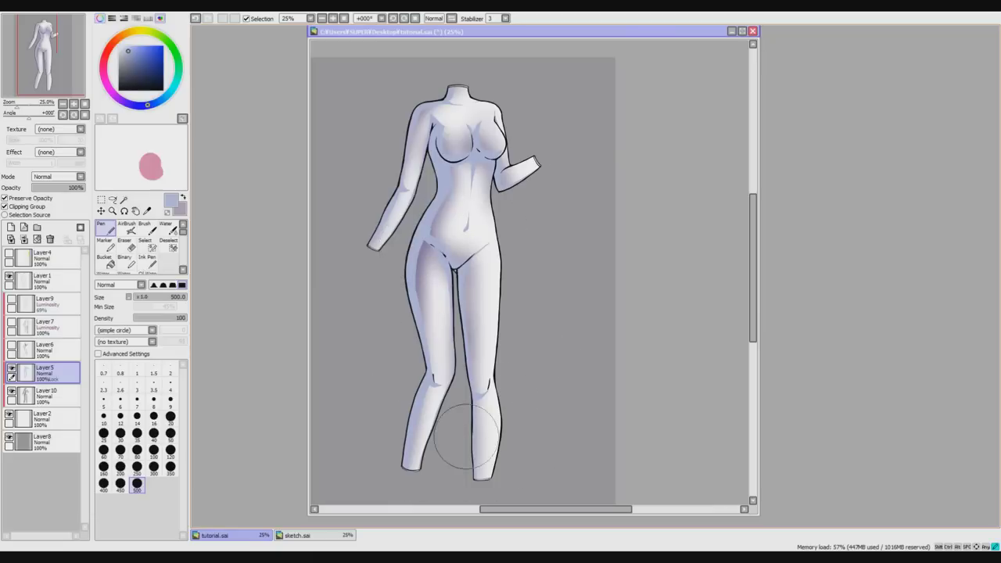
Recolour the soft shading on Layer10 pale blue with Preserve Opacity on, undoing the unwanted strokes.
click(45, 395)
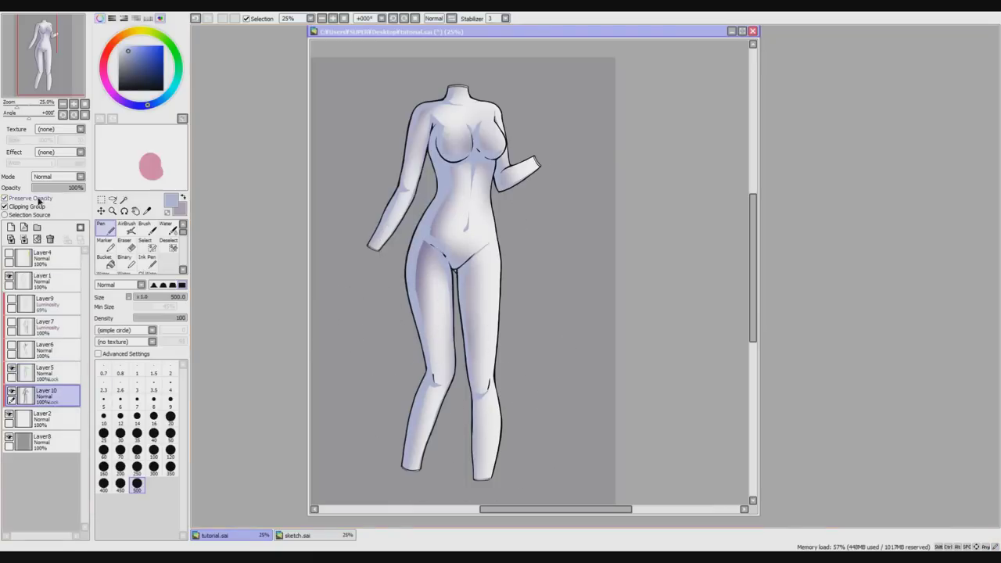
mouse_move(406, 150)
mouse_down()
mouse_move(493, 280)
mouse_move(453, 469)
mouse_move(482, 425)
mouse_up()
key(ctrl+z)
key(ctrl+z)
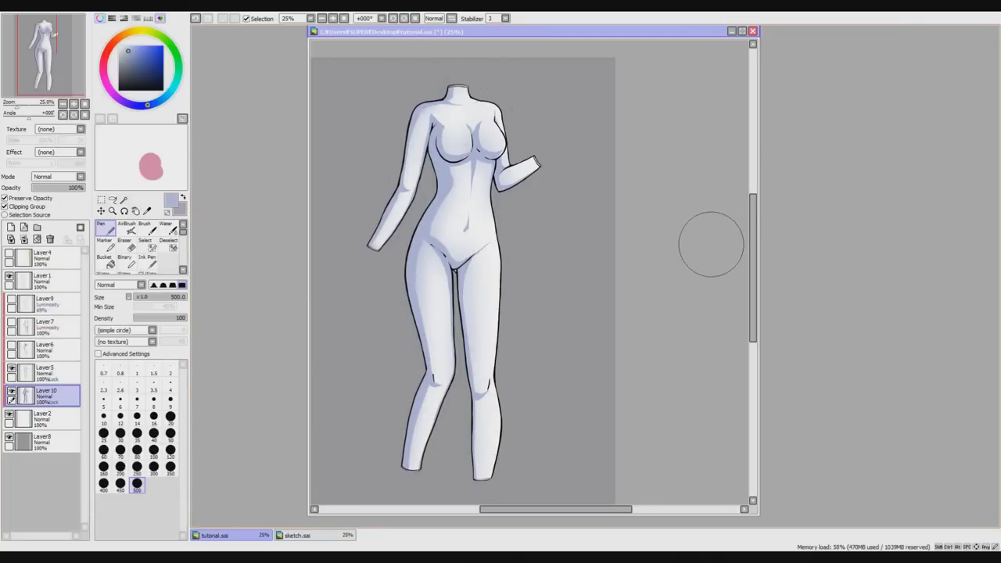
key(ctrl+z)
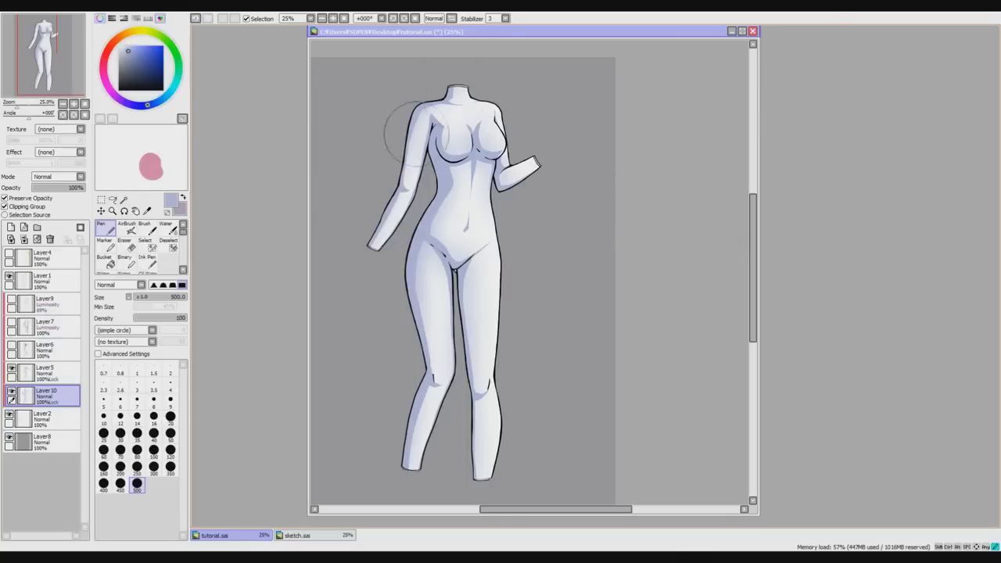
Show Layer6 and recolour its dark shadows a deeper grayish blue with Preserve Opacity on.
click(10, 345)
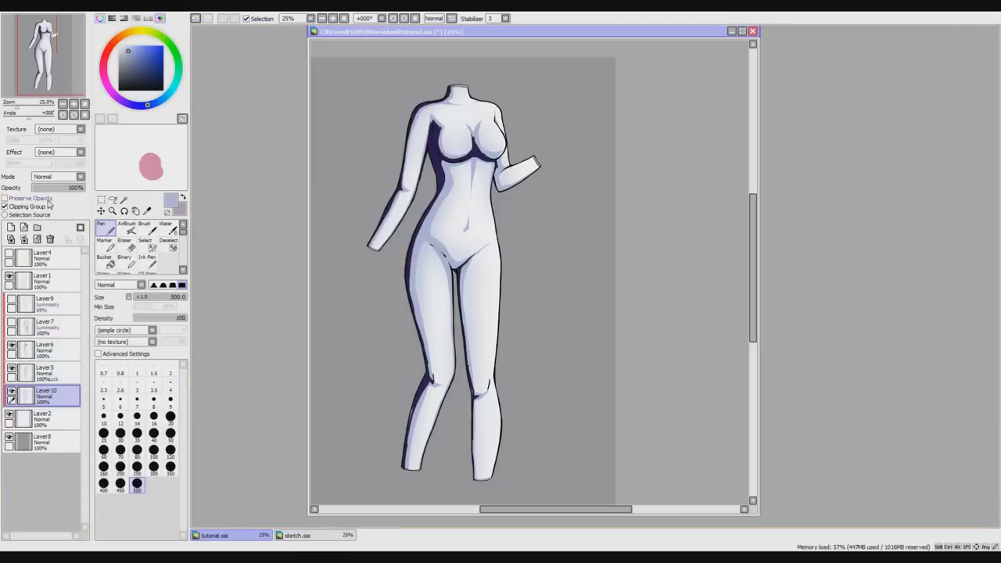
click(134, 51)
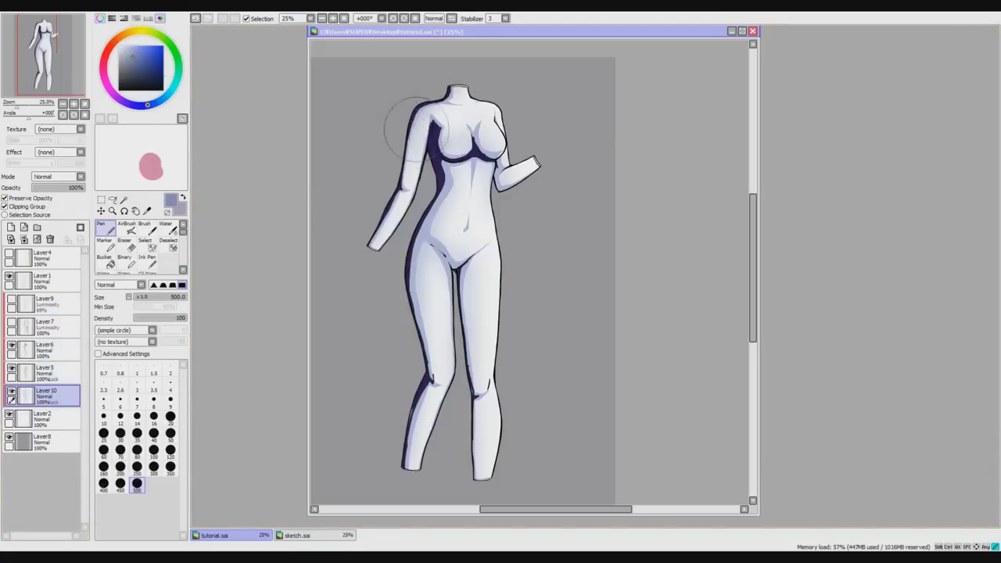
click(45, 348)
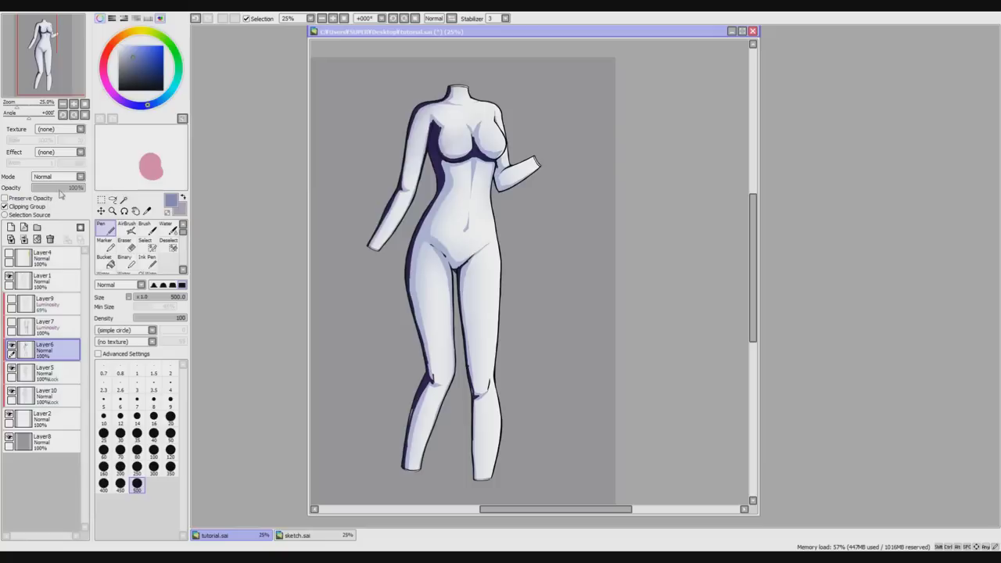
click(7, 197)
mouse_move(383, 164)
mouse_down()
mouse_move(427, 316)
mouse_move(441, 467)
mouse_move(465, 218)
mouse_move(505, 208)
mouse_move(463, 199)
mouse_move(419, 126)
mouse_move(382, 217)
mouse_move(481, 482)
mouse_up()
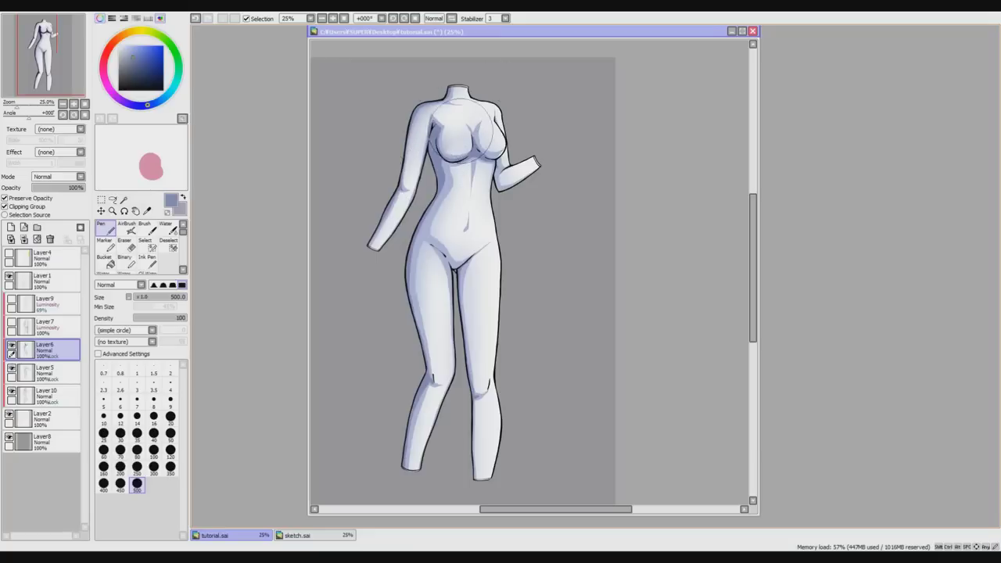
Show Layer7 and Layer9, turn on Preserve Opacity for both, and choose a pale blue.
click(19, 326)
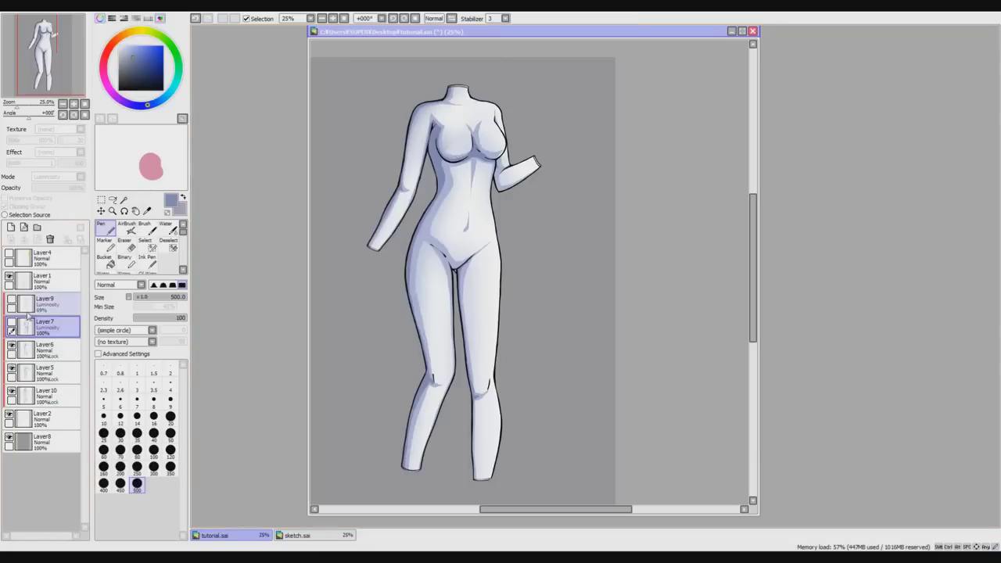
click(11, 322)
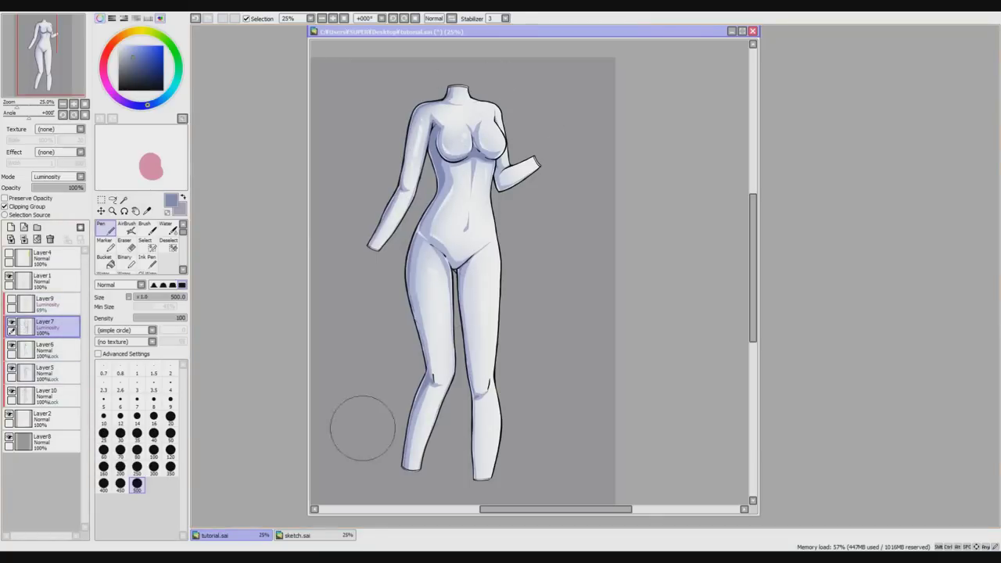
click(12, 300)
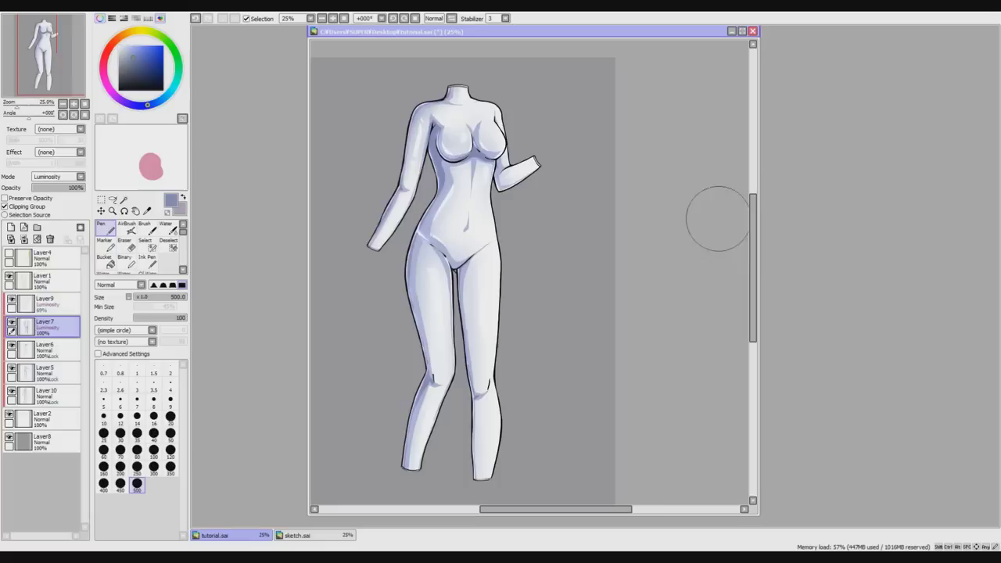
scroll(755, 248, up, 2)
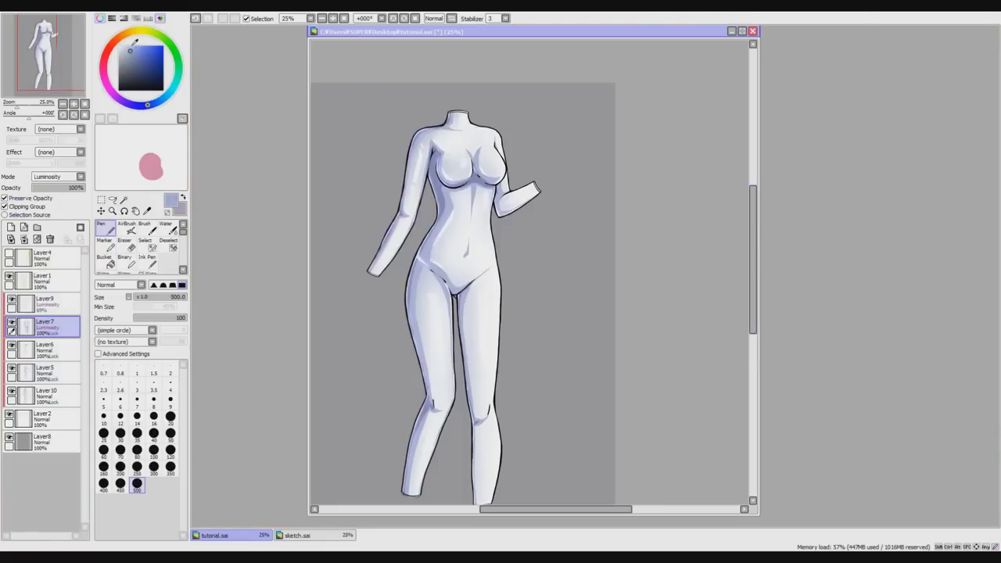
click(43, 304)
click(44, 326)
click(44, 304)
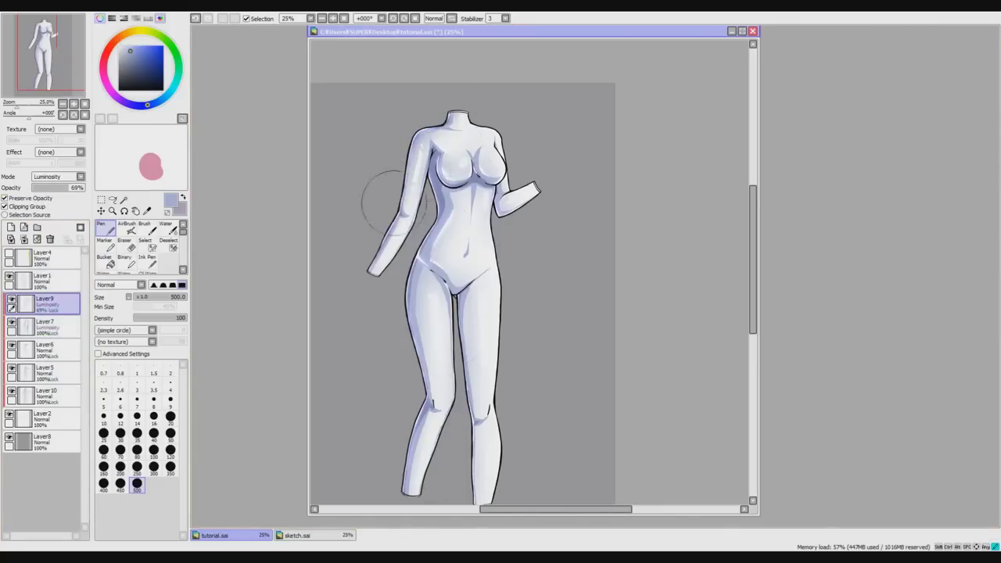
Compare the figure with and without Layer9 and lower that layer's opacity to 13%.
mouse_move(751, 247)
mouse_down()
mouse_move(750, 268)
mouse_move(749, 249)
mouse_up()
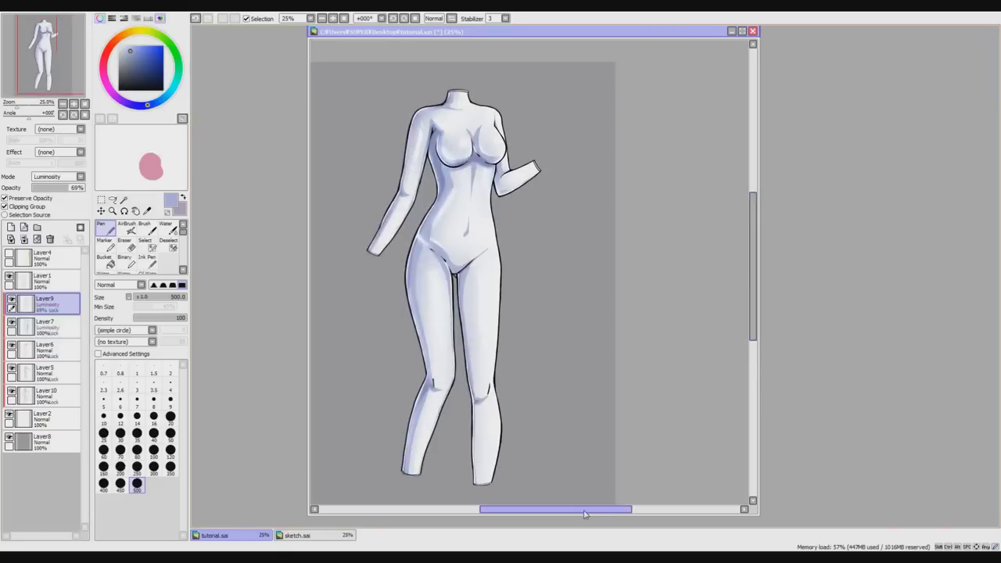
drag(586, 509, 565, 509)
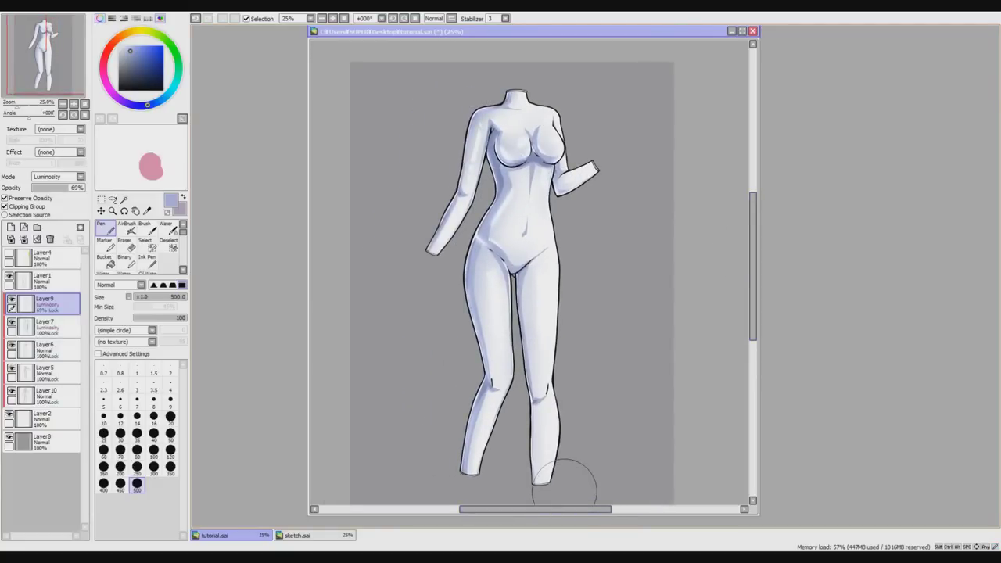
drag(752, 236, 751, 231)
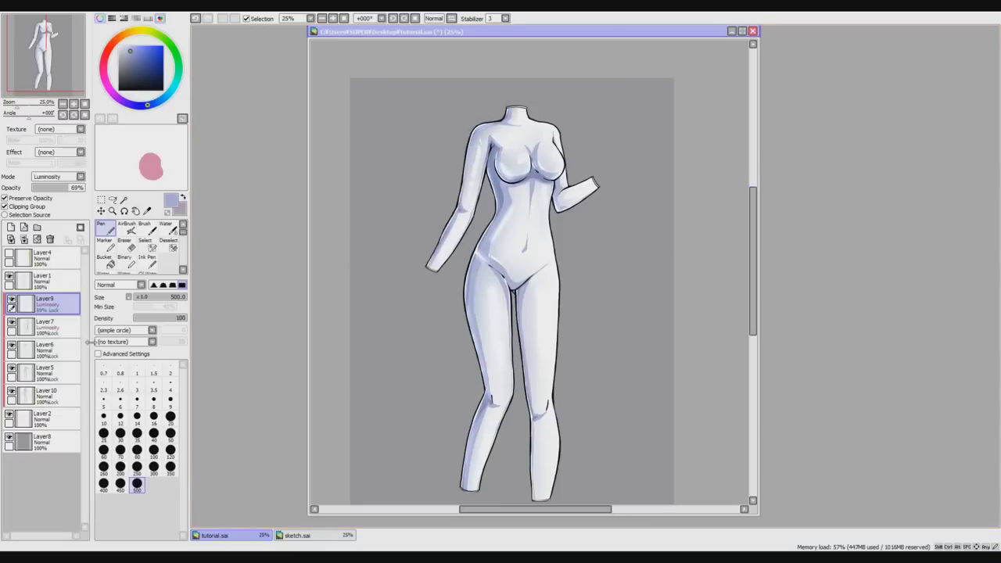
click(11, 301)
click(11, 301)
click(11, 301)
click(11, 301)
drag(65, 194, 36, 197)
scroll(755, 268, down, 2)
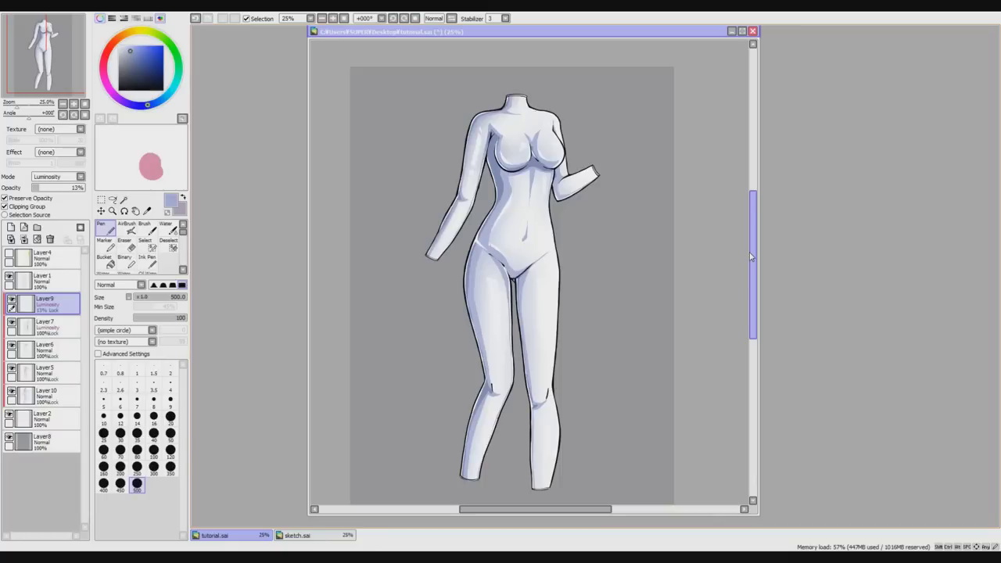
Check individual shading layers and try a greenish hue adjustment on Layer10 alone.
click(197, 19)
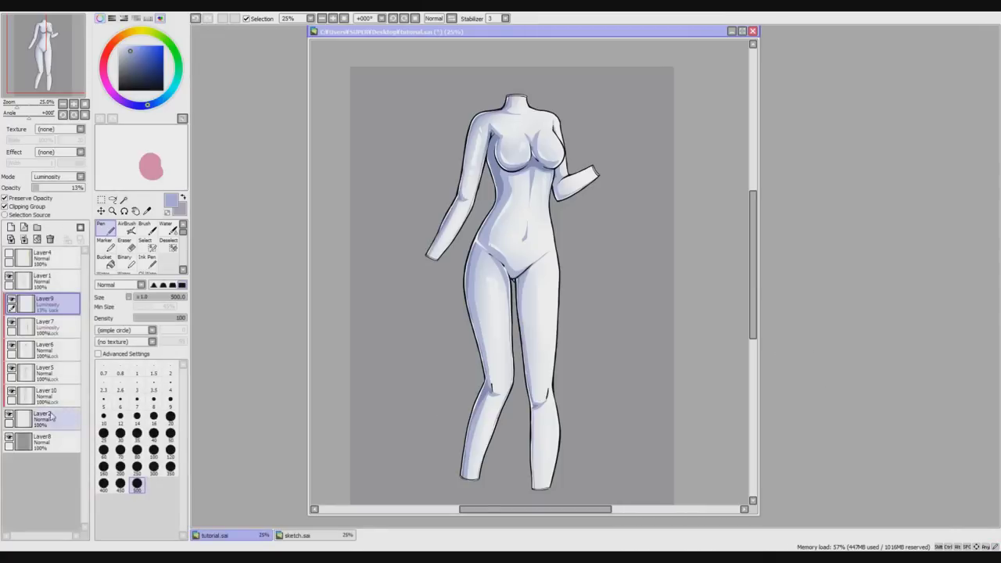
click(35, 397)
click(25, 375)
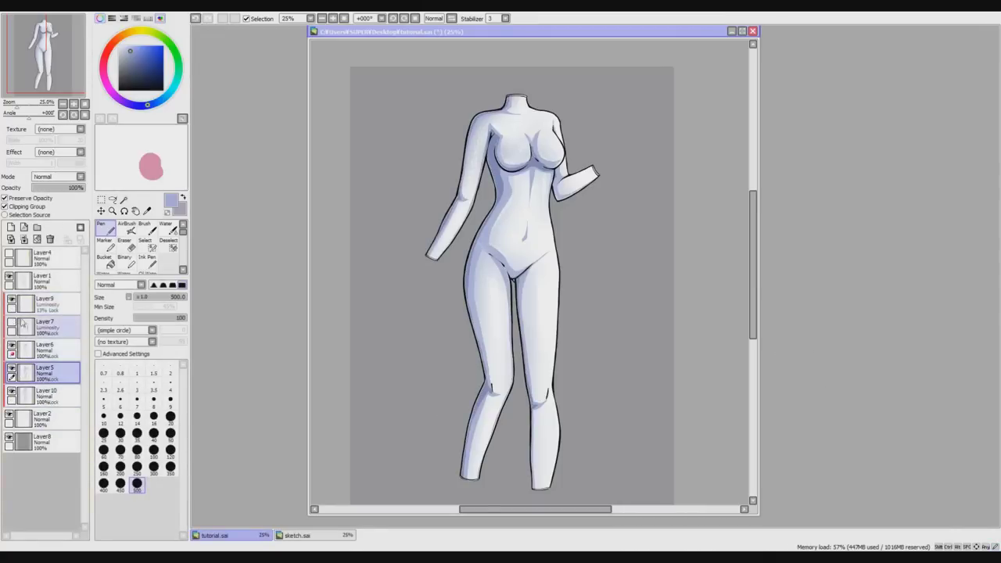
click(44, 304)
click(39, 393)
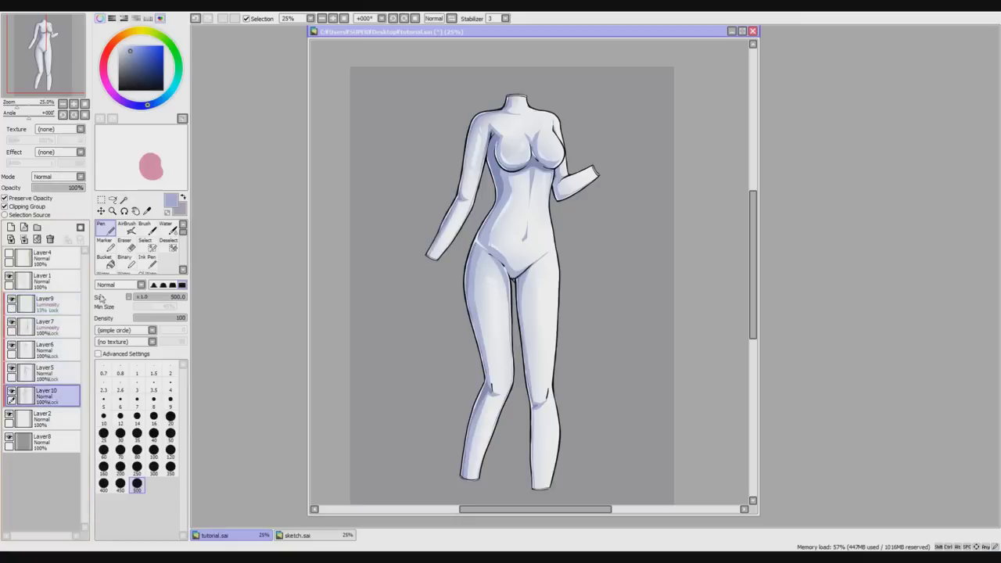
click(205, 20)
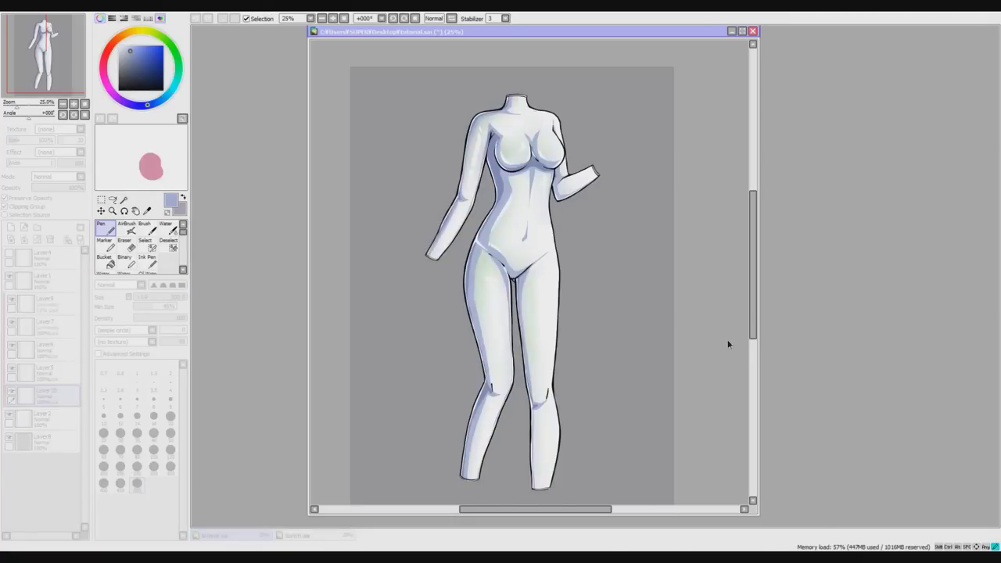
Select Layer2 and link Layer10, Layer5, Layer6, Layer7 and Layer9 to it.
click(47, 418)
click(12, 401)
click(12, 377)
click(11, 355)
click(12, 332)
click(12, 309)
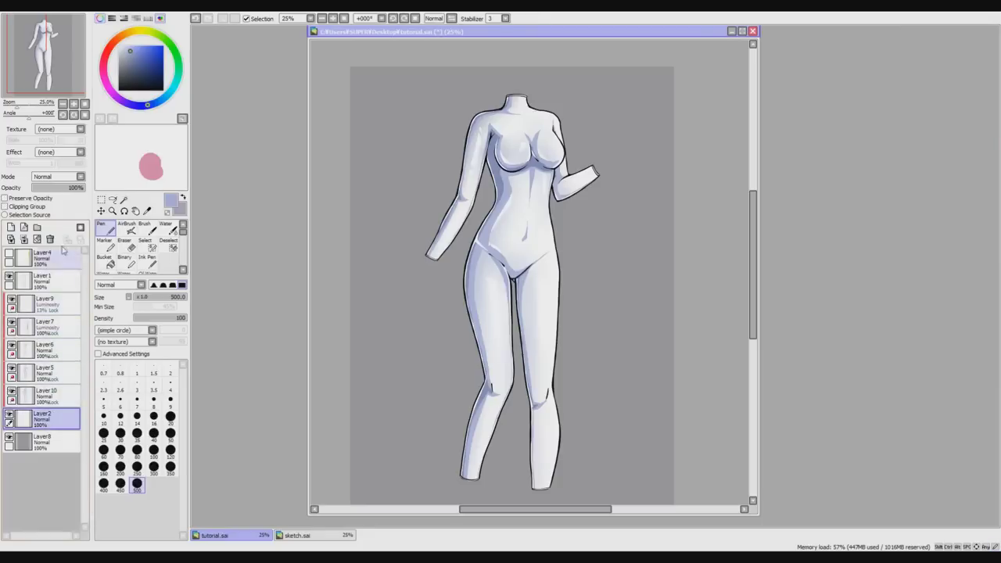
Preview a pink hue shift across Layer2 and its linked shading layers, and cancel the adjustment.
click(210, 19)
mouse_move(802, 346)
mouse_down()
mouse_move(741, 346)
mouse_move(852, 341)
mouse_up()
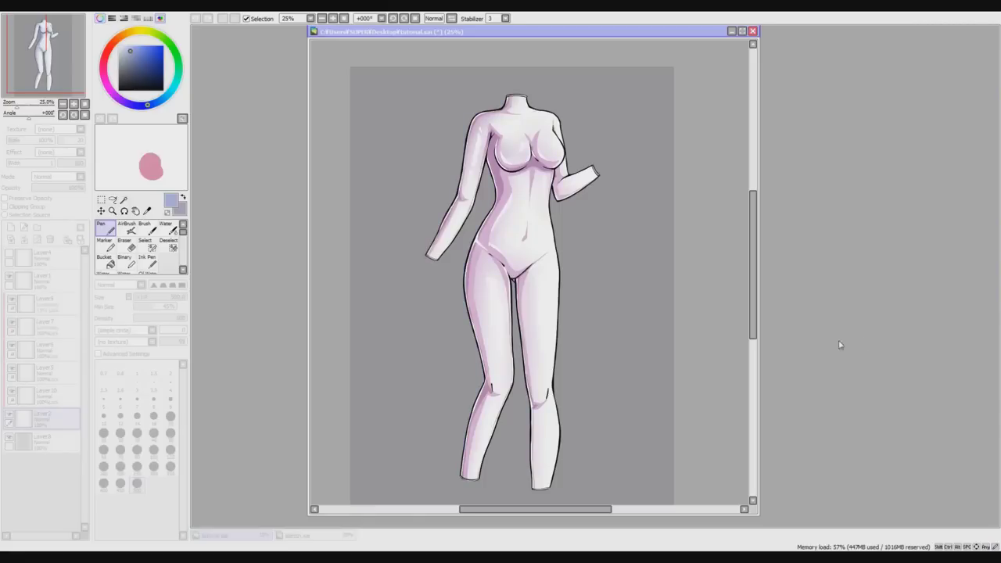
key(Escape)
Try painting the upper body periwinkle blue on Layer2 with Clipping Group on, and undo the changes.
click(149, 50)
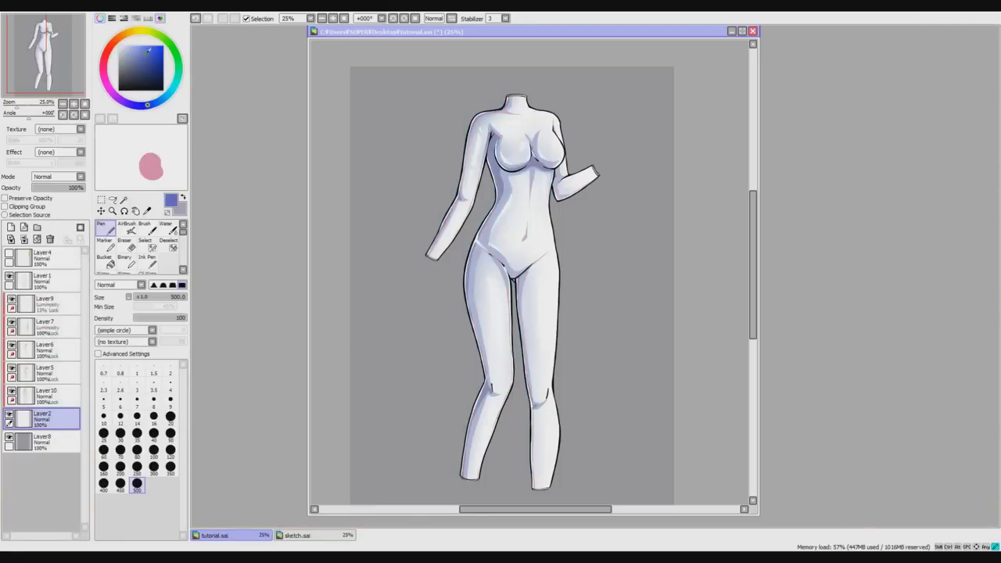
click(36, 204)
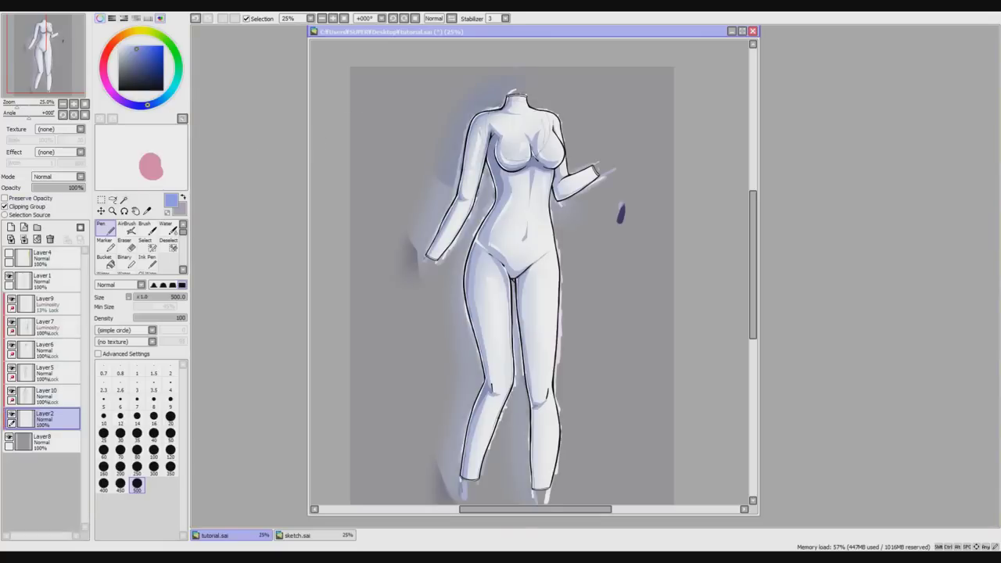
mouse_move(516, 126)
mouse_down()
mouse_move(459, 159)
mouse_move(520, 129)
mouse_up()
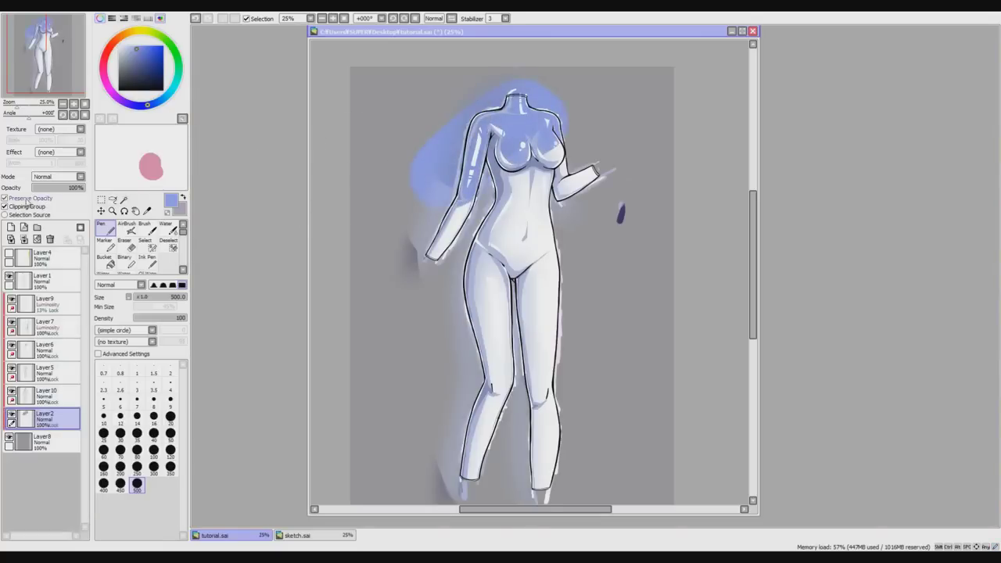
click(37, 199)
click(38, 199)
click(36, 205)
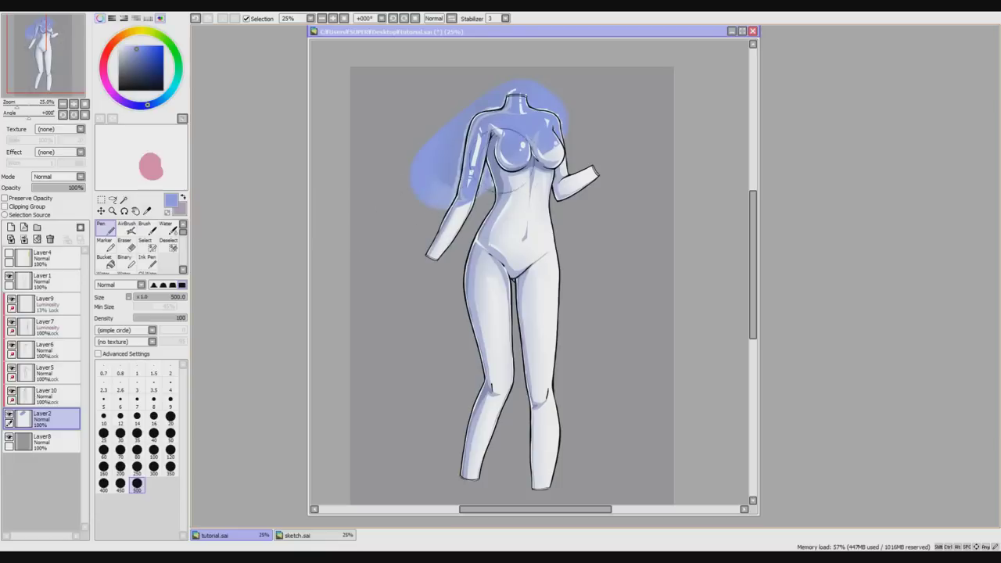
key(ctrl+z)
key(ctrl+z)
key(ctrl+z)
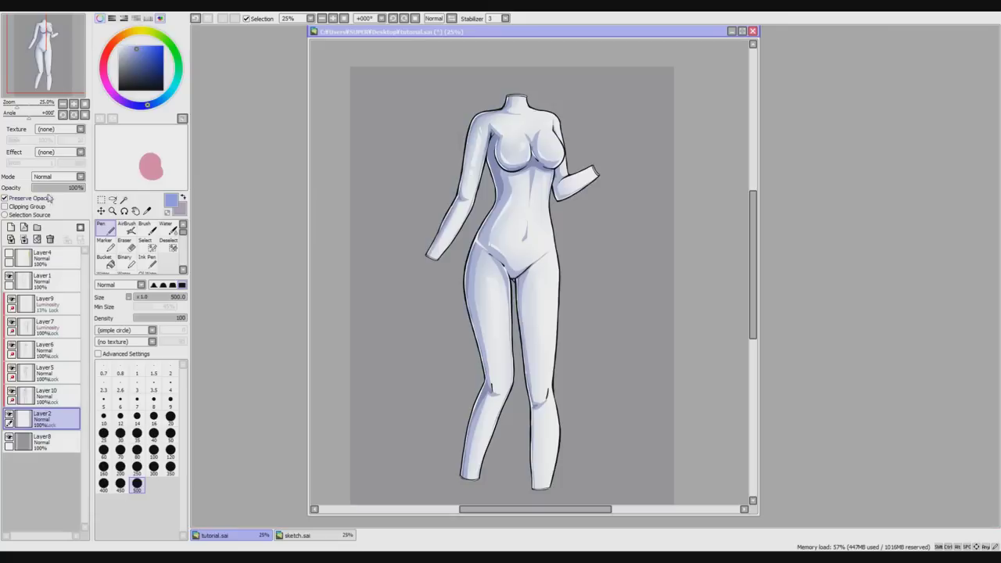
Try a periwinkle blue base on Layer2 with Preserve Opacity on and preview brown and pink hue shifts, undoing the recolouring.
mouse_move(552, 104)
mouse_down()
mouse_move(418, 234)
mouse_move(495, 353)
mouse_move(569, 375)
mouse_move(539, 313)
mouse_move(576, 414)
mouse_move(547, 469)
mouse_move(578, 184)
mouse_move(458, 101)
mouse_up()
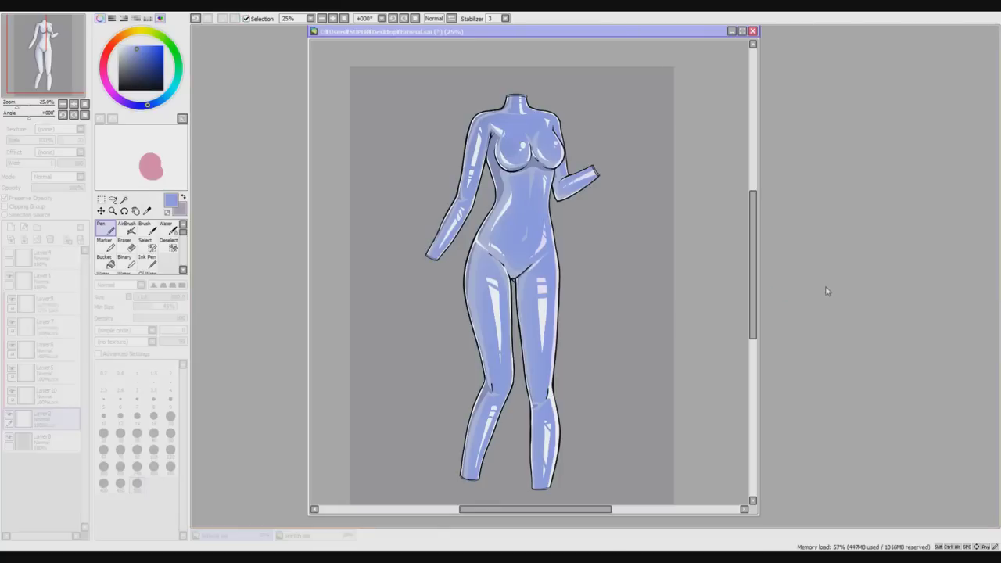
drag(809, 343, 858, 341)
mouse_move(807, 376)
mouse_down()
mouse_move(828, 373)
mouse_move(775, 378)
mouse_move(794, 379)
mouse_up()
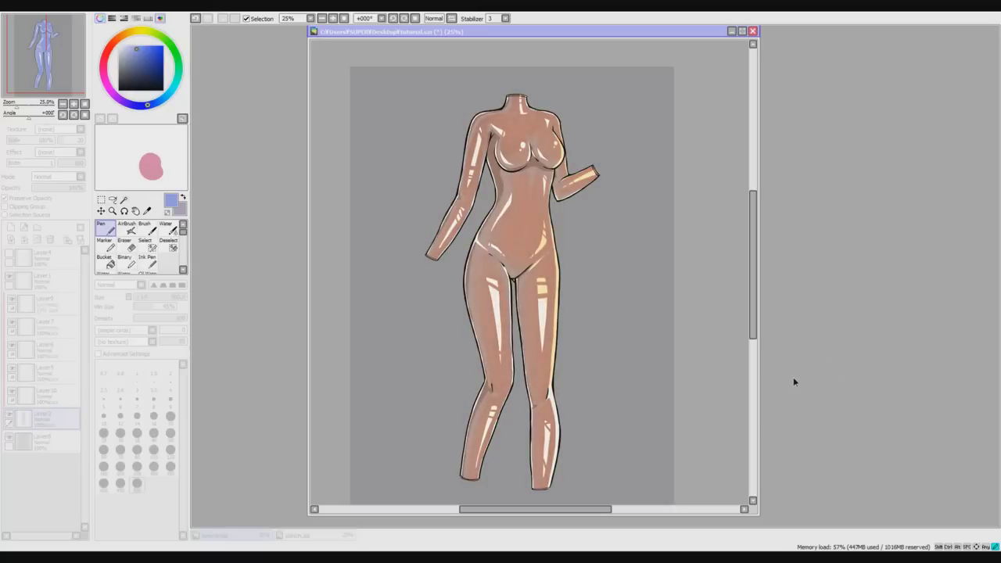
mouse_move(855, 344)
mouse_down()
mouse_move(814, 348)
mouse_move(851, 345)
mouse_up()
drag(709, 345, 853, 345)
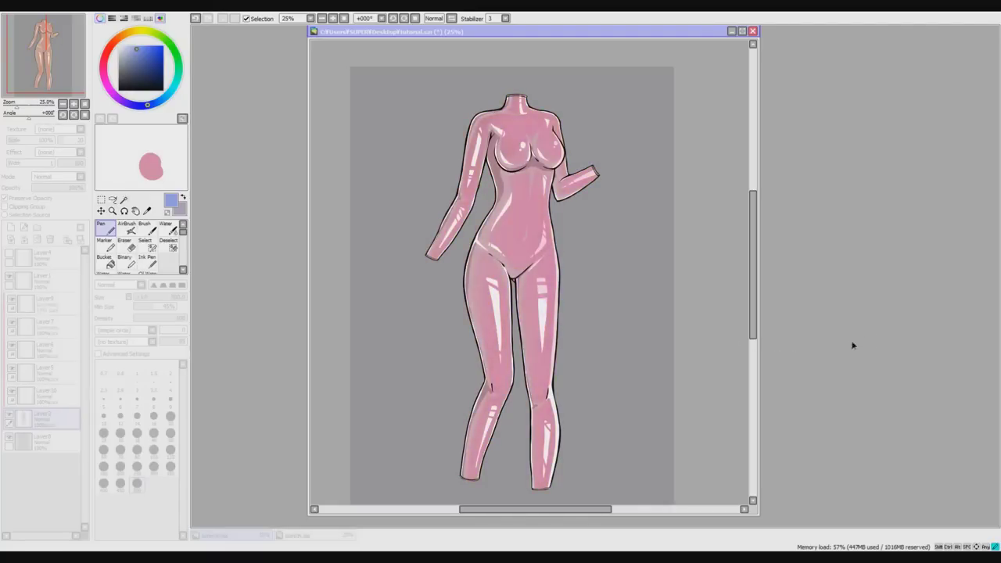
click(875, 403)
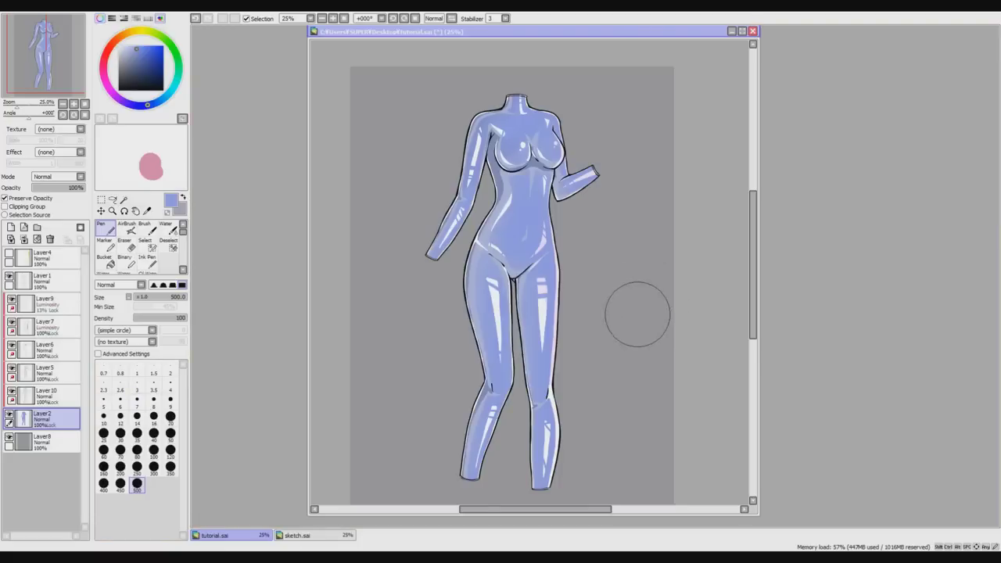
key(ctrl+z)
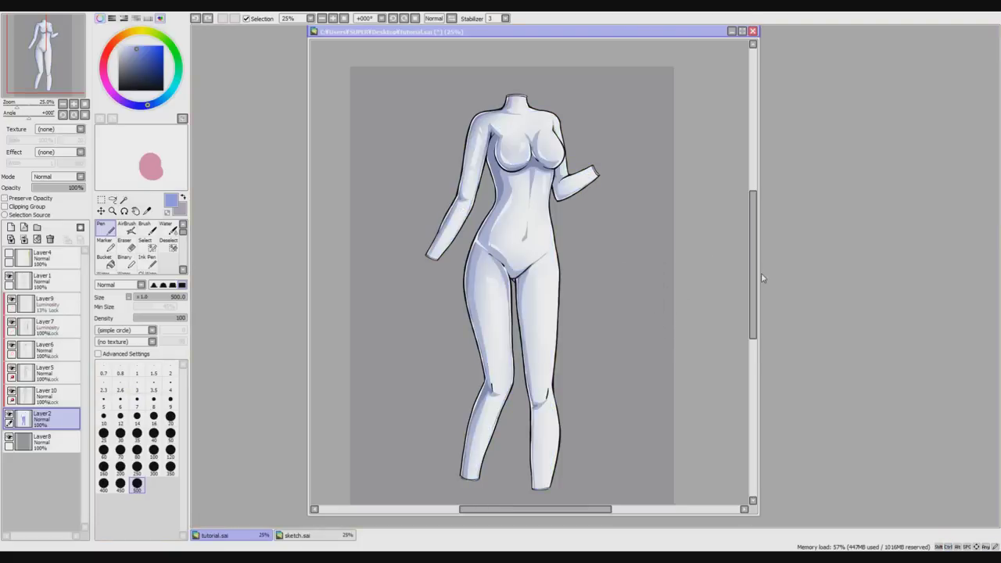
Undo the white recolouring and pale blue shading edits back to the glossy purple version of the figure.
key(ctrl+z)
key(ctrl+z)
key(ctrl+z)
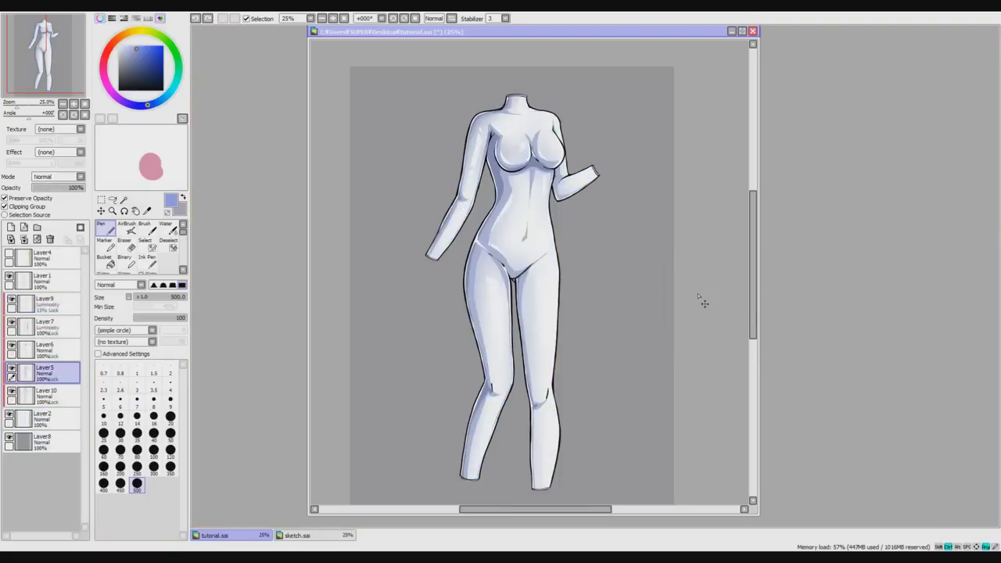
key(ctrl+z)
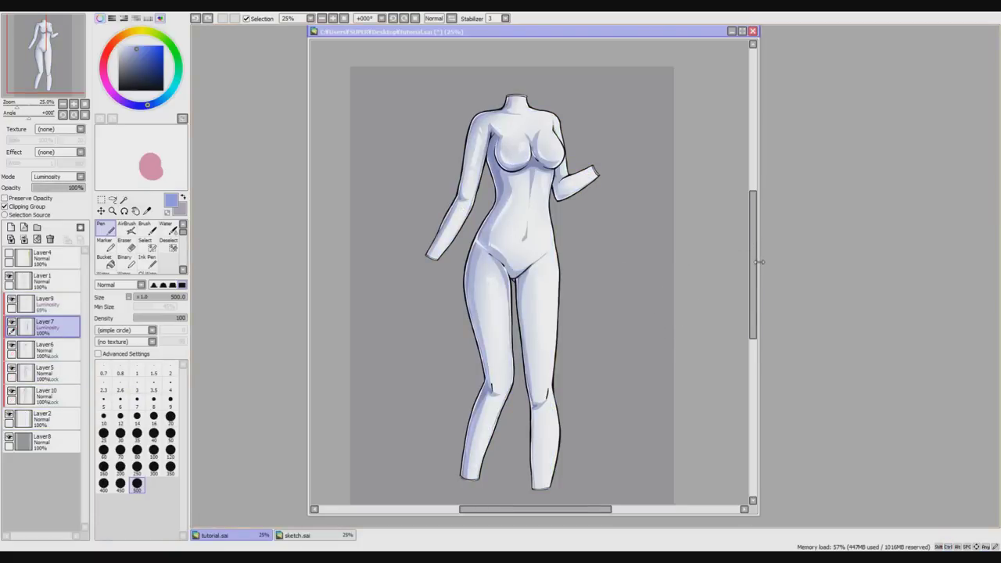
key(ctrl+z)
key(ctrl+z)
key(ctrl+z)
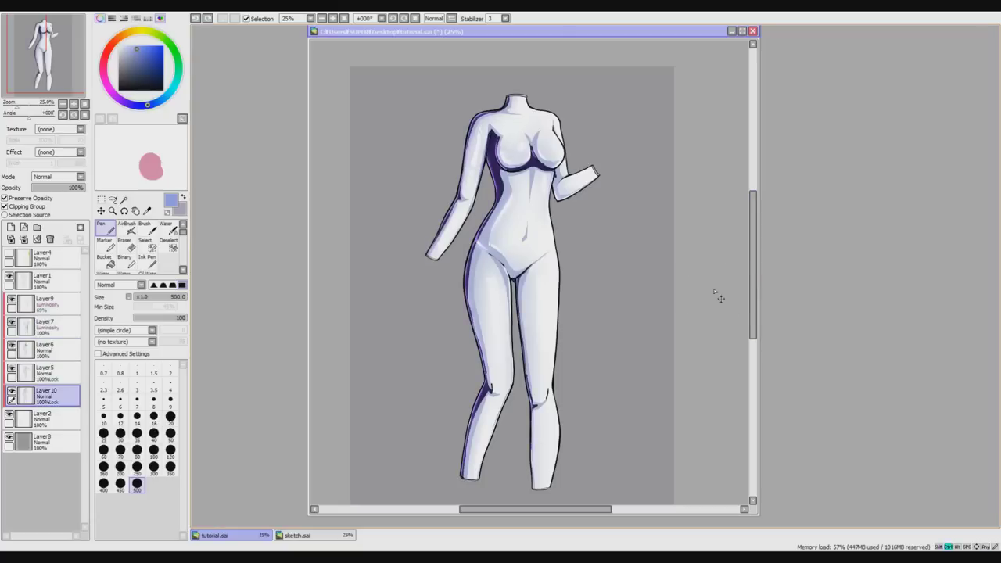
key(ctrl+z)
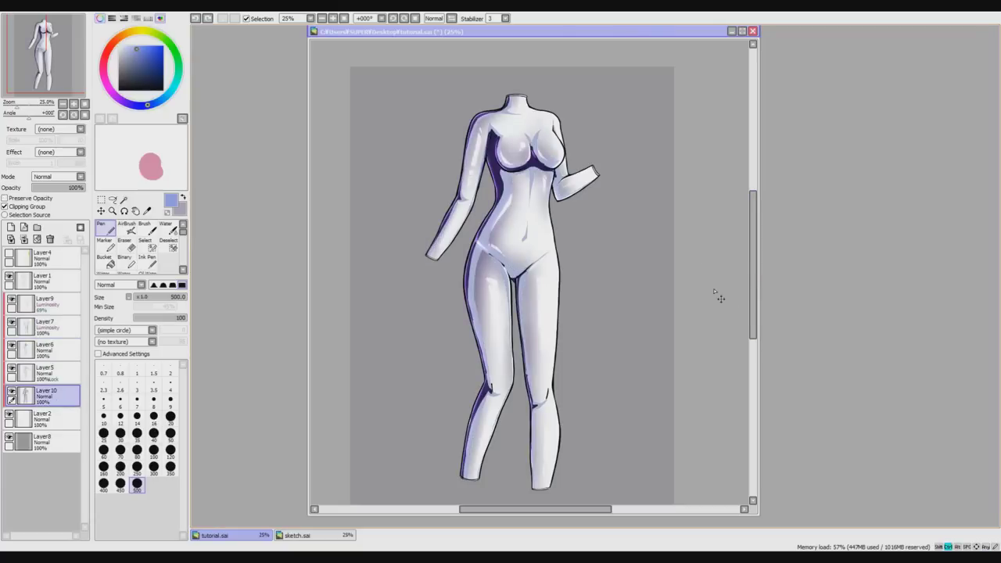
key(ctrl+z)
key(ctrl+z)
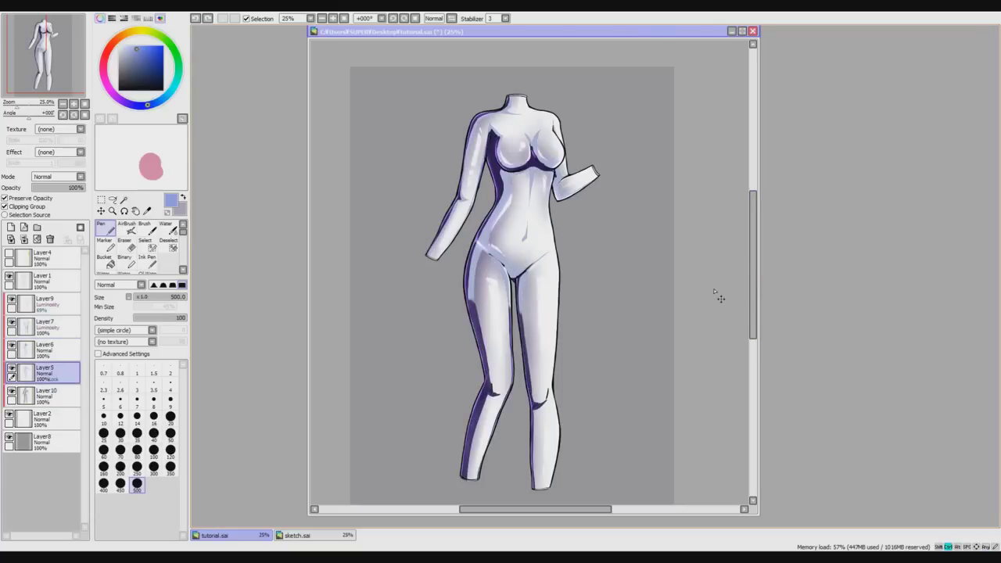
key(ctrl+z)
key(ctrl+z)
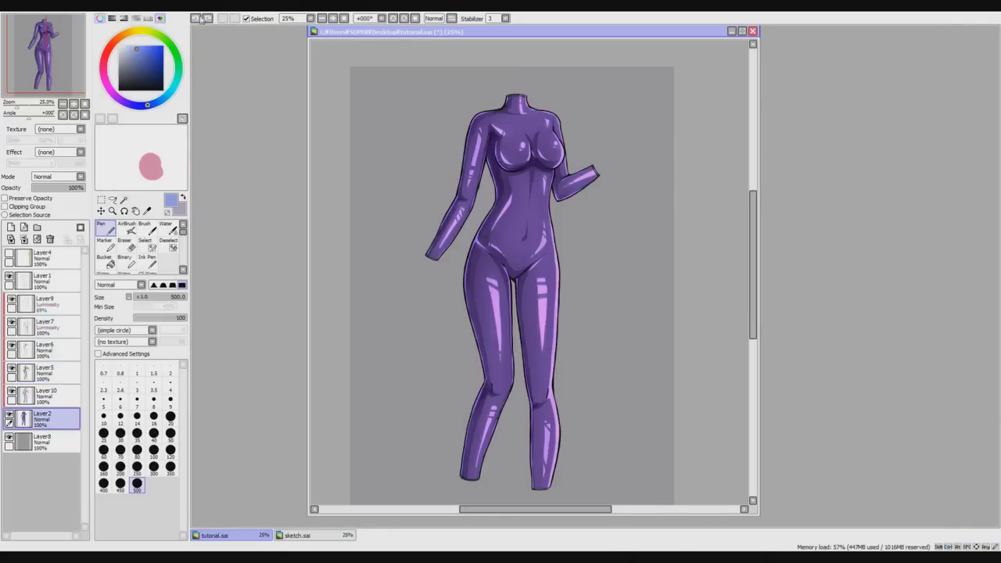
Link Layer10, Layer5, Layer6, Layer7 and Layer9 to Layer2 and shift their shared hue to teal.
drag(17, 403, 19, 308)
click(207, 18)
drag(804, 350, 766, 351)
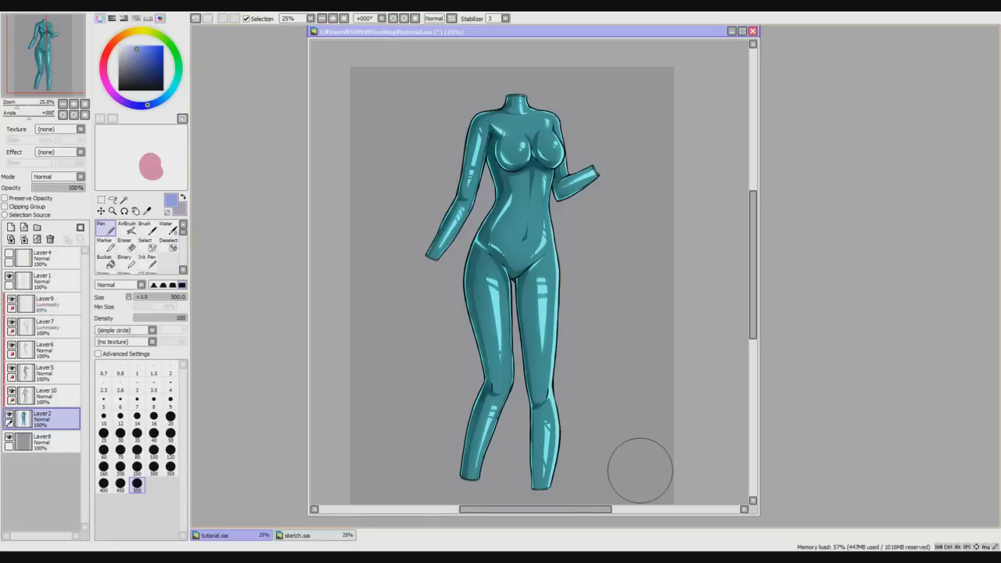
Hide the shading and highlight layers Layer10, Layer5, Layer6, Layer7 and Layer9.
click(12, 390)
click(12, 367)
click(11, 345)
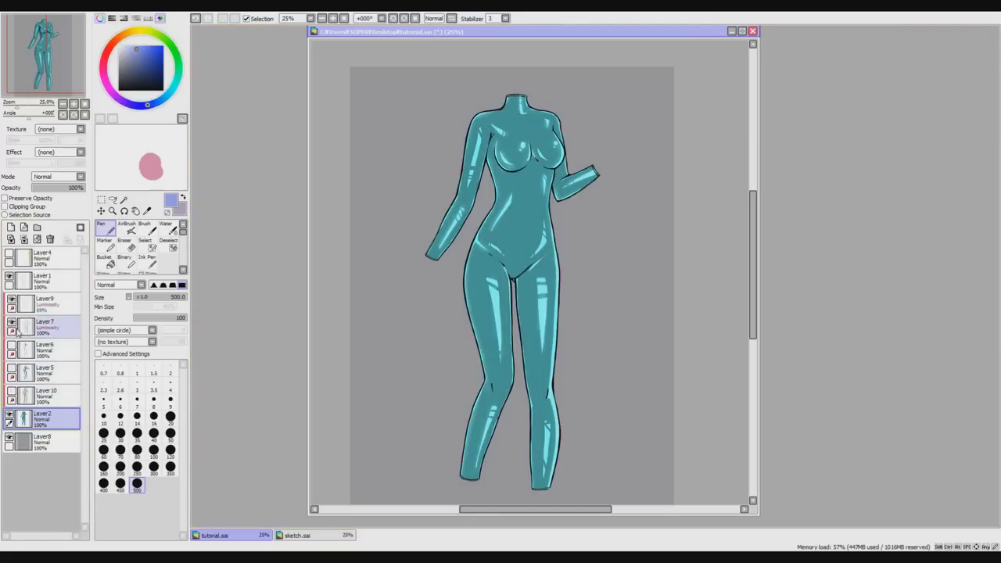
click(11, 322)
click(22, 286)
click(12, 299)
Paint the whole figure white on Layer2 with Preserve Opacity on.
click(47, 415)
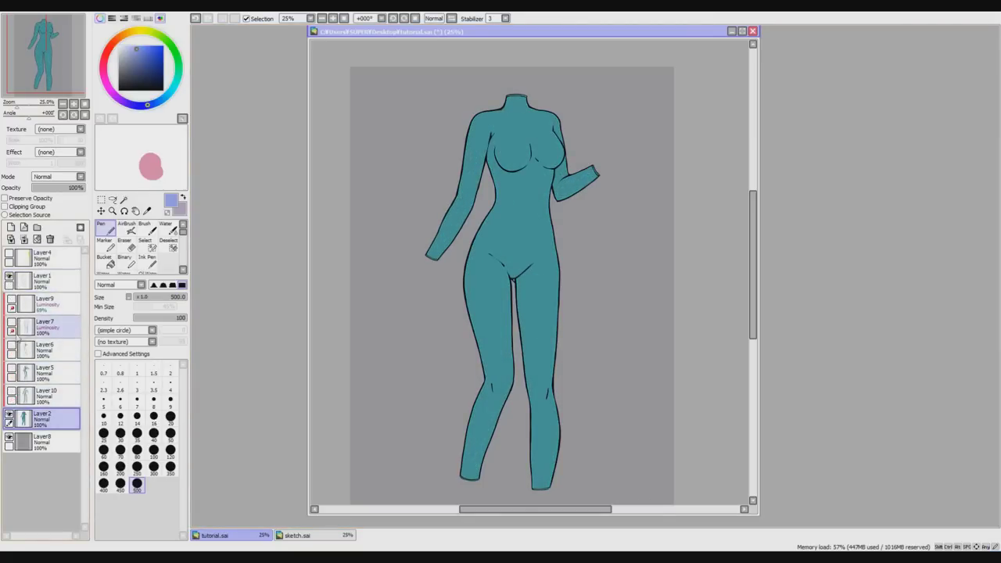
key(x)
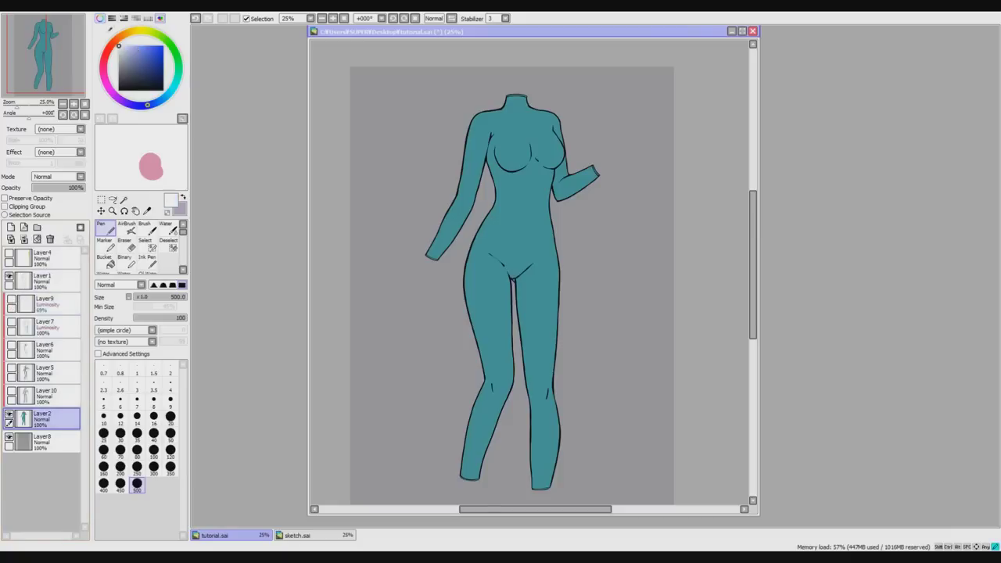
click(44, 198)
mouse_move(469, 101)
mouse_down()
mouse_move(429, 174)
mouse_move(424, 312)
mouse_move(529, 438)
mouse_move(583, 306)
mouse_move(551, 141)
mouse_move(579, 168)
mouse_up()
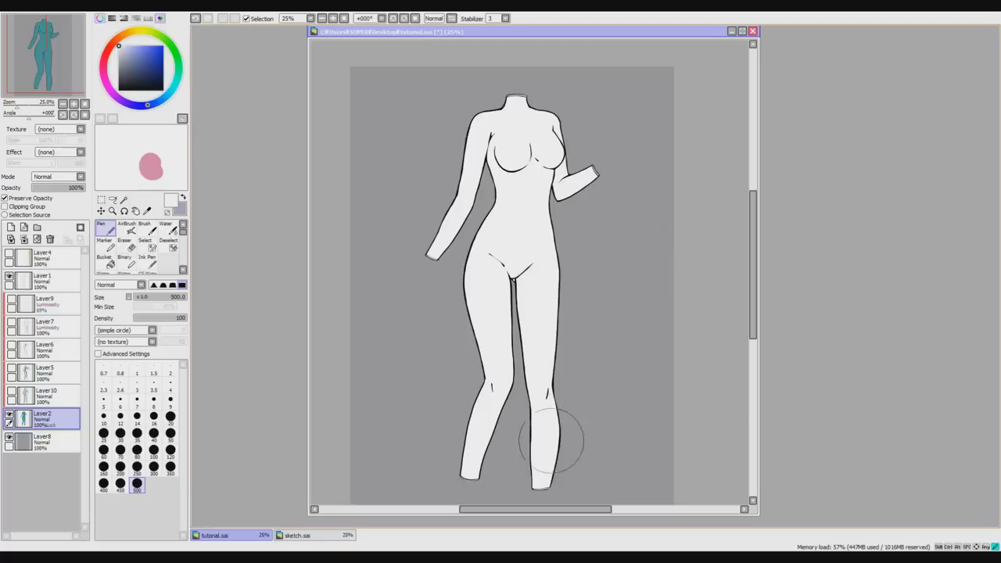
Show the Layer5 shading over the white base and lower its opacity to 16%.
click(22, 395)
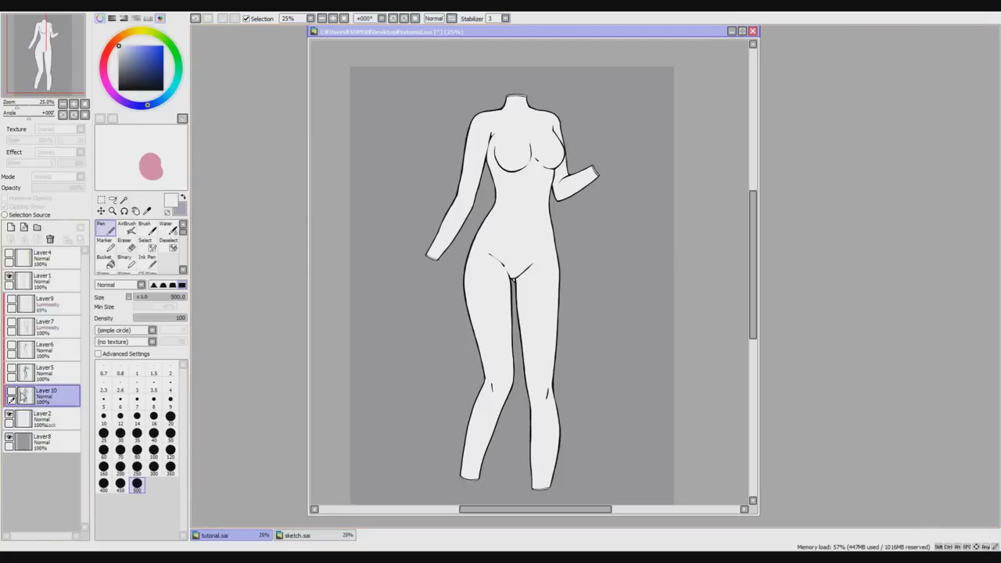
click(12, 391)
click(11, 391)
click(28, 372)
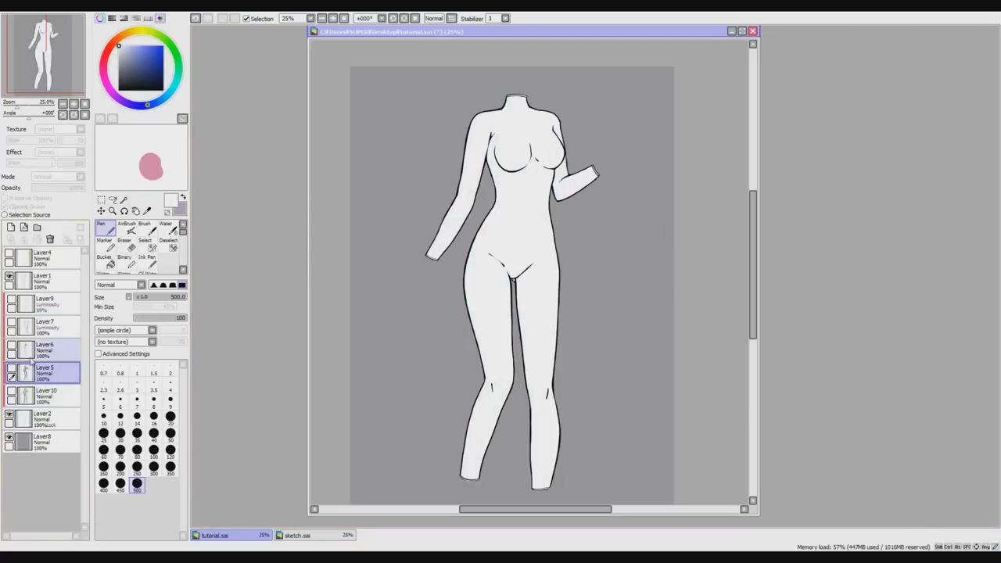
click(11, 368)
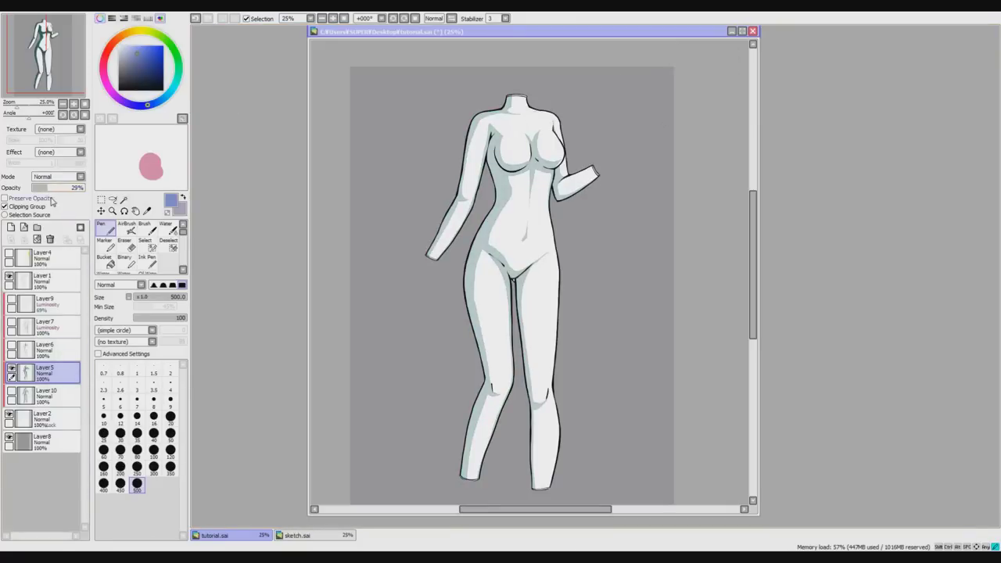
drag(754, 283, 754, 277)
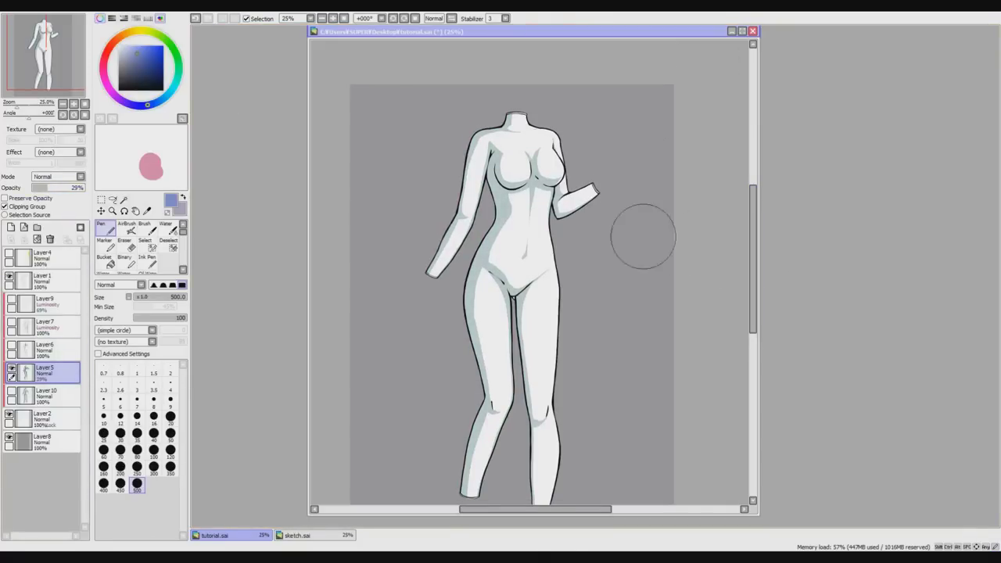
drag(46, 189, 41, 192)
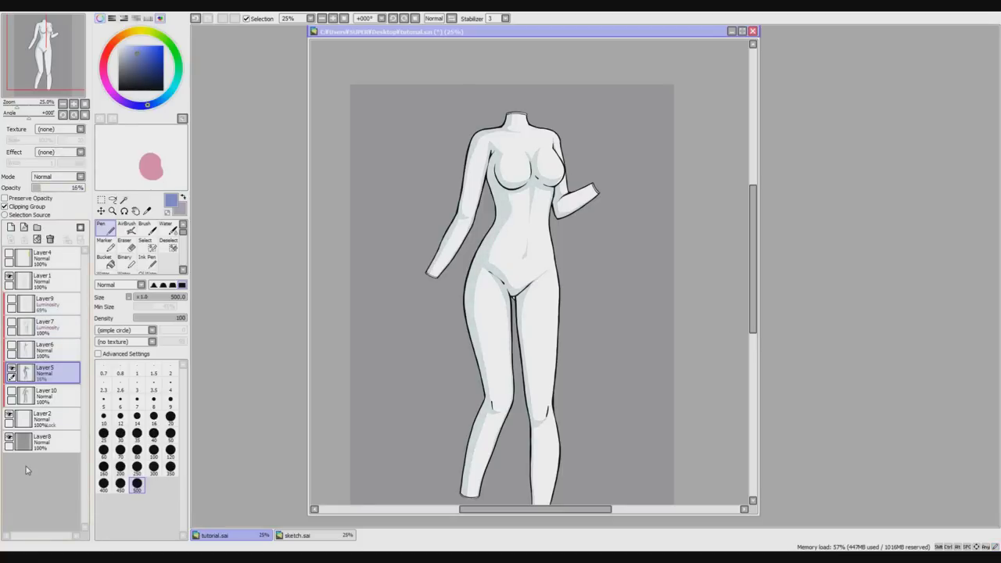
Try painting tan over the upper body on Layer5 without Preserve Opacity, and undo the stroke.
click(119, 37)
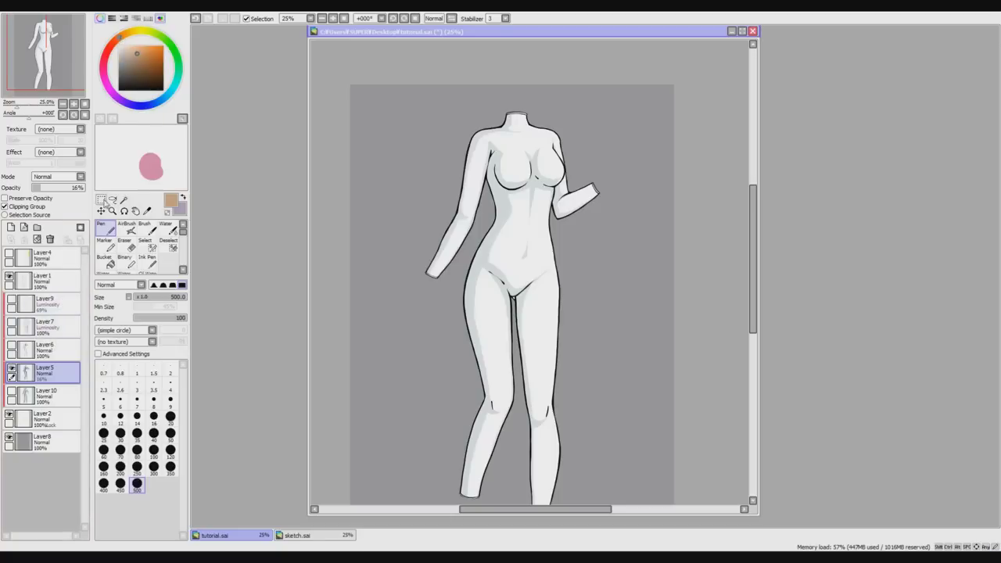
mouse_move(492, 130)
mouse_down()
mouse_move(504, 137)
mouse_move(485, 195)
mouse_move(472, 168)
mouse_up()
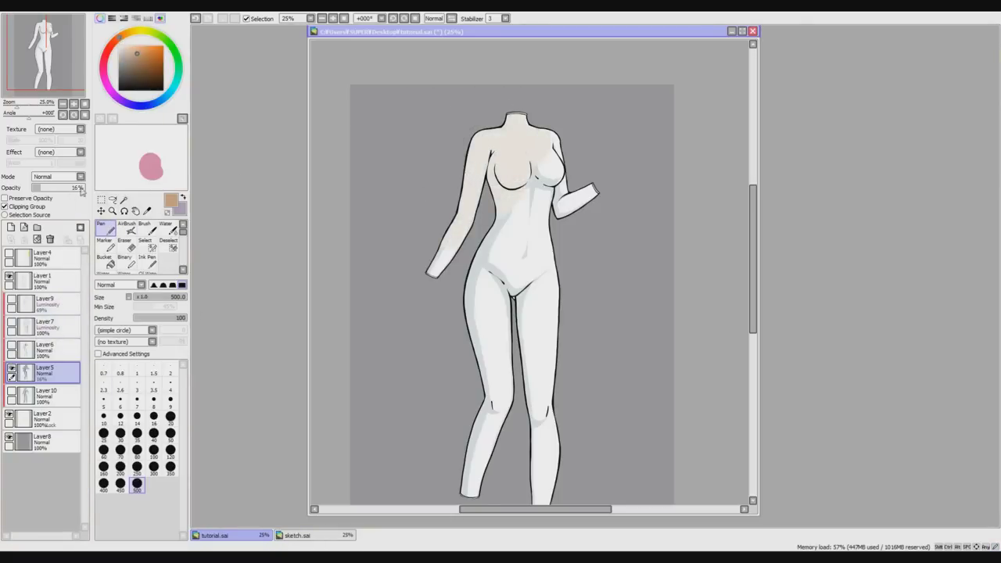
key(ctrl+z)
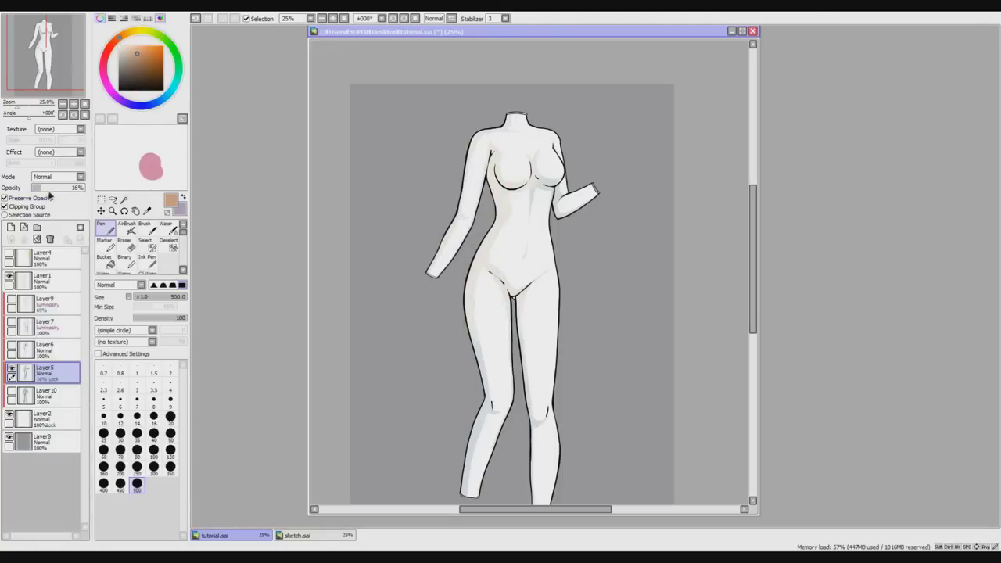
Set Layer5's opacity to 65% and recolour its shading tan with Preserve Opacity on.
drag(49, 190, 65, 189)
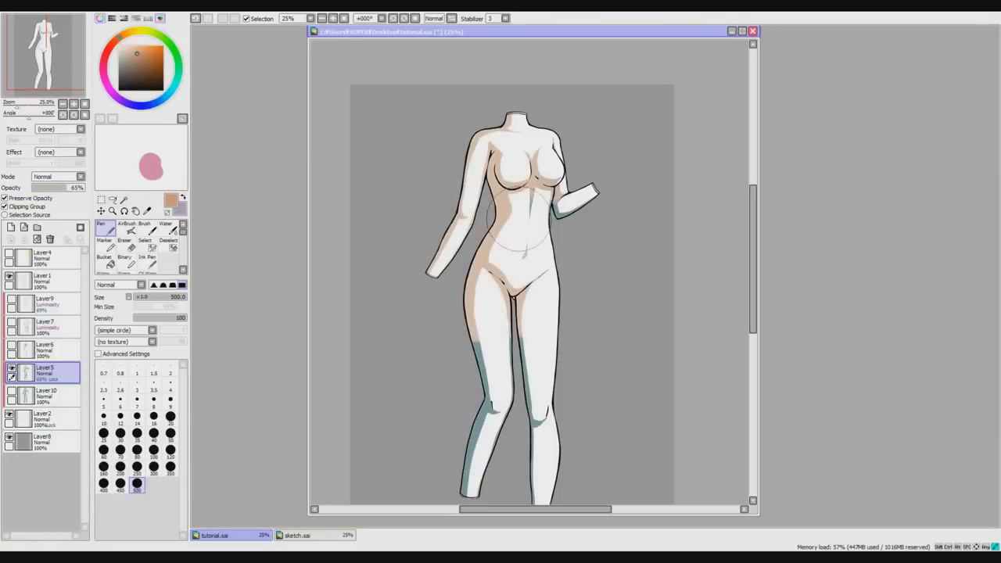
drag(498, 336, 511, 329)
key(ctrl+z)
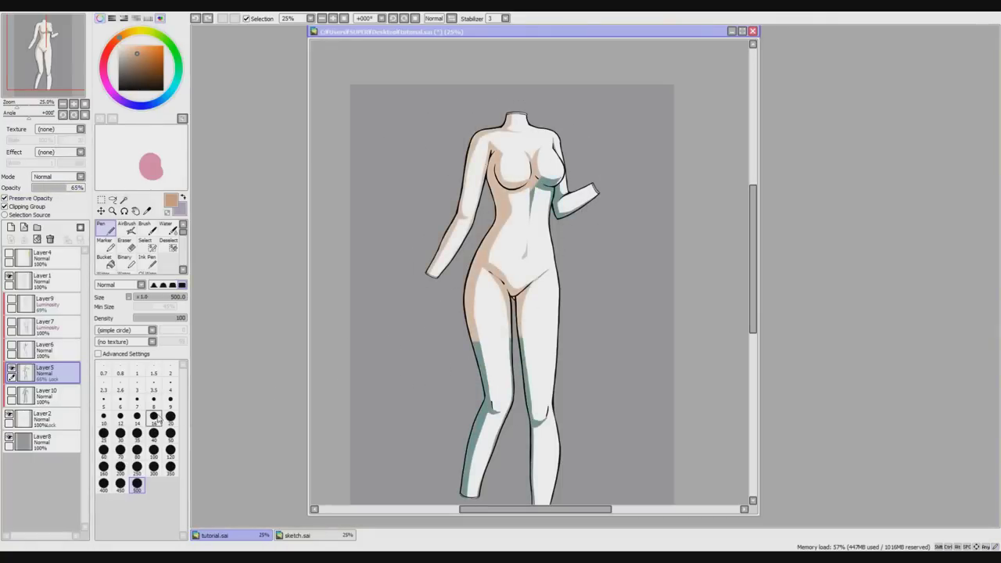
click(12, 368)
click(12, 369)
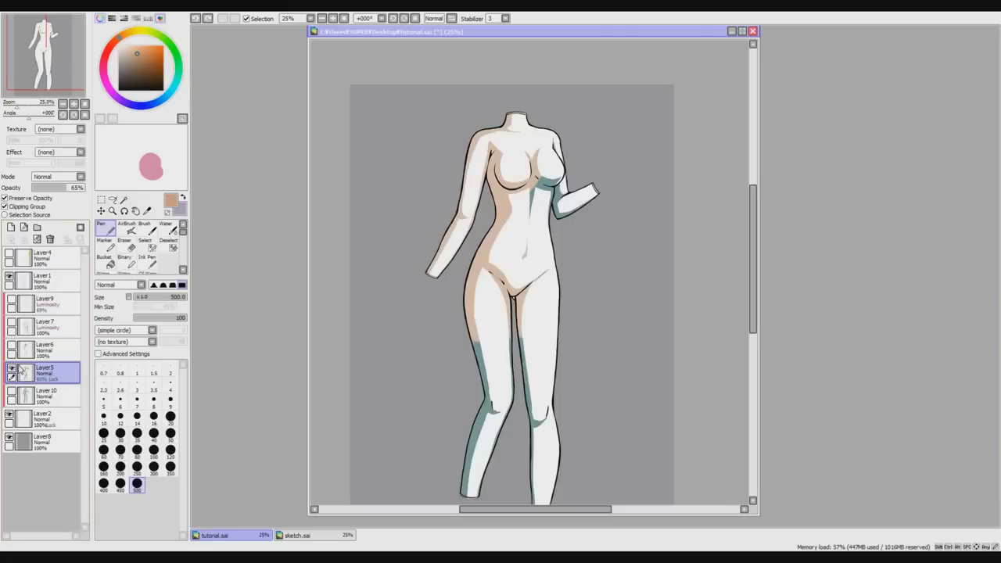
drag(519, 201, 567, 226)
mouse_move(476, 371)
mouse_down()
mouse_move(530, 425)
mouse_move(539, 468)
mouse_move(526, 473)
mouse_move(494, 393)
mouse_up()
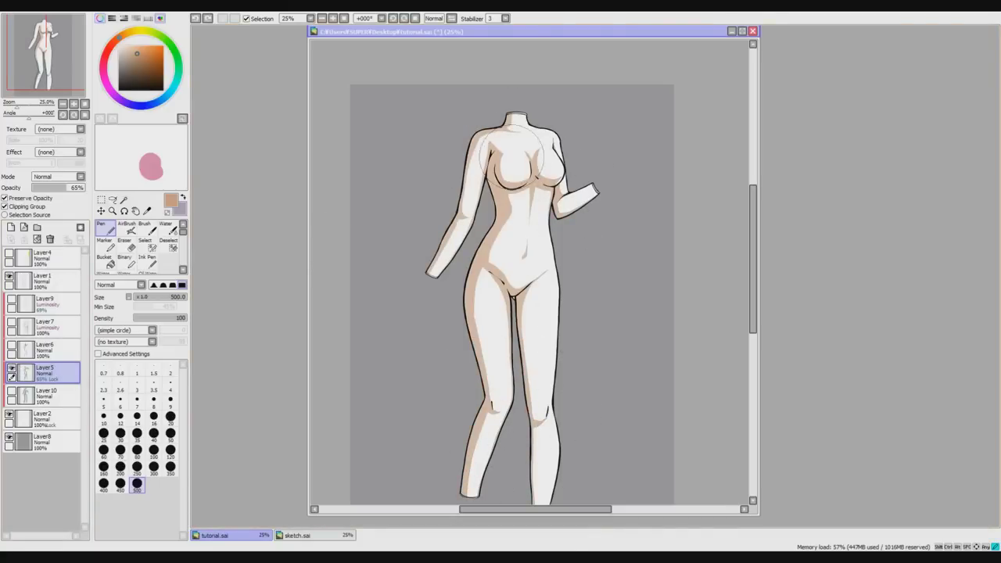
Compare the figure with Layer2 and Layer5 toggled off and on, and paint the Layer5 shading violet-blue.
click(11, 413)
click(10, 413)
click(13, 368)
click(13, 368)
click(141, 105)
mouse_move(541, 146)
mouse_down()
mouse_move(518, 118)
mouse_move(525, 282)
mouse_move(512, 459)
mouse_move(556, 361)
mouse_up()
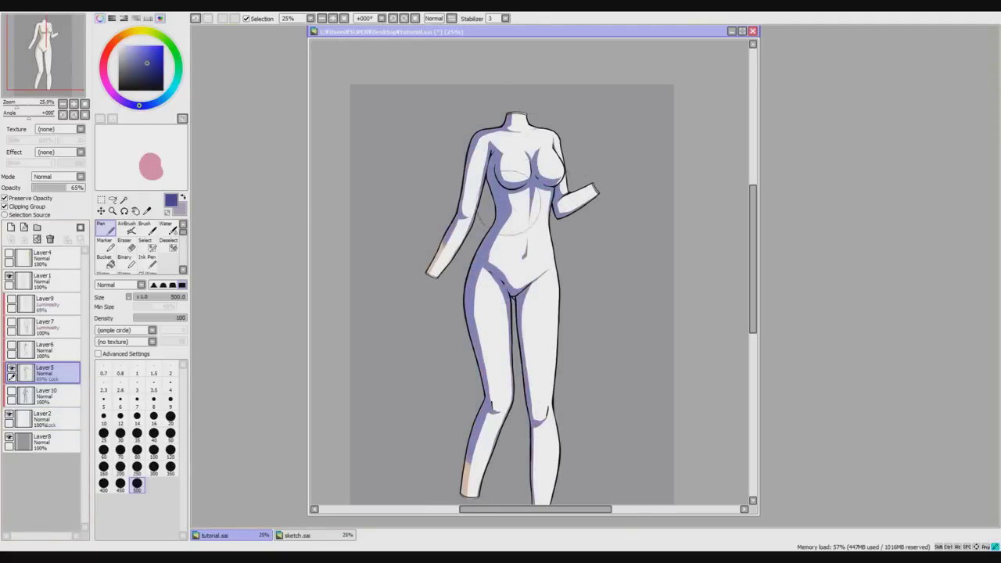
Recolour the Layer5 shading magenta across the torso, arms and legs.
click(104, 76)
mouse_move(489, 147)
mouse_down()
mouse_move(455, 189)
mouse_move(465, 199)
mouse_move(470, 286)
mouse_move(508, 301)
mouse_move(482, 367)
mouse_move(476, 473)
mouse_move(547, 461)
mouse_up()
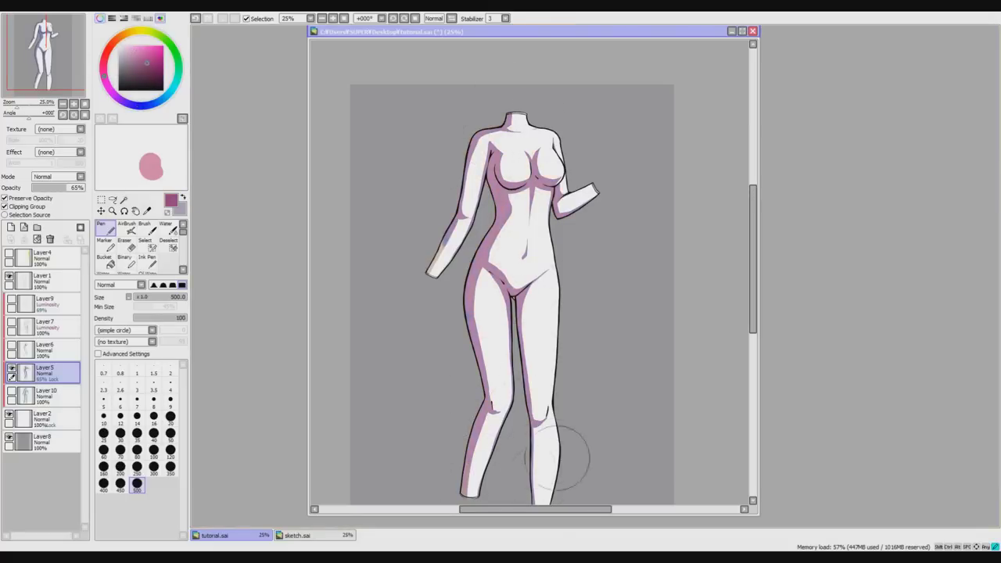
drag(448, 205, 439, 254)
scroll(754, 279, down, 2)
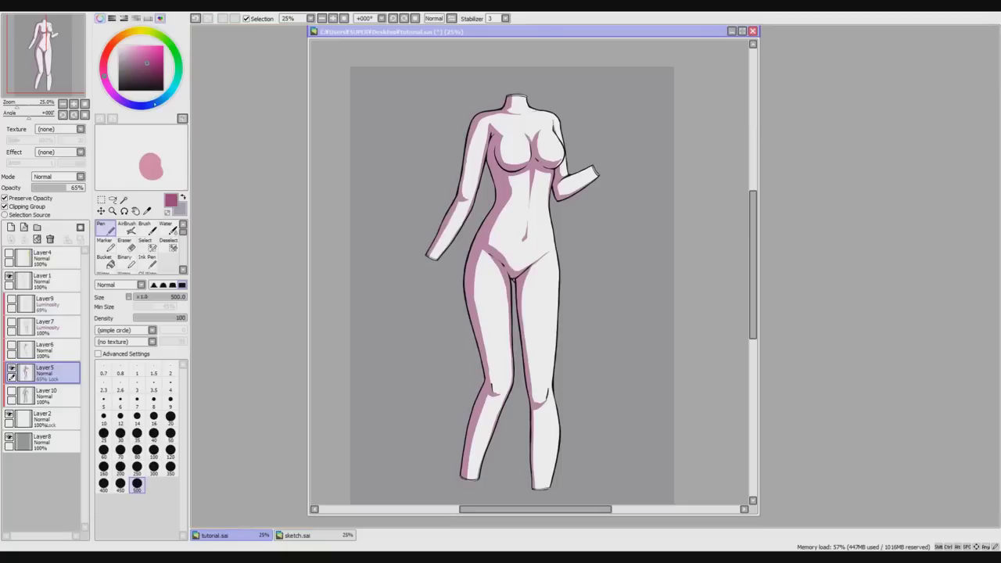
Pick a medium blue drawing colour and hide the grey background on Layer8.
click(150, 104)
click(10, 439)
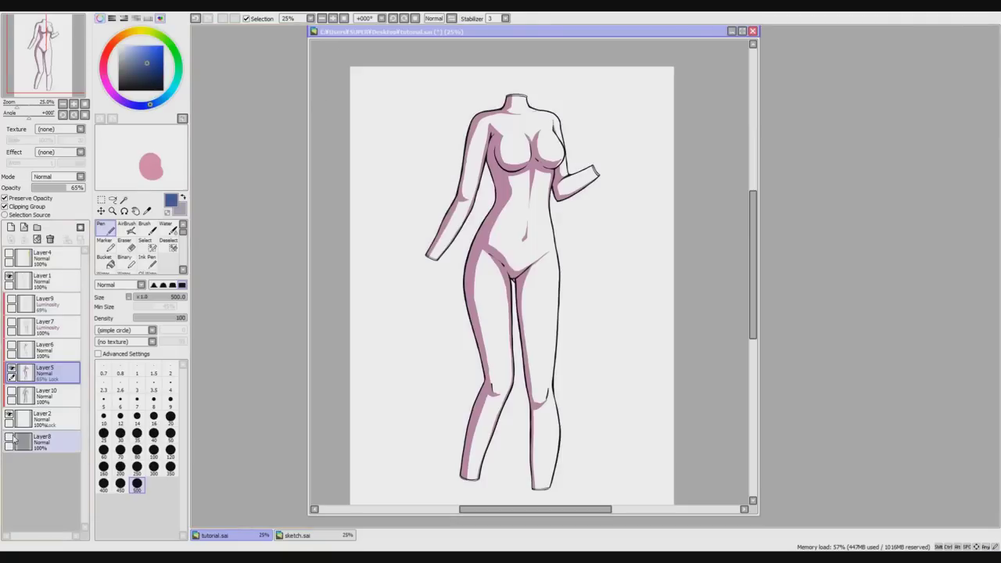